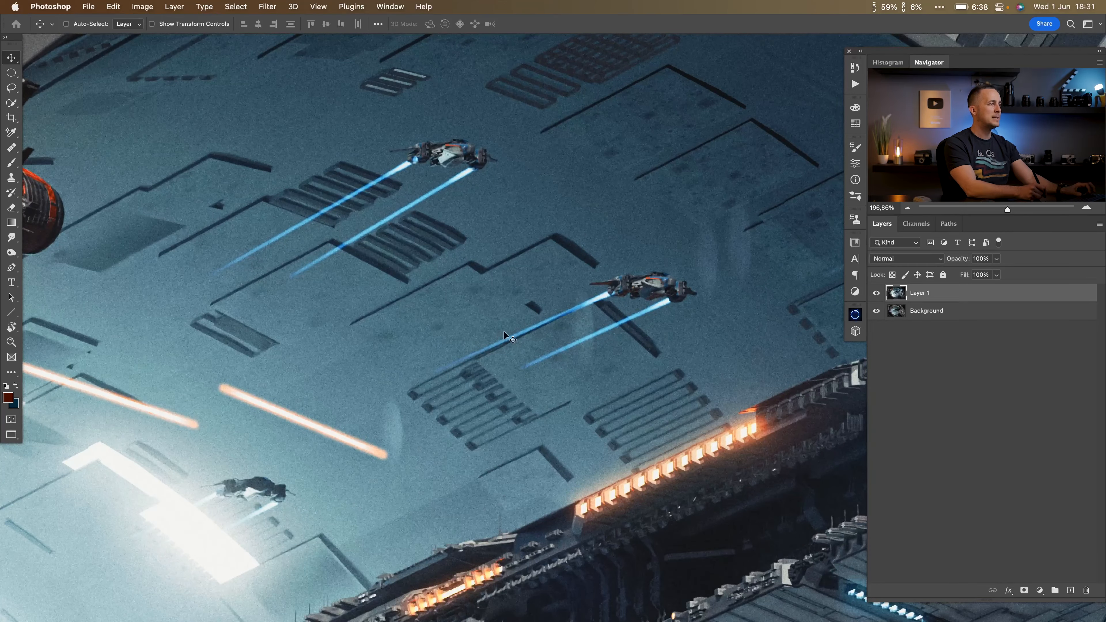
Hide Layer 1 to compare the finished artwork with the original render, and delete that layer
{"action": "left_click_drag", "start_coordinate": [516, 318], "coordinate": [492, 319]}
{"action": "left_click_drag", "start_coordinate": [582, 351], "coordinate": [474, 286]}
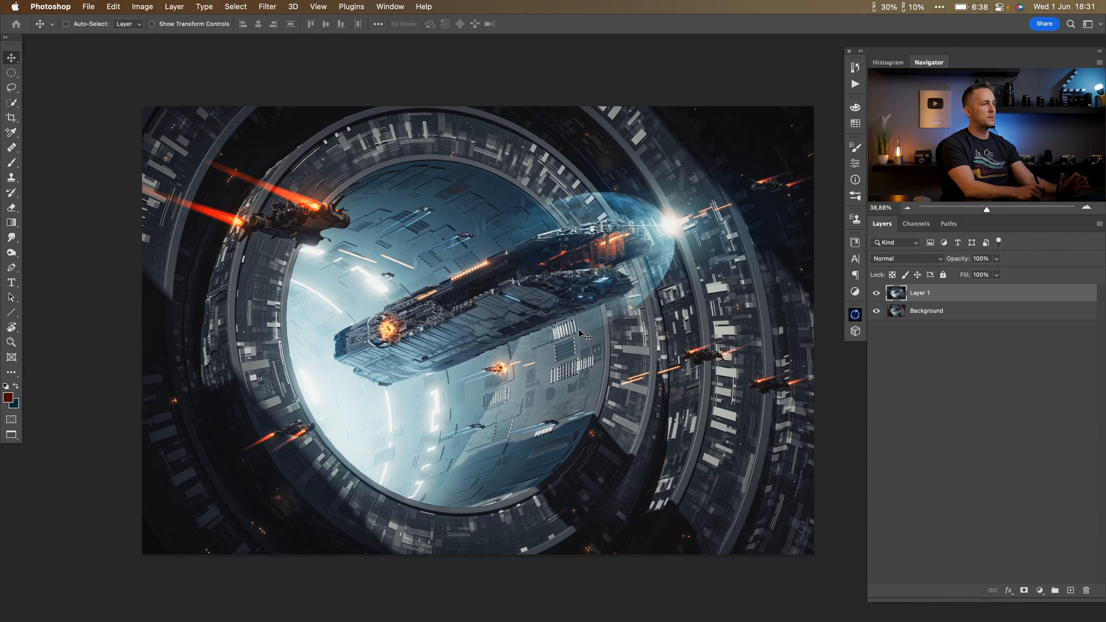
{"action": "scroll", "coordinate": [530, 330], "scroll_direction": "up", "scroll_amount": 3}
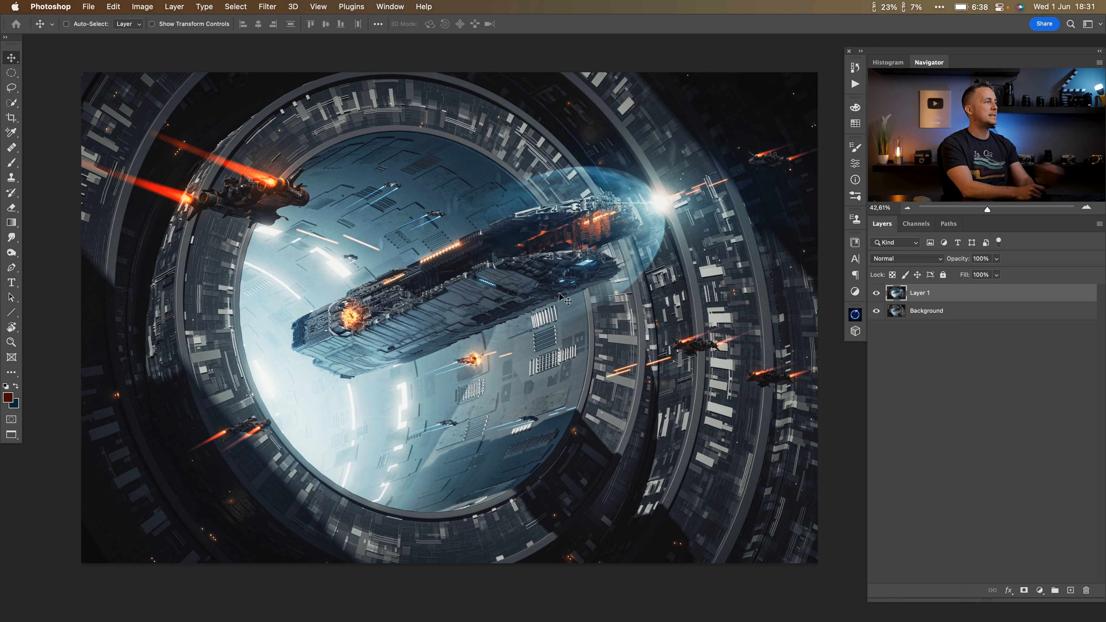
{"action": "left_click", "coordinate": [877, 294]}
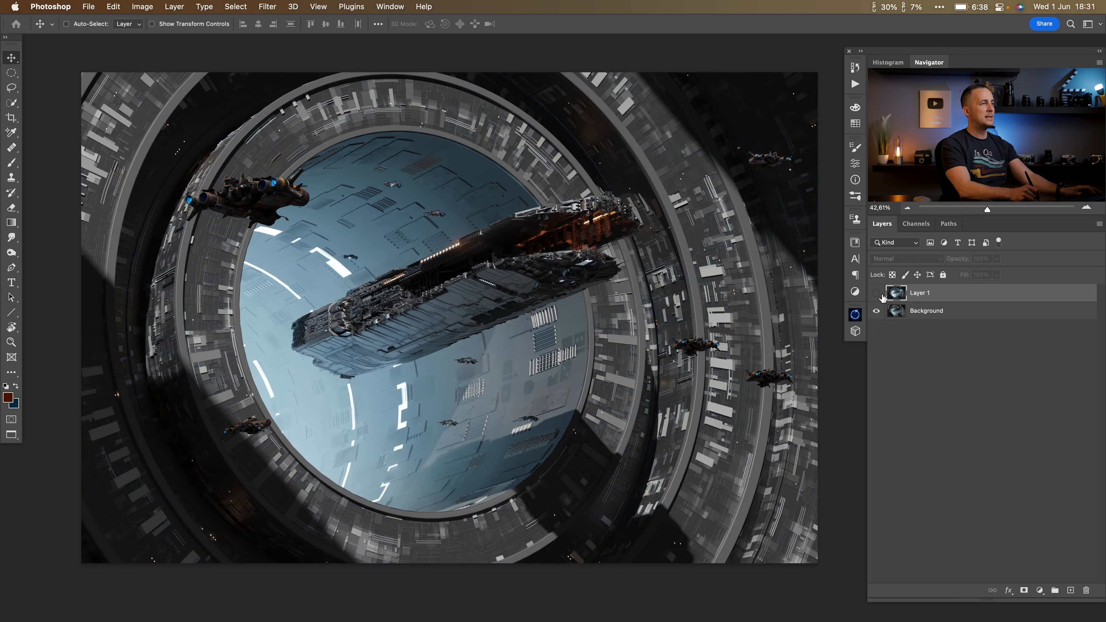
{"action": "key", "text": "Delete"}
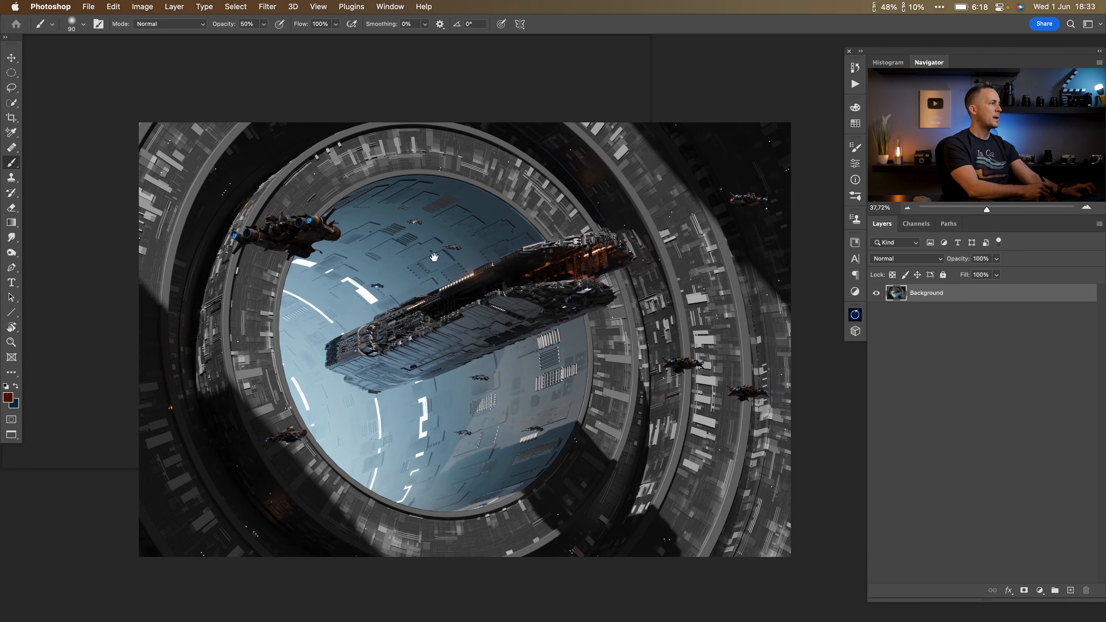
Add a Hue/Saturation adjustment layer above the Background for recolouring the spaceship's blue engines
{"action": "scroll", "coordinate": [398, 247], "scroll_direction": "up", "scroll_amount": 10}
{"action": "scroll", "coordinate": [399, 247], "scroll_direction": "up", "scroll_amount": 2}
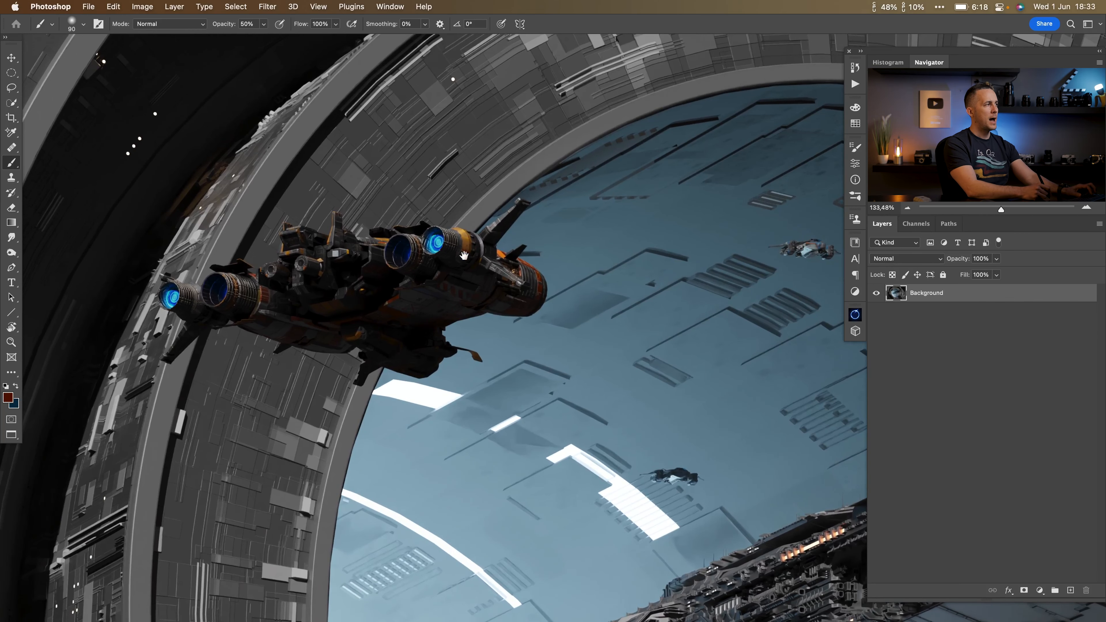
{"action": "scroll", "coordinate": [513, 279], "scroll_direction": "down", "scroll_amount": 8}
{"action": "left_click_drag", "start_coordinate": [512, 279], "coordinate": [418, 231]}
{"action": "left_click_drag", "start_coordinate": [568, 281], "coordinate": [436, 283]}
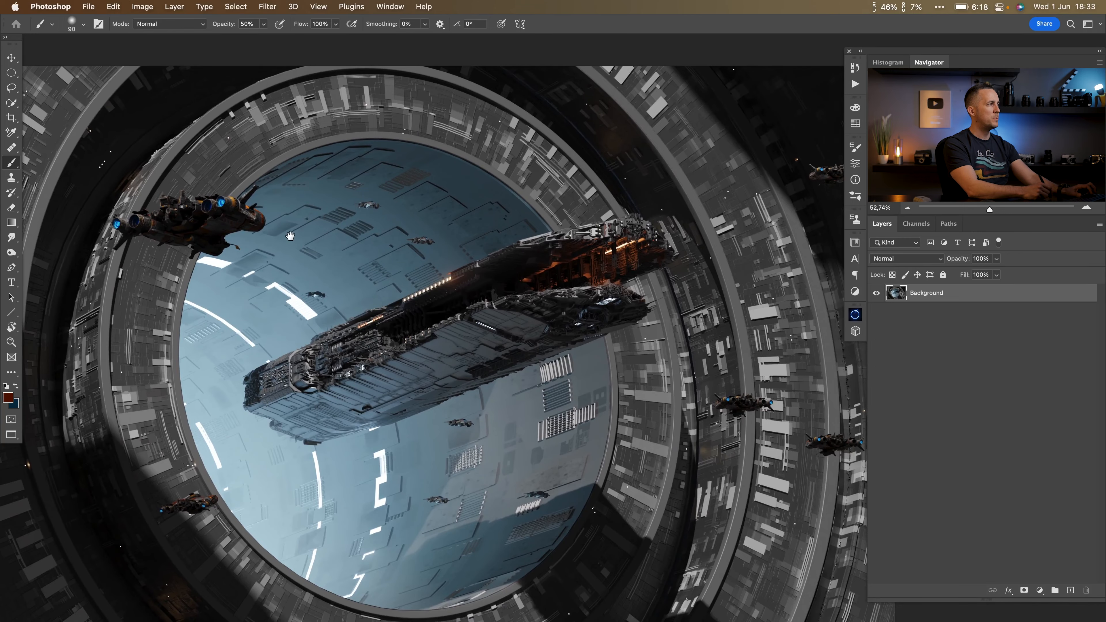
{"action": "left_click_drag", "start_coordinate": [290, 236], "coordinate": [483, 314]}
{"action": "left_click_drag", "start_coordinate": [395, 280], "coordinate": [471, 284]}
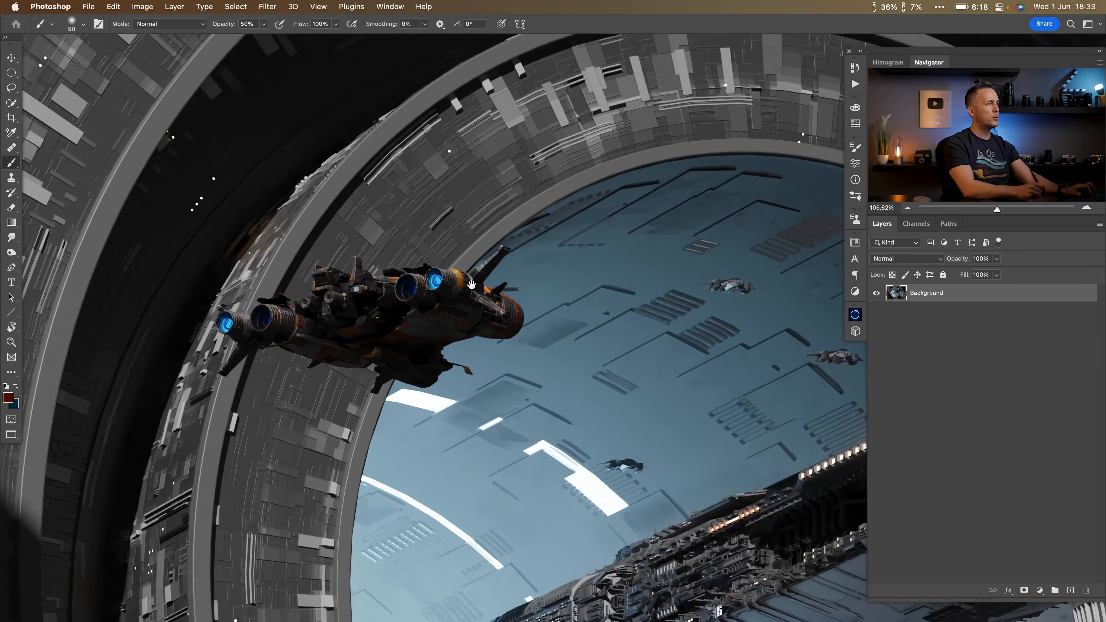
{"action": "left_click", "coordinate": [1039, 590]}
{"action": "left_click", "coordinate": [1047, 461]}
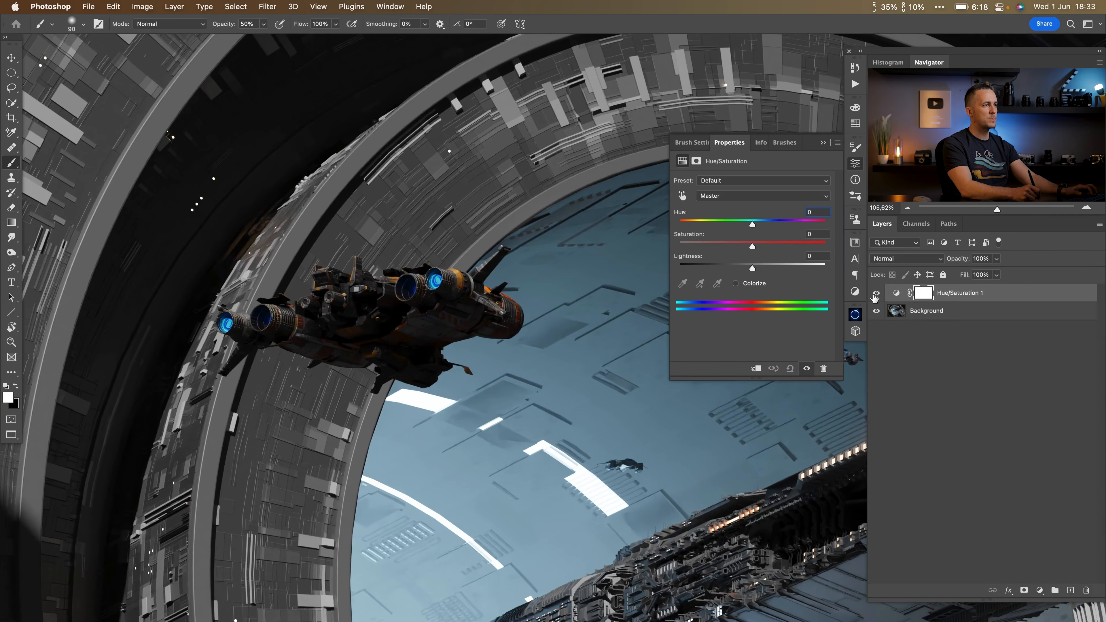
Target the Blues in the Hue/Saturation adjustment, set Hue to -180 and widen the affected range to 144°/174° through 263°/293°
{"action": "left_click", "coordinate": [753, 203]}
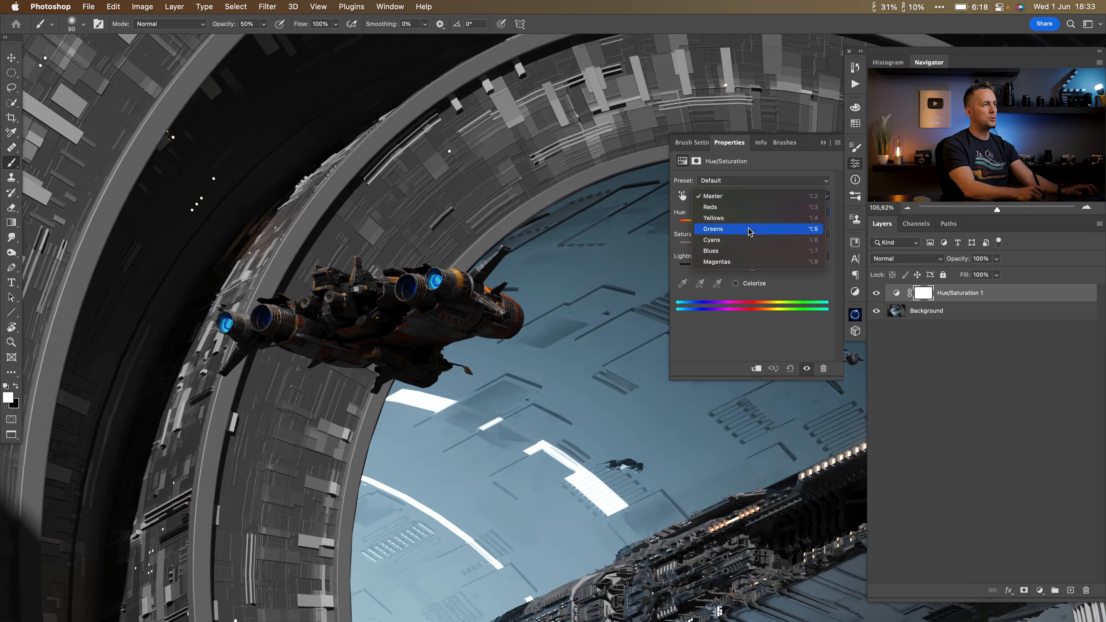
{"action": "left_click", "coordinate": [744, 252]}
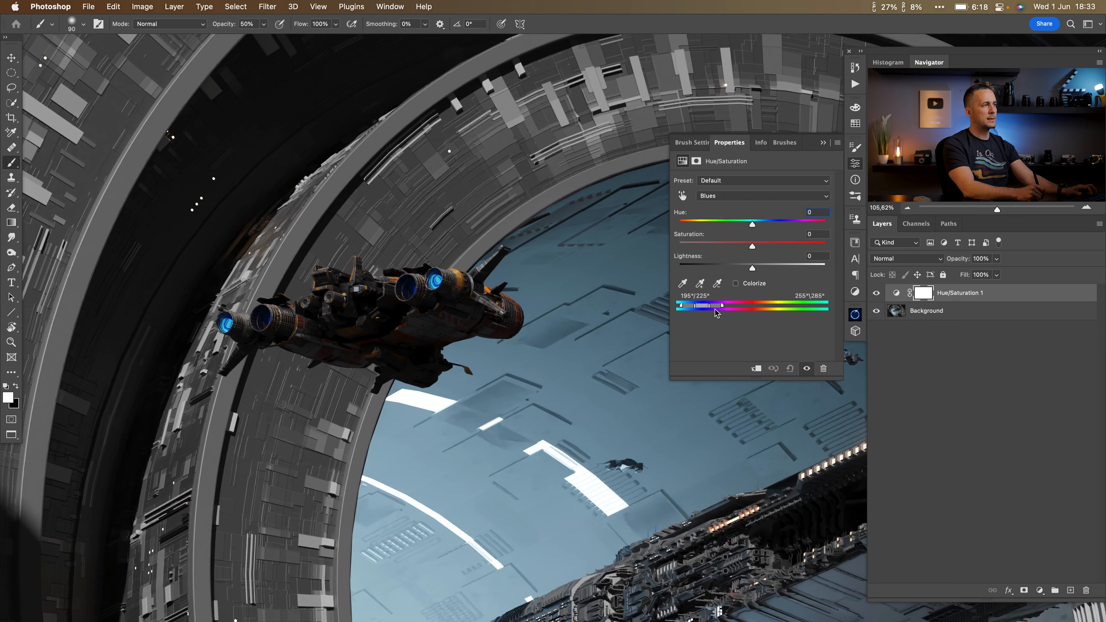
{"action": "left_click_drag", "start_coordinate": [697, 308], "coordinate": [707, 307]}
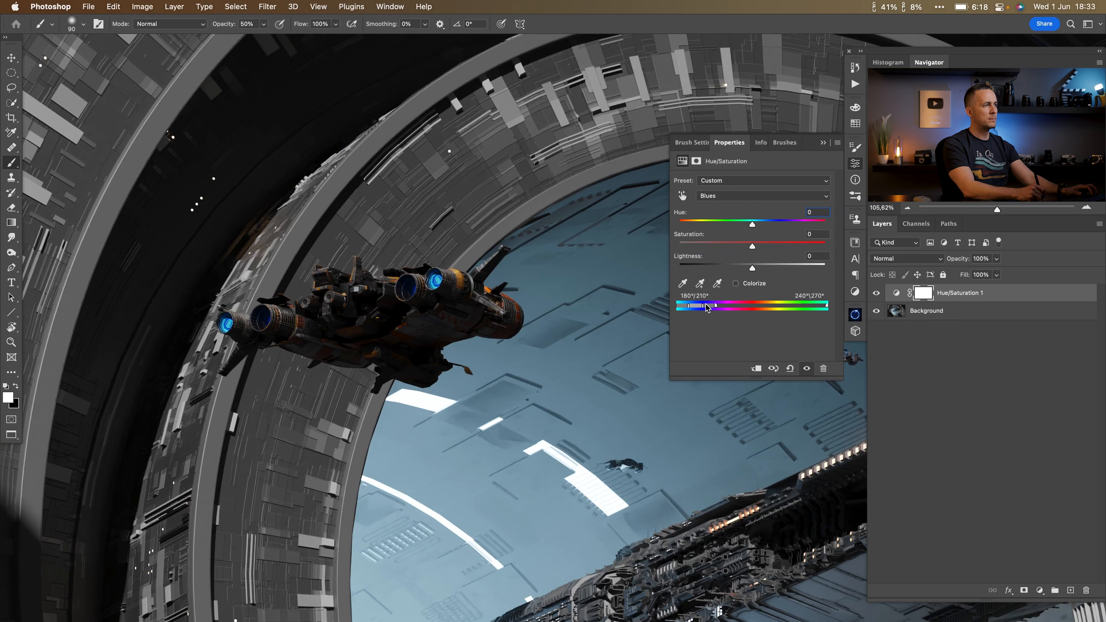
{"action": "left_click_drag", "start_coordinate": [752, 224], "coordinate": [666, 227]}
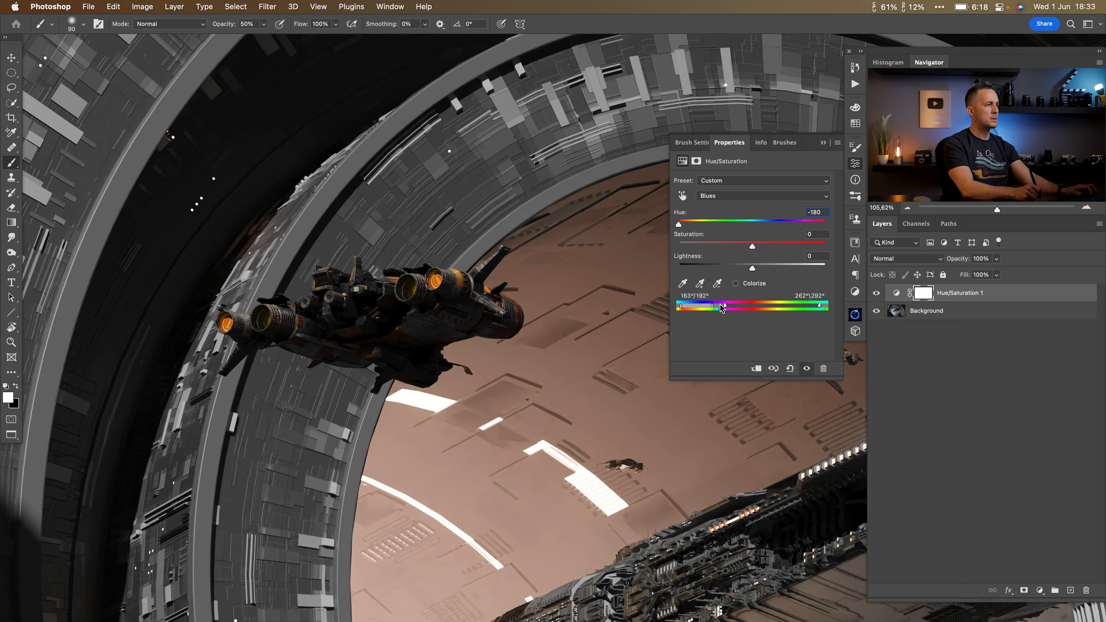
{"action": "left_click_drag", "start_coordinate": [820, 306], "coordinate": [817, 309]}
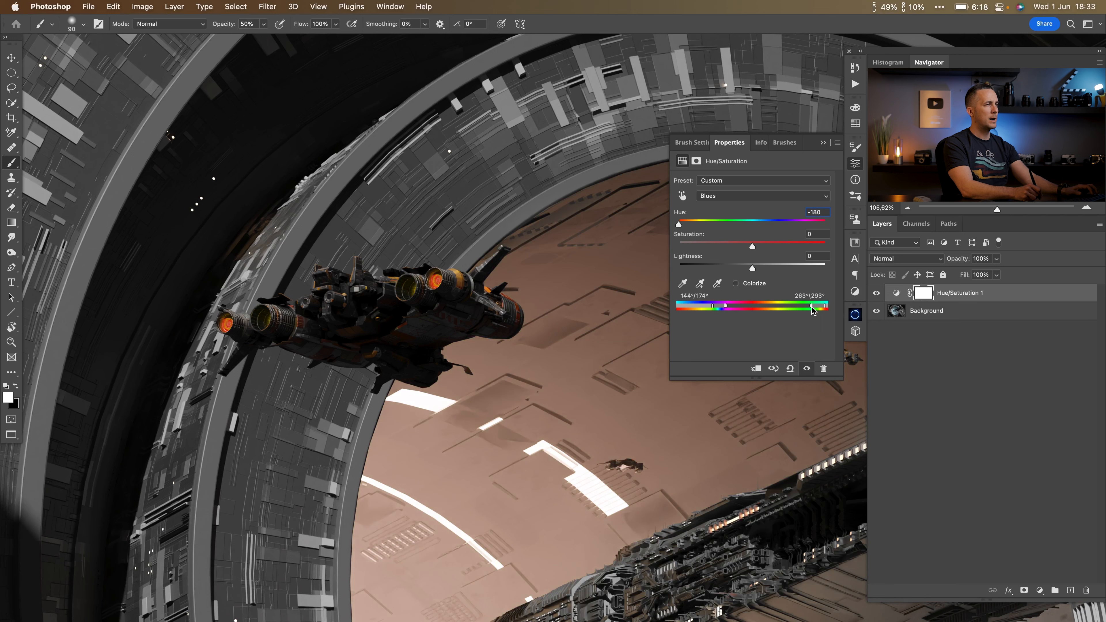
{"action": "left_click", "coordinate": [822, 143]}
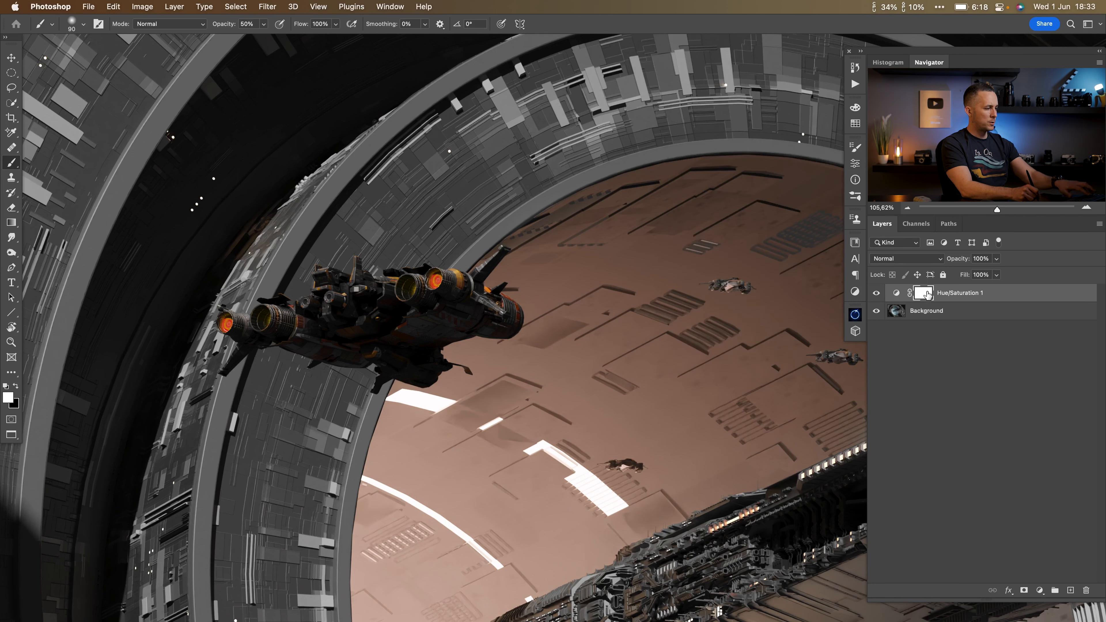
Invert the Hue/Saturation mask and reveal one engine of the nearest spaceship in white, and raise the brush opacity to 100%
{"action": "key", "text": "super+i"}
{"action": "mouse_move", "coordinate": [435, 279]}
{"action": "left_mouse_down"}
{"action": "mouse_move", "coordinate": [448, 283]}
{"action": "mouse_move", "coordinate": [438, 281]}
{"action": "left_mouse_up"}
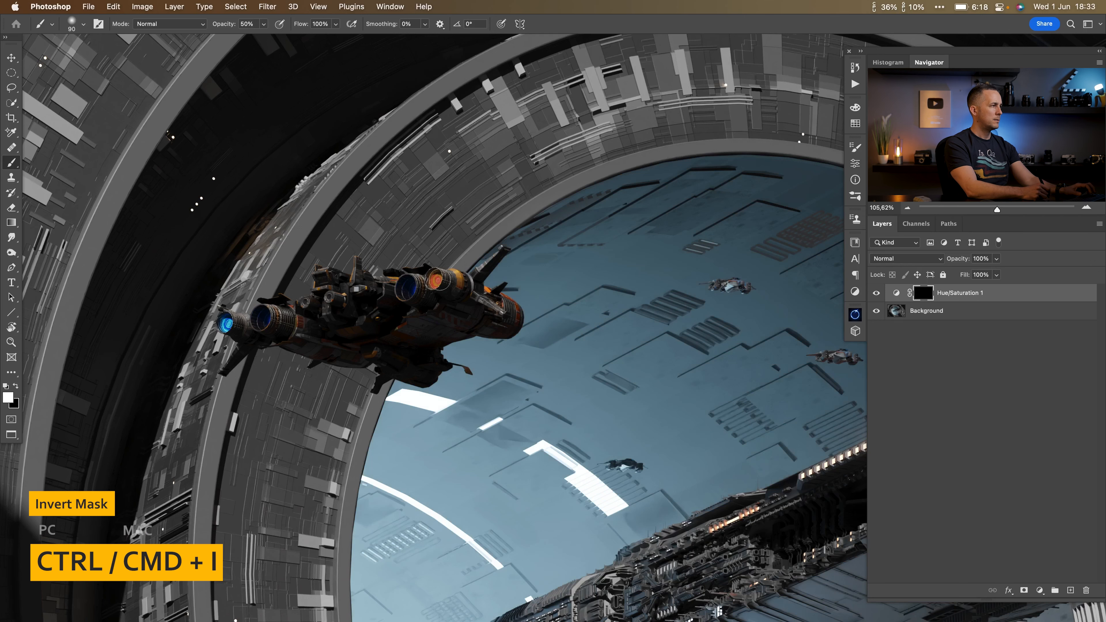
{"action": "right_click", "coordinate": [437, 281]}
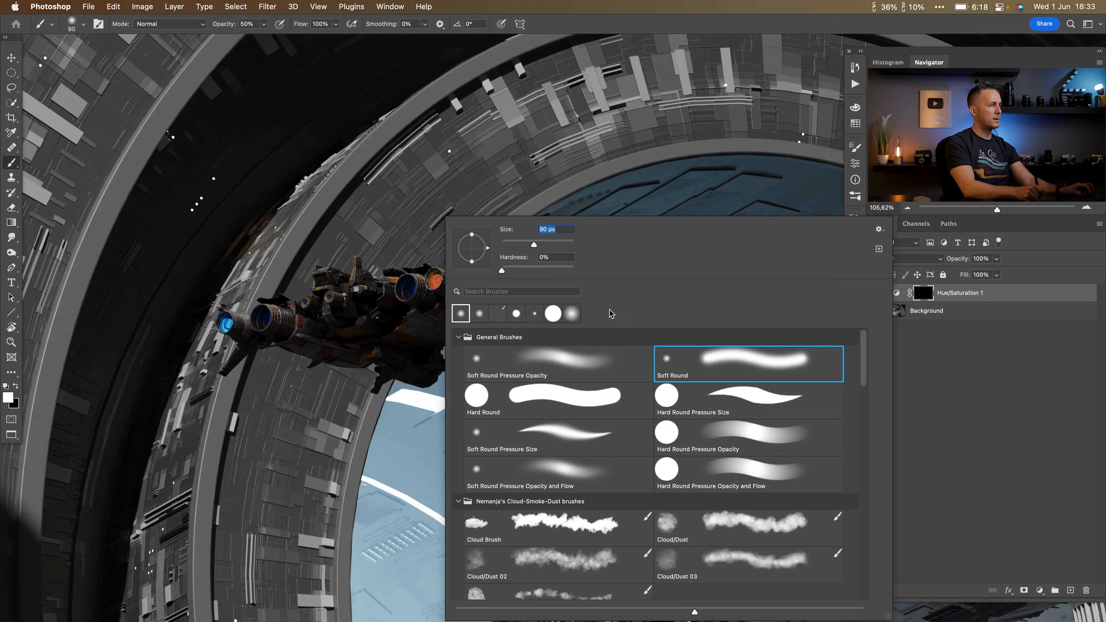
{"action": "left_click", "coordinate": [438, 281]}
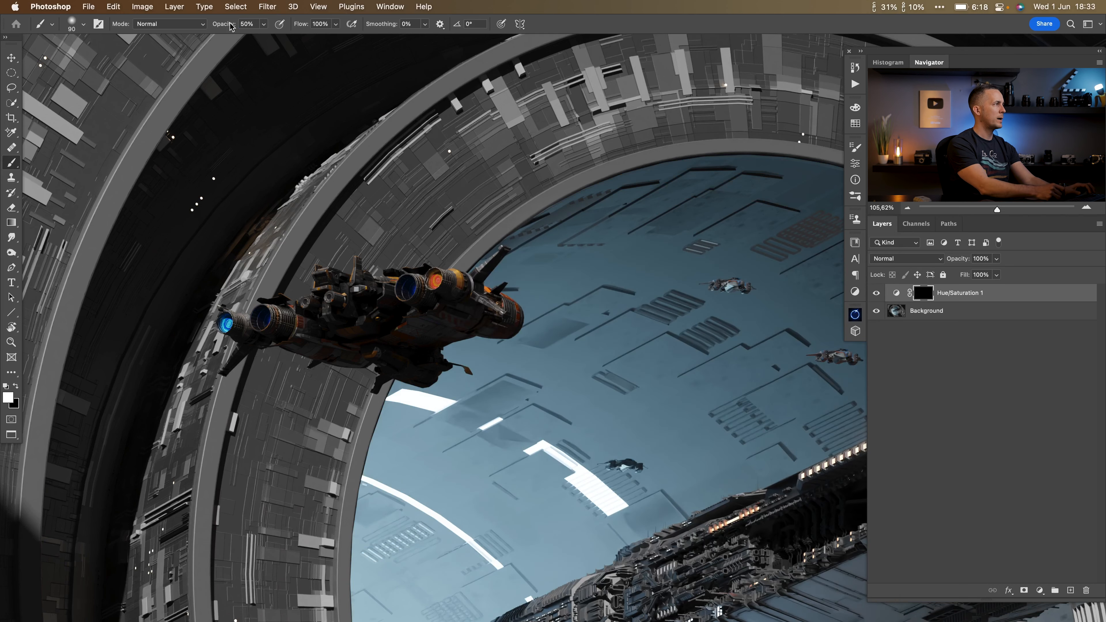
{"action": "left_click_drag", "start_coordinate": [231, 26], "coordinate": [257, 27]}
Paint white on the mask over the remaining blue engines of all the ships, reducing the soft brush to 60 px for the smaller ones
{"action": "mouse_move", "coordinate": [427, 281]}
{"action": "left_mouse_down"}
{"action": "mouse_move", "coordinate": [537, 296]}
{"action": "mouse_move", "coordinate": [211, 368]}
{"action": "left_mouse_up"}
{"action": "left_click_drag", "start_coordinate": [344, 409], "coordinate": [374, 143]}
{"action": "left_click_drag", "start_coordinate": [414, 336], "coordinate": [384, 347]}
{"action": "left_click_drag", "start_coordinate": [404, 478], "coordinate": [414, 433]}
{"action": "mouse_move", "coordinate": [409, 433]}
{"action": "left_mouse_down"}
{"action": "mouse_move", "coordinate": [442, 434]}
{"action": "mouse_move", "coordinate": [246, 385]}
{"action": "left_mouse_up"}
{"action": "left_click", "coordinate": [434, 436]}
{"action": "mouse_move", "coordinate": [436, 370]}
{"action": "left_mouse_down"}
{"action": "mouse_move", "coordinate": [627, 357]}
{"action": "mouse_move", "coordinate": [585, 387]}
{"action": "mouse_move", "coordinate": [533, 387]}
{"action": "left_mouse_up"}
{"action": "key", "text": "bracketleft"}
{"action": "key", "text": "bracketleft"}
{"action": "key", "text": "bracketleft"}
{"action": "left_click", "coordinate": [153, 291]}
{"action": "left_click", "coordinate": [342, 303]}
{"action": "left_click", "coordinate": [553, 463]}
{"action": "left_click", "coordinate": [735, 477]}
{"action": "left_click_drag", "start_coordinate": [553, 387], "coordinate": [677, 367]}
{"action": "left_click_drag", "start_coordinate": [690, 386], "coordinate": [644, 387]}
{"action": "mouse_move", "coordinate": [616, 312]}
{"action": "left_mouse_down"}
{"action": "mouse_move", "coordinate": [638, 313]}
{"action": "mouse_move", "coordinate": [561, 318]}
{"action": "left_mouse_up"}
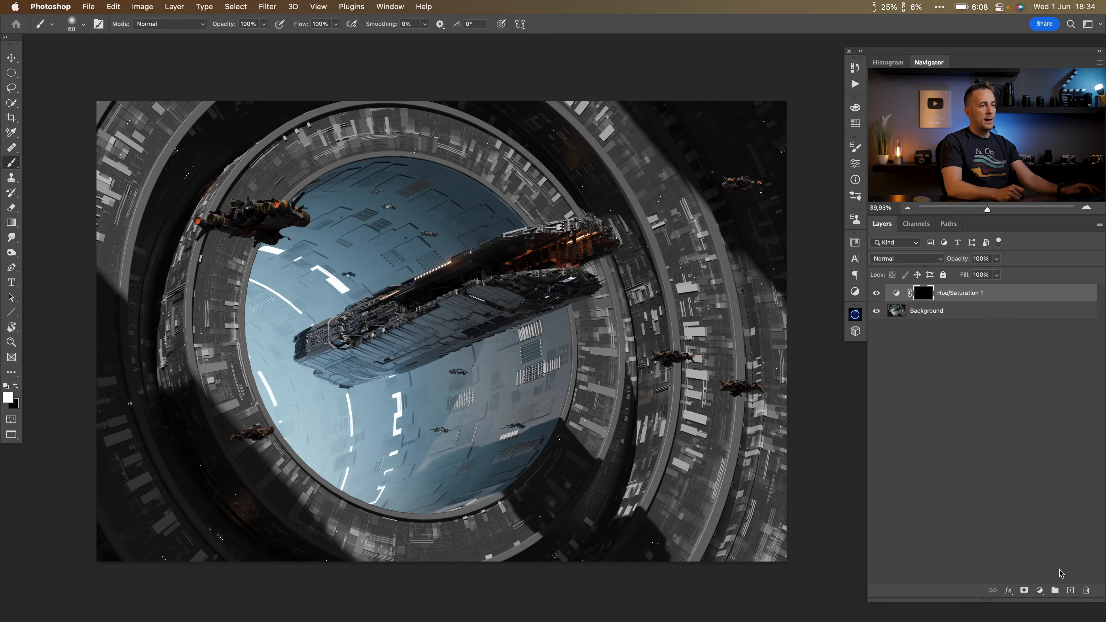
Create a new layer on top, reset the colours to default and fill the layer with black
{"action": "left_click", "coordinate": [1071, 590]}
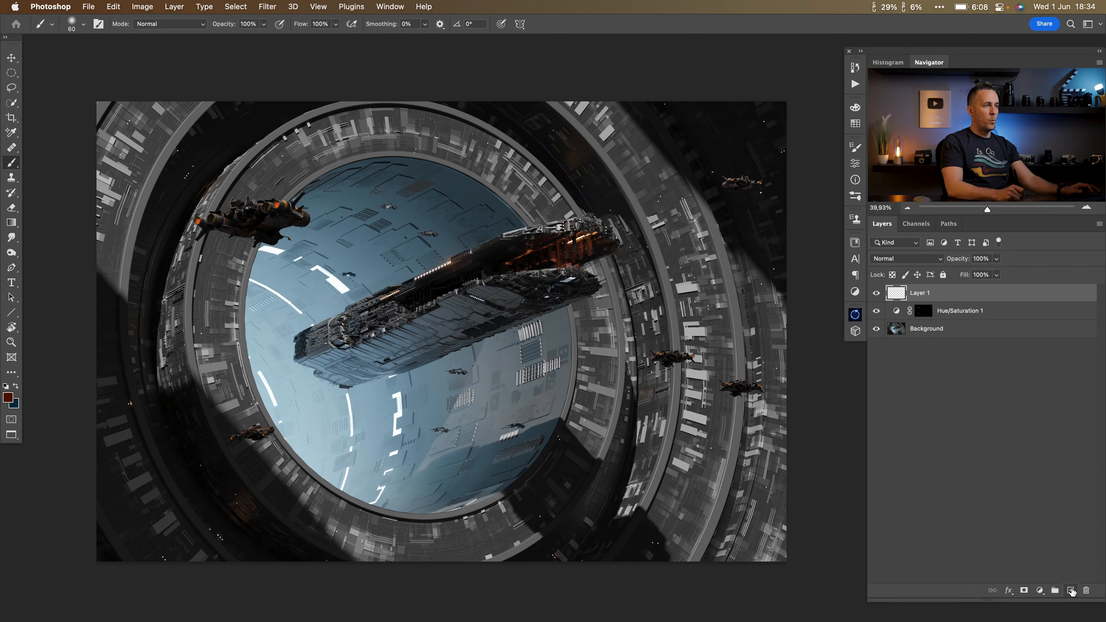
{"action": "key", "text": "d"}
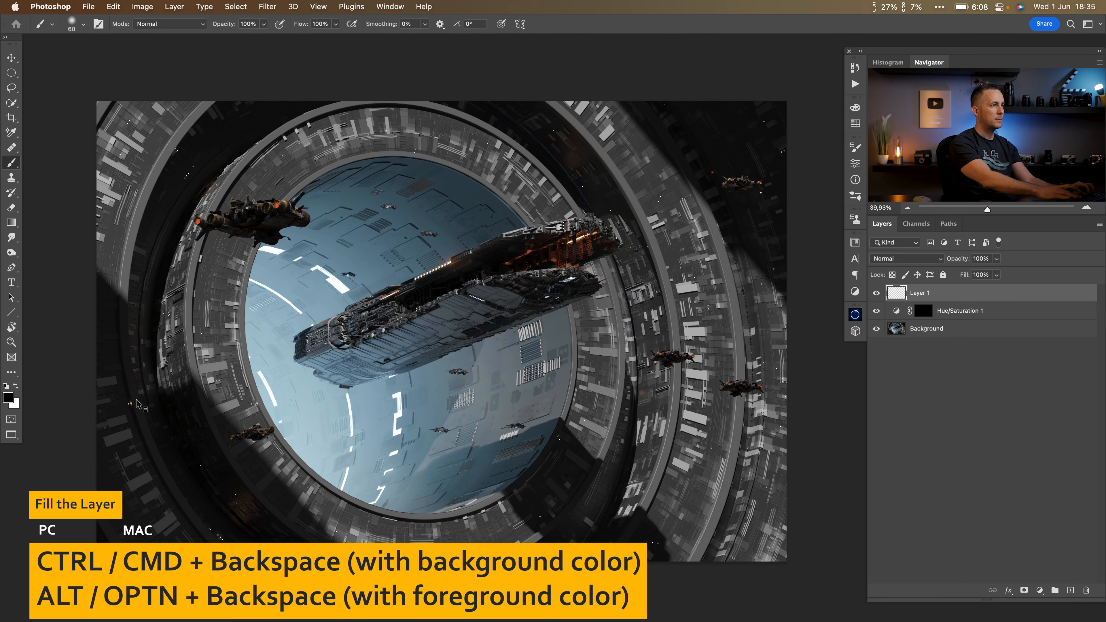
{"action": "key", "text": "alt+BackSpace"}
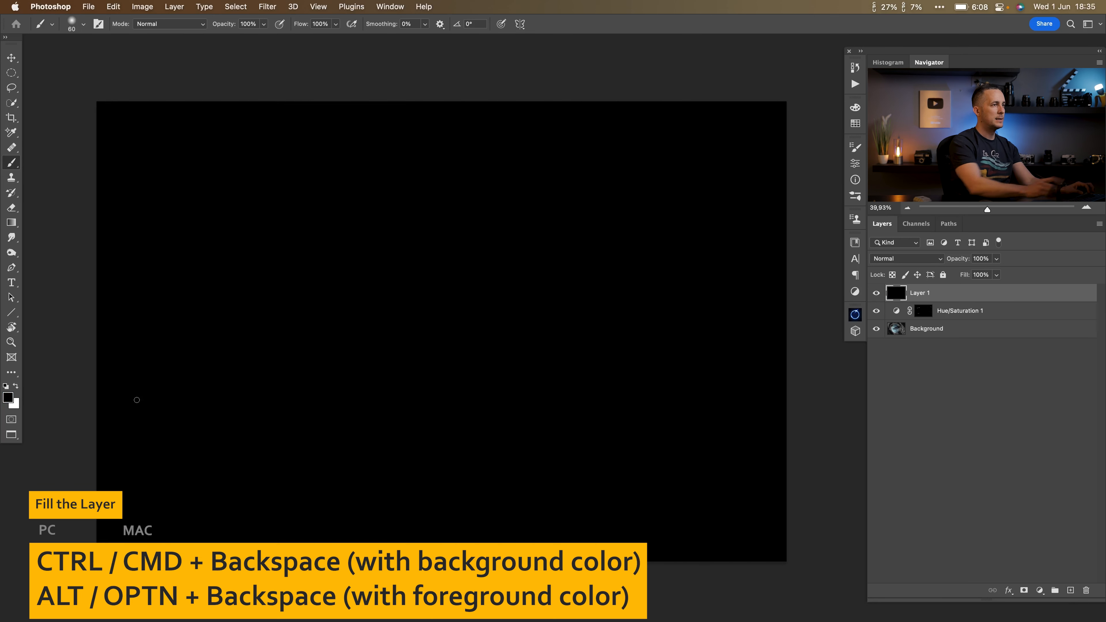
Create another empty layer above the black one and name it "Engine trails"
{"action": "left_click", "coordinate": [1070, 591]}
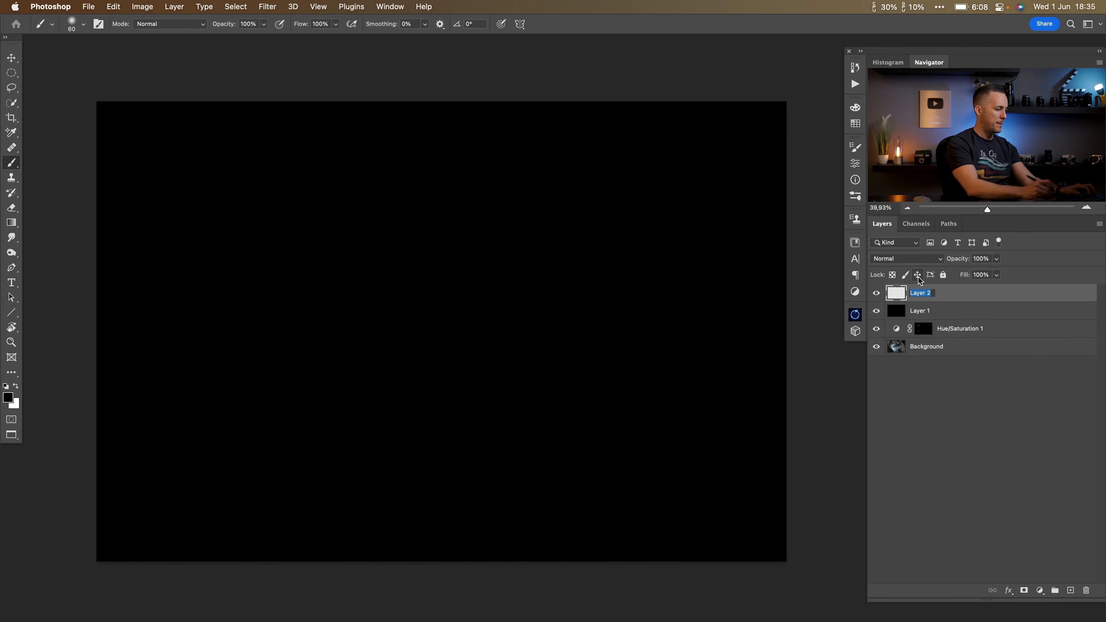
{"action": "type", "text": "Engine"}
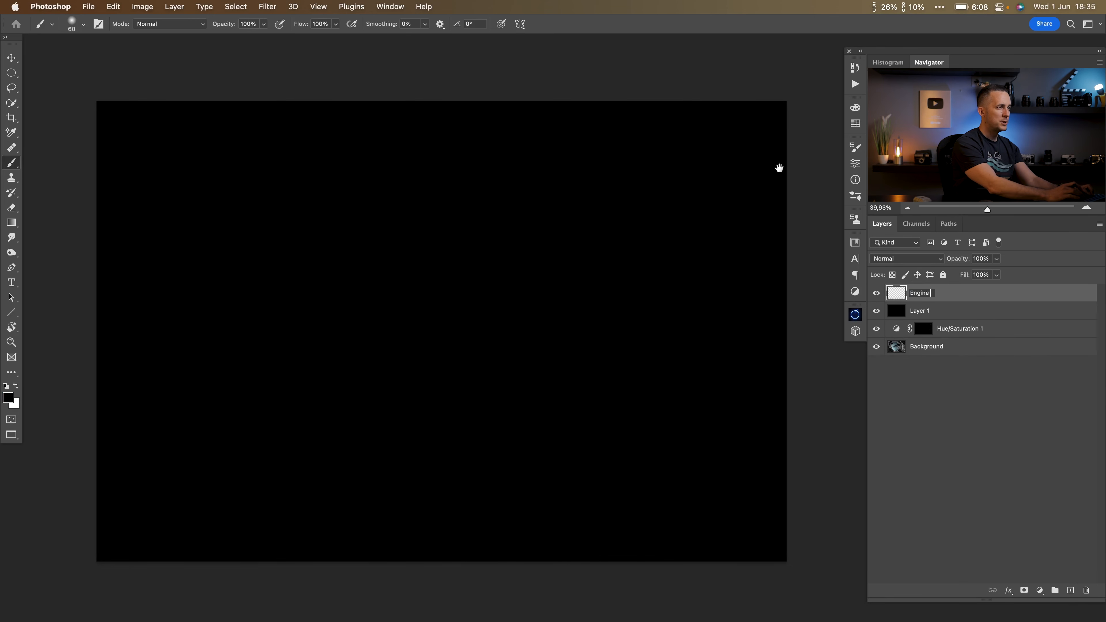
{"action": "type", "text": " trails"}
{"action": "key", "text": "Return"}
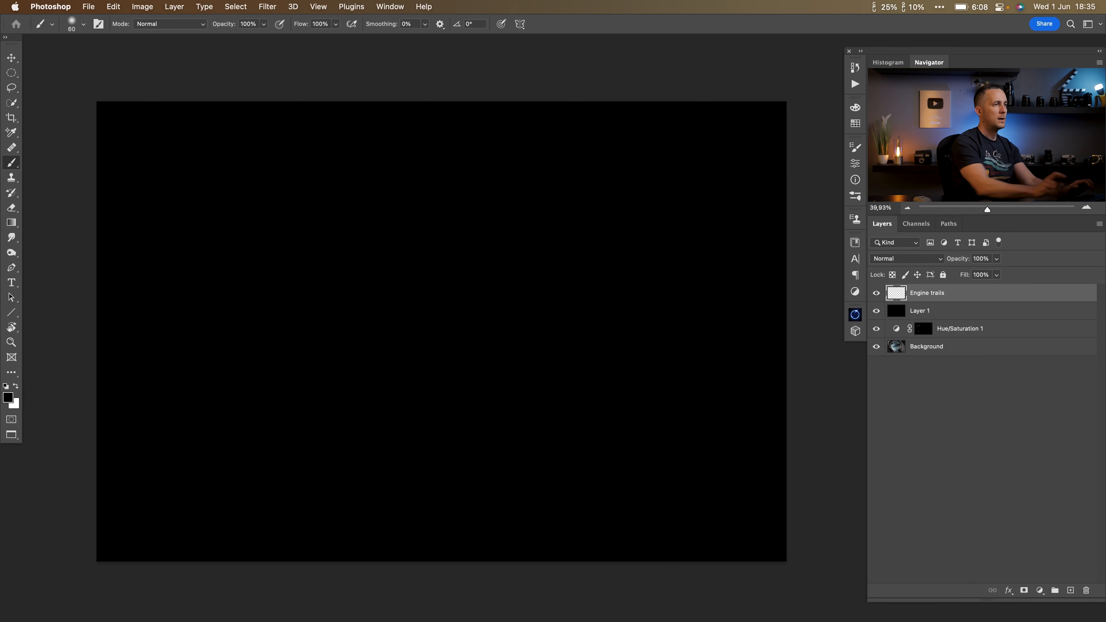
Add a Gradient Map adjustment layer above Engine trails and insert a dark navy blue stop at 26% in its gradient
{"action": "left_click", "coordinate": [1044, 589]}
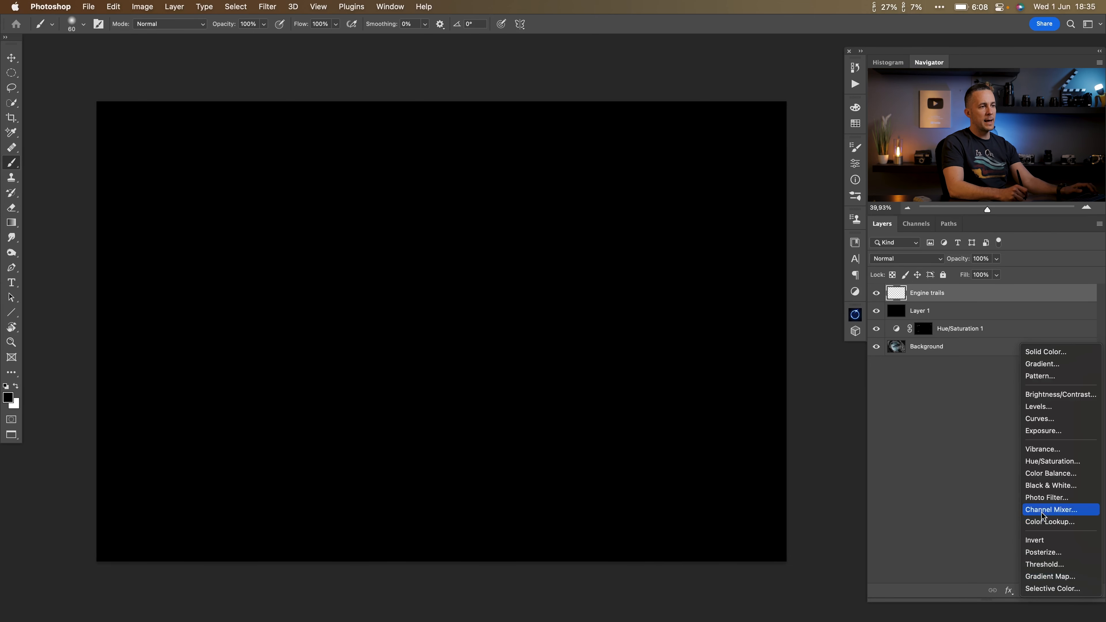
{"action": "left_click", "coordinate": [1048, 577]}
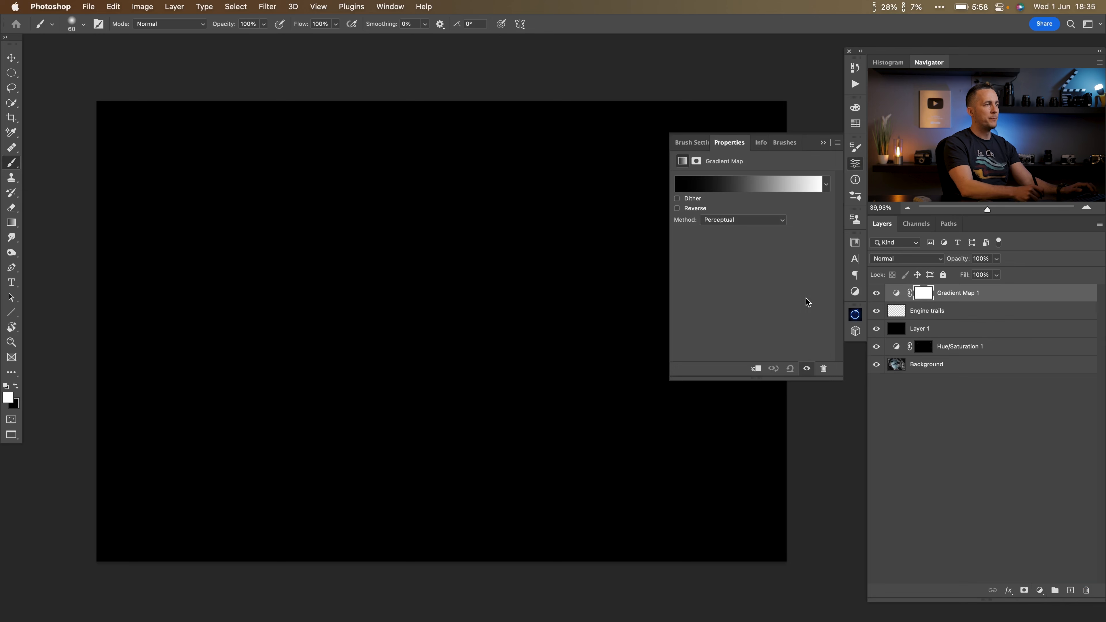
{"action": "left_click", "coordinate": [741, 179]}
{"action": "mouse_move", "coordinate": [478, 513]}
{"action": "left_mouse_down"}
{"action": "mouse_move", "coordinate": [357, 513]}
{"action": "mouse_move", "coordinate": [482, 513]}
{"action": "left_mouse_up"}
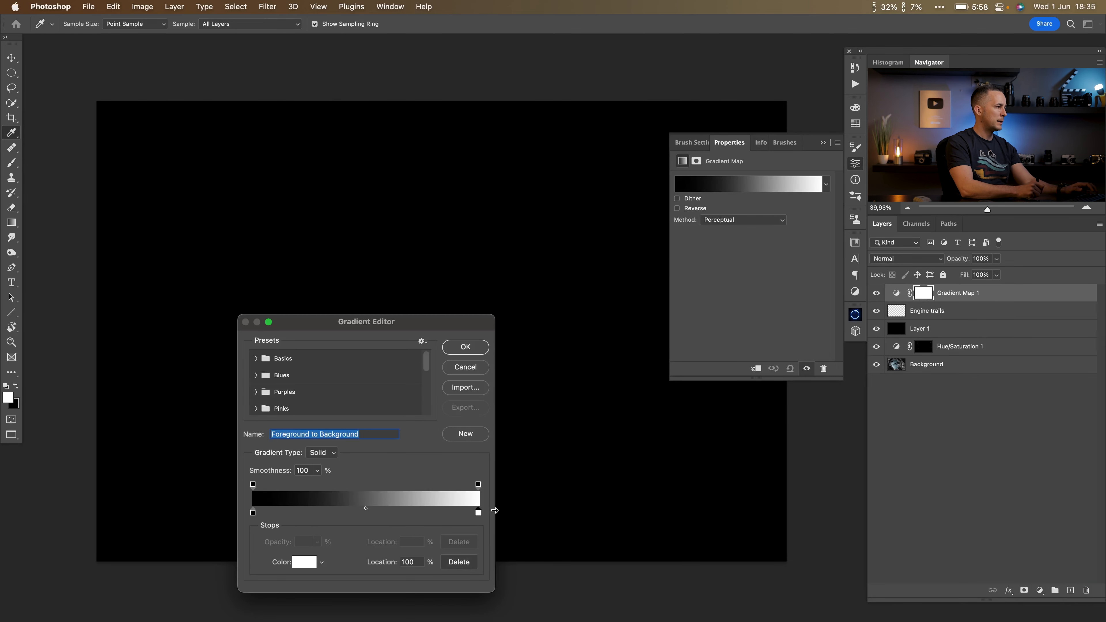
{"action": "left_click", "coordinate": [313, 511]}
{"action": "left_click", "coordinate": [316, 557]}
{"action": "left_click", "coordinate": [756, 401]}
{"action": "left_click", "coordinate": [743, 441]}
{"action": "left_click", "coordinate": [839, 337]}
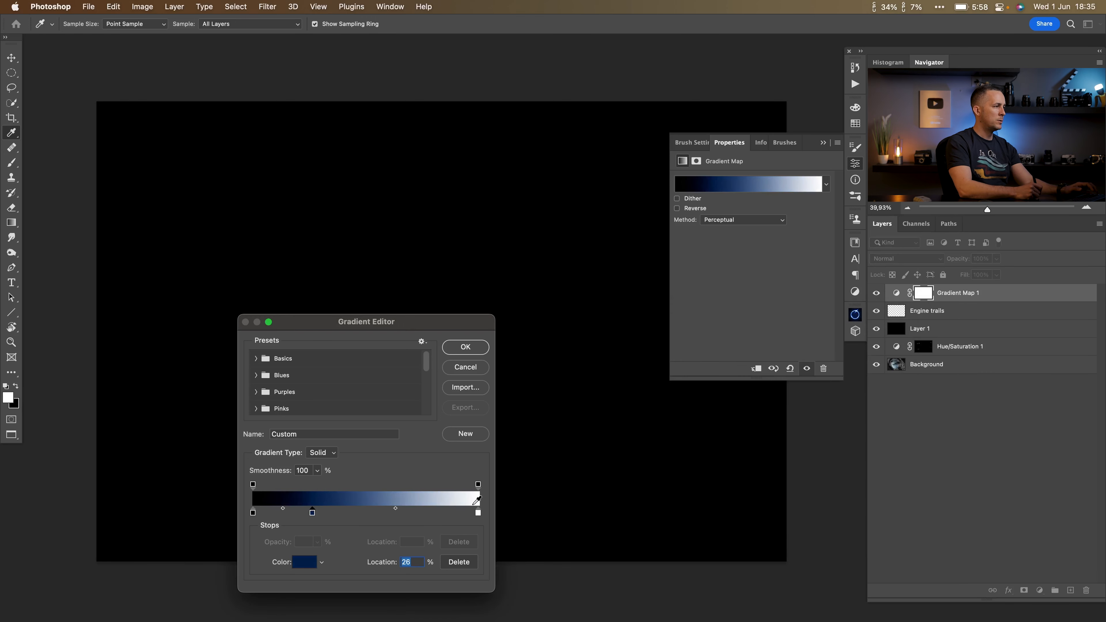
Insert another colour stop at 59% in the gradient and make it bright blue
{"action": "left_click", "coordinate": [386, 511]}
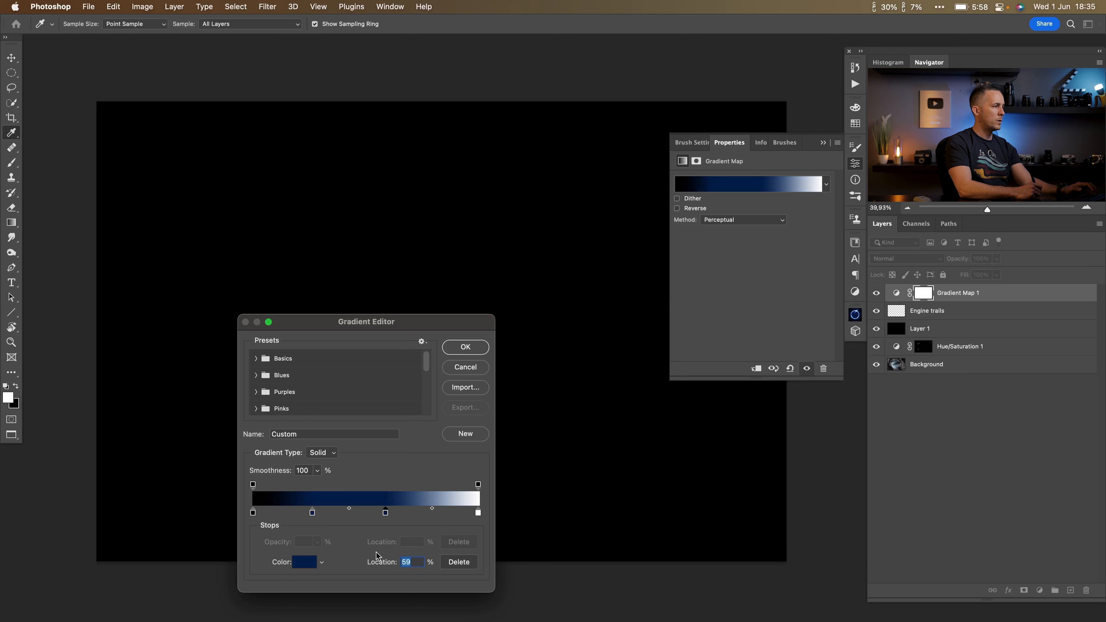
{"action": "left_click", "coordinate": [310, 563]}
{"action": "left_click", "coordinate": [754, 405]}
{"action": "left_click", "coordinate": [731, 351]}
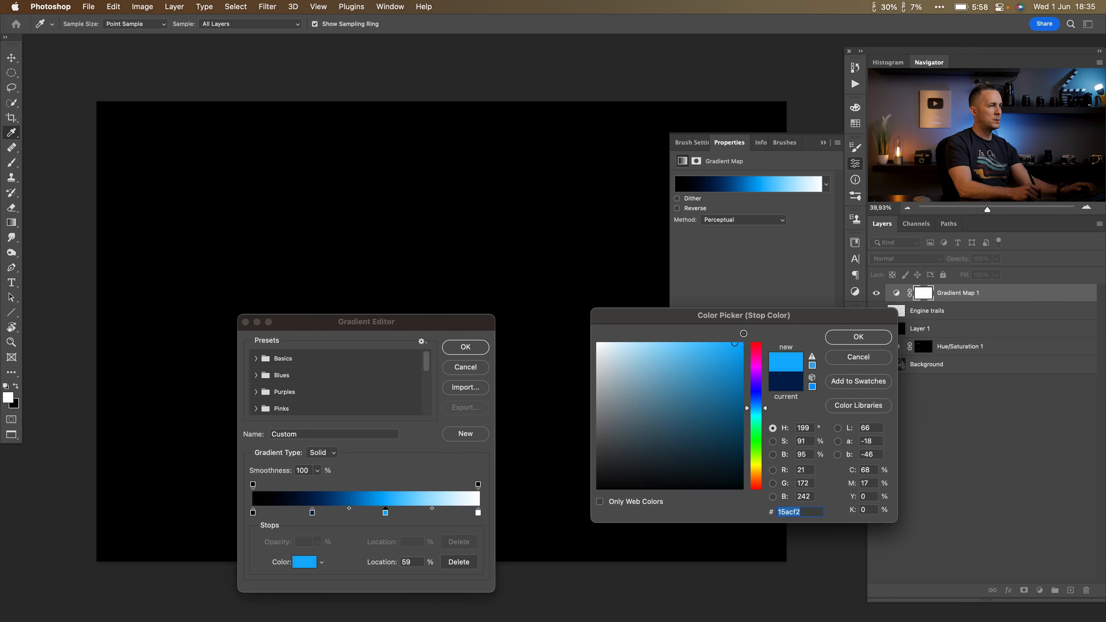
{"action": "left_click", "coordinate": [851, 336]}
Change the white end stop to pale blue, move the bright blue stop to 60% and apply the gradient
{"action": "left_click", "coordinate": [478, 512]}
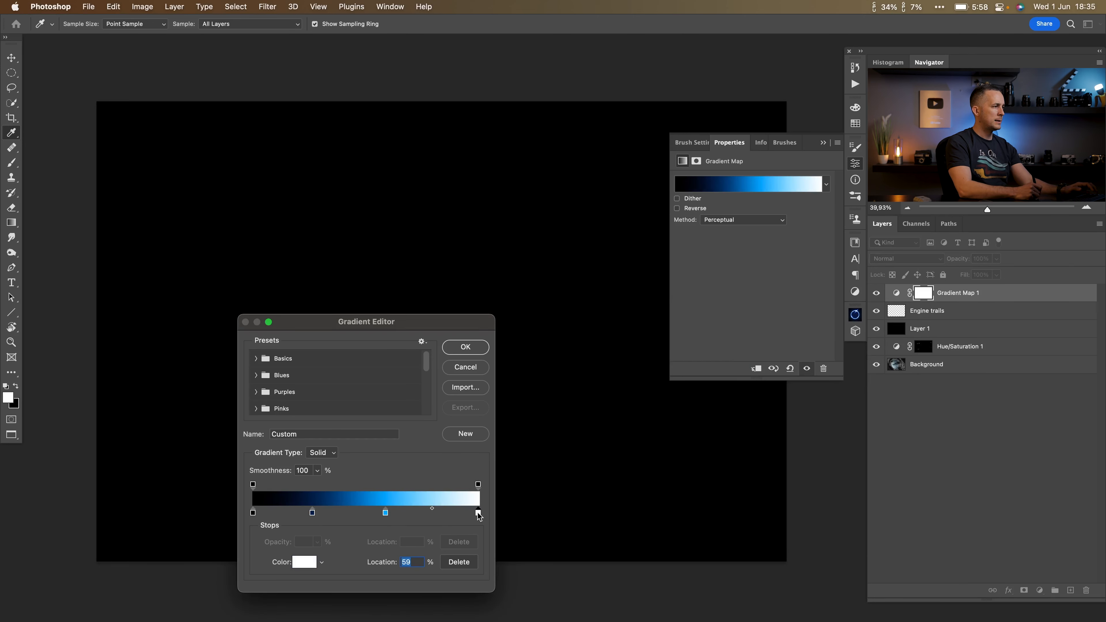
{"action": "left_click", "coordinate": [310, 562]}
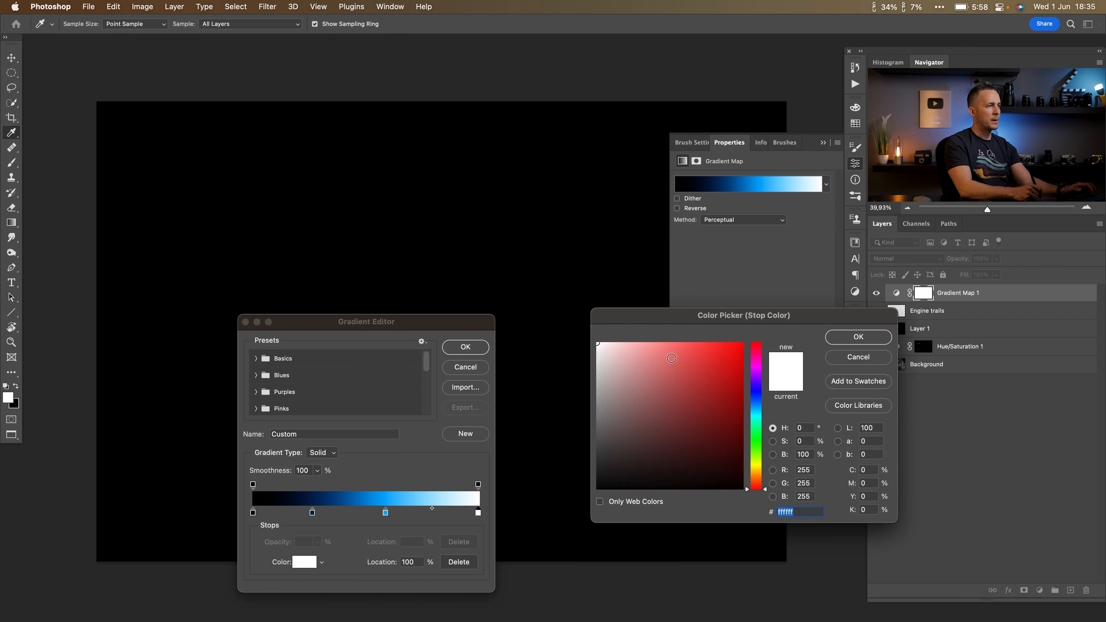
{"action": "left_click", "coordinate": [757, 403]}
{"action": "left_click_drag", "start_coordinate": [644, 343], "coordinate": [628, 343]}
{"action": "left_click", "coordinate": [851, 336]}
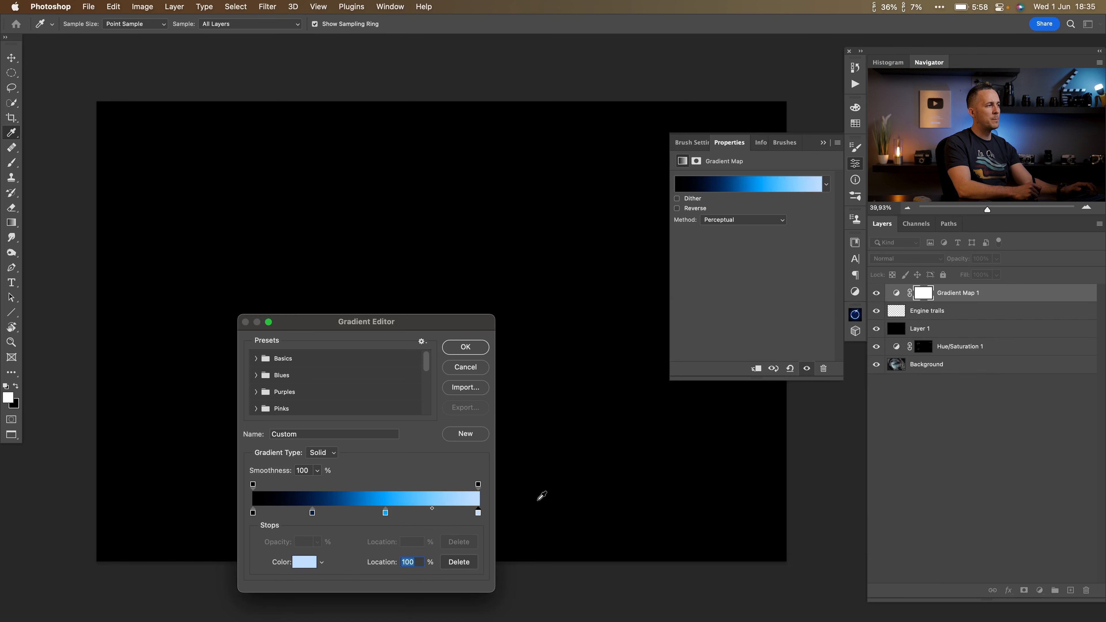
{"action": "left_click", "coordinate": [386, 514]}
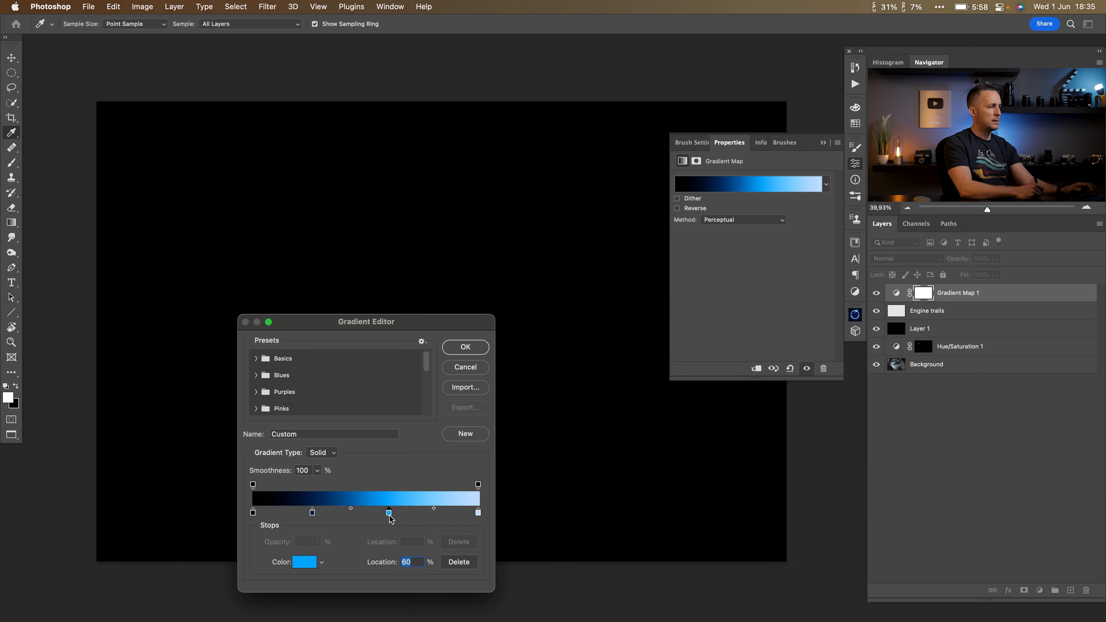
{"action": "left_click", "coordinate": [469, 344]}
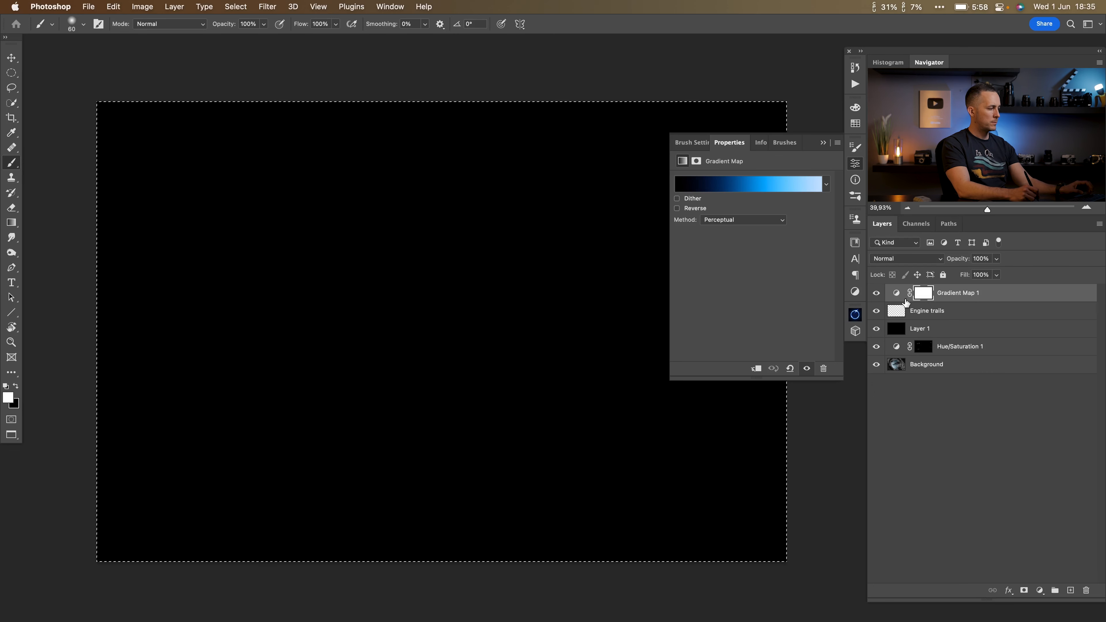
Group the Gradient Map 1, Engine trails and Layer 1 layers together and name the group "Engine Trails"
{"action": "left_click", "coordinate": [900, 328], "text": "shift"}
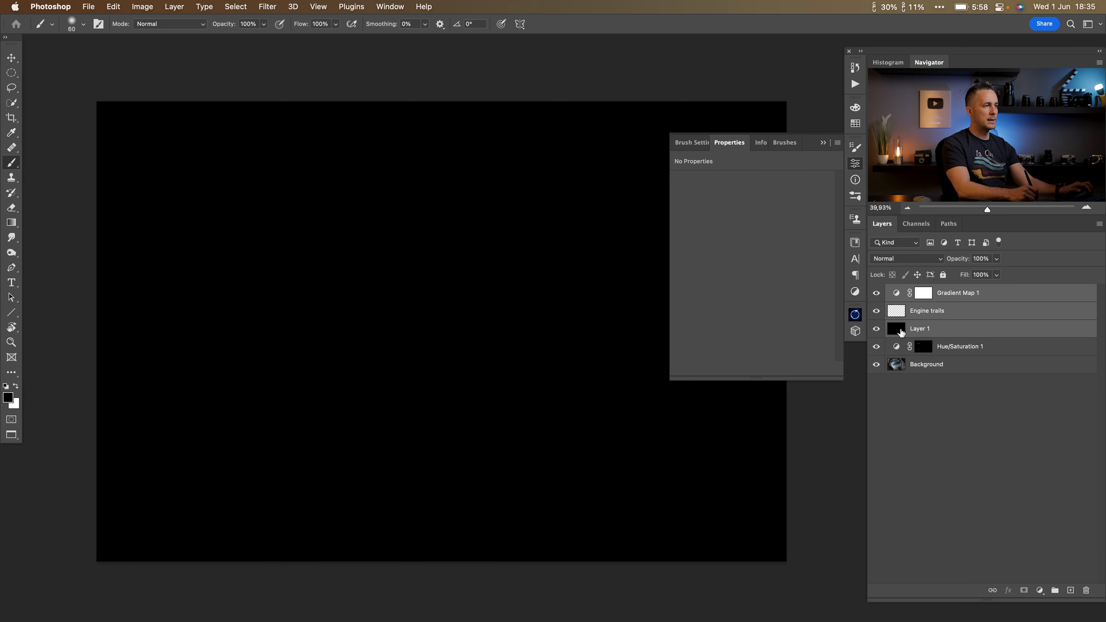
{"action": "key", "text": "super+g"}
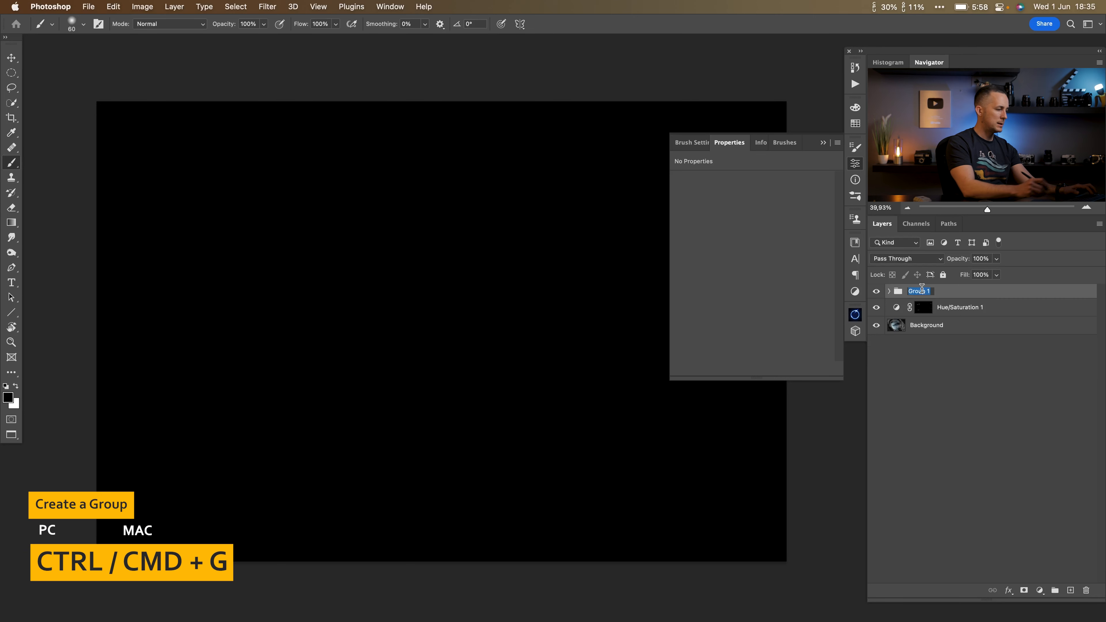
{"action": "type", "text": "Engine"}
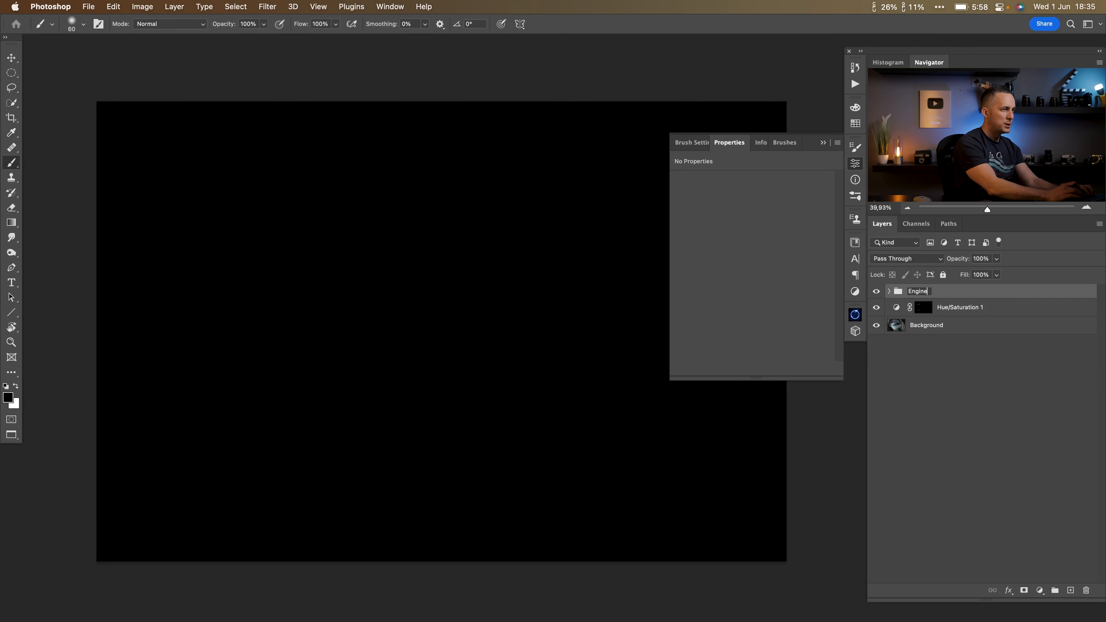
{"action": "type", "text": " Trails"}
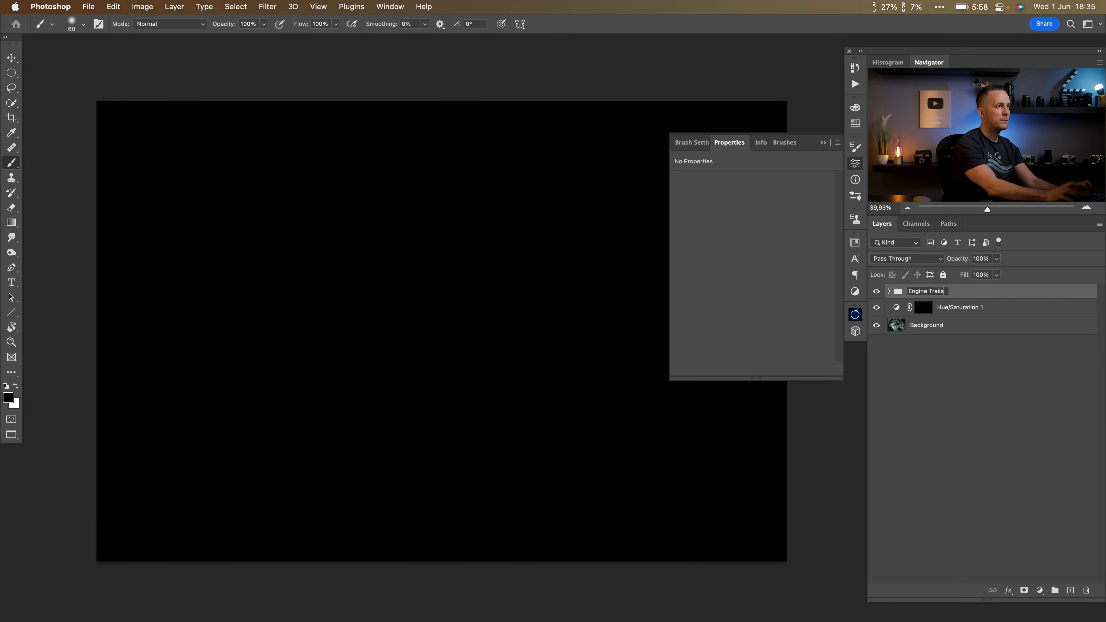
{"action": "key", "text": "Return"}
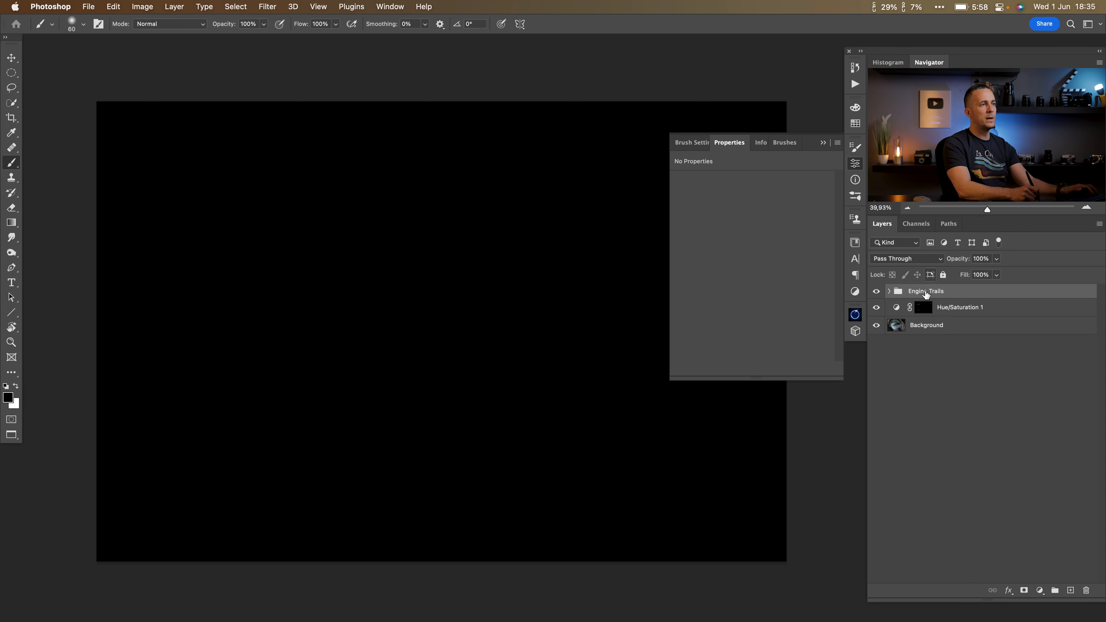
Set the Engine Trails group's blend mode to Screen and compare the image with the group hidden and shown
{"action": "left_click", "coordinate": [910, 259]}
{"action": "left_click", "coordinate": [892, 371]}
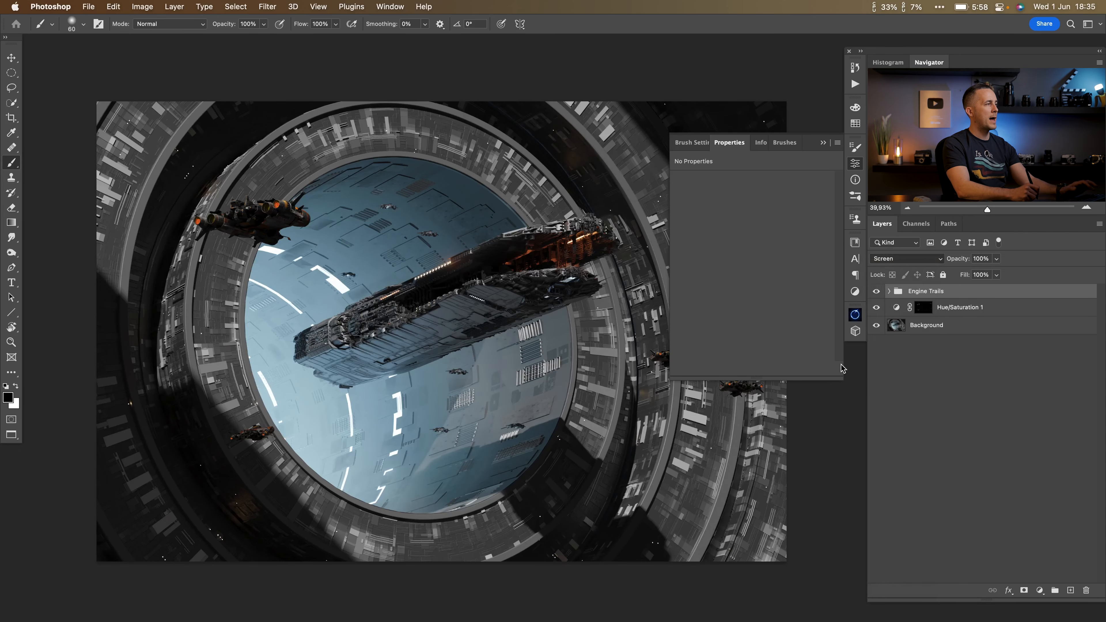
{"action": "left_click", "coordinate": [876, 292]}
{"action": "left_click", "coordinate": [876, 291]}
{"action": "left_click", "coordinate": [823, 142]}
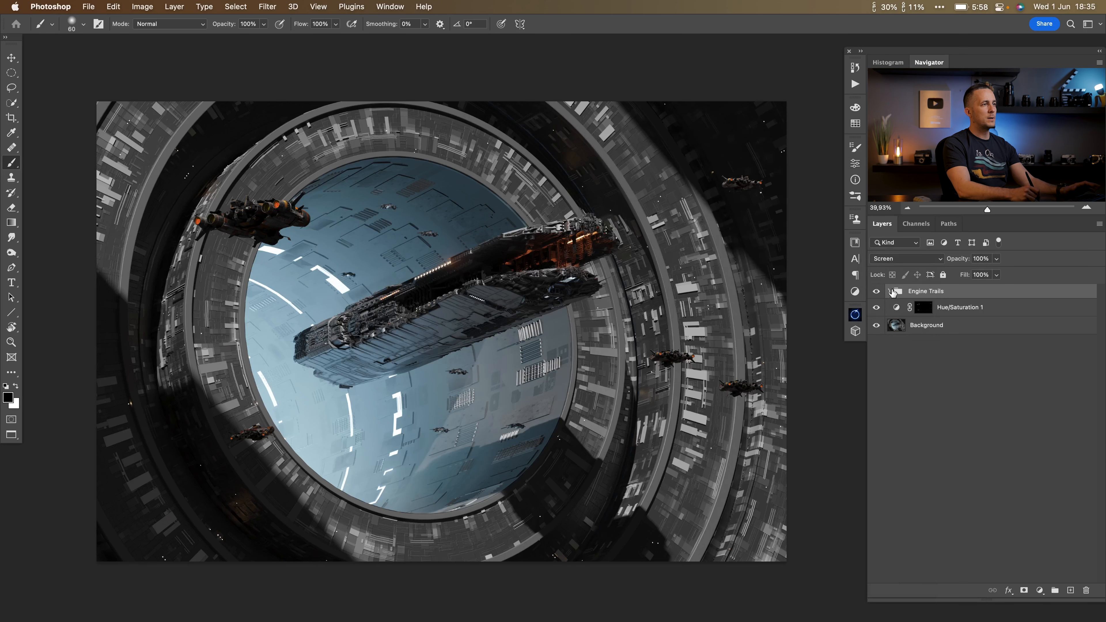
Select the Engine trails layer inside the group and make white the foreground colour
{"action": "left_click", "coordinate": [890, 292]}
{"action": "left_click", "coordinate": [931, 329]}
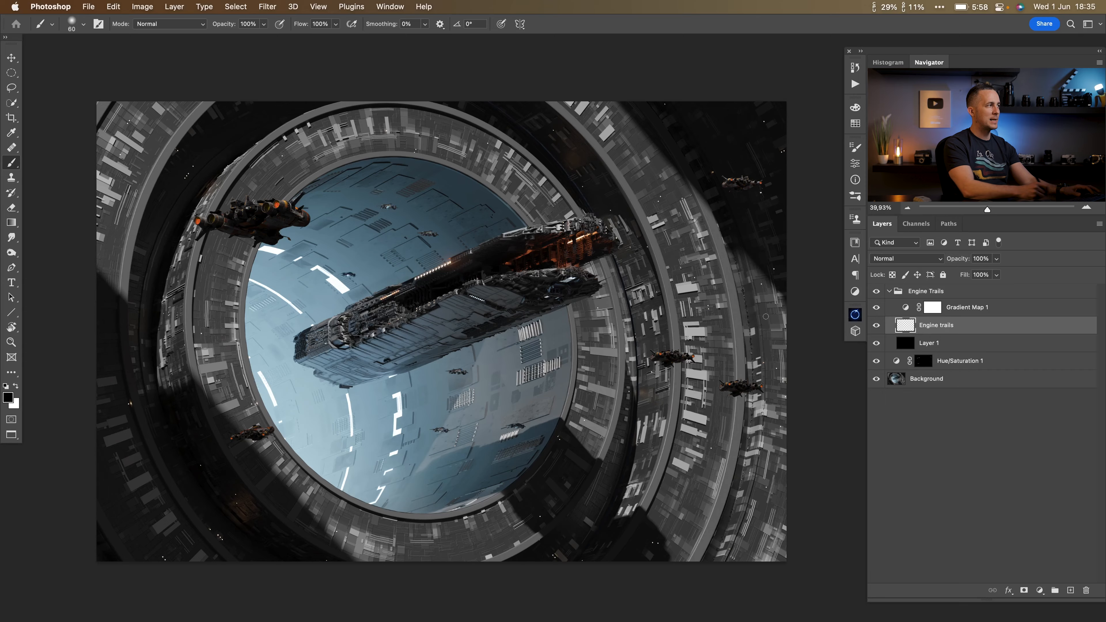
{"action": "left_click_drag", "start_coordinate": [363, 246], "coordinate": [409, 244]}
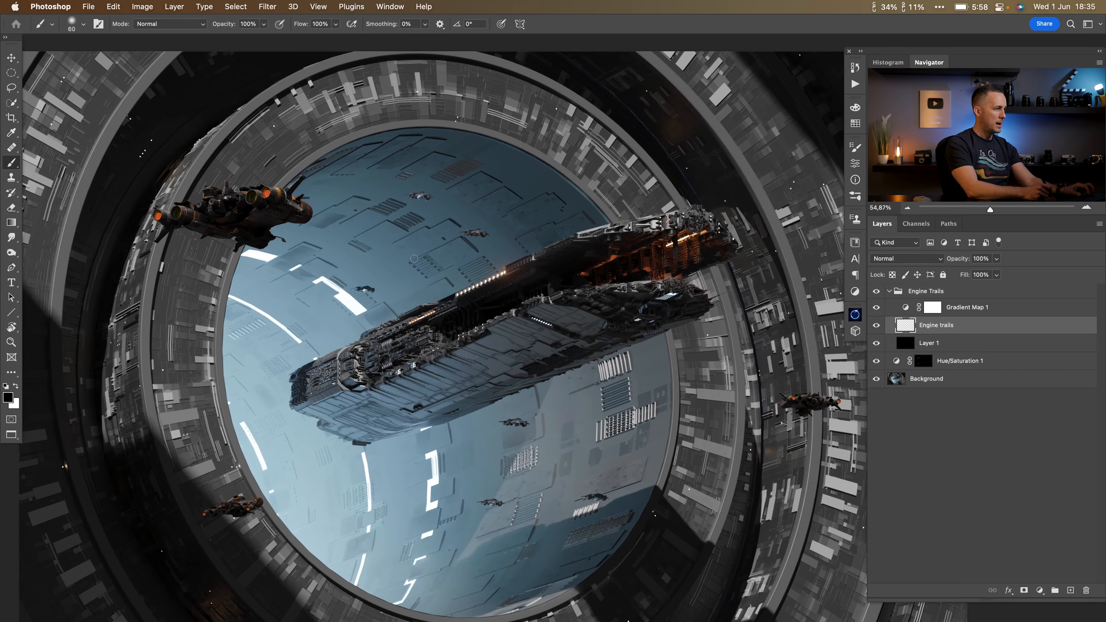
{"action": "left_click", "coordinate": [16, 386]}
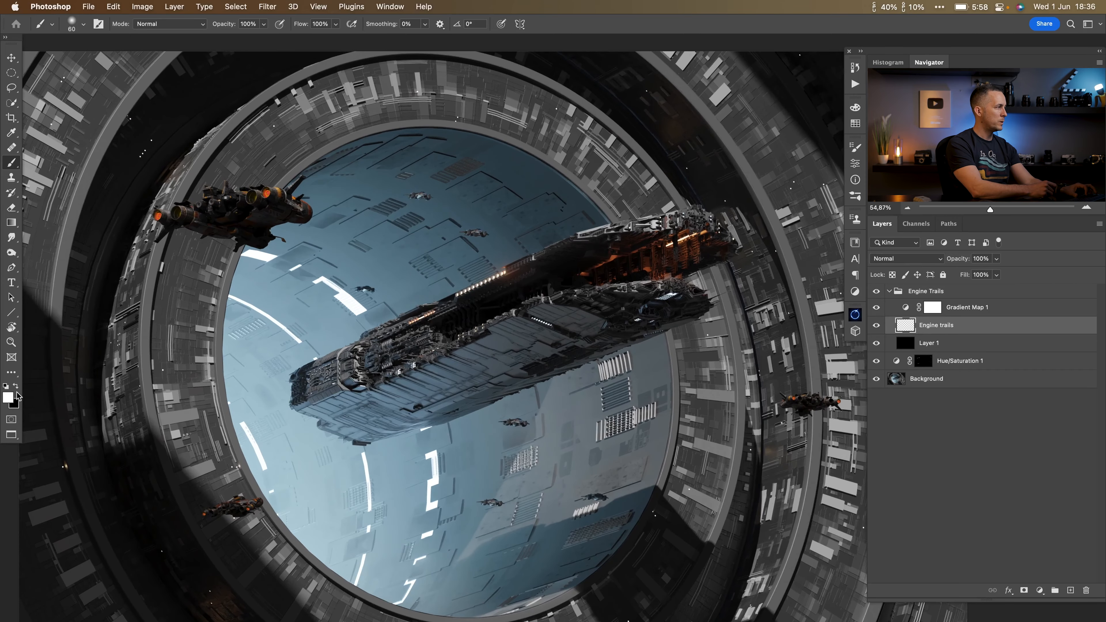
Try a few white brush strokes across the scene and from the upper ship's engines, undoing each one
{"action": "right_click", "coordinate": [443, 251]}
{"action": "left_click", "coordinate": [721, 359]}
{"action": "mouse_move", "coordinate": [398, 210]}
{"action": "left_mouse_down"}
{"action": "mouse_move", "coordinate": [308, 272]}
{"action": "mouse_move", "coordinate": [469, 273]}
{"action": "left_mouse_up"}
{"action": "key", "text": "super+z"}
{"action": "key", "text": "super+z"}
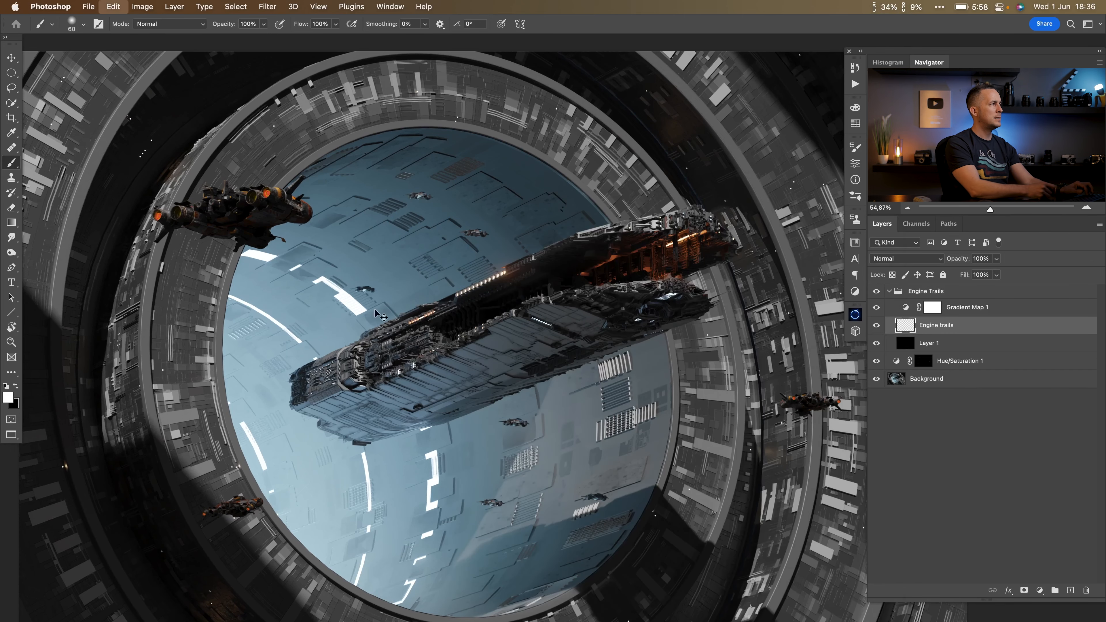
{"action": "left_click_drag", "start_coordinate": [266, 192], "coordinate": [169, 157]}
{"action": "key", "text": "super+z"}
{"action": "mouse_move", "coordinate": [160, 215]}
{"action": "left_mouse_down"}
{"action": "mouse_move", "coordinate": [204, 276]}
{"action": "mouse_move", "coordinate": [403, 331]}
{"action": "left_mouse_up"}
{"action": "key", "text": "super+z"}
Enlarge the brush to 80 px and test one trail from the upper ship's orange engine, undoing the stroke
{"action": "key", "text": "bracketright"}
{"action": "scroll", "coordinate": [267, 190], "scroll_direction": "up", "scroll_amount": 3}
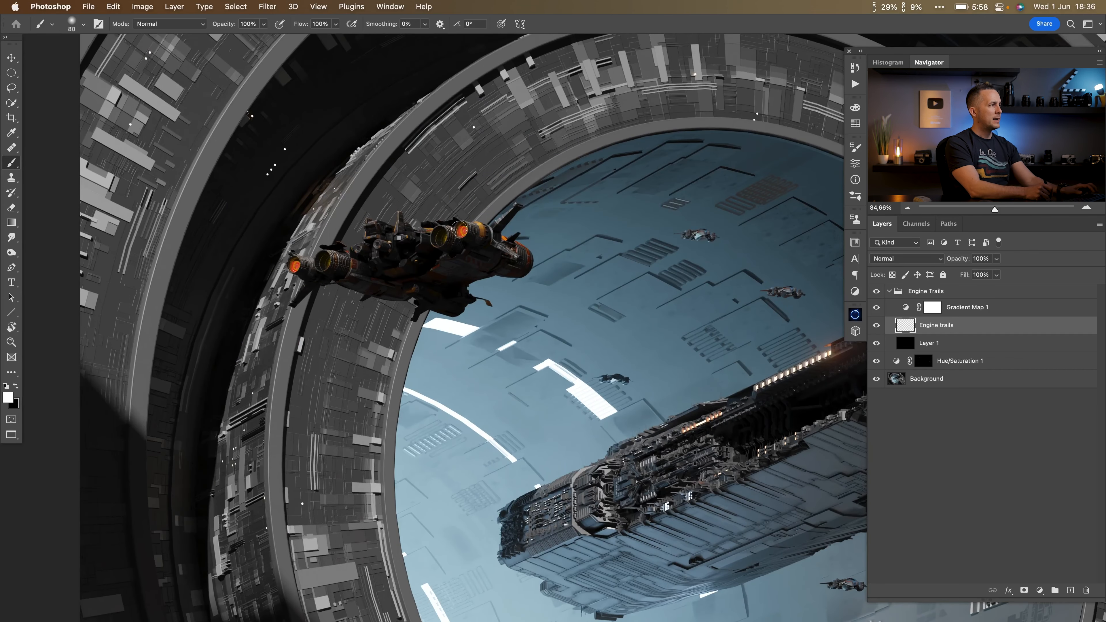
{"action": "left_click_drag", "start_coordinate": [462, 228], "coordinate": [233, 132]}
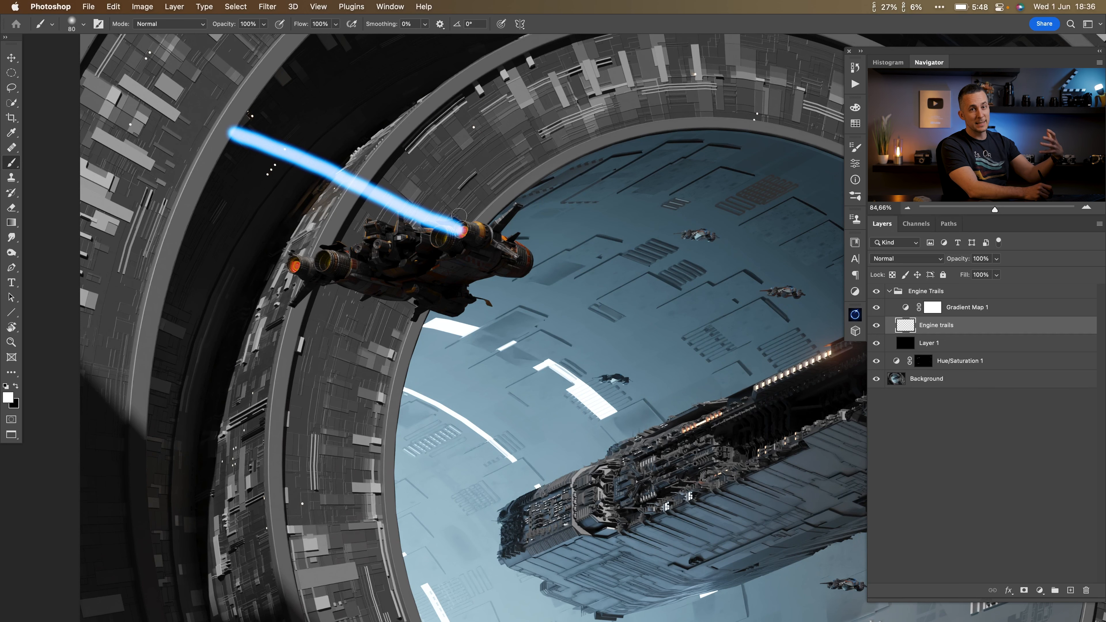
{"action": "key", "text": "super+z"}
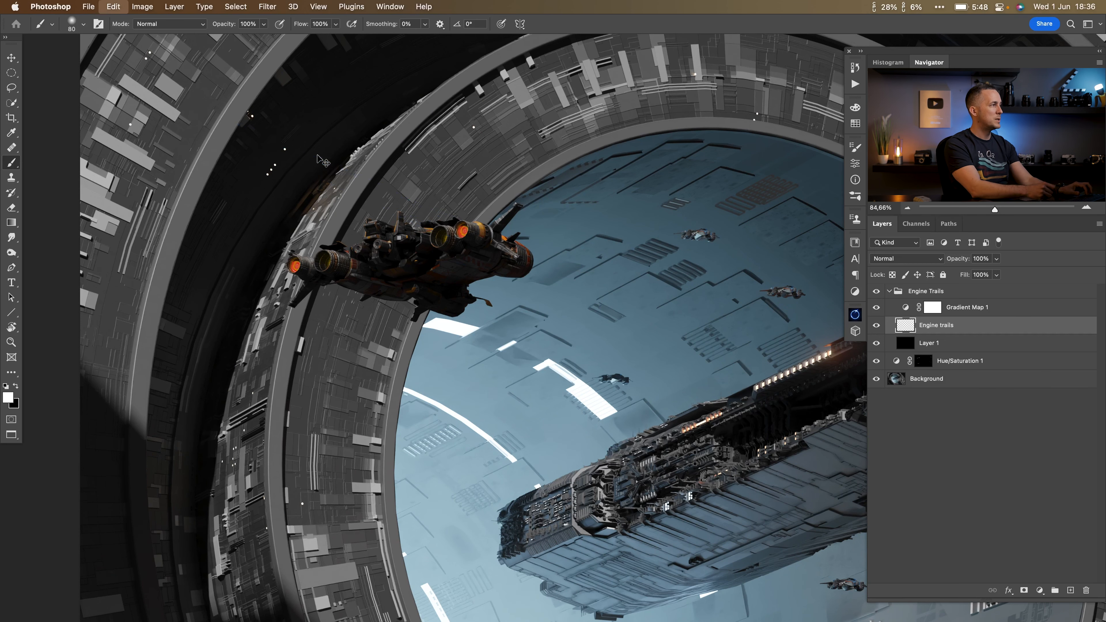
Enable Transfer for the brush and set its opacity jitter control to Fade
{"action": "scroll", "coordinate": [459, 250], "scroll_direction": "right", "scroll_amount": 5}
{"action": "scroll", "coordinate": [457, 262], "scroll_direction": "down", "scroll_amount": 2}
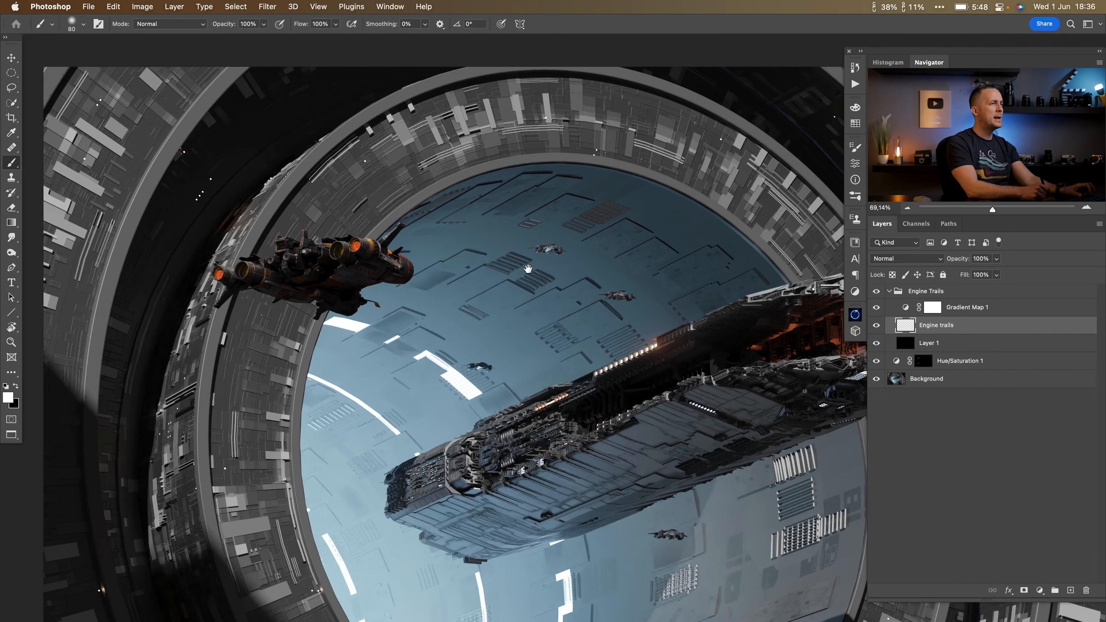
{"action": "left_click", "coordinate": [856, 198]}
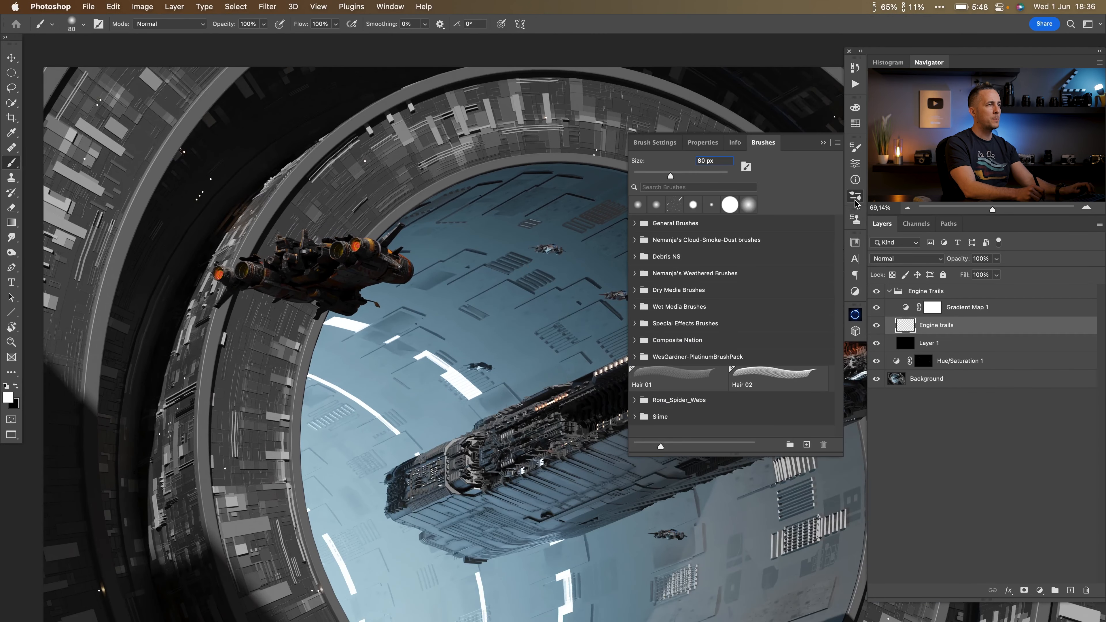
{"action": "left_click", "coordinate": [856, 147]}
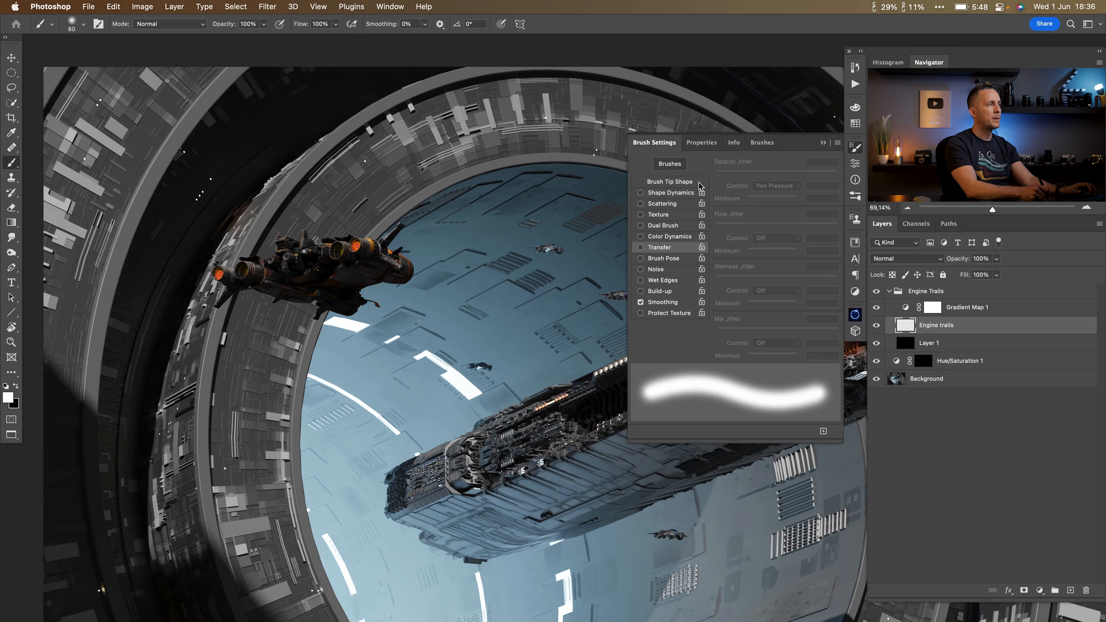
{"action": "left_click", "coordinate": [640, 248]}
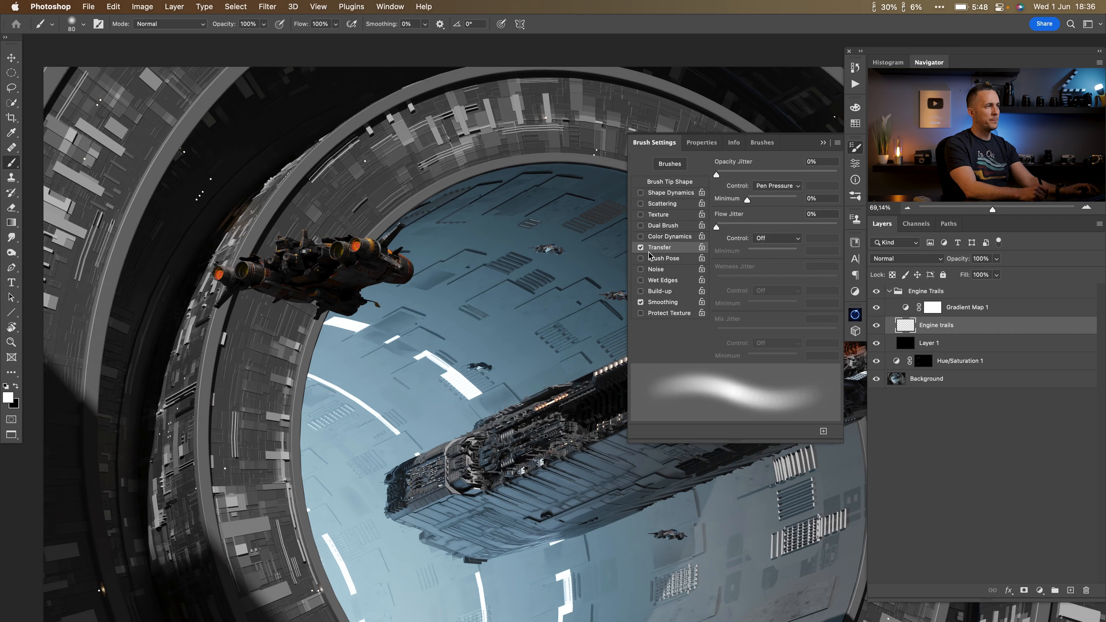
{"action": "left_click", "coordinate": [758, 186]}
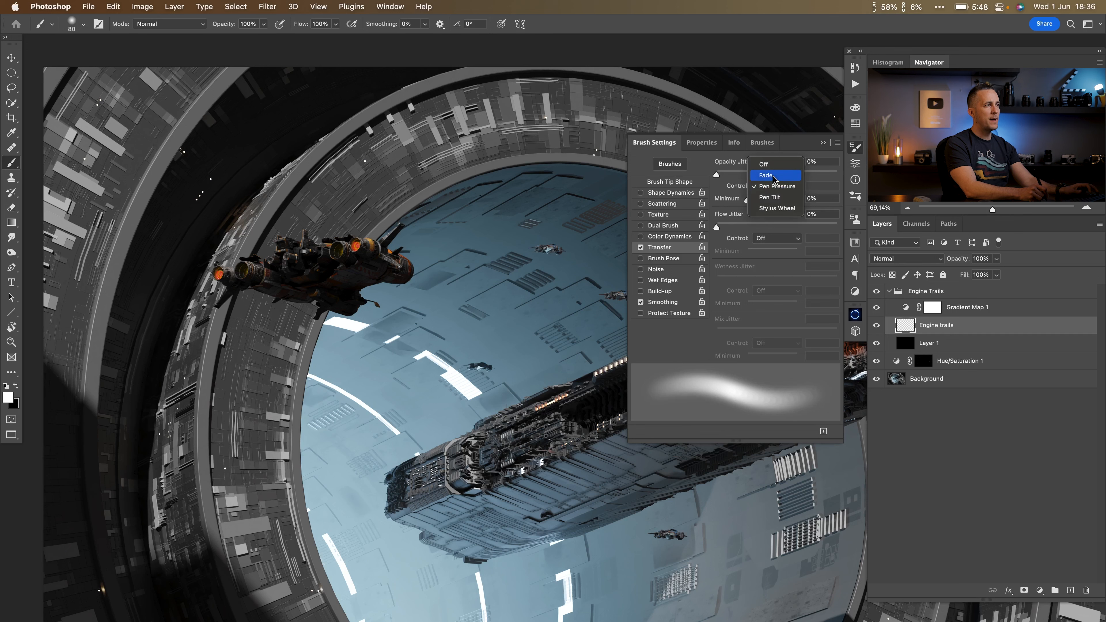
{"action": "left_click", "coordinate": [773, 176]}
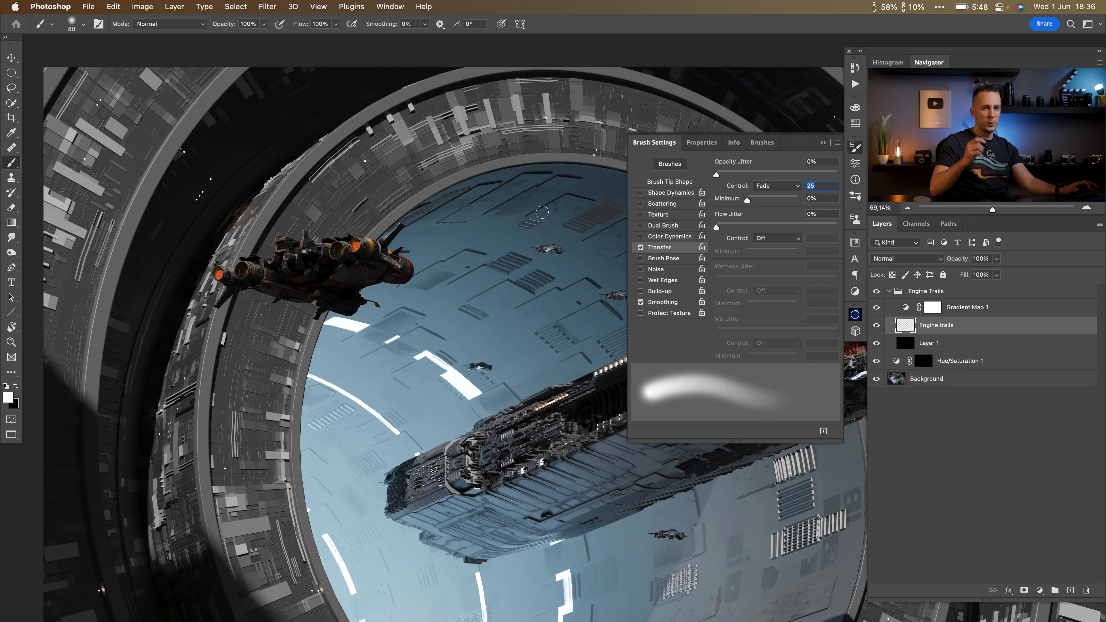
Test the fading brush with several strokes over the blue area and from the upper ship's engine, undoing each one
{"action": "left_click_drag", "start_coordinate": [542, 212], "coordinate": [323, 309]}
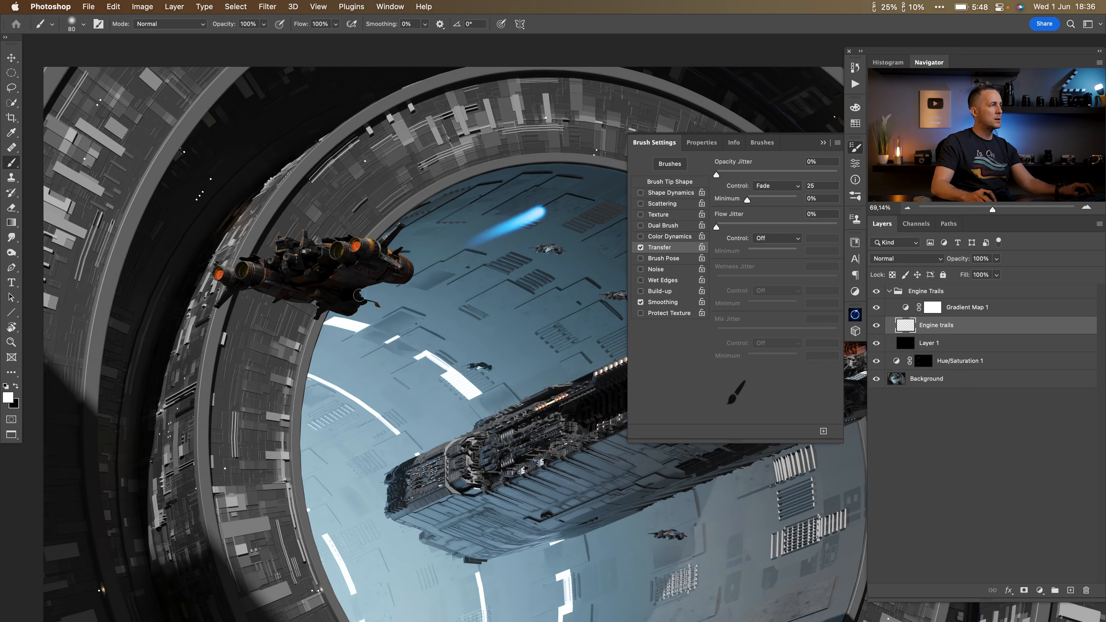
{"action": "key", "text": "super+z"}
{"action": "left_click_drag", "start_coordinate": [565, 164], "coordinate": [441, 334]}
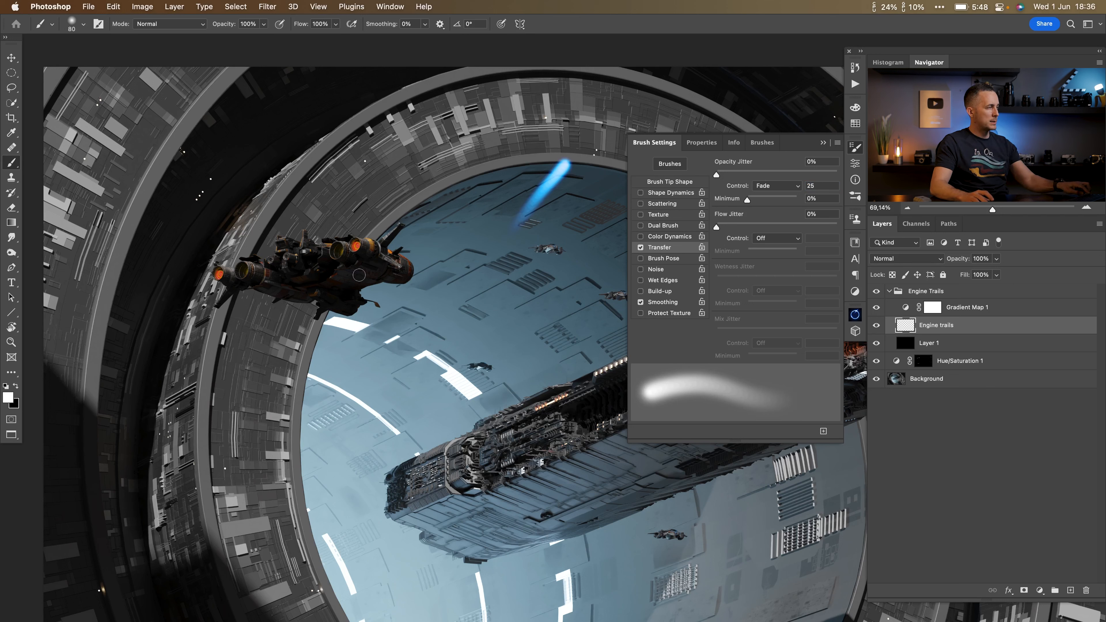
{"action": "key", "text": "super+z"}
{"action": "left_click_drag", "start_coordinate": [574, 192], "coordinate": [251, 252]}
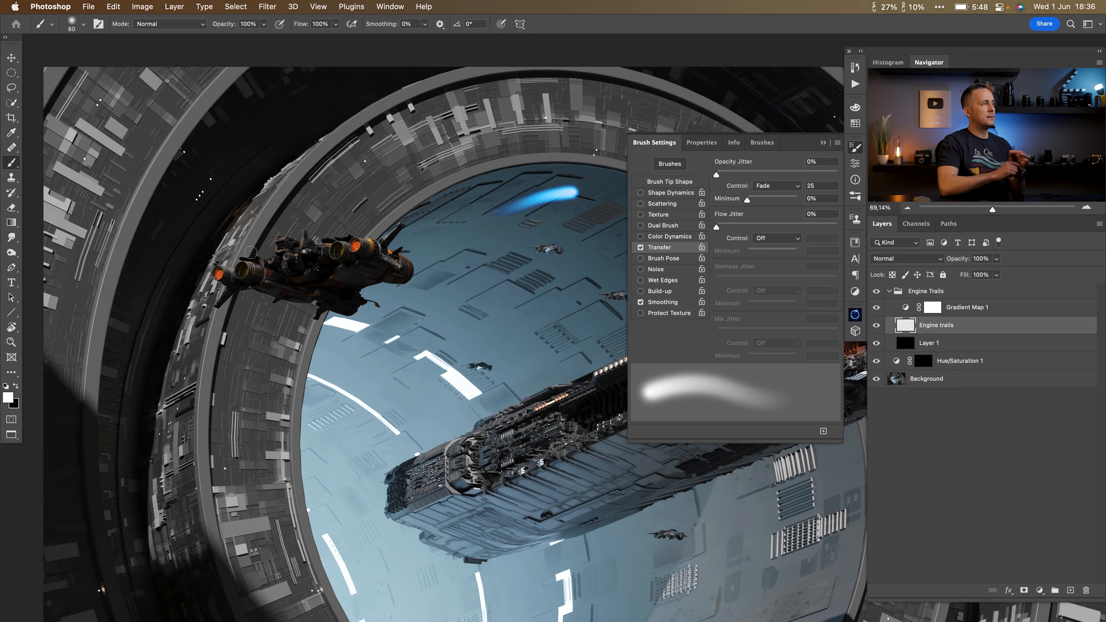
{"action": "key", "text": "super+z"}
{"action": "left_click_drag", "start_coordinate": [356, 244], "coordinate": [247, 220]}
{"action": "key", "text": "super+z"}
{"action": "left_click_drag", "start_coordinate": [356, 245], "coordinate": [272, 210]}
{"action": "mouse_move", "coordinate": [340, 278]}
{"action": "left_mouse_down"}
{"action": "mouse_move", "coordinate": [316, 291]}
{"action": "mouse_move", "coordinate": [339, 292]}
{"action": "left_mouse_up"}
{"action": "key", "text": "super+z"}
{"action": "key", "text": "super+z"}
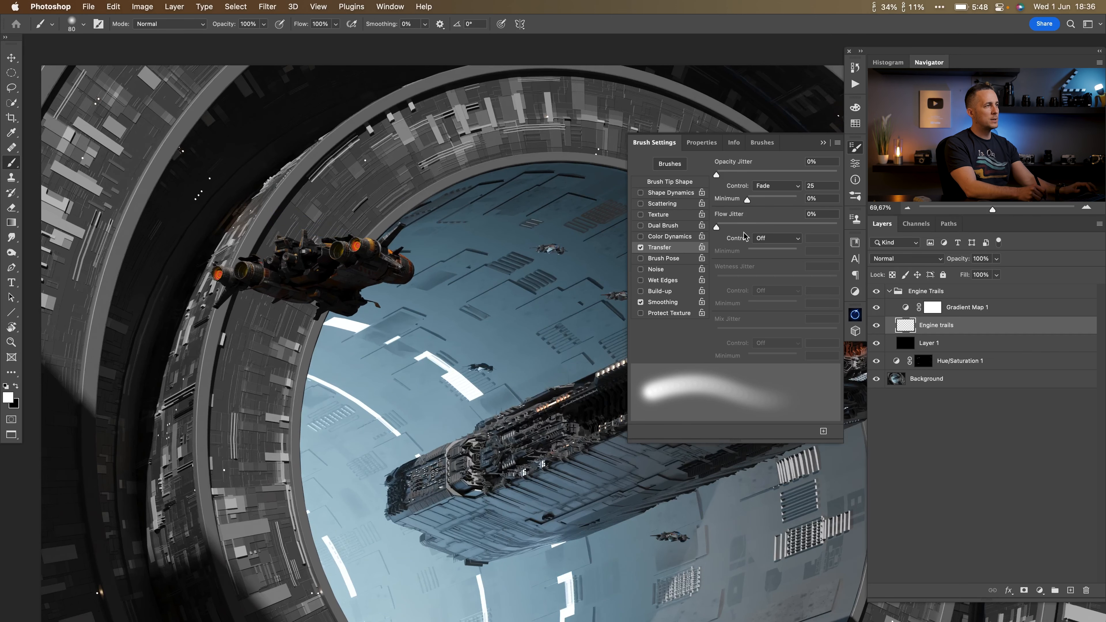
Raise the Transfer opacity minimum to 23% and check it with a test stroke that is undone
{"action": "left_click_drag", "start_coordinate": [747, 204], "coordinate": [756, 198]}
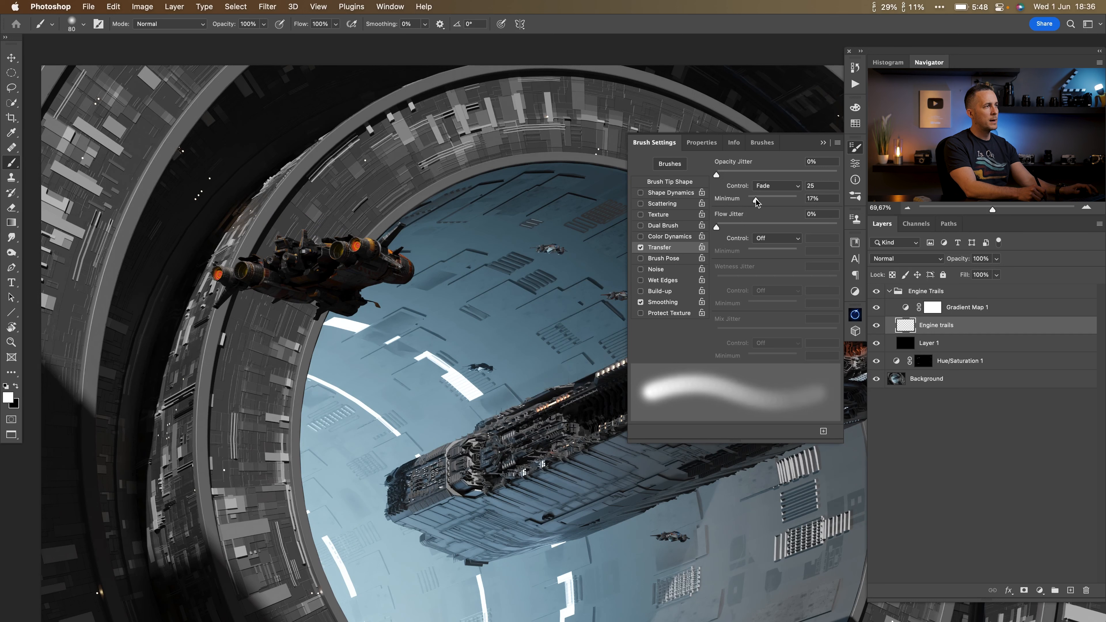
{"action": "mouse_move", "coordinate": [498, 217]}
{"action": "left_mouse_down"}
{"action": "mouse_move", "coordinate": [146, 264]}
{"action": "mouse_move", "coordinate": [139, 242]}
{"action": "mouse_move", "coordinate": [362, 143]}
{"action": "mouse_move", "coordinate": [501, 158]}
{"action": "mouse_move", "coordinate": [498, 256]}
{"action": "mouse_move", "coordinate": [478, 312]}
{"action": "left_mouse_up"}
{"action": "key", "text": "super+z"}
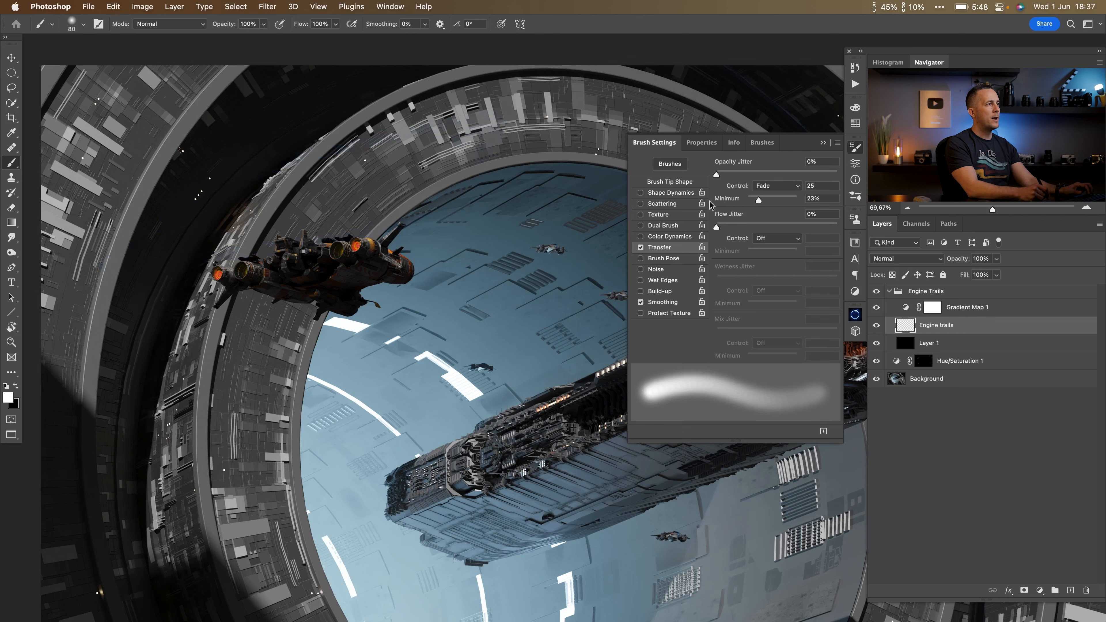
Enable Shape Dynamics with the size control set to Fade, and test the tapering brush with strokes that are undone
{"action": "left_click", "coordinate": [665, 193]}
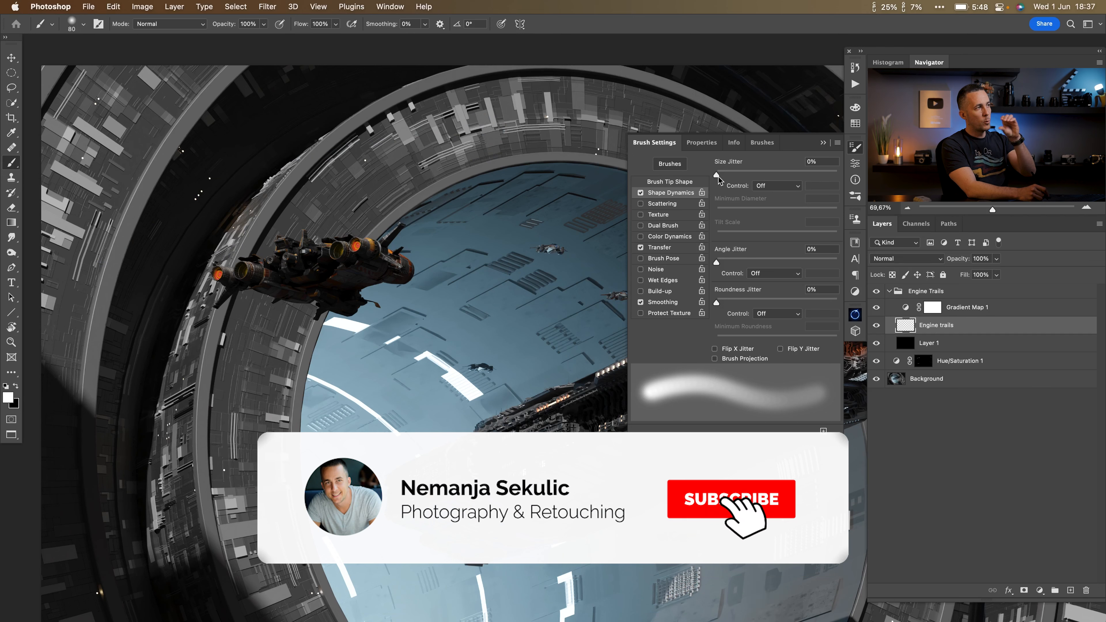
{"action": "left_click", "coordinate": [772, 185]}
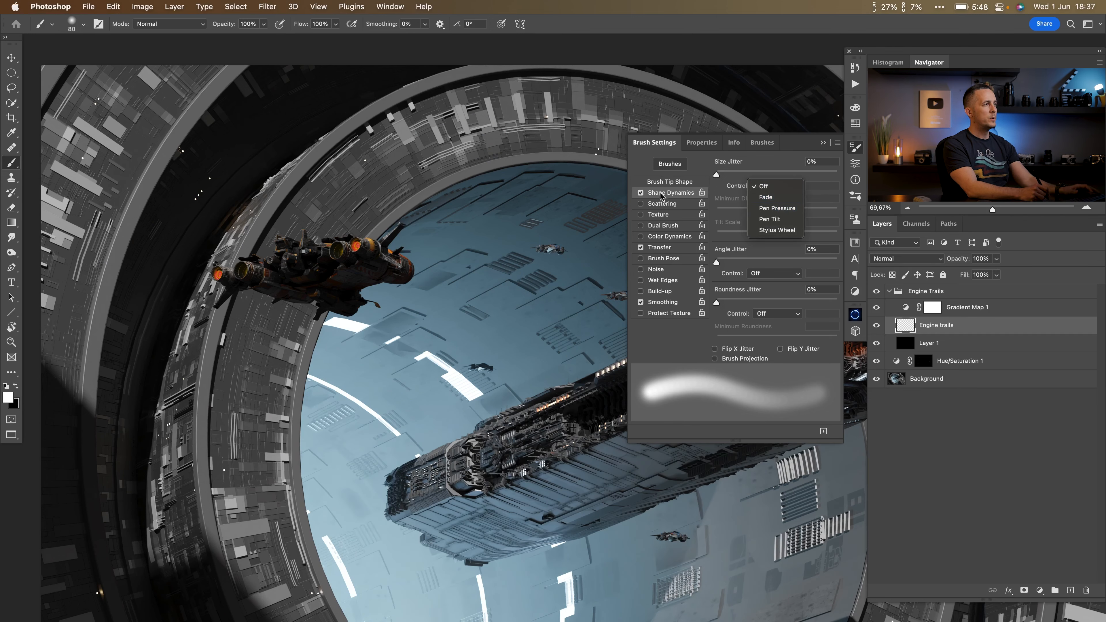
{"action": "left_click", "coordinate": [753, 199]}
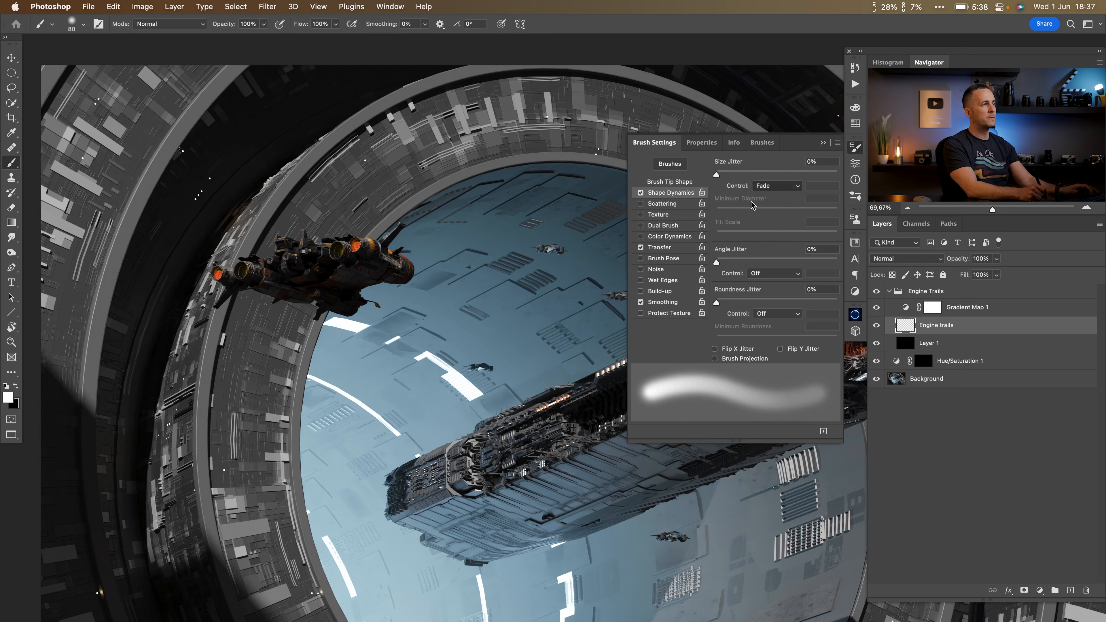
{"action": "left_click_drag", "start_coordinate": [549, 191], "coordinate": [505, 213]}
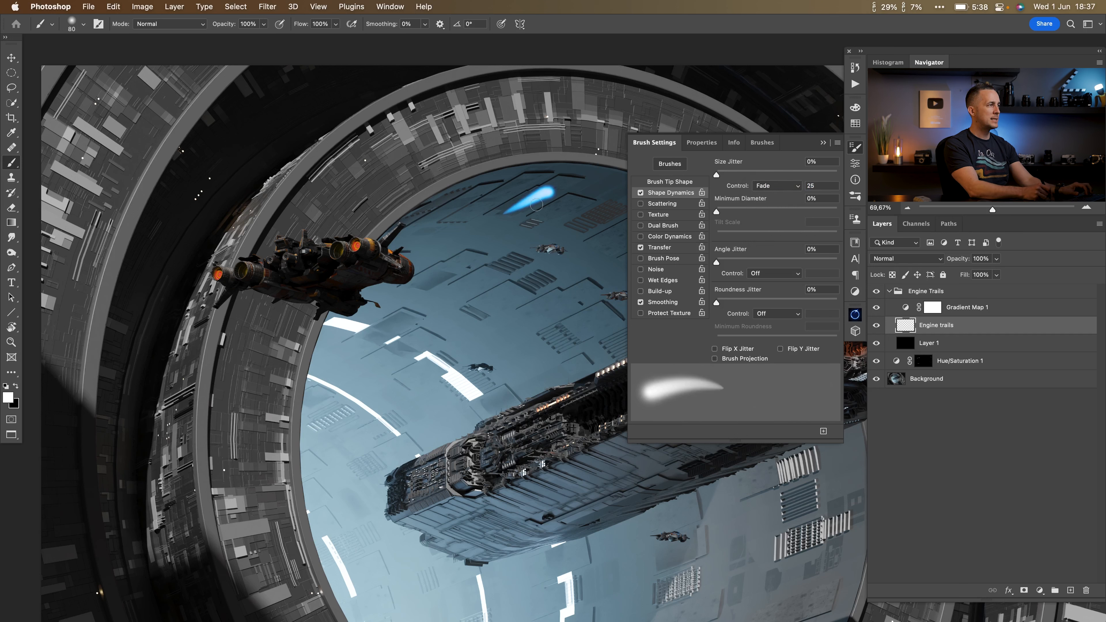
{"action": "key", "text": "super+z"}
{"action": "left_click_drag", "start_coordinate": [583, 178], "coordinate": [533, 196]}
{"action": "key", "text": "super+z"}
Try a minimum diameter of 39% for the tapering brush with one test stroke
{"action": "left_click_drag", "start_coordinate": [721, 214], "coordinate": [758, 217]}
{"action": "left_click_drag", "start_coordinate": [574, 190], "coordinate": [462, 239]}
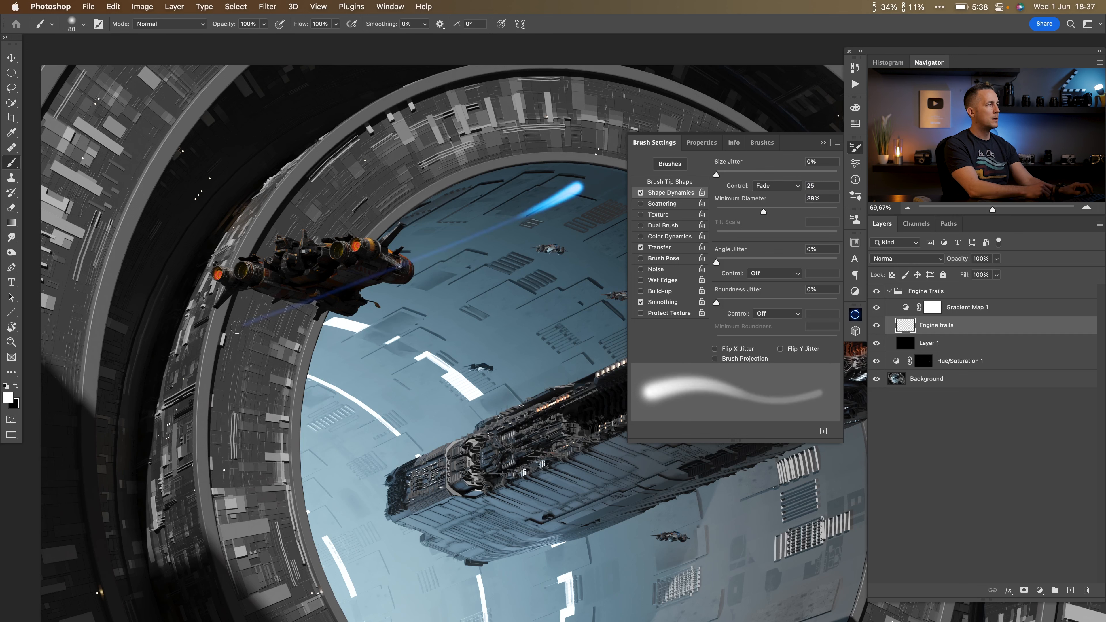
{"action": "key", "text": "super+z"}
Try a minimum diameter of 51% with repeated test strokes over the blue area, undoing each one
{"action": "left_click_drag", "start_coordinate": [764, 213], "coordinate": [762, 212]}
{"action": "left_click_drag", "start_coordinate": [566, 203], "coordinate": [501, 246]}
{"action": "key", "text": "super+z"}
{"action": "left_click_drag", "start_coordinate": [778, 212], "coordinate": [780, 213]}
{"action": "left_click_drag", "start_coordinate": [577, 183], "coordinate": [488, 262]}
{"action": "key", "text": "super+z"}
{"action": "left_click_drag", "start_coordinate": [566, 193], "coordinate": [389, 252]}
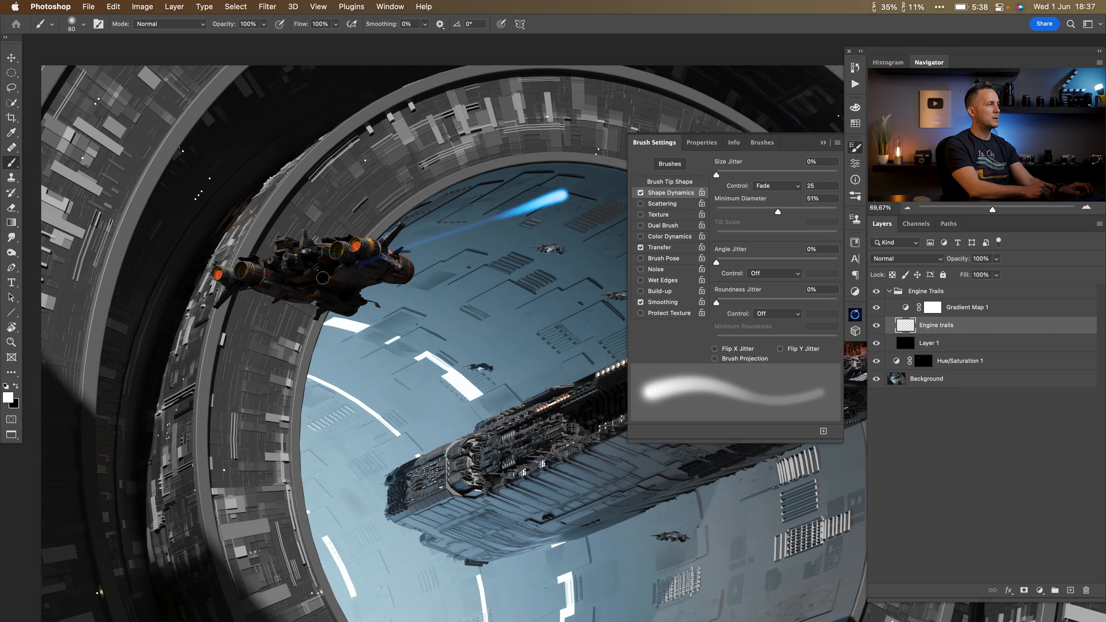
{"action": "key", "text": "super+z"}
Set the brush's minimum diameter to 74%, checking the taper with test strokes that are undone
{"action": "mouse_move", "coordinate": [778, 213]}
{"action": "left_mouse_down"}
{"action": "mouse_move", "coordinate": [790, 214]}
{"action": "mouse_move", "coordinate": [723, 213]}
{"action": "mouse_move", "coordinate": [759, 213]}
{"action": "left_mouse_up"}
{"action": "left_click_drag", "start_coordinate": [718, 175], "coordinate": [684, 175]}
{"action": "left_click_drag", "start_coordinate": [759, 213], "coordinate": [798, 213]}
{"action": "left_click_drag", "start_coordinate": [580, 186], "coordinate": [519, 211]}
{"action": "key", "text": "super+z"}
{"action": "left_click_drag", "start_coordinate": [803, 213], "coordinate": [810, 213]}
{"action": "left_click_drag", "start_coordinate": [574, 203], "coordinate": [246, 336]}
{"action": "key", "text": "super+z"}
Test straight fading trails from the blue area towards the upper ship, undo them and close the brush settings
{"action": "left_click_drag", "start_coordinate": [543, 220], "coordinate": [543, 221]}
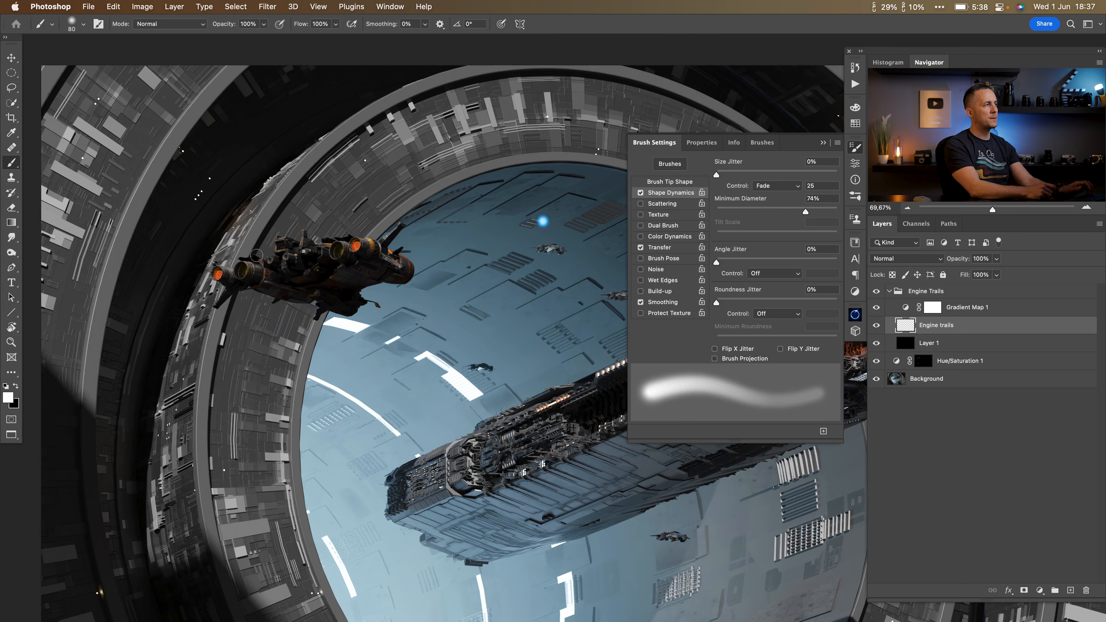
{"action": "left_click", "coordinate": [256, 255], "text": "shift"}
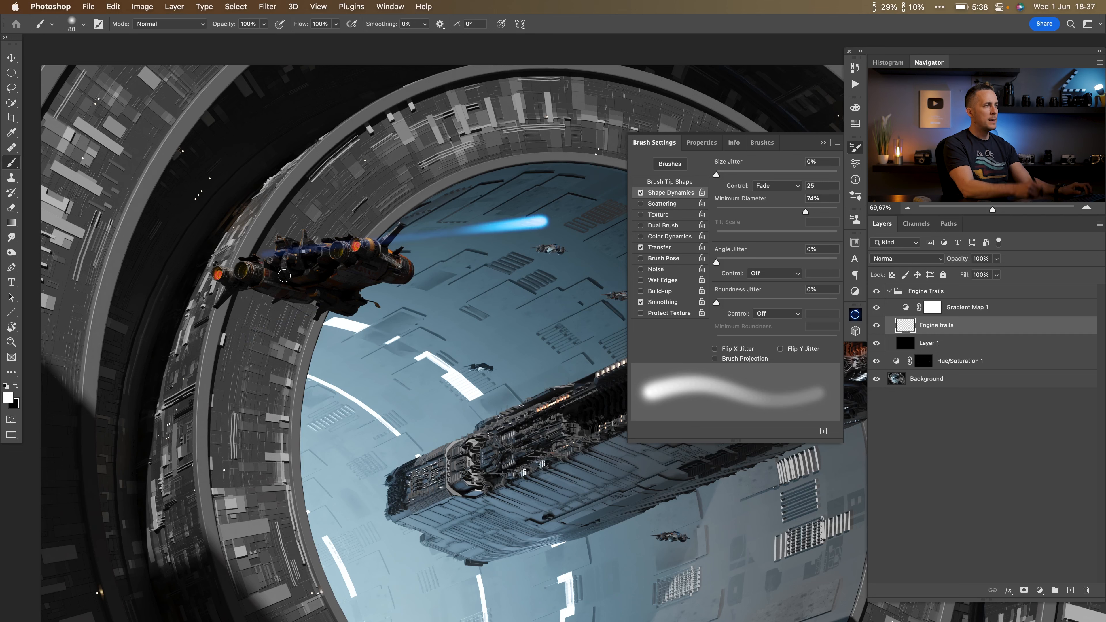
{"action": "key", "text": "super+z"}
{"action": "left_click_drag", "start_coordinate": [808, 214], "coordinate": [810, 213]}
{"action": "key", "text": "super+z"}
{"action": "left_click", "coordinate": [544, 221]}
{"action": "left_click", "coordinate": [346, 224], "text": "shift"}
{"action": "key", "text": "super+z"}
{"action": "key", "text": "super+z"}
{"action": "left_click", "coordinate": [823, 143]}
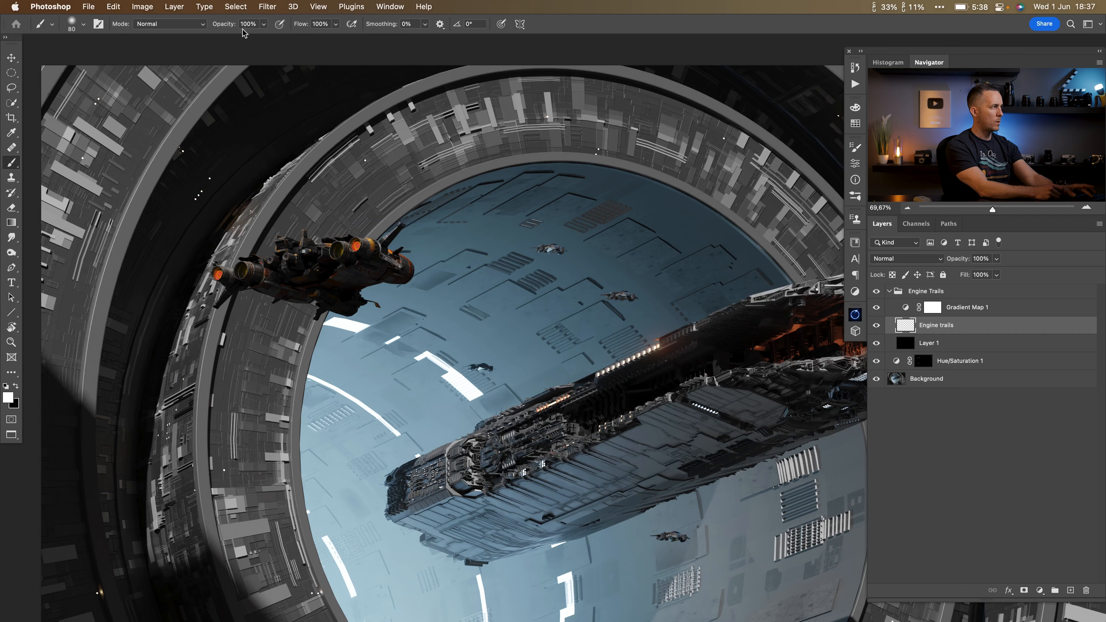
Set the brush opacity to 80% and test single dabs over the blue area, undoing them
{"action": "key", "text": "6"}
{"action": "key", "text": "super+z"}
{"action": "key", "text": "8"}
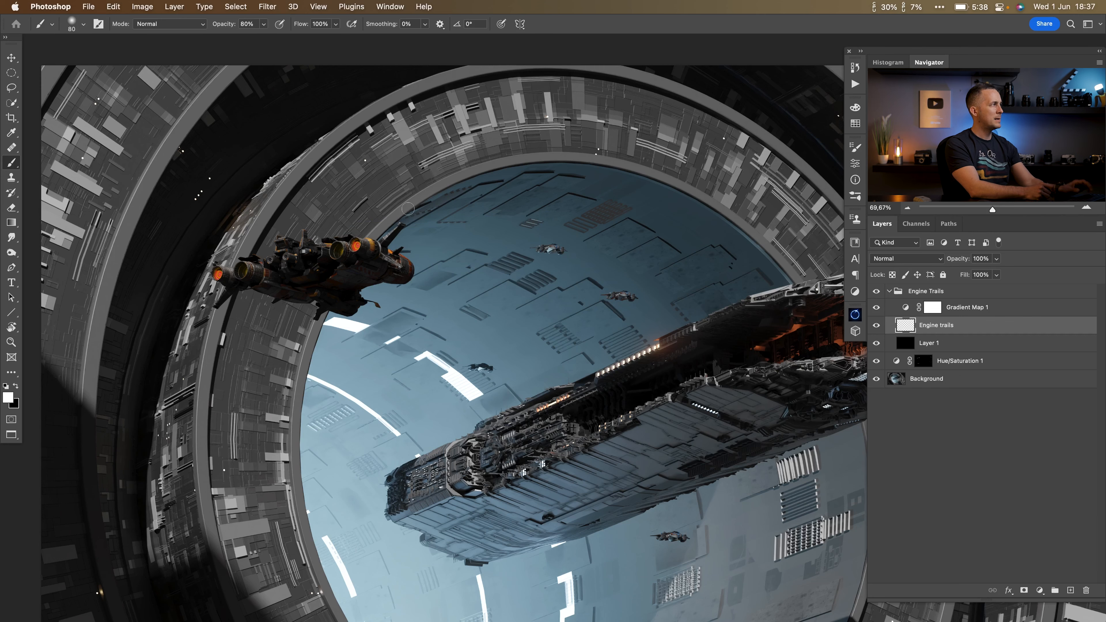
{"action": "left_click_drag", "start_coordinate": [340, 245], "coordinate": [479, 256]}
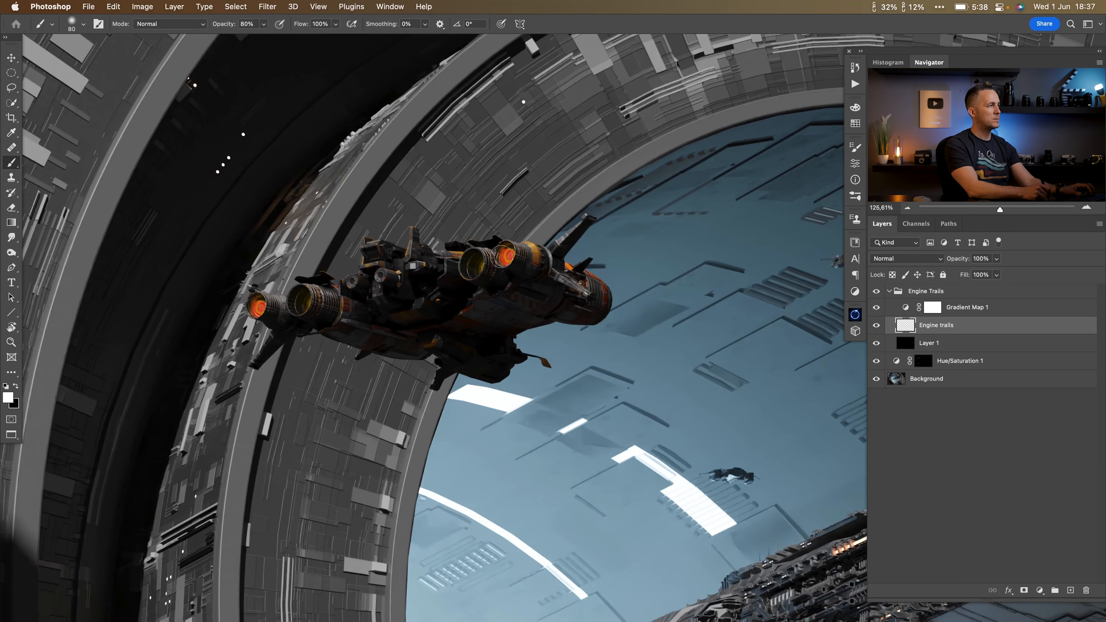
{"action": "scroll", "coordinate": [636, 196], "scroll_direction": "right", "scroll_amount": 5}
{"action": "left_click", "coordinate": [598, 214]}
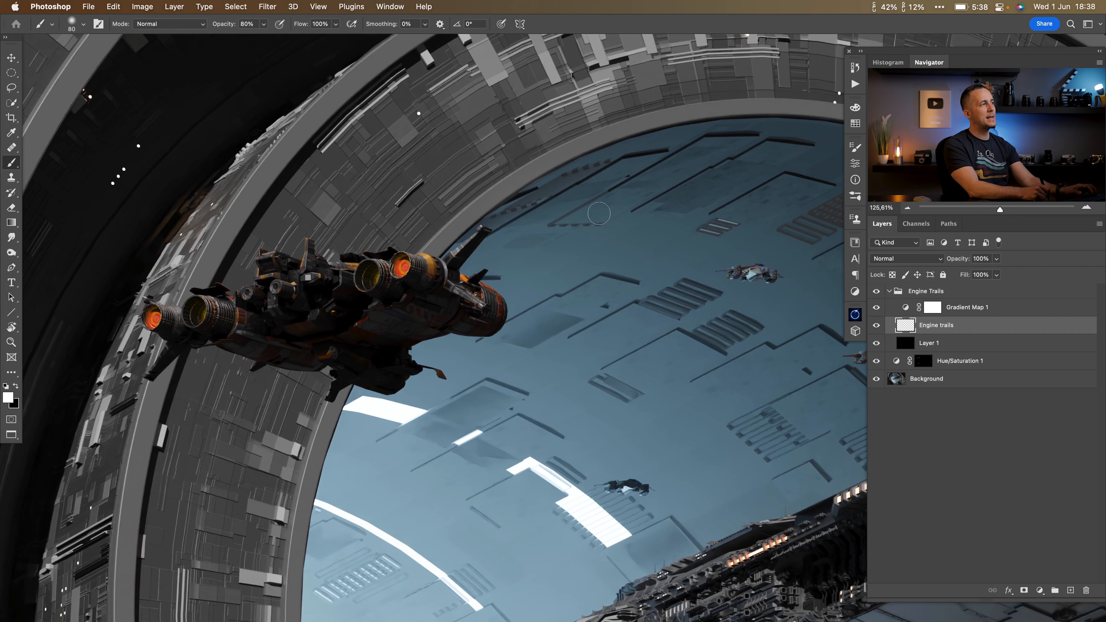
{"action": "key", "text": "super+z"}
{"action": "left_click", "coordinate": [608, 217]}
{"action": "key", "text": "super+z"}
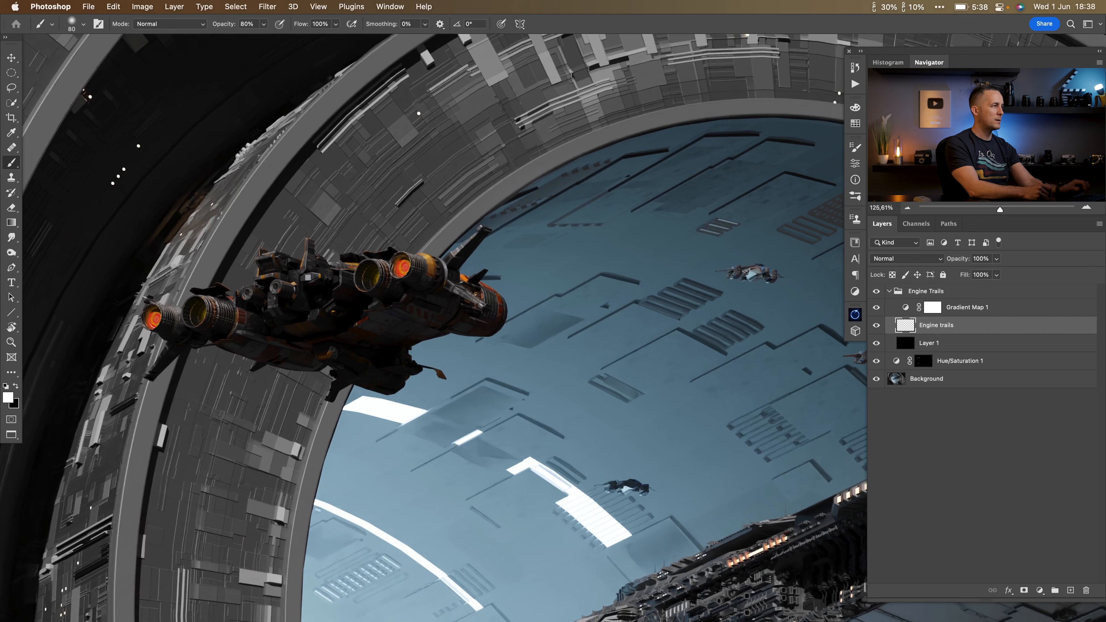
Enlarge the brush to 90 px and paint a straight fading trail behind the large upper ship's right-hand orange engine
{"action": "key", "text": "bracketright"}
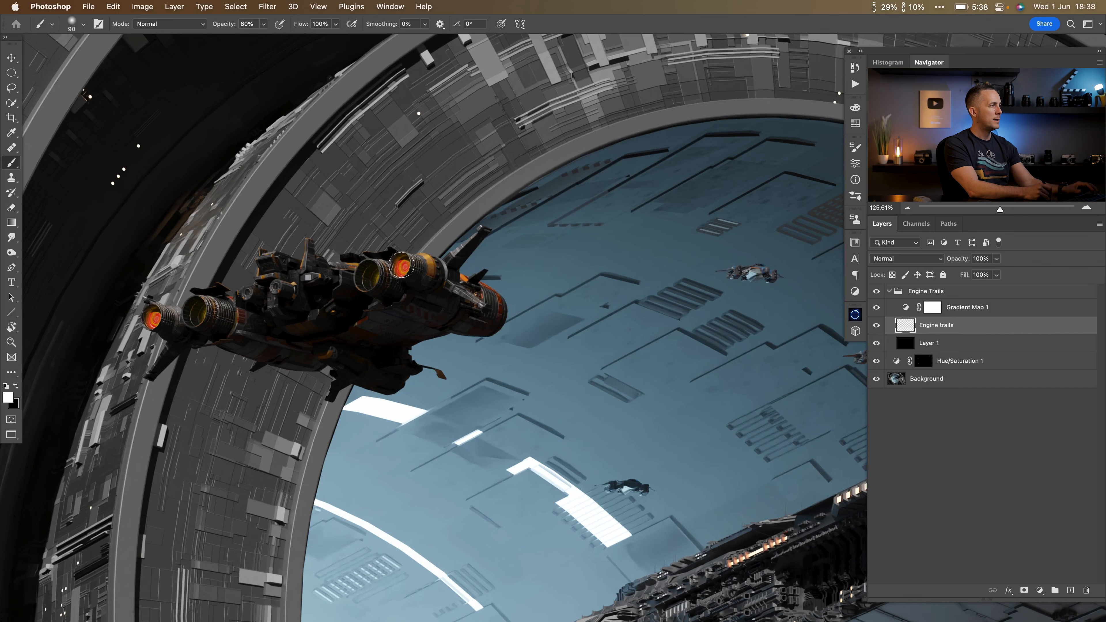
{"action": "scroll", "coordinate": [463, 265], "scroll_direction": "down", "scroll_amount": 6}
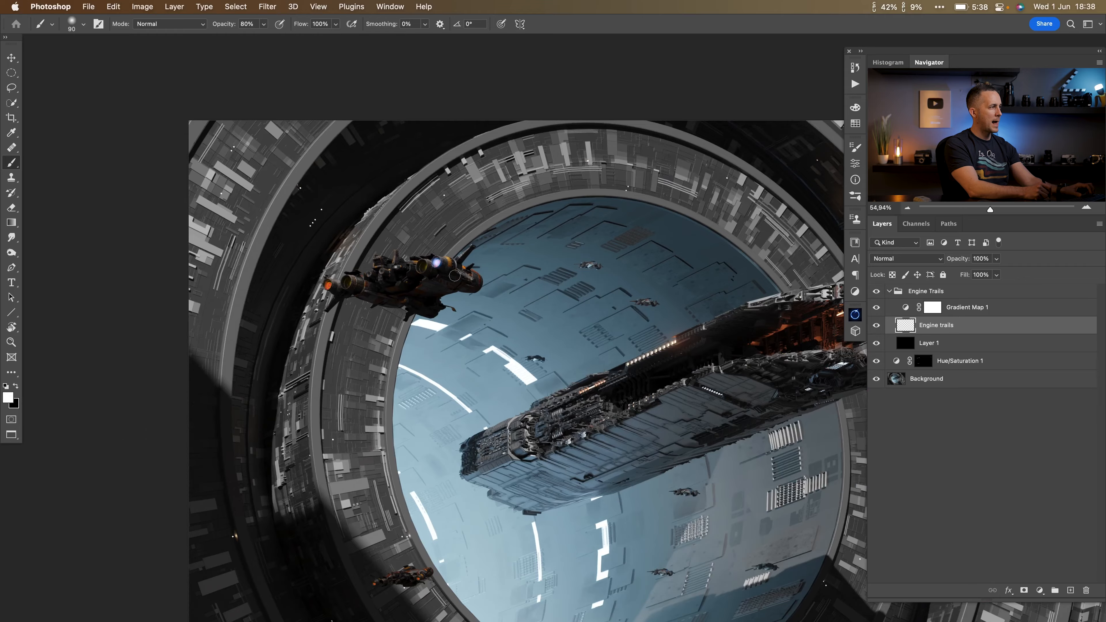
{"action": "scroll", "coordinate": [467, 280], "scroll_direction": "up", "scroll_amount": 5}
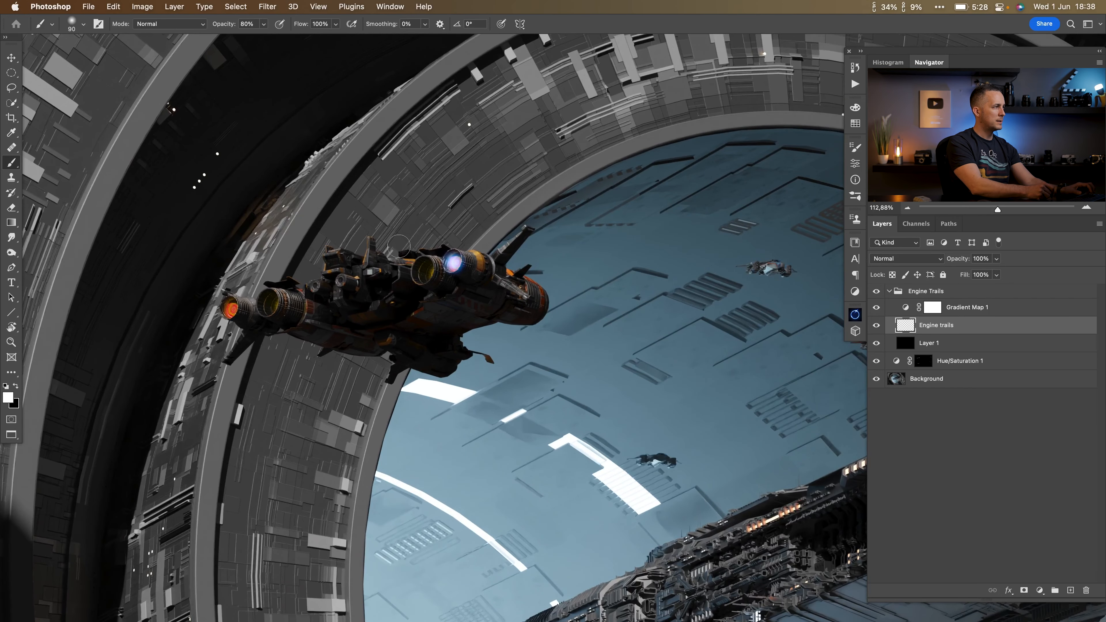
{"action": "left_click", "coordinate": [233, 177], "text": "shift"}
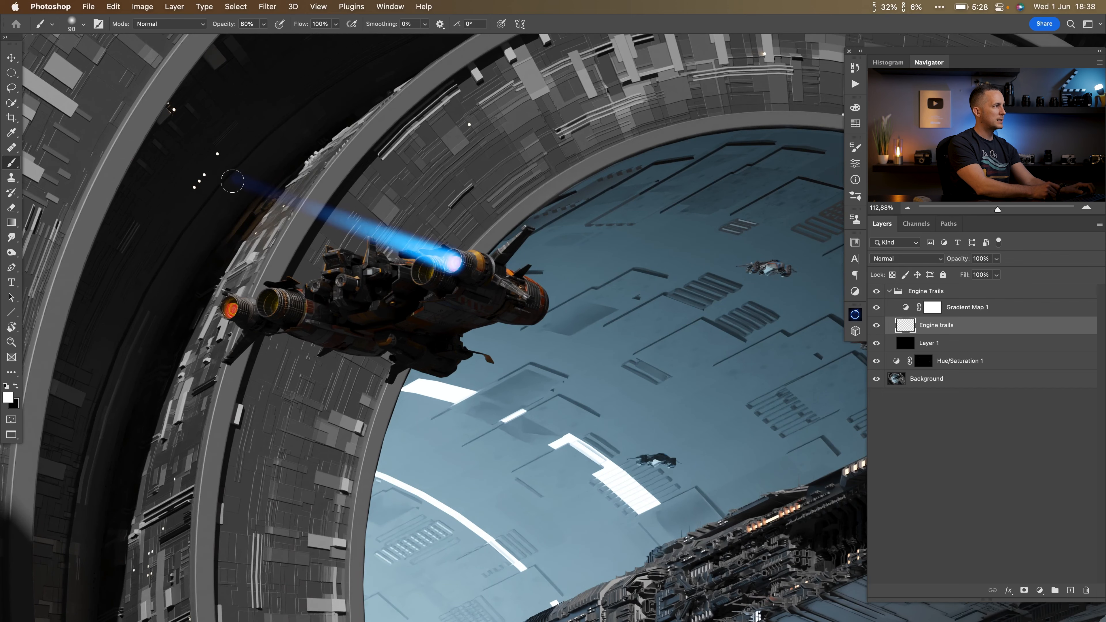
Paint a matching fading trail from the large upper ship's left-hand orange engine out into the dark ring
{"action": "mouse_move", "coordinate": [355, 297]}
{"action": "left_mouse_down"}
{"action": "mouse_move", "coordinate": [343, 309]}
{"action": "mouse_move", "coordinate": [362, 308]}
{"action": "mouse_move", "coordinate": [347, 283]}
{"action": "left_mouse_up"}
{"action": "left_click", "coordinate": [334, 282]}
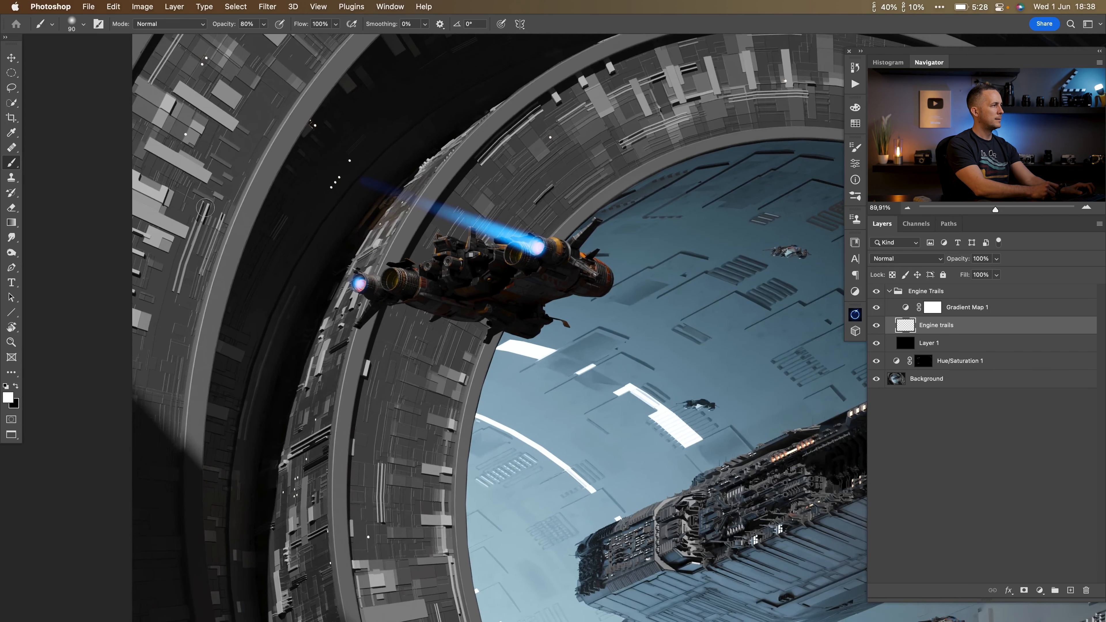
{"action": "left_click", "coordinate": [204, 212], "text": "shift"}
{"action": "mouse_move", "coordinate": [392, 252]}
{"action": "left_mouse_down"}
{"action": "mouse_move", "coordinate": [340, 270]}
{"action": "mouse_move", "coordinate": [376, 263]}
{"action": "left_mouse_up"}
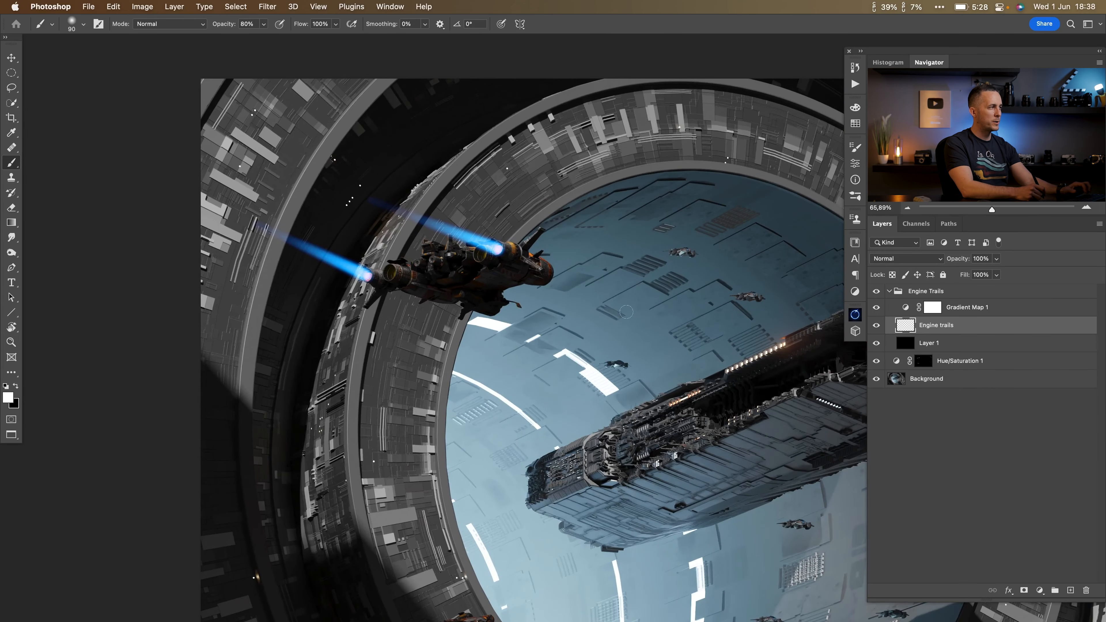
Lasso the large ship's left-hand trail and start Free Transform with the visible reference point moved onto the engine
{"action": "key", "text": "l"}
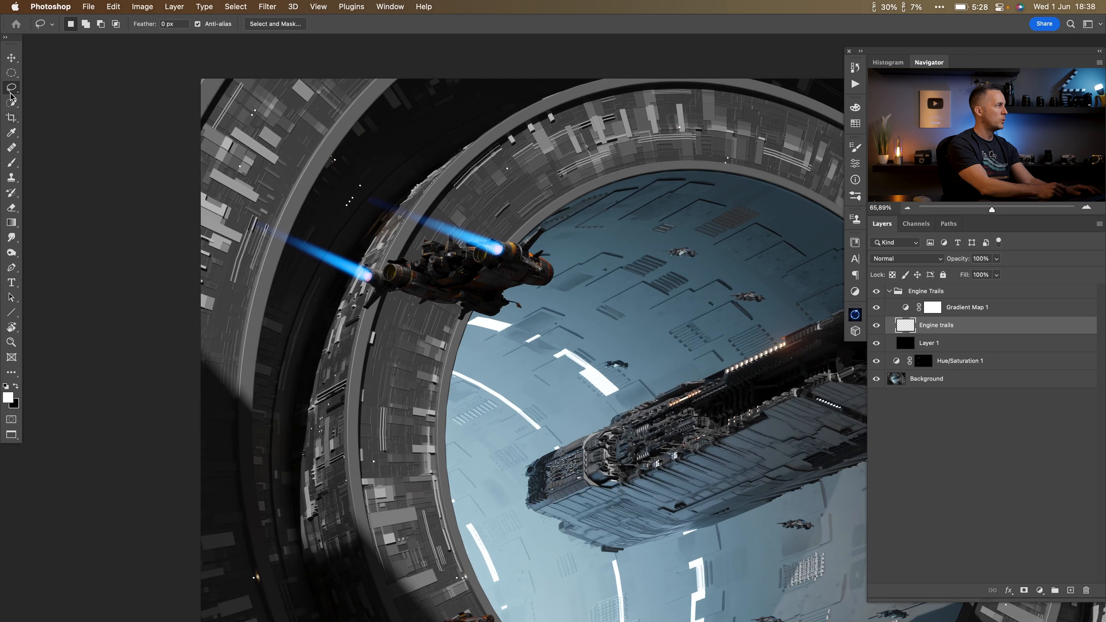
{"action": "mouse_move", "coordinate": [281, 209]}
{"action": "left_mouse_down"}
{"action": "mouse_move", "coordinate": [239, 207]}
{"action": "mouse_move", "coordinate": [336, 318]}
{"action": "mouse_move", "coordinate": [382, 278]}
{"action": "mouse_move", "coordinate": [278, 205]}
{"action": "left_mouse_up"}
{"action": "key", "text": "super+t"}
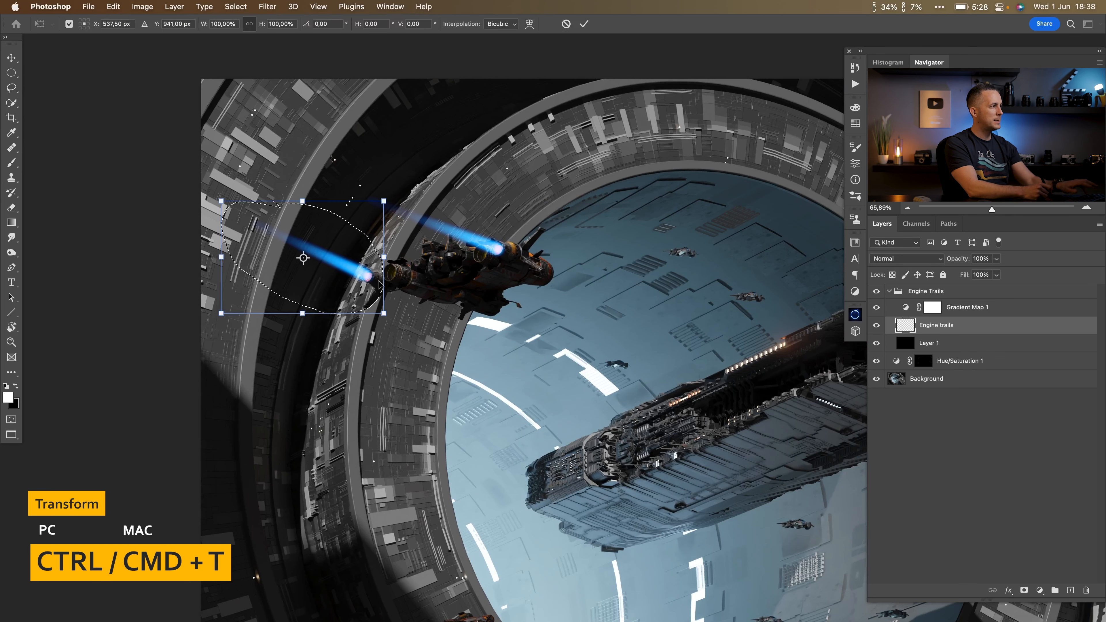
{"action": "left_click_drag", "start_coordinate": [302, 257], "coordinate": [367, 274]}
{"action": "left_click", "coordinate": [69, 28]}
{"action": "left_click", "coordinate": [71, 28]}
{"action": "left_click_drag", "start_coordinate": [303, 257], "coordinate": [368, 276]}
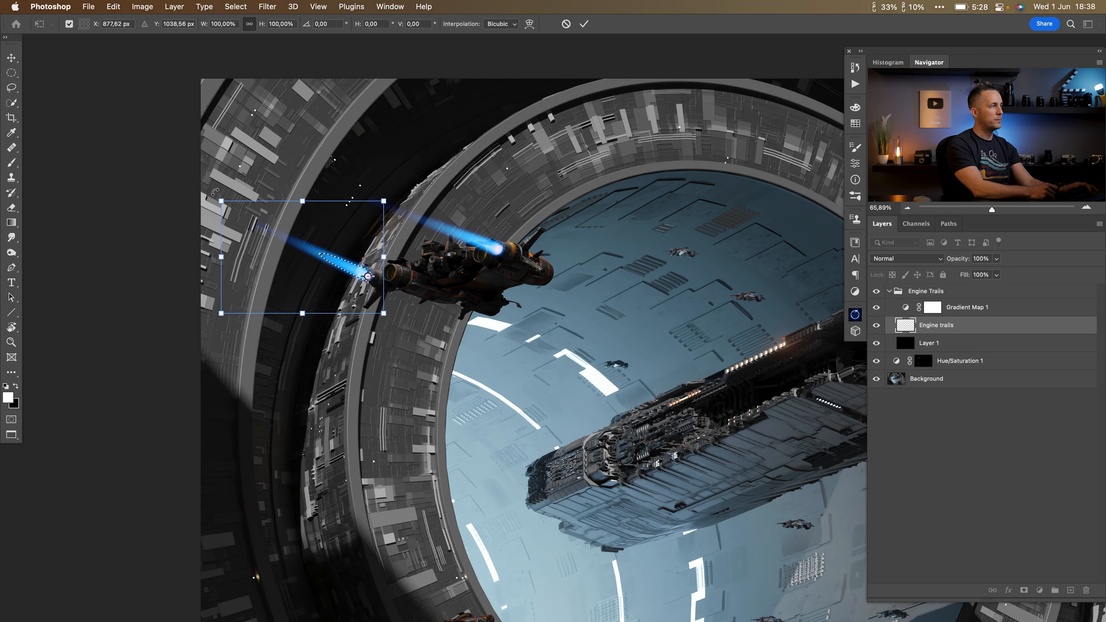
Rotate the selected trail around the engine by about -8° to match the ship's direction and apply the transform
{"action": "left_click_drag", "start_coordinate": [219, 187], "coordinate": [210, 204]}
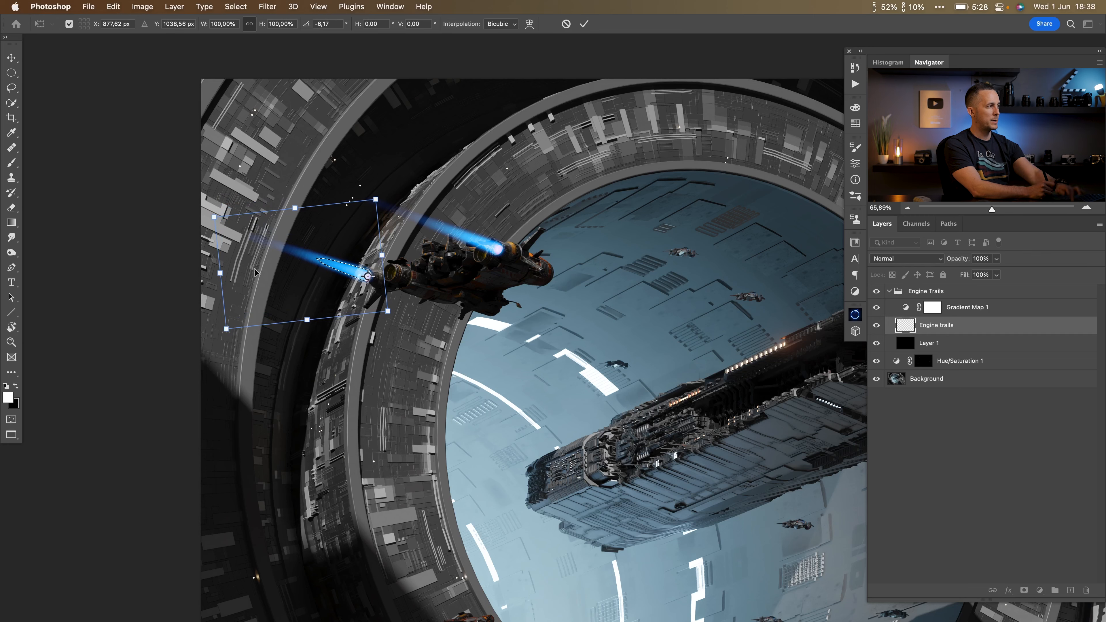
{"action": "key", "text": "Return"}
{"action": "scroll", "coordinate": [481, 311], "scroll_direction": "down", "scroll_amount": 5}
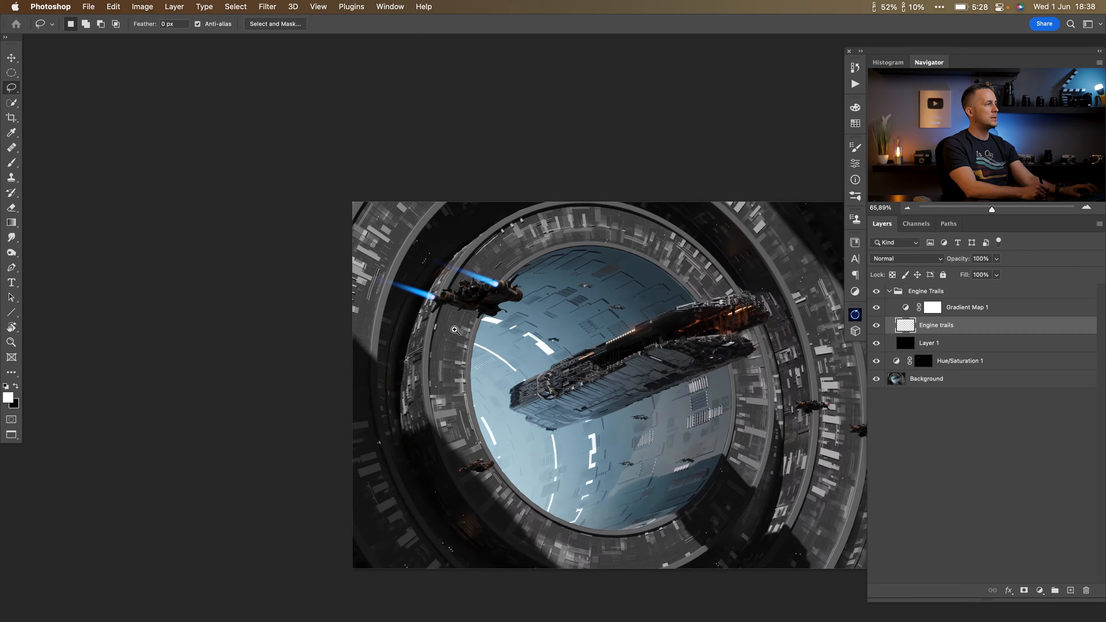
{"action": "scroll", "coordinate": [401, 284], "scroll_direction": "up", "scroll_amount": 2}
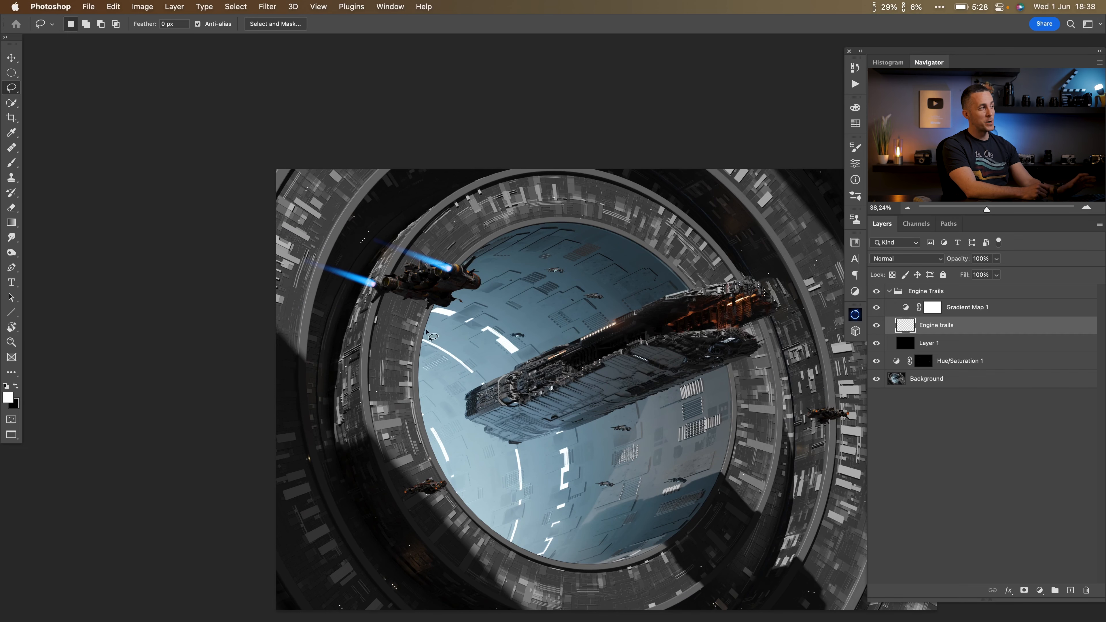
Reduce the brush to 30 px and paint fading trails behind both orange engines of the lower-left ship
{"action": "left_click_drag", "start_coordinate": [457, 402], "coordinate": [413, 321]}
{"action": "left_click_drag", "start_coordinate": [378, 418], "coordinate": [431, 412]}
{"action": "key", "text": "b"}
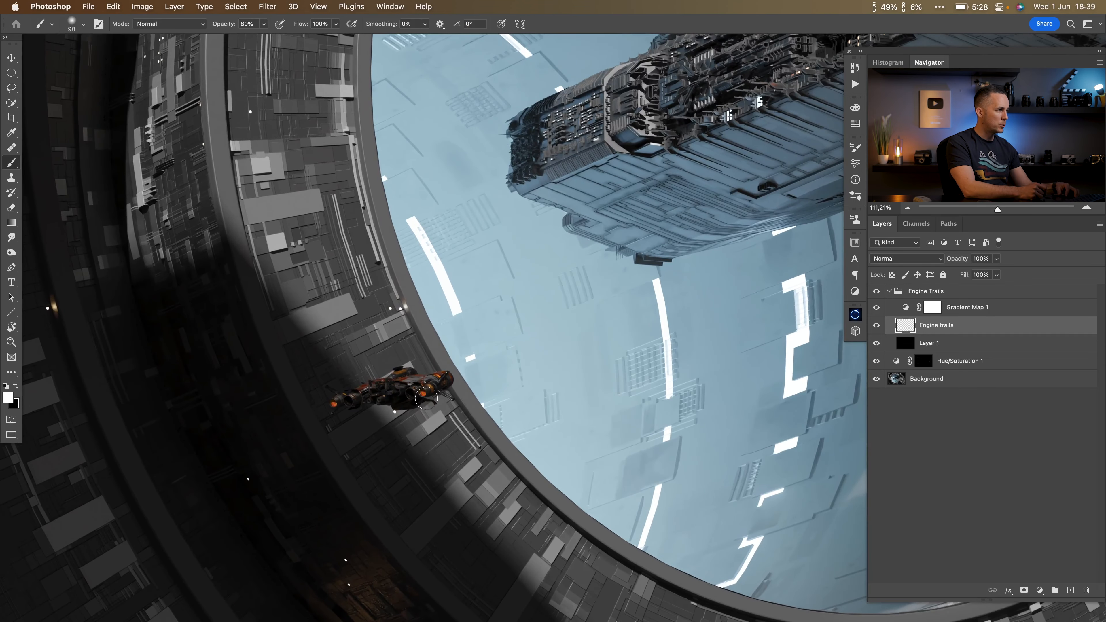
{"action": "left_click_drag", "start_coordinate": [420, 397], "coordinate": [449, 391]}
{"action": "left_click_drag", "start_coordinate": [441, 388], "coordinate": [467, 331]}
{"action": "key", "text": "bracketleft"}
{"action": "left_click", "coordinate": [452, 330]}
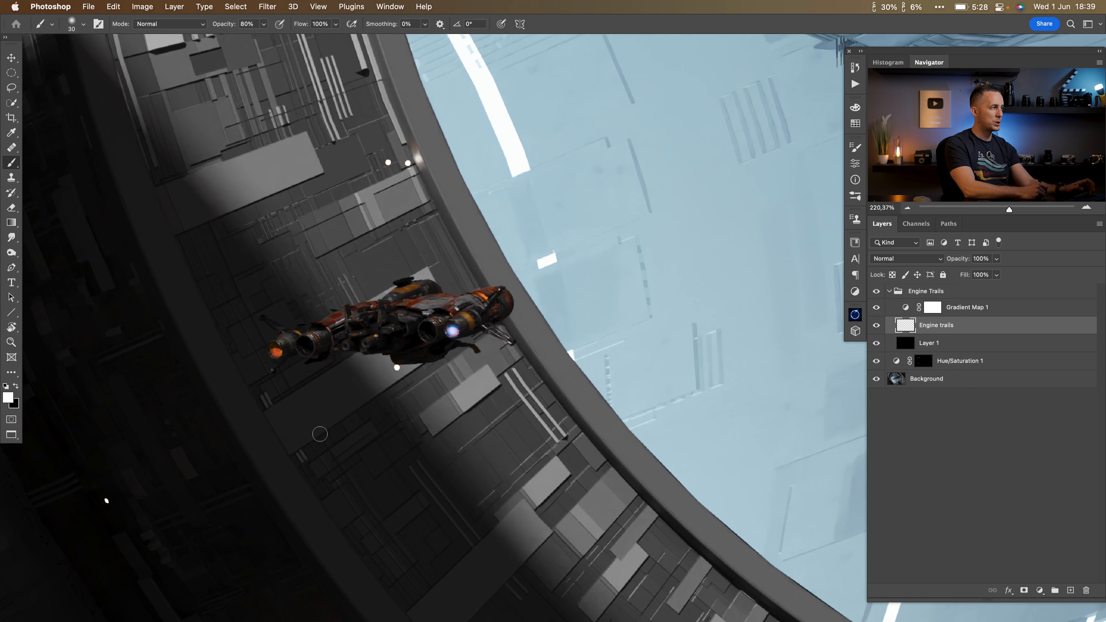
{"action": "left_click", "coordinate": [324, 432], "text": "shift"}
{"action": "left_click", "coordinate": [276, 351]}
{"action": "left_click", "coordinate": [141, 451], "text": "shift"}
{"action": "left_click_drag", "start_coordinate": [347, 403], "coordinate": [281, 442]}
Paint fading trails behind both engines of the inner ship on the right side of the ring
{"action": "left_click_drag", "start_coordinate": [720, 321], "coordinate": [454, 332]}
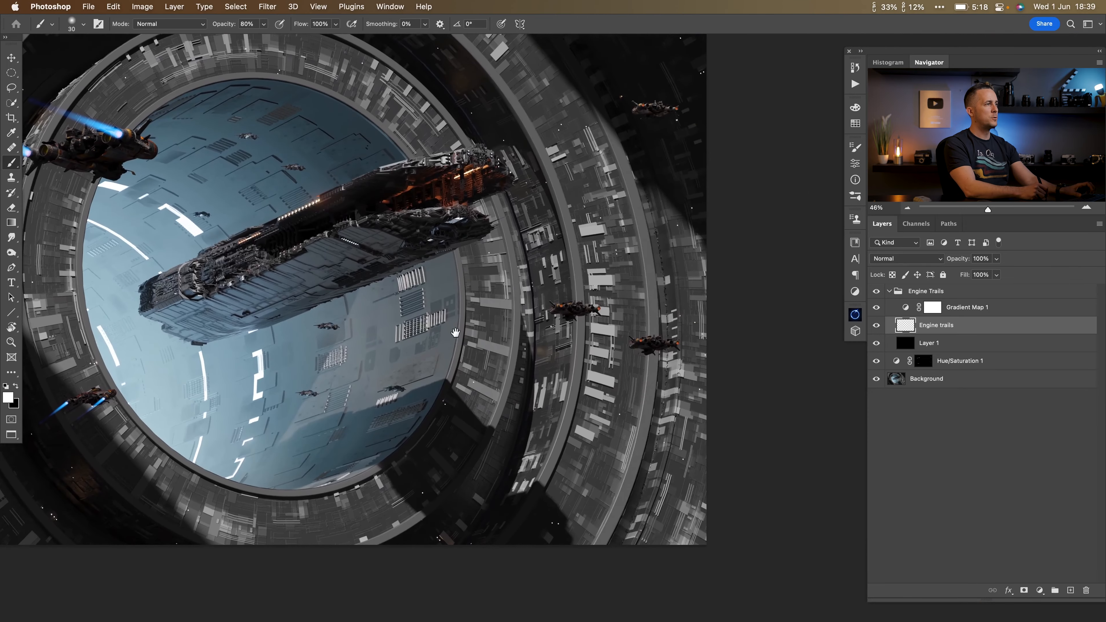
{"action": "left_click_drag", "start_coordinate": [569, 305], "coordinate": [638, 305]}
{"action": "left_click", "coordinate": [415, 289]}
{"action": "left_click", "coordinate": [623, 212], "text": "shift"}
{"action": "left_click", "coordinate": [609, 300]}
{"action": "left_click", "coordinate": [779, 228], "text": "shift"}
Paint a fading engine trail behind the neighbouring ship further out on the right
{"action": "left_click_drag", "start_coordinate": [775, 244], "coordinate": [274, 119]}
{"action": "left_click", "coordinate": [317, 336]}
{"action": "left_click", "coordinate": [701, 251], "text": "shift"}
Paint fading trails behind both engines of the ship in the image's dark upper-right corner
{"action": "left_click_drag", "start_coordinate": [575, 209], "coordinate": [548, 444]}
{"action": "left_click", "coordinate": [475, 256]}
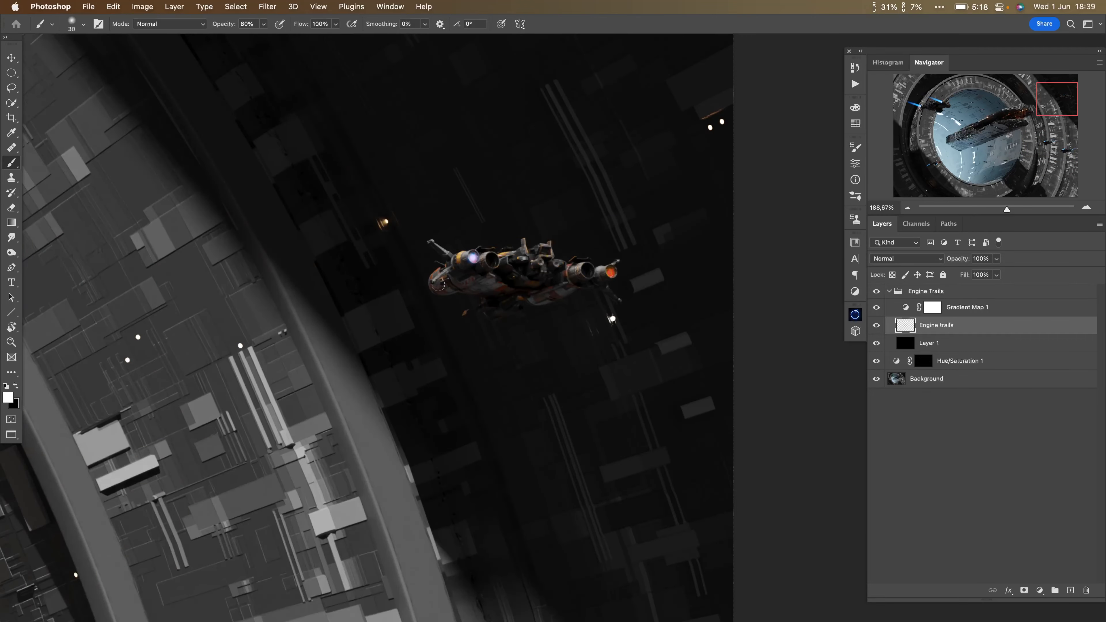
{"action": "left_click", "coordinate": [559, 237], "text": "shift"}
{"action": "left_click", "coordinate": [611, 266]}
{"action": "left_click", "coordinate": [725, 244], "text": "shift"}
{"action": "left_click_drag", "start_coordinate": [616, 299], "coordinate": [550, 305]}
{"action": "mouse_move", "coordinate": [515, 366]}
{"action": "left_mouse_down"}
{"action": "mouse_move", "coordinate": [620, 293]}
{"action": "mouse_move", "coordinate": [604, 302]}
{"action": "left_mouse_up"}
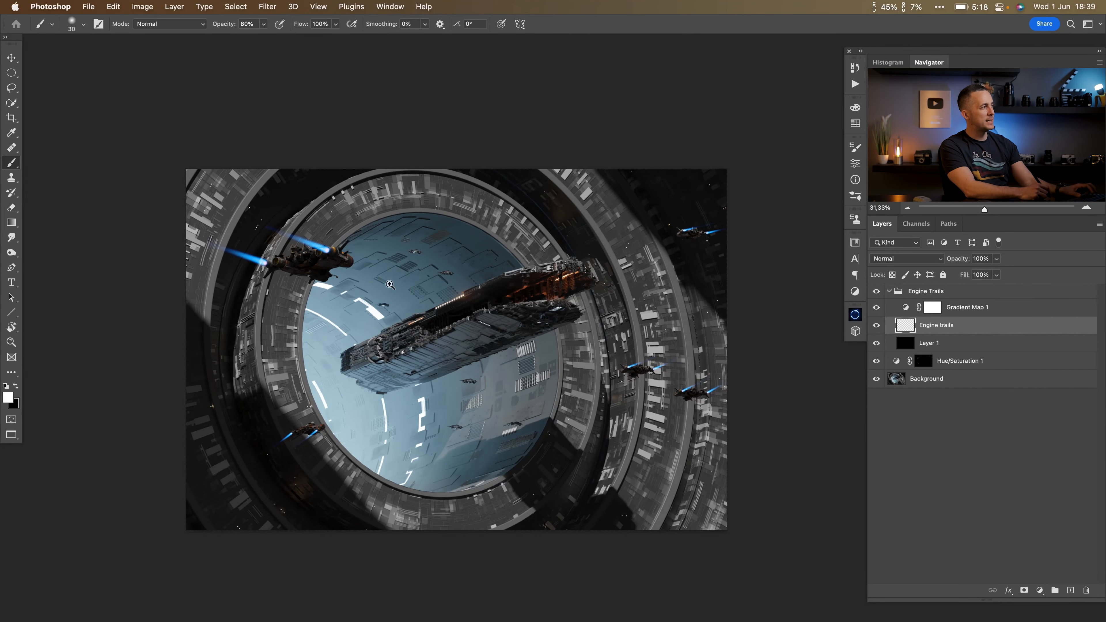
Create a new layer above the Engine trails layer for the small distant ships
{"action": "left_click_drag", "start_coordinate": [371, 271], "coordinate": [383, 278]}
{"action": "left_click_drag", "start_coordinate": [454, 319], "coordinate": [424, 295]}
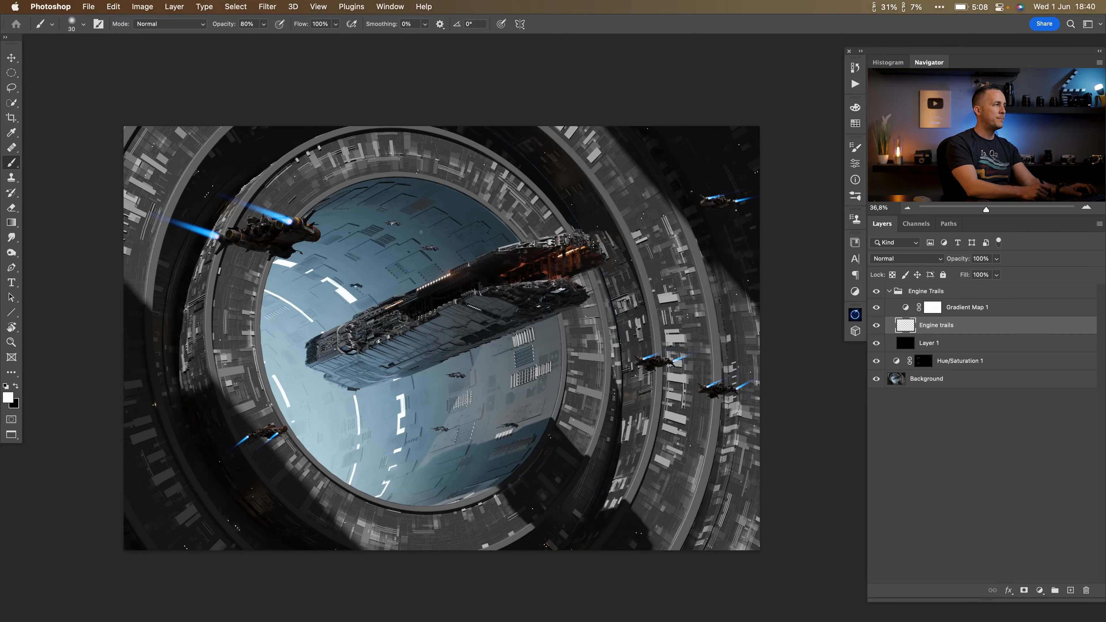
{"action": "left_click_drag", "start_coordinate": [408, 255], "coordinate": [446, 216]}
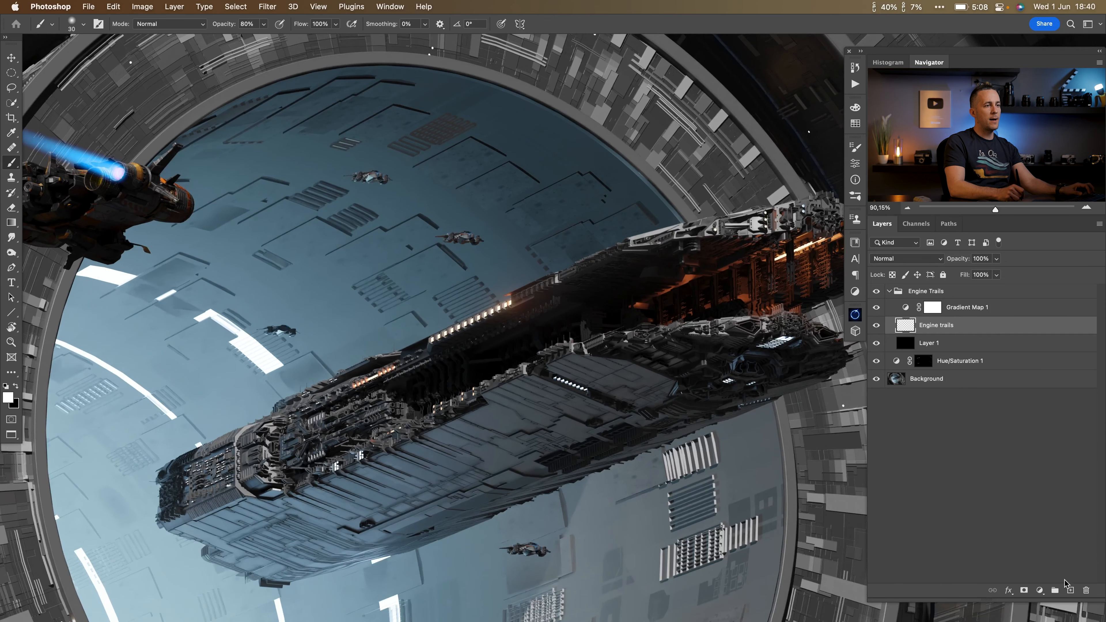
{"action": "left_click", "coordinate": [1071, 591]}
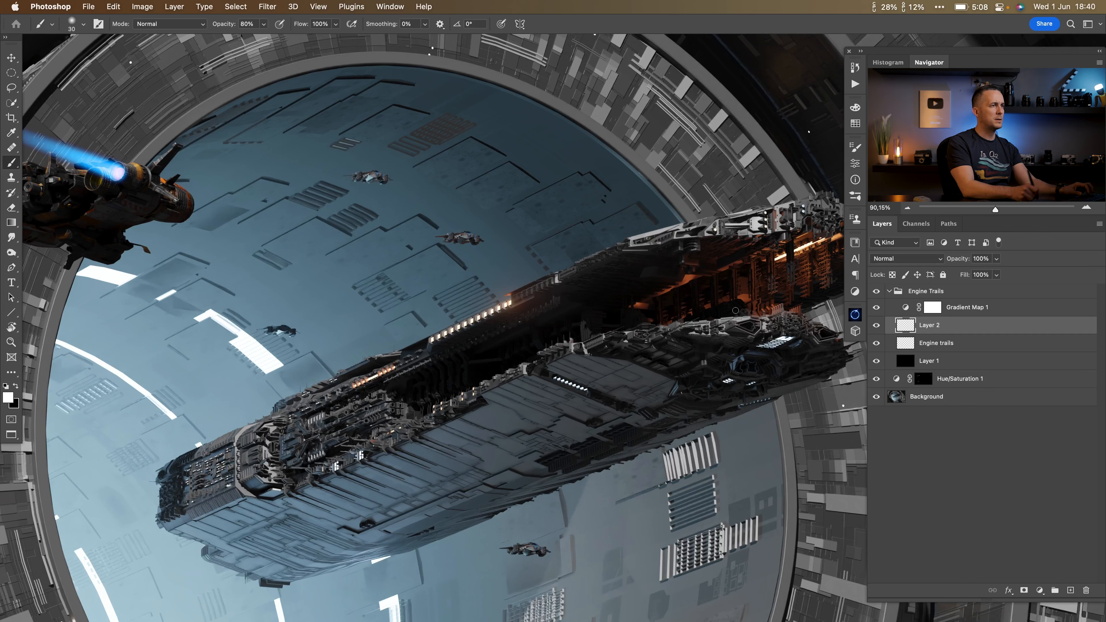
Set the brush to 15 px and paint fading trails behind both engines of the small ship beside the white light strip
{"action": "left_click_drag", "start_coordinate": [420, 252], "coordinate": [520, 272]}
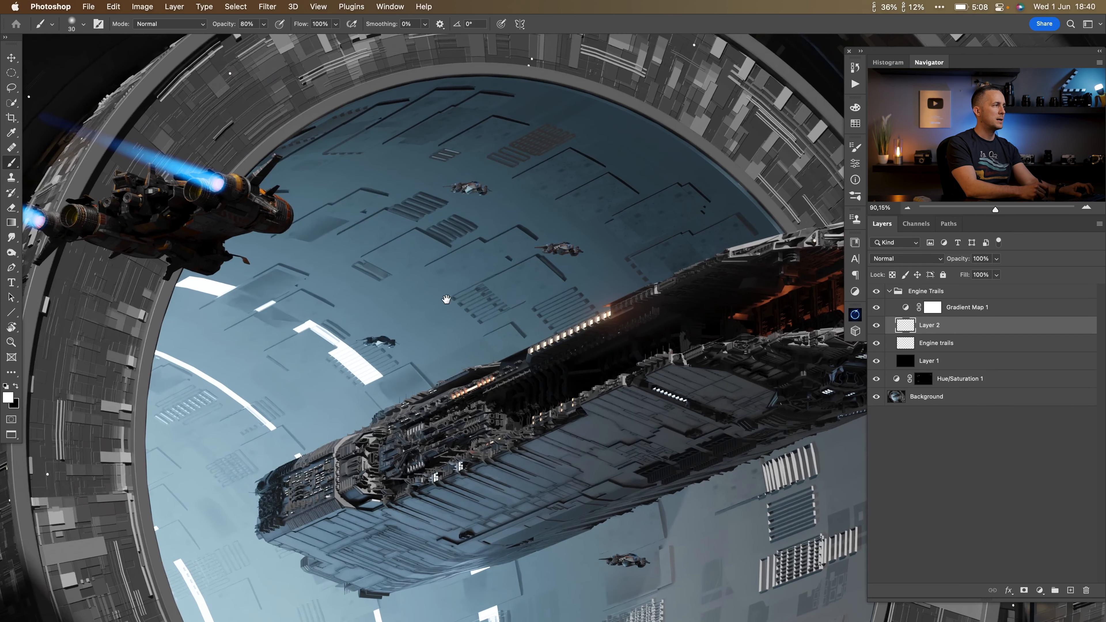
{"action": "left_click_drag", "start_coordinate": [357, 347], "coordinate": [399, 336]}
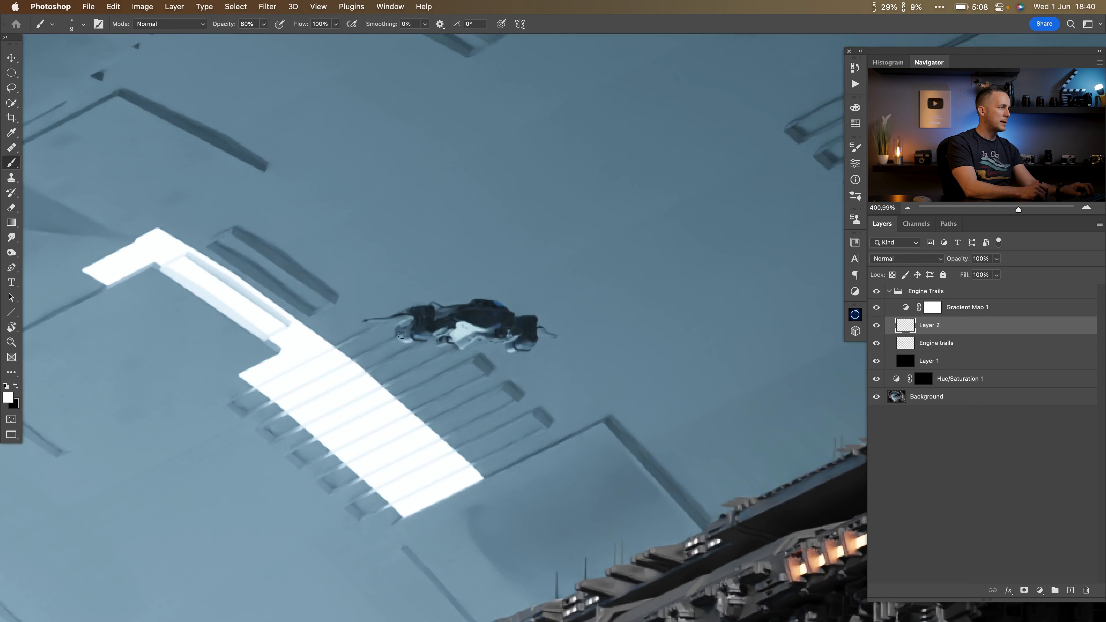
{"action": "mouse_move", "coordinate": [401, 334]}
{"action": "left_mouse_down"}
{"action": "mouse_move", "coordinate": [386, 340]}
{"action": "mouse_move", "coordinate": [513, 304]}
{"action": "left_mouse_up"}
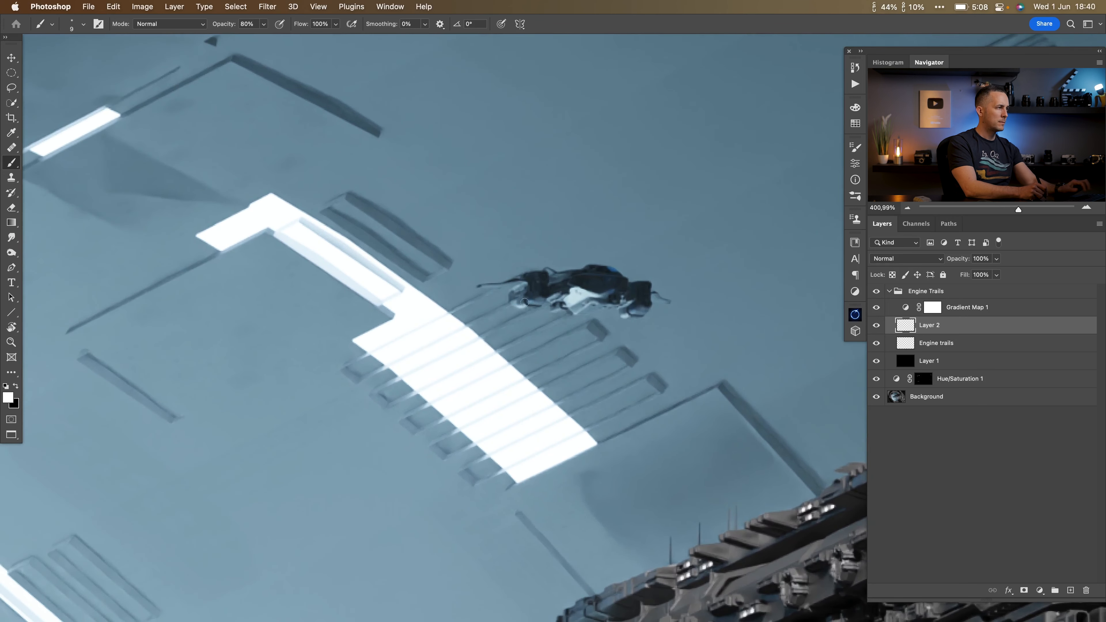
{"action": "key", "text": "bracketright"}
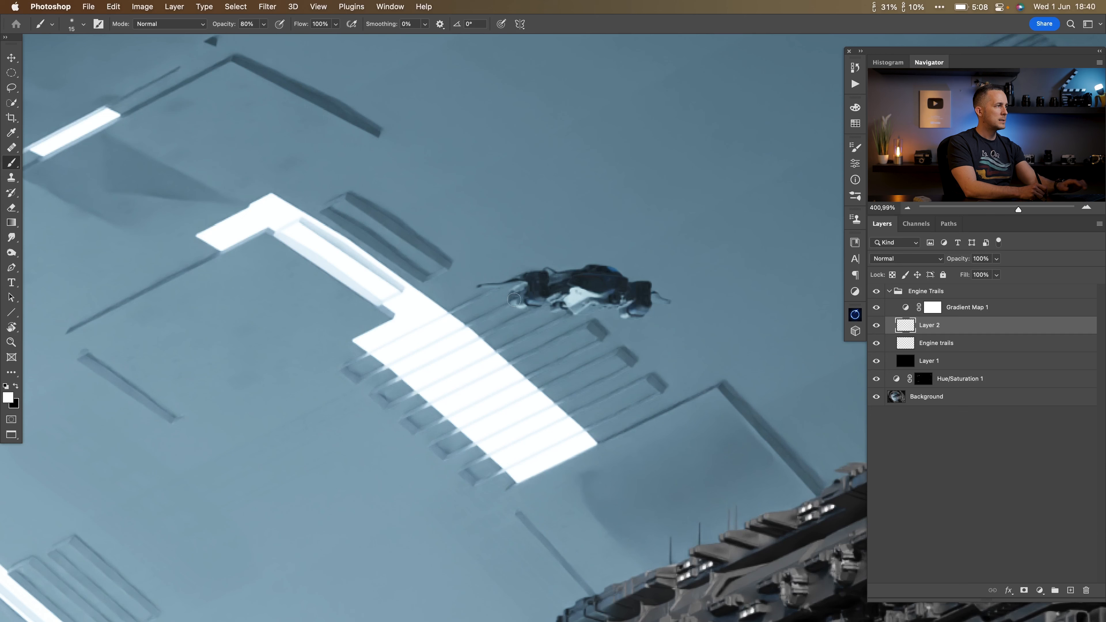
{"action": "left_click_drag", "start_coordinate": [522, 306], "coordinate": [503, 306]}
{"action": "left_click_drag", "start_coordinate": [502, 306], "coordinate": [610, 246]}
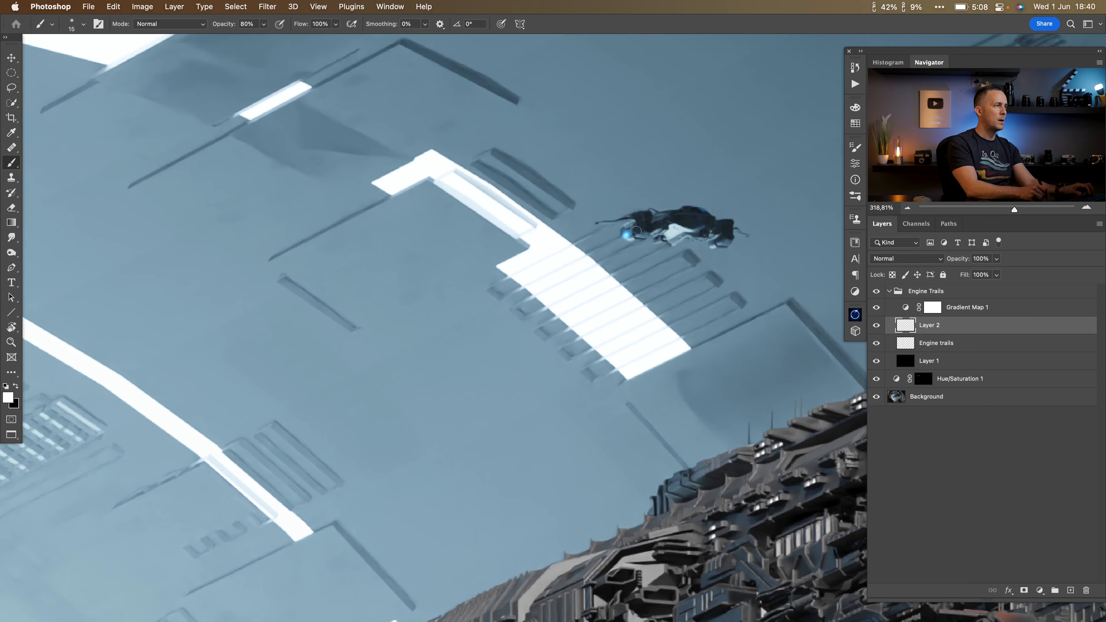
{"action": "left_click", "coordinate": [281, 376], "text": "shift"}
{"action": "left_click_drag", "start_coordinate": [409, 353], "coordinate": [370, 349]}
{"action": "left_click_drag", "start_coordinate": [558, 292], "coordinate": [595, 292]}
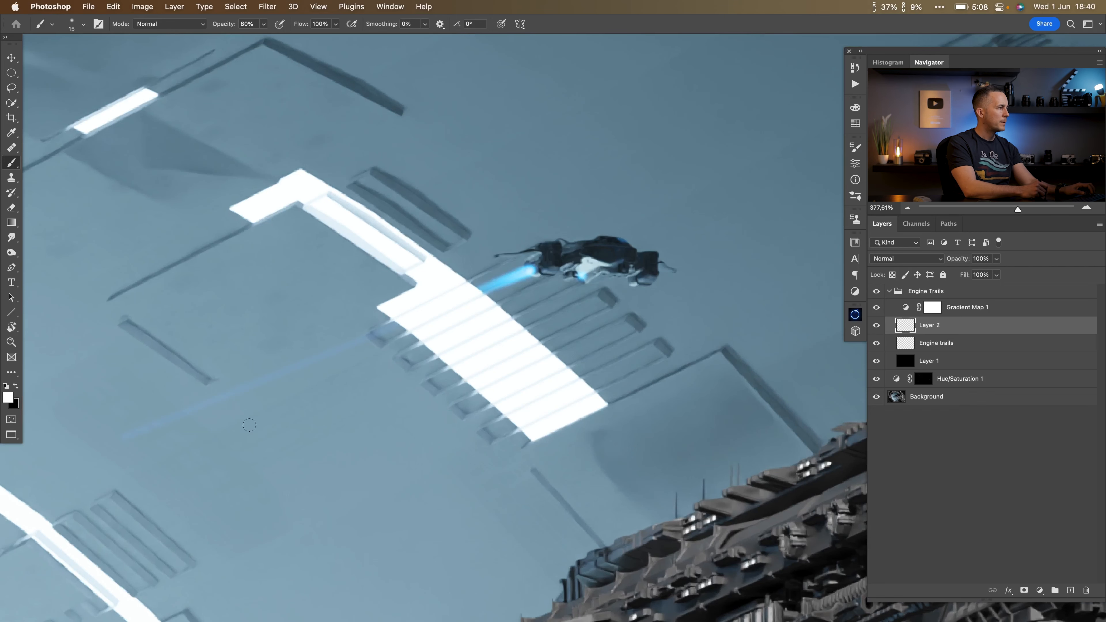
{"action": "left_click", "coordinate": [200, 440], "text": "shift"}
Paint a fading trail behind the left engine of the uppermost small ship over the blue area
{"action": "mouse_move", "coordinate": [376, 410]}
{"action": "left_mouse_down"}
{"action": "mouse_move", "coordinate": [281, 413]}
{"action": "mouse_move", "coordinate": [336, 420]}
{"action": "left_mouse_up"}
{"action": "left_click_drag", "start_coordinate": [586, 304], "coordinate": [419, 433]}
{"action": "left_click_drag", "start_coordinate": [538, 330], "coordinate": [454, 351]}
{"action": "left_click_drag", "start_coordinate": [526, 307], "coordinate": [394, 534]}
{"action": "left_click_drag", "start_coordinate": [470, 338], "coordinate": [532, 345]}
{"action": "left_click", "coordinate": [500, 299]}
{"action": "left_click_drag", "start_coordinate": [534, 302], "coordinate": [448, 345]}
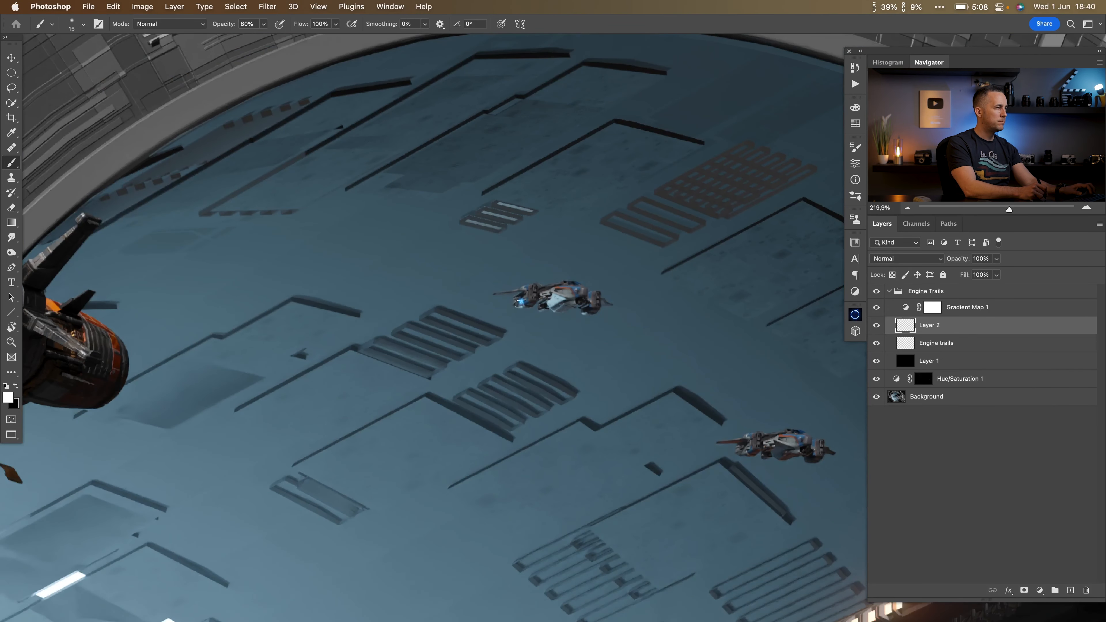
{"action": "left_click_drag", "start_coordinate": [497, 315], "coordinate": [570, 285]}
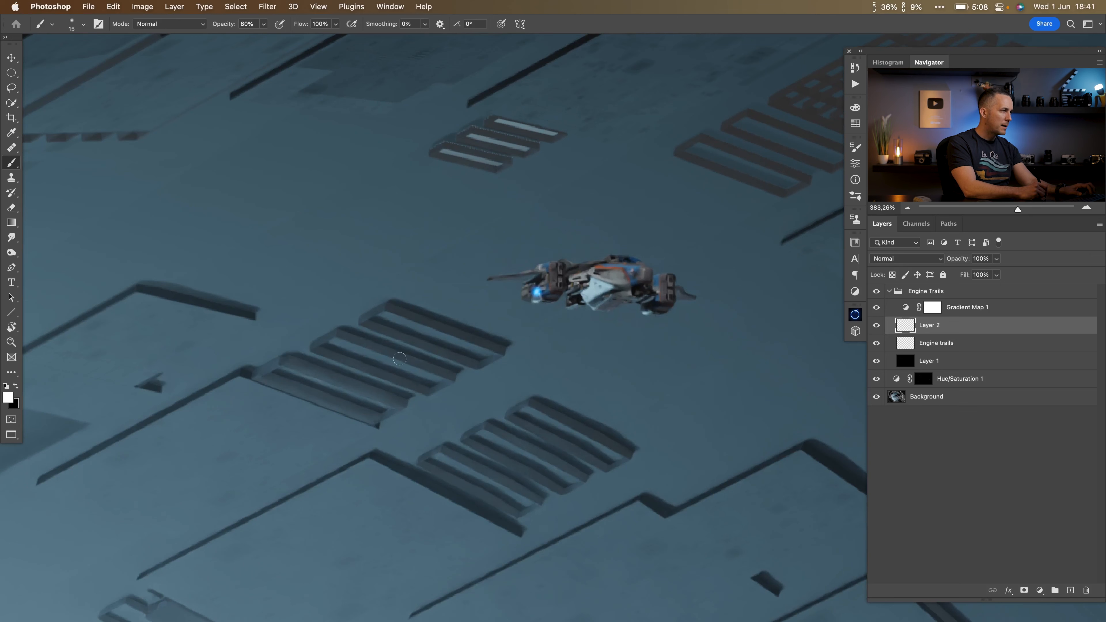
{"action": "left_click", "coordinate": [222, 423], "text": "shift"}
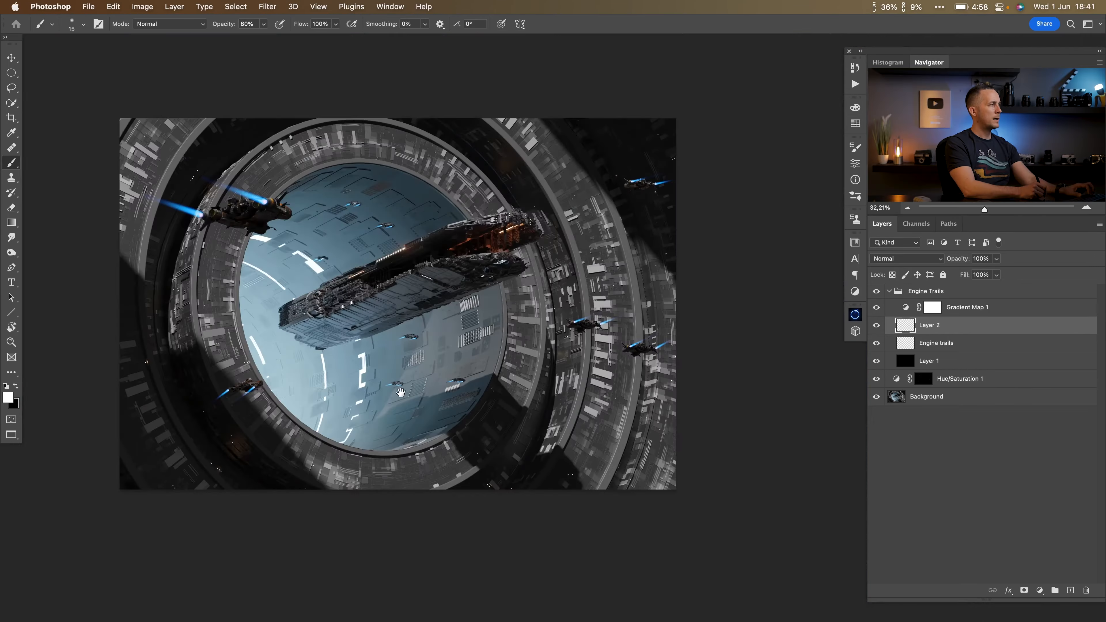
Add a layer mask to Layer 2, which holds the small ships' trails
{"action": "left_click_drag", "start_coordinate": [401, 393], "coordinate": [441, 397]}
{"action": "left_click_drag", "start_coordinate": [385, 352], "coordinate": [446, 353]}
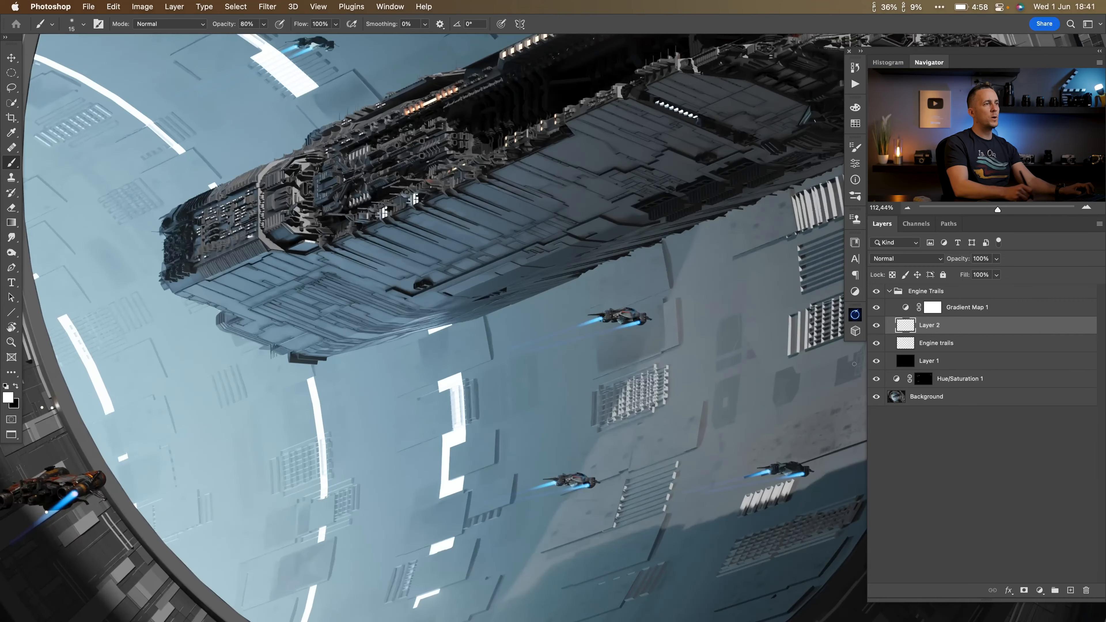
{"action": "left_click", "coordinate": [1024, 591]}
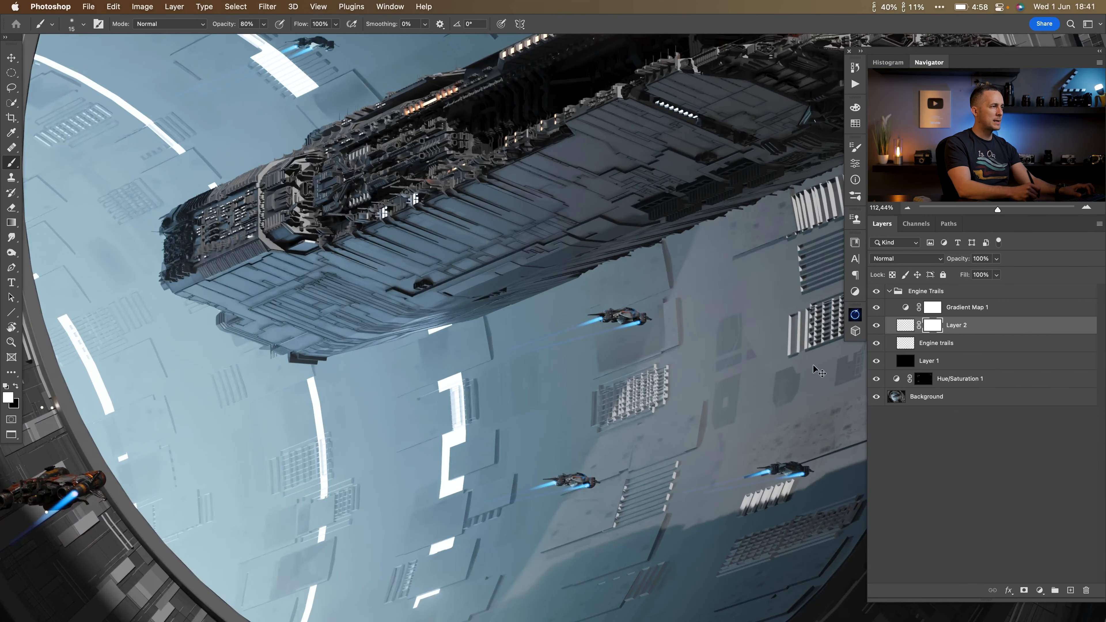
Paint black on Layer 2's mask to trim the trail overlapping the left engine of the small ship below the large vessel
{"action": "scroll", "coordinate": [579, 488], "scroll_direction": "up", "scroll_amount": 10}
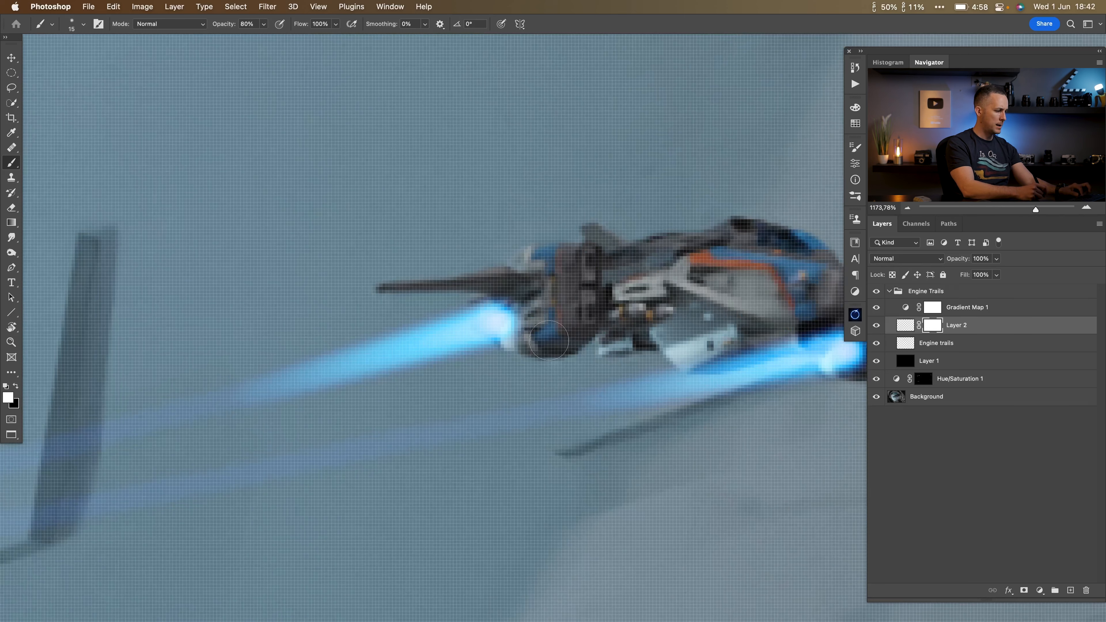
{"action": "key", "text": "x"}
{"action": "right_click", "coordinate": [523, 326]}
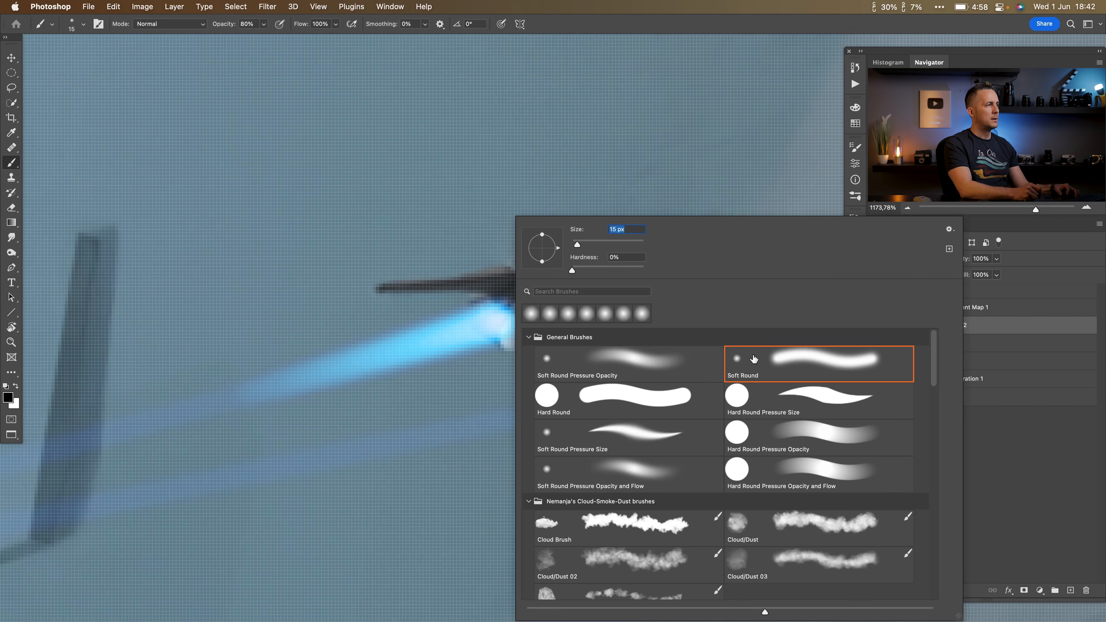
{"action": "left_click", "coordinate": [506, 131]}
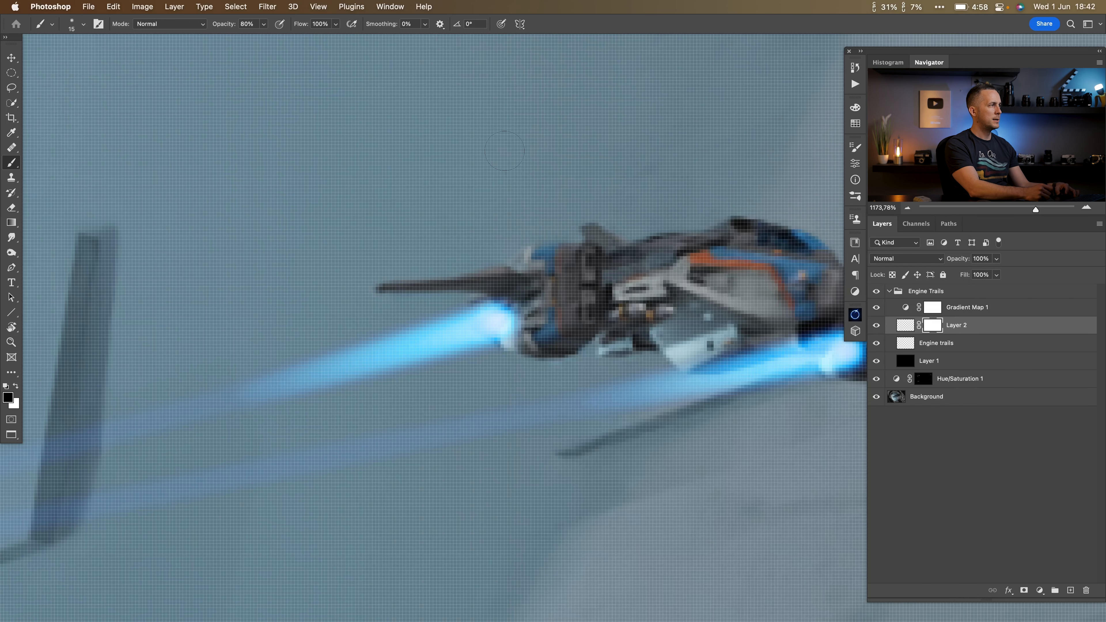
{"action": "key", "text": "bracketright"}
{"action": "key", "text": "bracketright"}
{"action": "mouse_move", "coordinate": [520, 321]}
{"action": "left_mouse_down"}
{"action": "mouse_move", "coordinate": [486, 315]}
{"action": "mouse_move", "coordinate": [501, 335]}
{"action": "mouse_move", "coordinate": [477, 310]}
{"action": "mouse_move", "coordinate": [483, 332]}
{"action": "mouse_move", "coordinate": [477, 315]}
{"action": "mouse_move", "coordinate": [479, 325]}
{"action": "mouse_move", "coordinate": [455, 319]}
{"action": "mouse_move", "coordinate": [482, 350]}
{"action": "left_mouse_up"}
{"action": "key", "text": "x"}
Trim the trail where it overlaps the right engine of the same small ship by painting black on Layer 2's mask
{"action": "scroll", "coordinate": [489, 349], "scroll_direction": "right", "scroll_amount": 10}
{"action": "scroll", "coordinate": [488, 348], "scroll_direction": "down", "scroll_amount": 3}
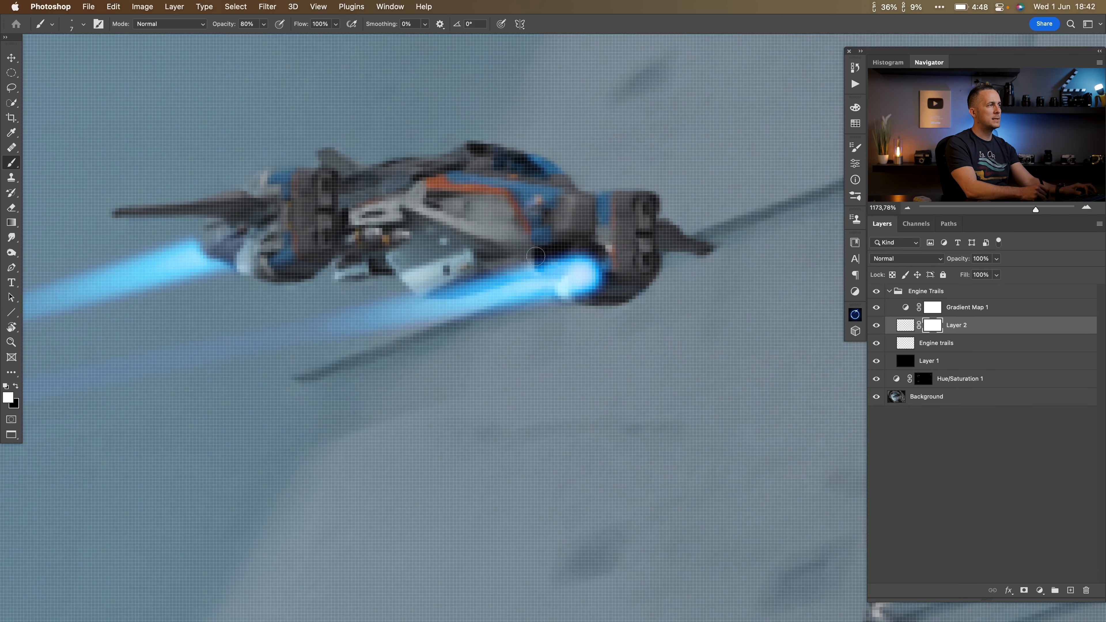
{"action": "key", "text": "x"}
{"action": "mouse_move", "coordinate": [603, 268]}
{"action": "left_mouse_down"}
{"action": "mouse_move", "coordinate": [587, 288]}
{"action": "mouse_move", "coordinate": [574, 257]}
{"action": "mouse_move", "coordinate": [560, 256]}
{"action": "mouse_move", "coordinate": [552, 275]}
{"action": "mouse_move", "coordinate": [571, 299]}
{"action": "mouse_move", "coordinate": [538, 255]}
{"action": "mouse_move", "coordinate": [521, 259]}
{"action": "mouse_move", "coordinate": [557, 274]}
{"action": "mouse_move", "coordinate": [502, 252]}
{"action": "mouse_move", "coordinate": [559, 287]}
{"action": "mouse_move", "coordinate": [611, 290]}
{"action": "mouse_move", "coordinate": [531, 329]}
{"action": "left_mouse_up"}
{"action": "left_click_drag", "start_coordinate": [449, 138], "coordinate": [589, 361]}
{"action": "left_click_drag", "start_coordinate": [686, 218], "coordinate": [412, 372]}
Lasso the right-hand engine trail of the small ship beside the white light strip
{"action": "scroll", "coordinate": [412, 371], "scroll_direction": "up", "scroll_amount": 10}
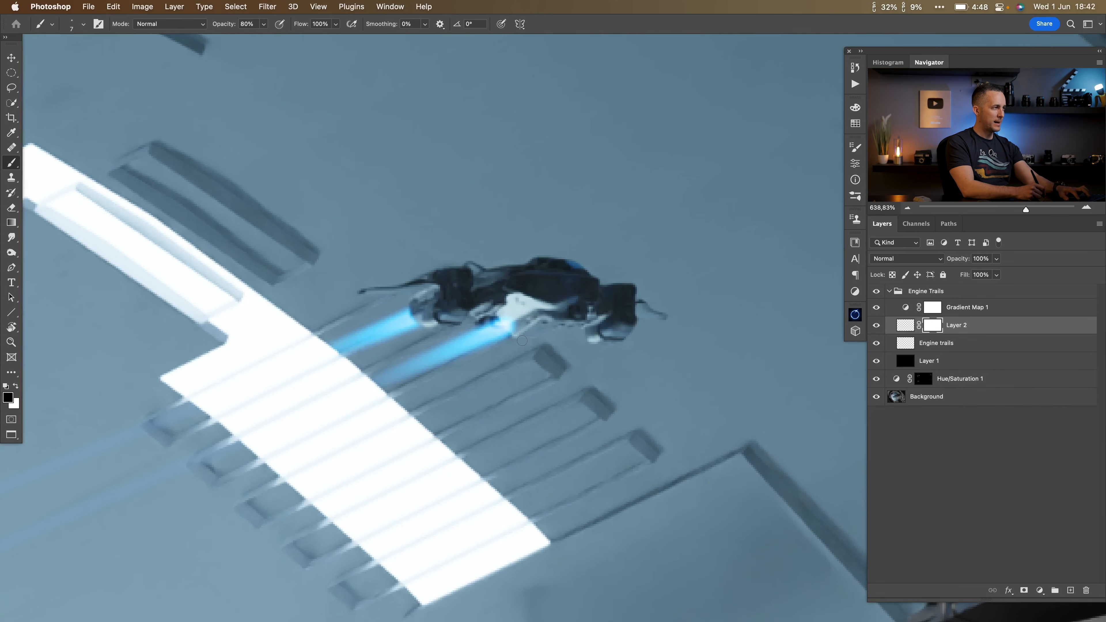
{"action": "key", "text": "l"}
{"action": "left_click_drag", "start_coordinate": [503, 325], "coordinate": [568, 299]}
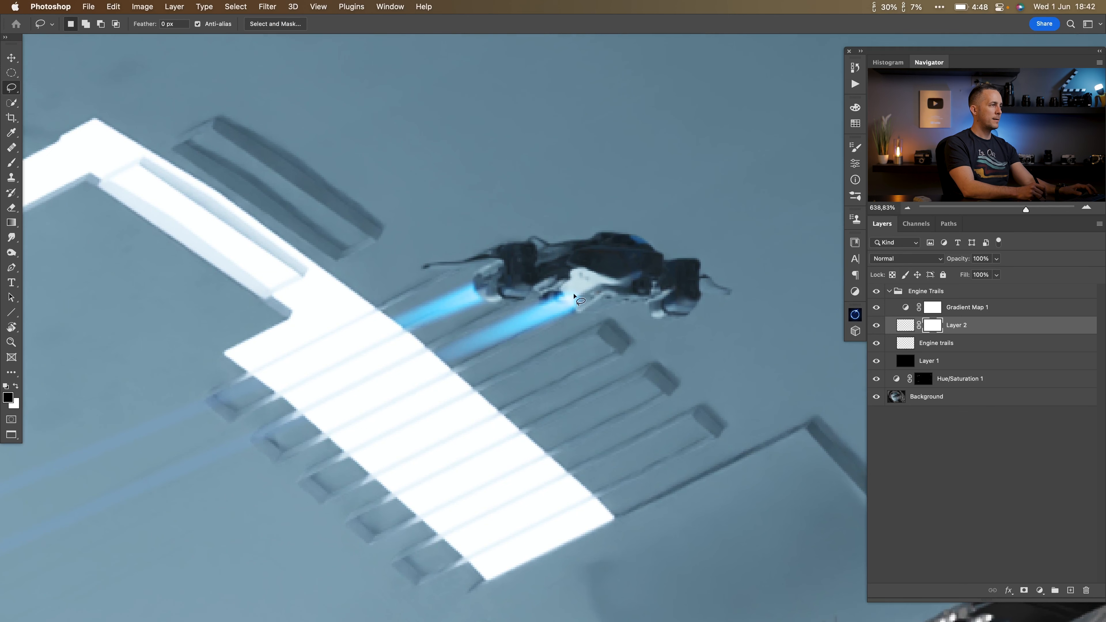
{"action": "mouse_move", "coordinate": [492, 311]}
{"action": "left_mouse_down"}
{"action": "mouse_move", "coordinate": [123, 473]}
{"action": "mouse_move", "coordinate": [434, 338]}
{"action": "mouse_move", "coordinate": [192, 448]}
{"action": "mouse_move", "coordinate": [344, 449]}
{"action": "mouse_move", "coordinate": [666, 309]}
{"action": "left_mouse_up"}
{"action": "key", "text": "space"}
{"action": "key", "text": "space"}
{"action": "left_click_drag", "start_coordinate": [666, 310], "coordinate": [200, 516]}
{"action": "mouse_move", "coordinate": [200, 516]}
{"action": "left_mouse_down"}
{"action": "mouse_move", "coordinate": [397, 444]}
{"action": "mouse_move", "coordinate": [462, 349]}
{"action": "mouse_move", "coordinate": [417, 343]}
{"action": "left_mouse_up"}
{"action": "key", "text": "super+t"}
{"action": "left_click_drag", "start_coordinate": [381, 406], "coordinate": [456, 407]}
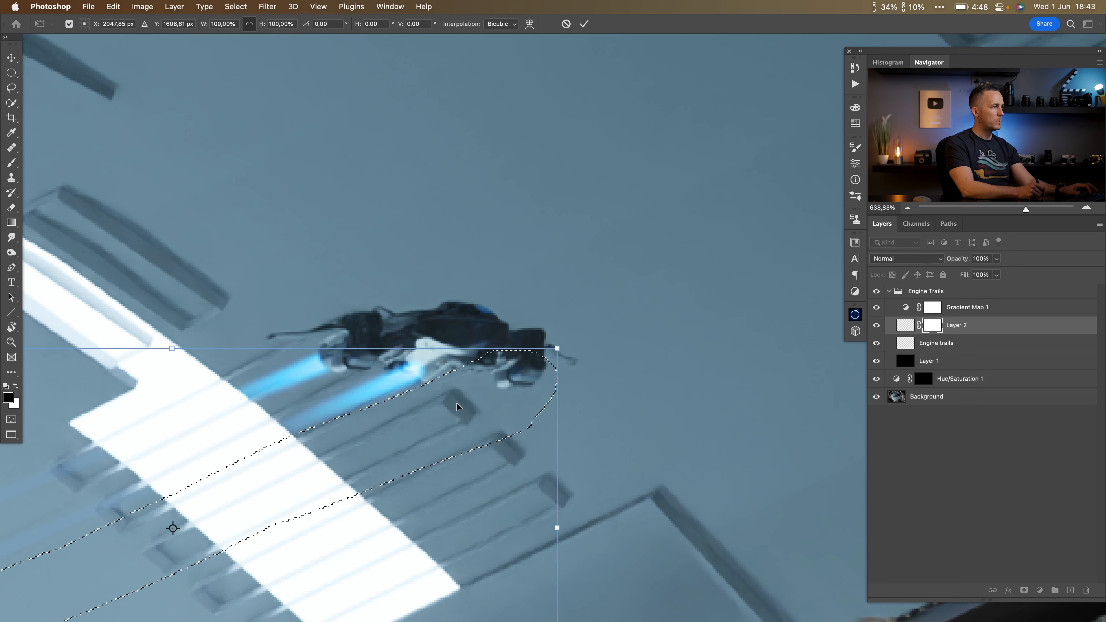
{"action": "key", "text": "super+z"}
Move the lassoed trail on Layer 2 itself about 49 px right and 5 px down to the rear engine nozzle and clear the selection
{"action": "left_click", "coordinate": [902, 328]}
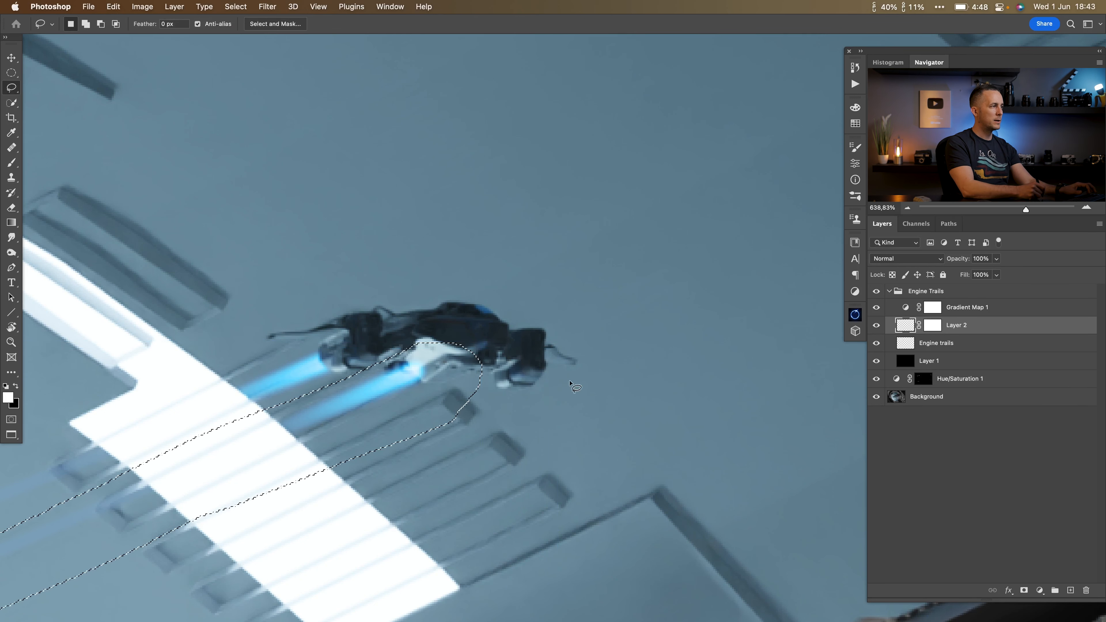
{"action": "left_click_drag", "start_coordinate": [409, 403], "coordinate": [508, 409]}
{"action": "key", "text": "super+z"}
{"action": "key", "text": "super+t"}
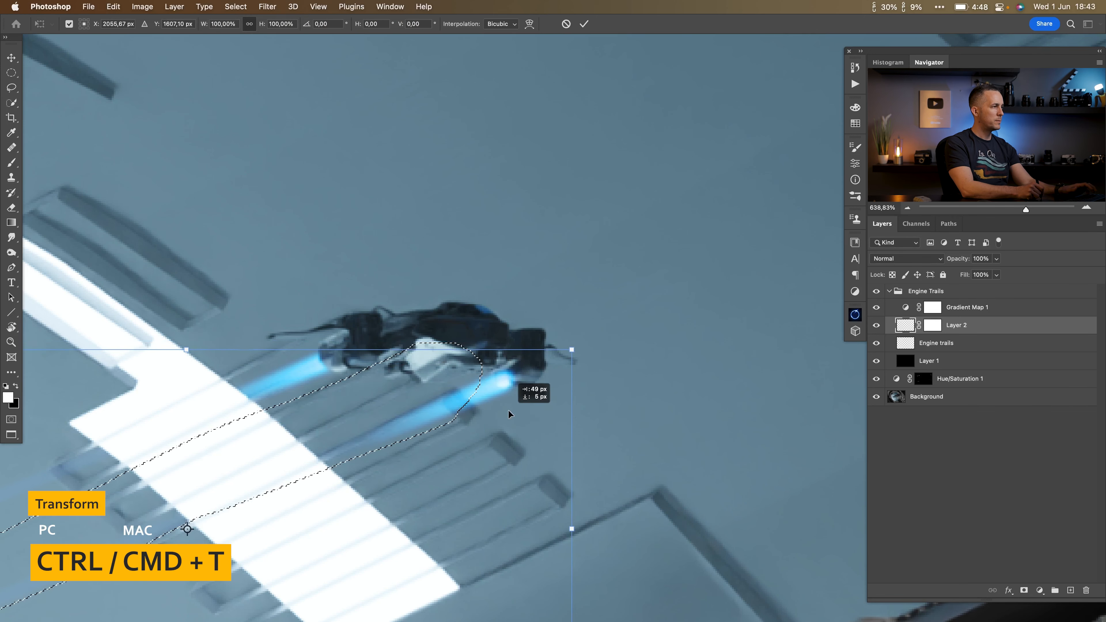
{"action": "key", "text": "Return"}
{"action": "key", "text": "super+d"}
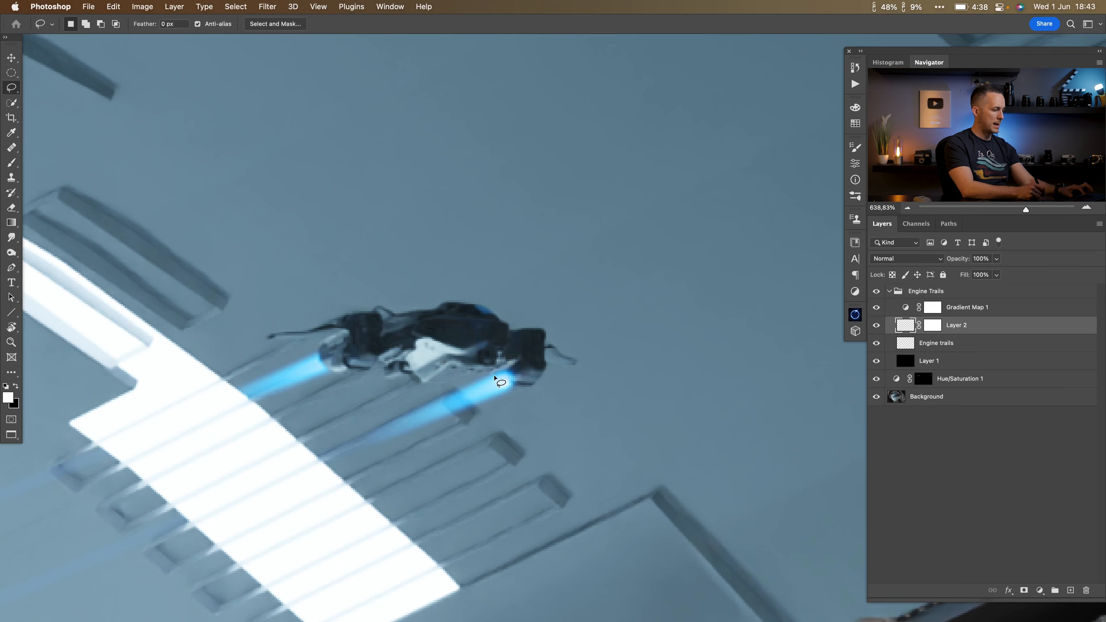
On Layer 2's mask, trim the trail starts over the engines of the light-strip ship and the uppermost small ship
{"action": "key", "text": "b"}
{"action": "left_click_drag", "start_coordinate": [527, 360], "coordinate": [521, 394]}
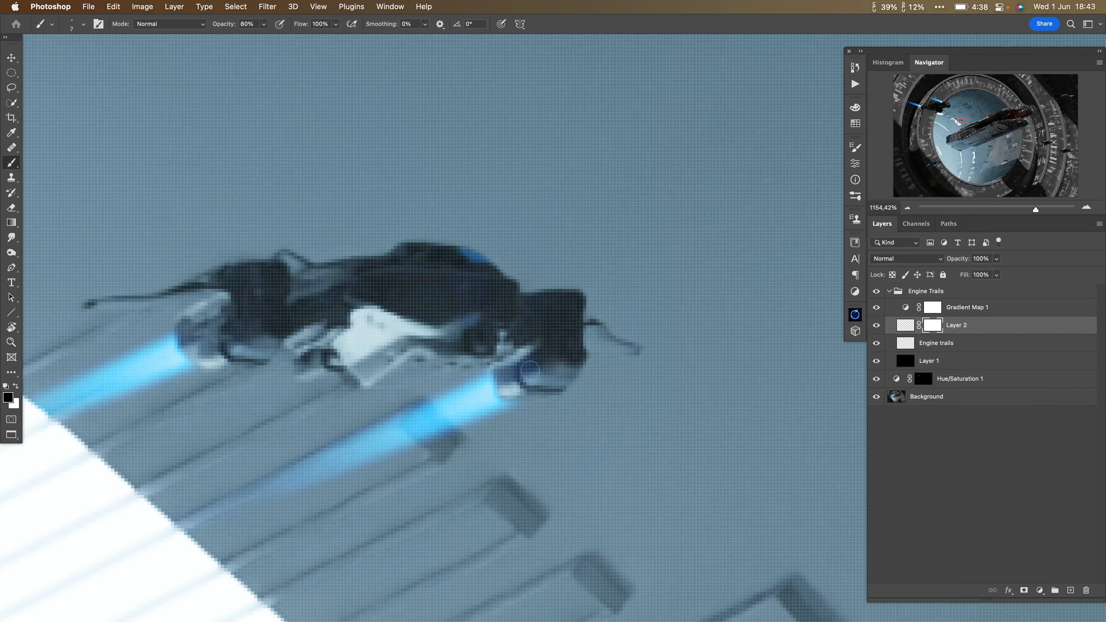
{"action": "left_click_drag", "start_coordinate": [691, 327], "coordinate": [679, 355]}
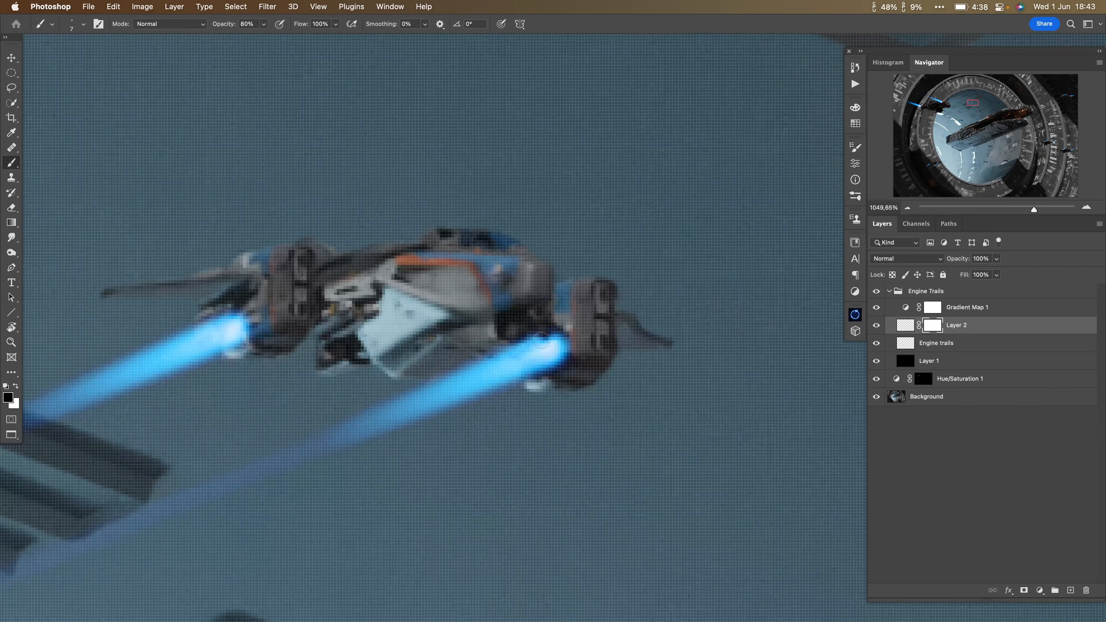
{"action": "left_click_drag", "start_coordinate": [559, 341], "coordinate": [528, 376]}
{"action": "left_click_drag", "start_coordinate": [208, 321], "coordinate": [229, 346]}
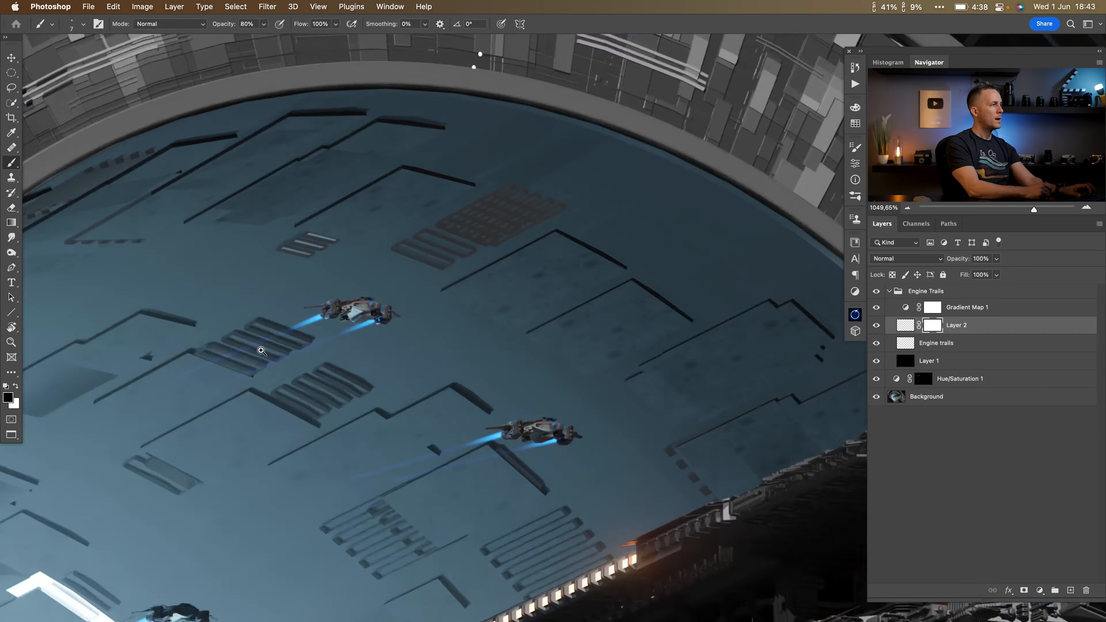
Duplicate Layer 2 to strengthen the small ships' trails and target the copy's layer mask
{"action": "mouse_move", "coordinate": [357, 340]}
{"action": "left_mouse_down"}
{"action": "mouse_move", "coordinate": [400, 321]}
{"action": "mouse_move", "coordinate": [464, 317]}
{"action": "mouse_move", "coordinate": [466, 347]}
{"action": "left_mouse_up"}
{"action": "left_click_drag", "start_coordinate": [499, 396], "coordinate": [498, 282]}
{"action": "mouse_move", "coordinate": [566, 402]}
{"action": "left_mouse_down"}
{"action": "mouse_move", "coordinate": [586, 402]}
{"action": "mouse_move", "coordinate": [561, 390]}
{"action": "left_mouse_up"}
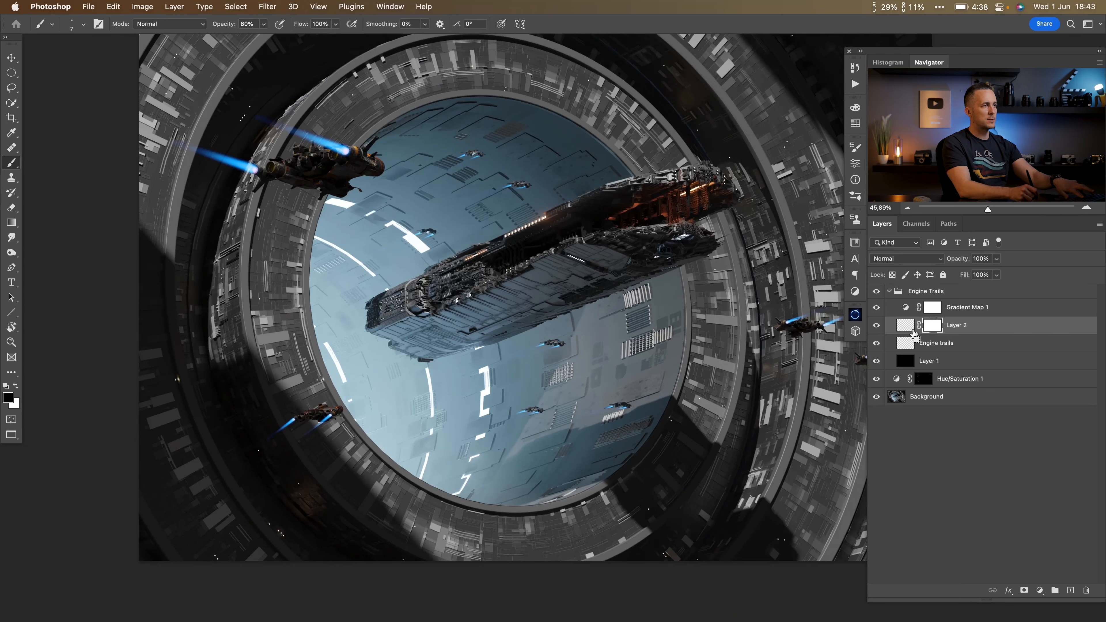
{"action": "key", "text": "super+j"}
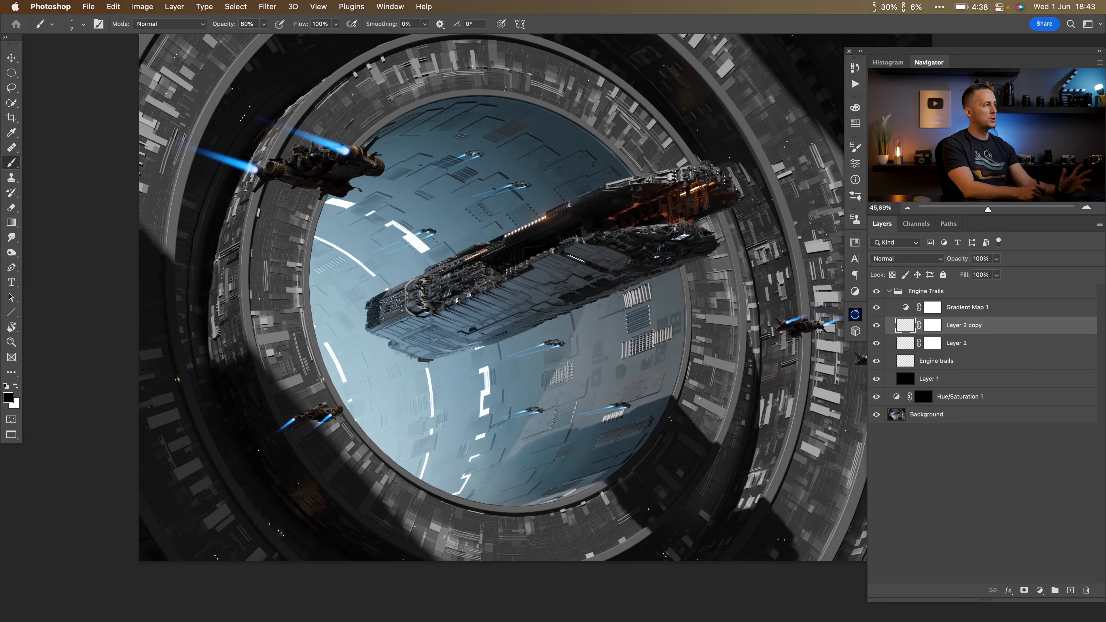
{"action": "left_click", "coordinate": [933, 330]}
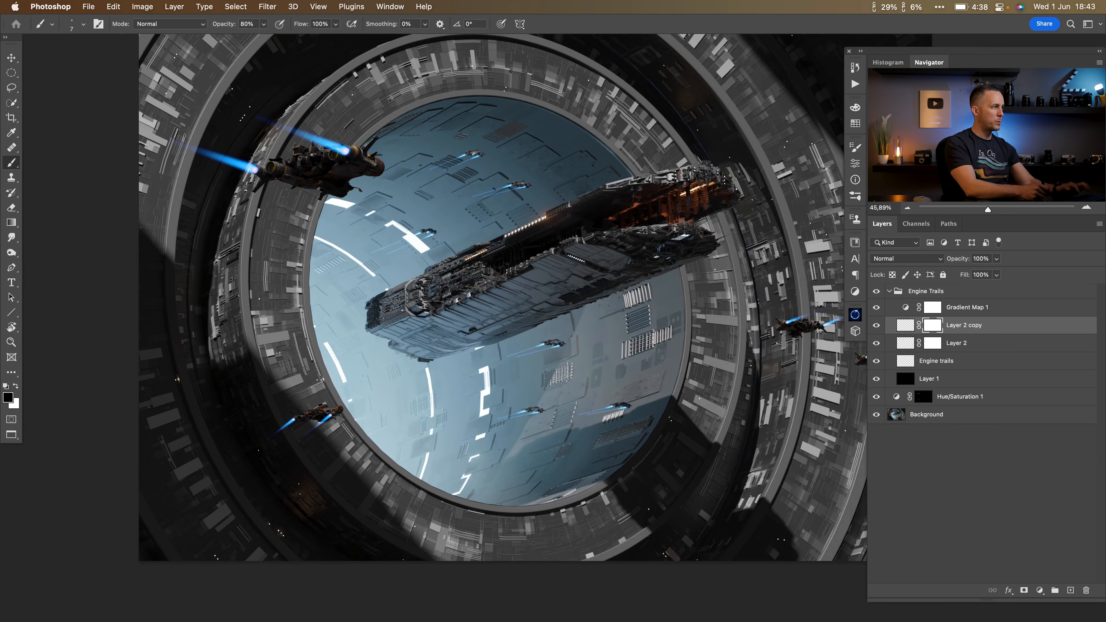
Paint black with a 150 px soft brush on the Layer 2 copy's mask over the small ships' trails to weaken the strengthened glow
{"action": "right_click", "coordinate": [380, 271]}
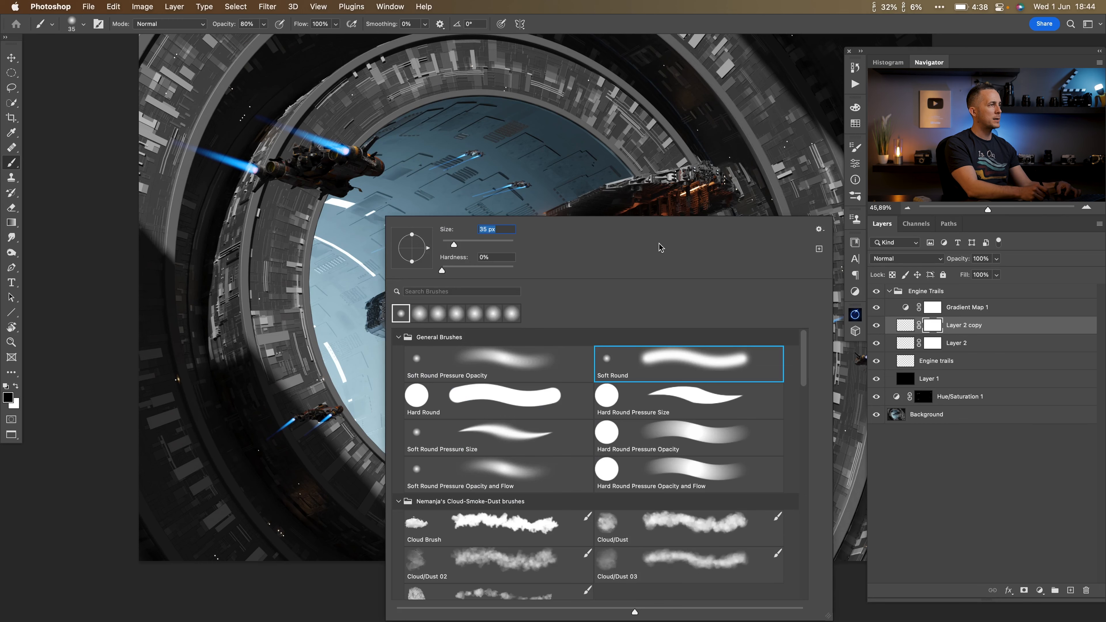
{"action": "type", "text": "40"}
{"action": "key", "text": "Return"}
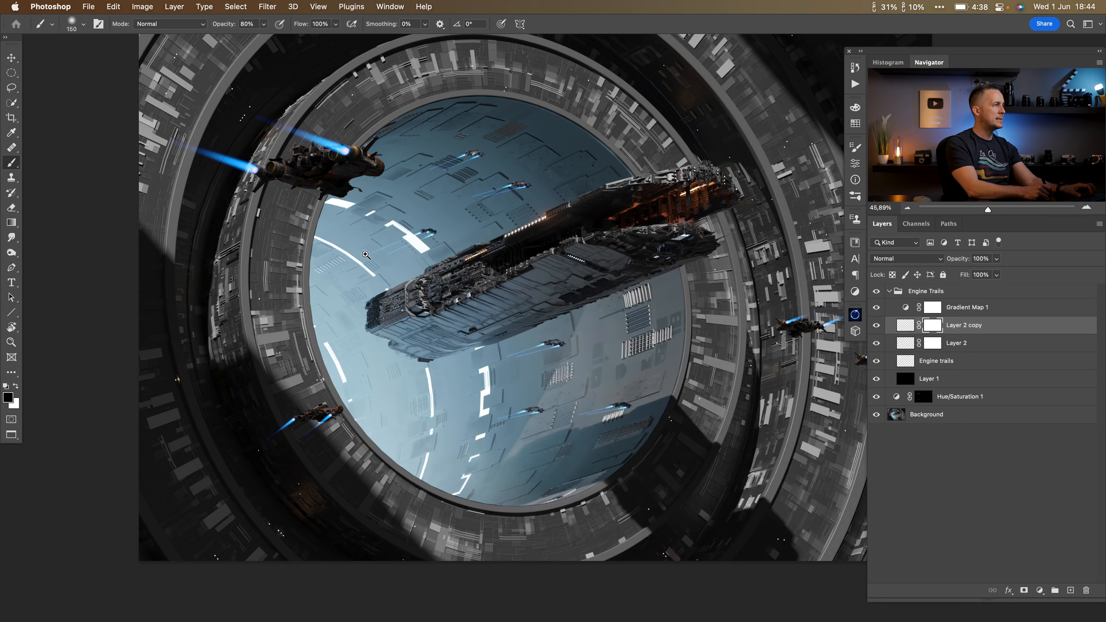
{"action": "scroll", "coordinate": [382, 254], "scroll_direction": "up", "scroll_amount": 5}
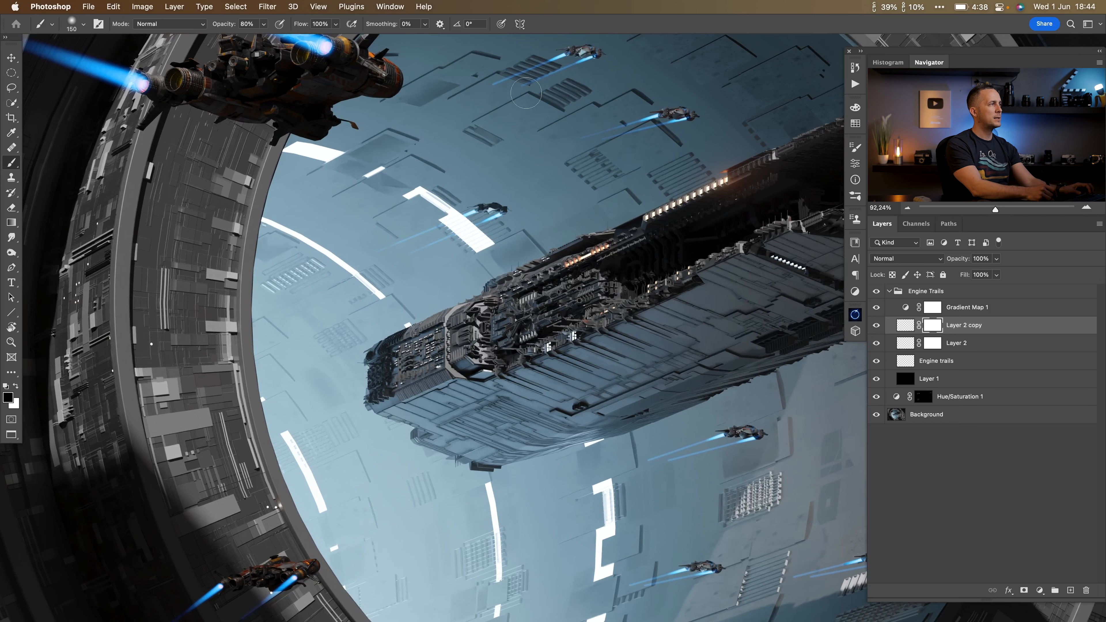
{"action": "left_click_drag", "start_coordinate": [587, 475], "coordinate": [555, 251]}
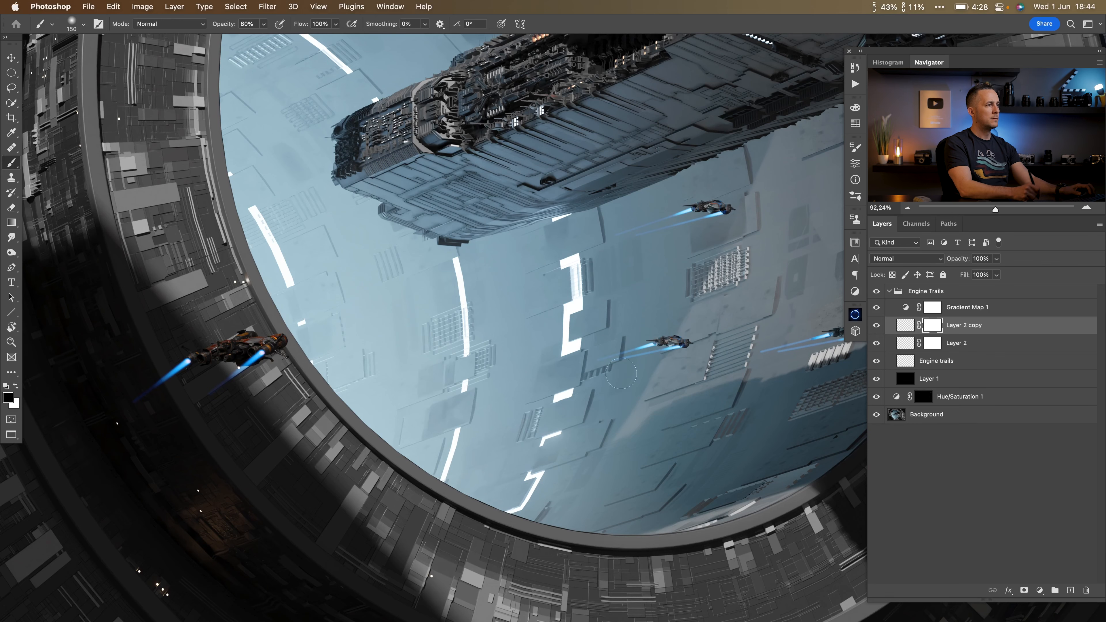
{"action": "left_click_drag", "start_coordinate": [764, 369], "coordinate": [712, 344]}
{"action": "left_click_drag", "start_coordinate": [712, 344], "coordinate": [552, 364]}
{"action": "left_click_drag", "start_coordinate": [552, 364], "coordinate": [529, 336]}
{"action": "left_click_drag", "start_coordinate": [739, 187], "coordinate": [758, 190]}
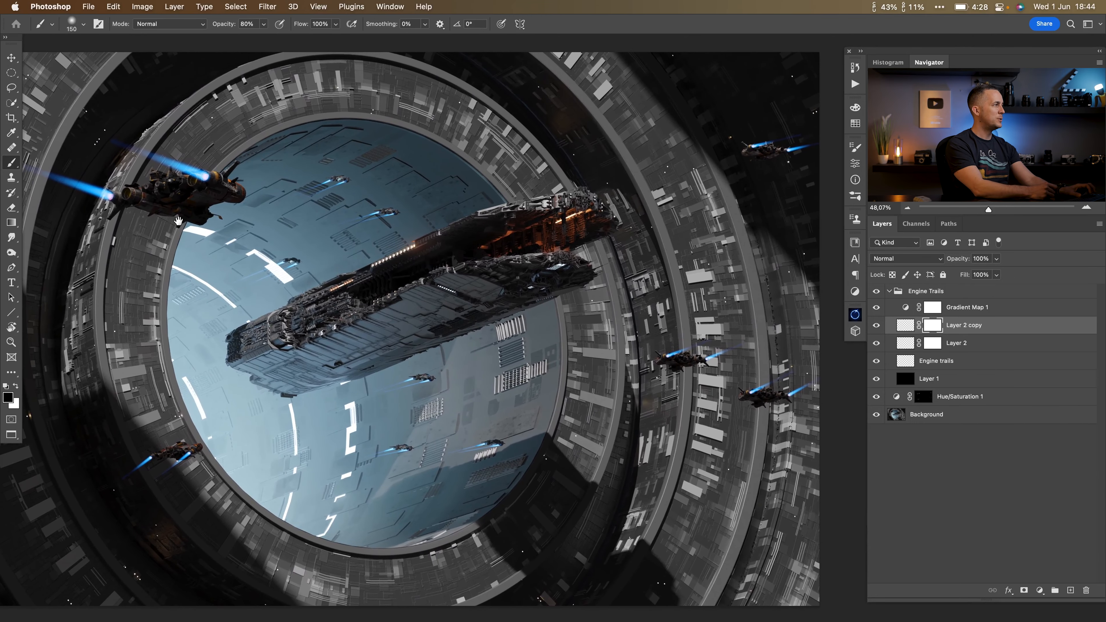
Add a Hue/Saturation adjustment above Gradient Map 1 and try a hue of -165 with saturation +6
{"action": "left_click", "coordinate": [906, 309]}
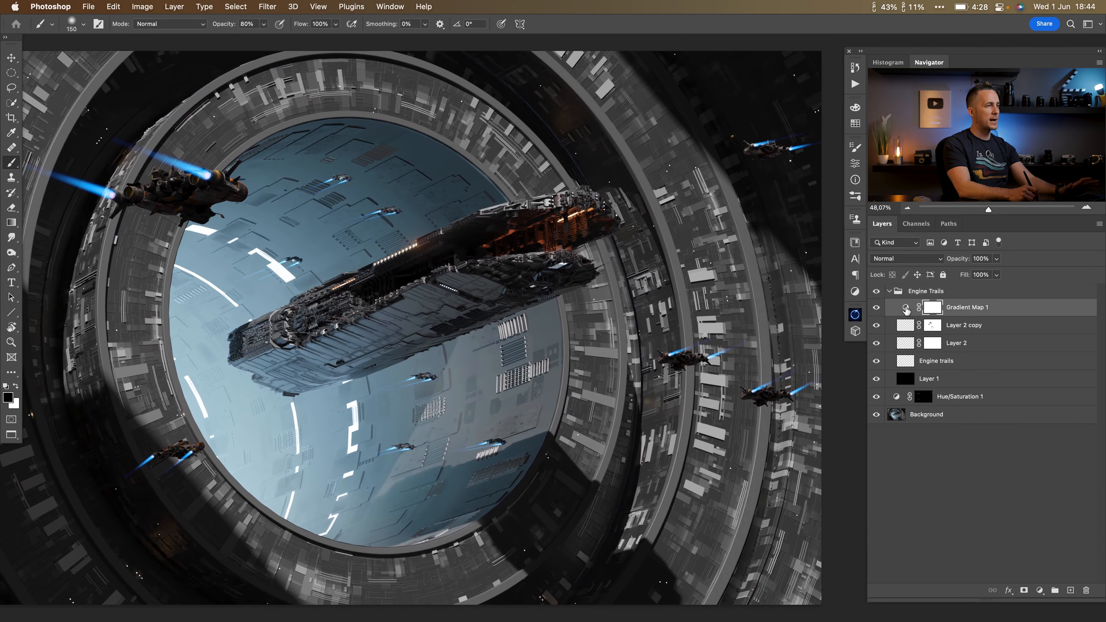
{"action": "left_click", "coordinate": [1037, 590]}
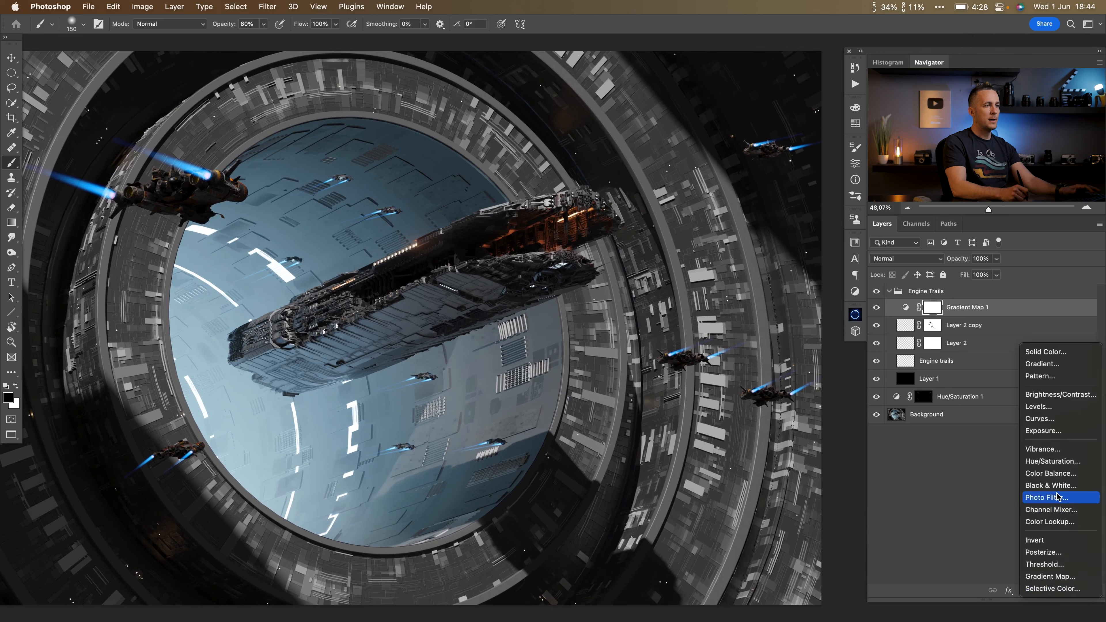
{"action": "left_click", "coordinate": [1053, 463]}
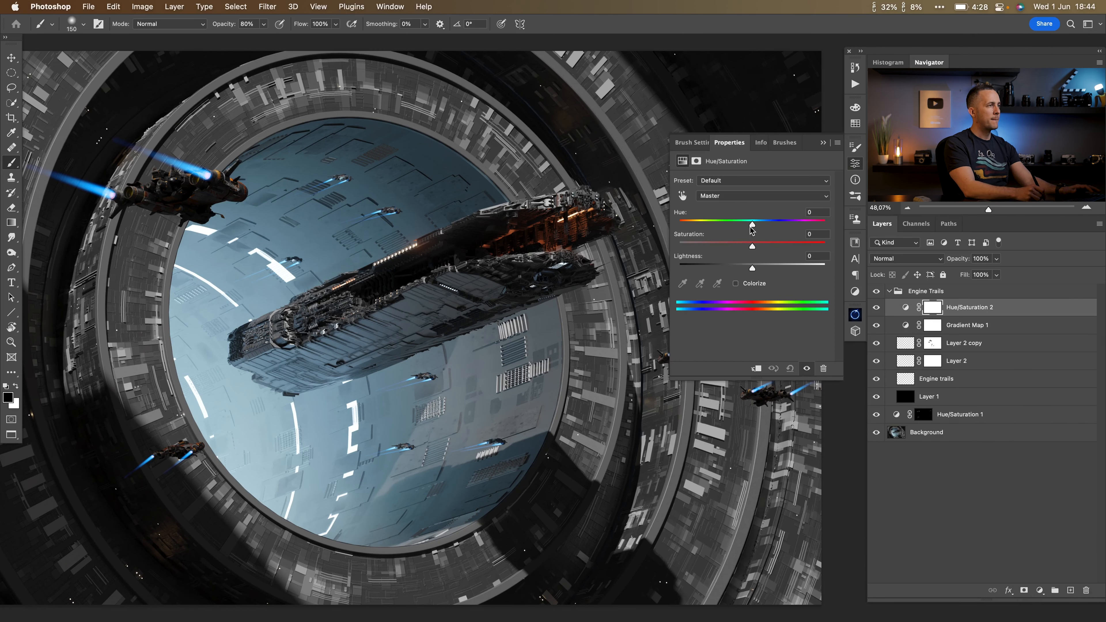
{"action": "left_click_drag", "start_coordinate": [753, 225], "coordinate": [680, 225]}
{"action": "mouse_move", "coordinate": [751, 246]}
{"action": "left_mouse_down"}
{"action": "mouse_move", "coordinate": [806, 247]}
{"action": "mouse_move", "coordinate": [750, 250]}
{"action": "left_mouse_up"}
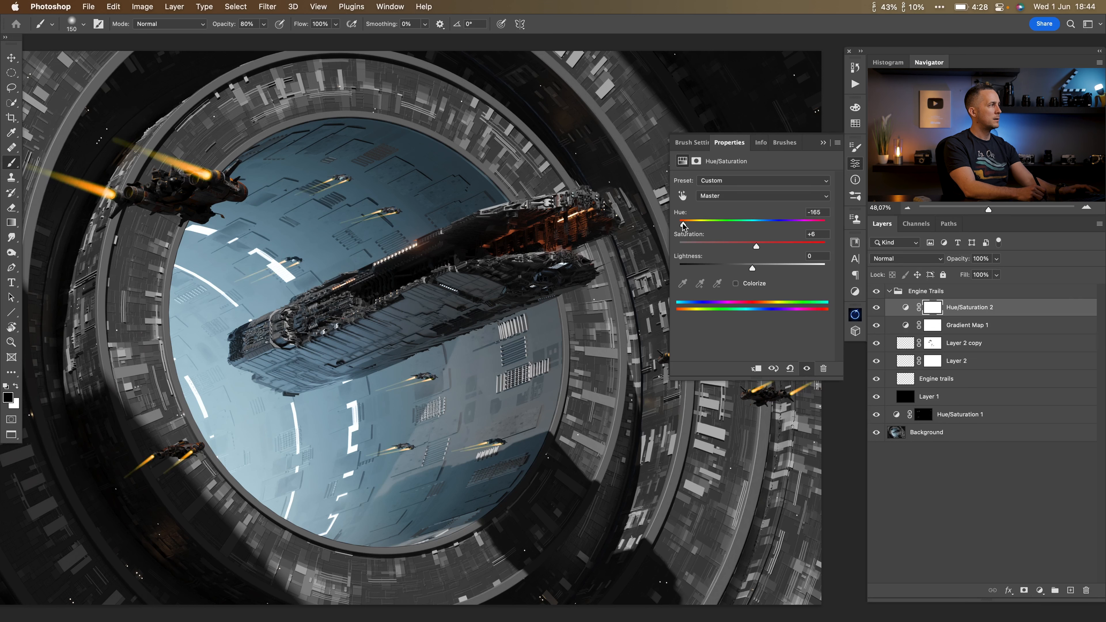
Colorize the trails orange with hue 18 and saturation 82 in the Hue/Saturation 2 adjustment
{"action": "left_click", "coordinate": [736, 283]}
{"action": "left_click_drag", "start_coordinate": [716, 246], "coordinate": [800, 247]}
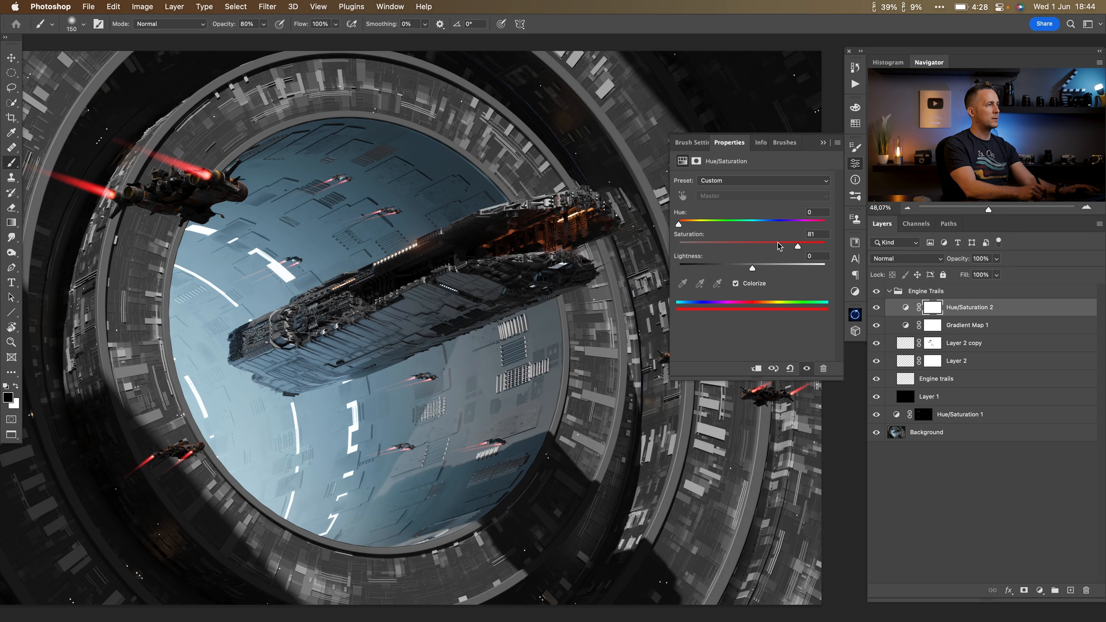
{"action": "left_click_drag", "start_coordinate": [679, 225], "coordinate": [687, 226]}
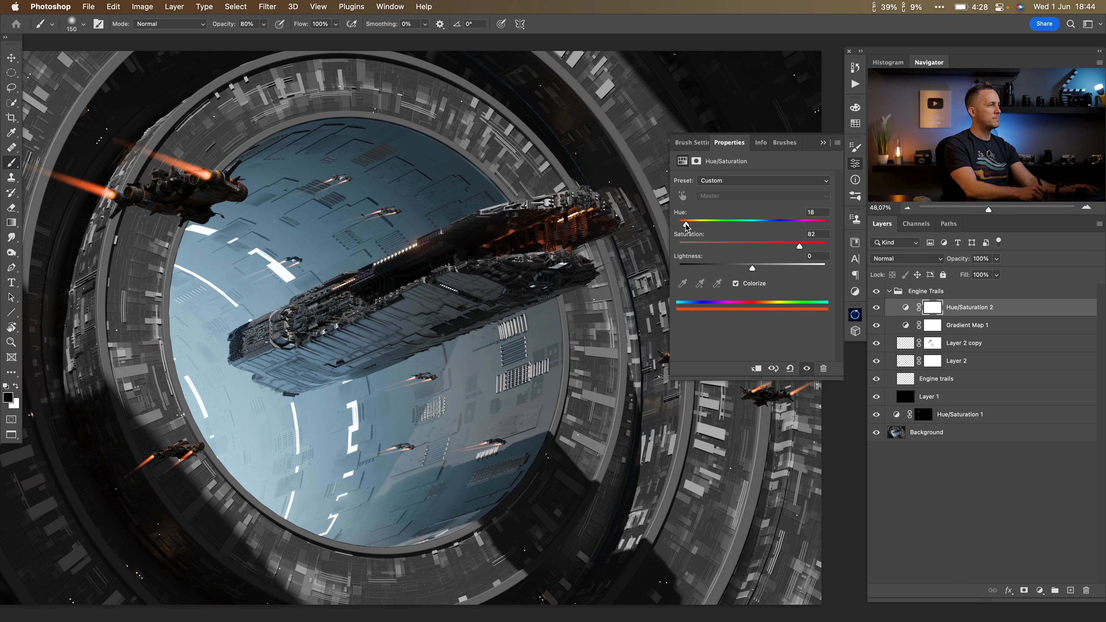
{"action": "left_click", "coordinate": [823, 143]}
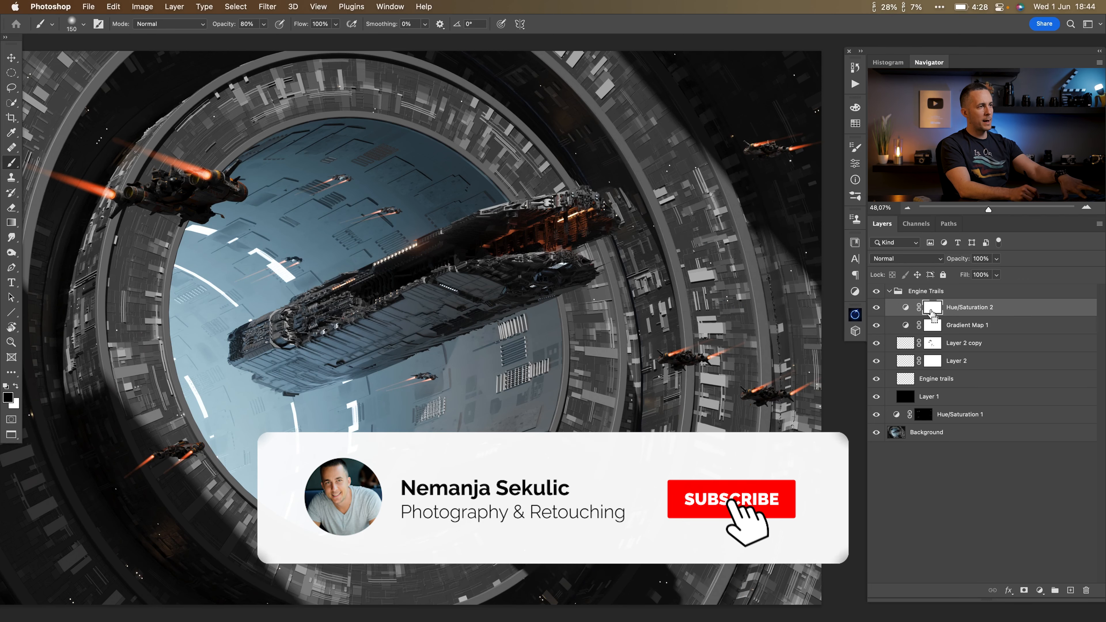
Invert the Hue/Saturation 2 mask and paint white with a 175 px brush over the large foreground ship's right engine trail
{"action": "key", "text": "super+i"}
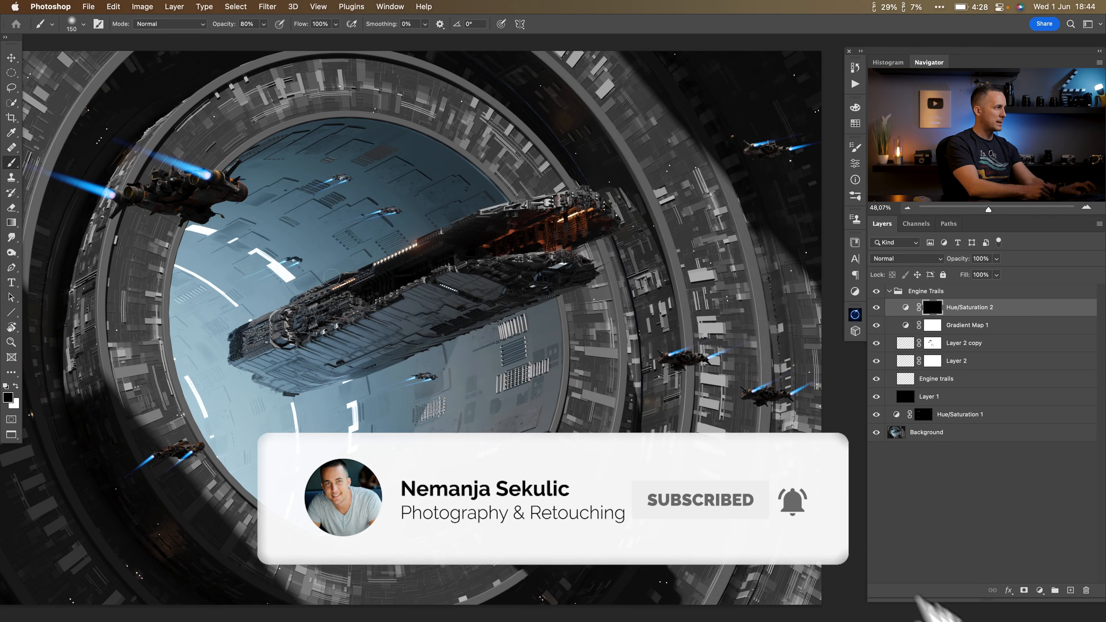
{"action": "scroll", "coordinate": [412, 242], "scroll_direction": "up", "scroll_amount": 3}
{"action": "scroll", "coordinate": [413, 241], "scroll_direction": "up", "scroll_amount": 3}
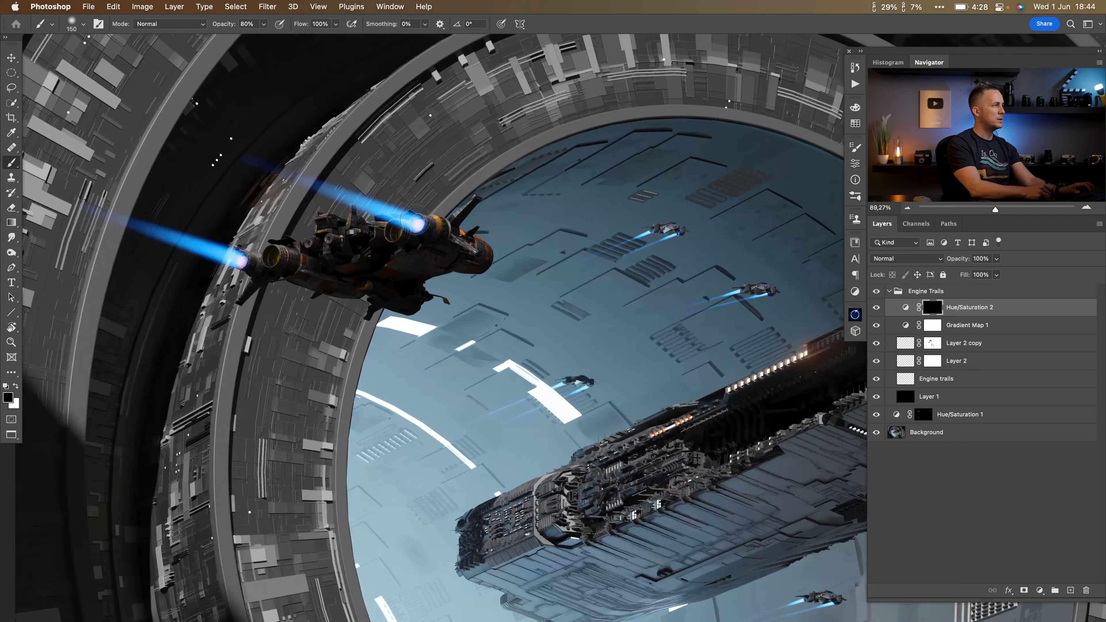
{"action": "key", "text": "x"}
{"action": "key", "text": "bracketright"}
{"action": "left_click_drag", "start_coordinate": [415, 224], "coordinate": [237, 157]}
Raise the brush opacity to 100% and reveal the orange on the foreground ship's left engine trail
{"action": "right_click", "coordinate": [378, 204]}
{"action": "left_click_drag", "start_coordinate": [221, 26], "coordinate": [295, 28]}
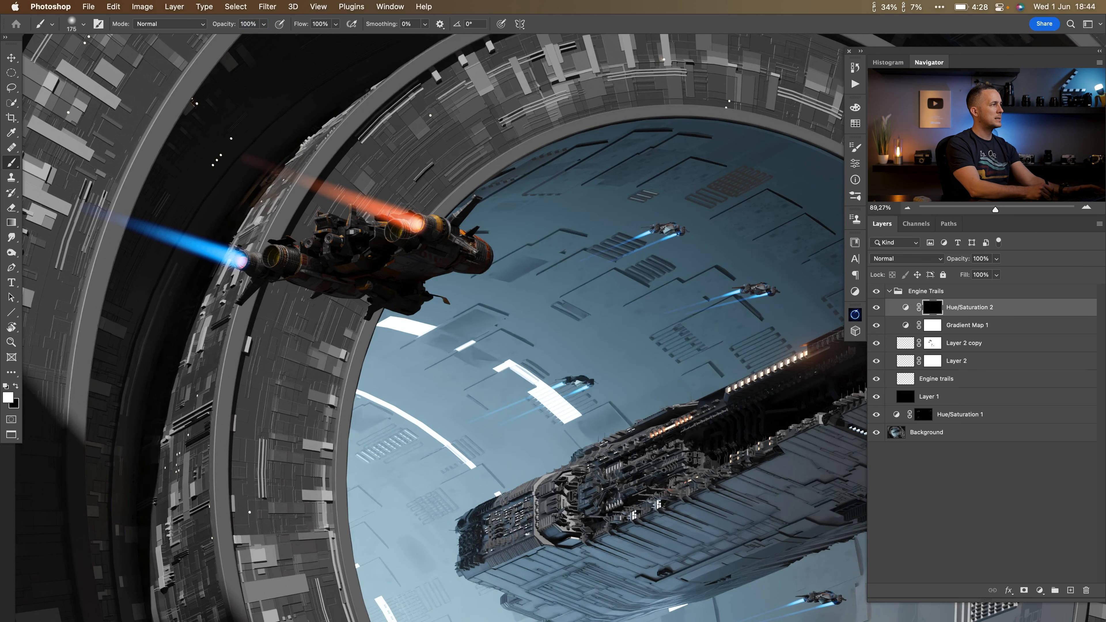
{"action": "right_click", "coordinate": [335, 176]}
{"action": "key", "text": "Escape"}
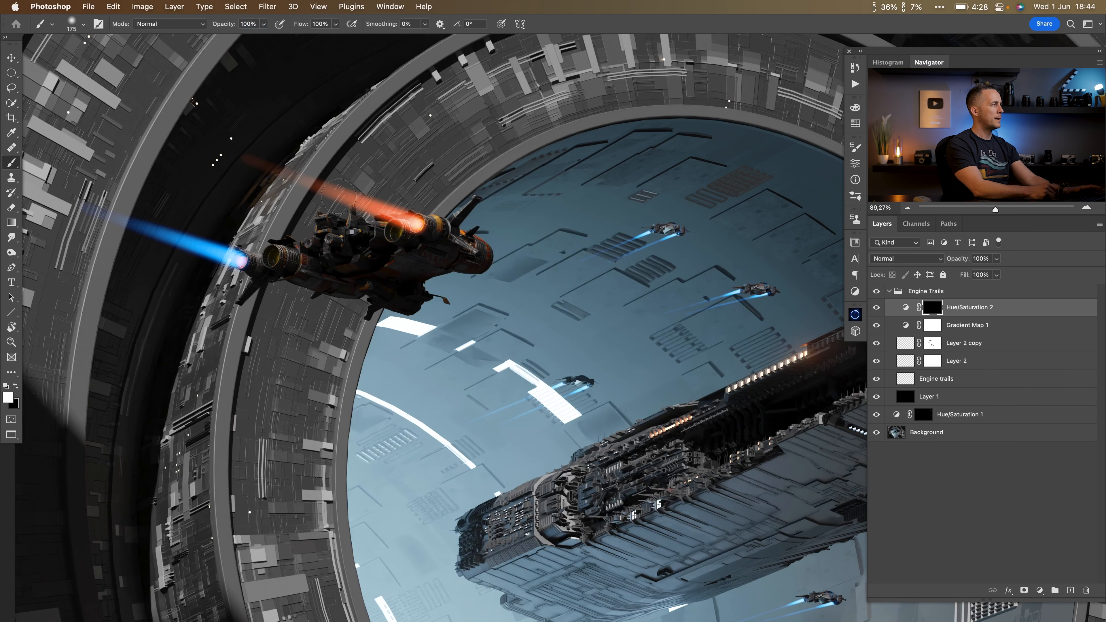
{"action": "left_click_drag", "start_coordinate": [262, 262], "coordinate": [252, 261]}
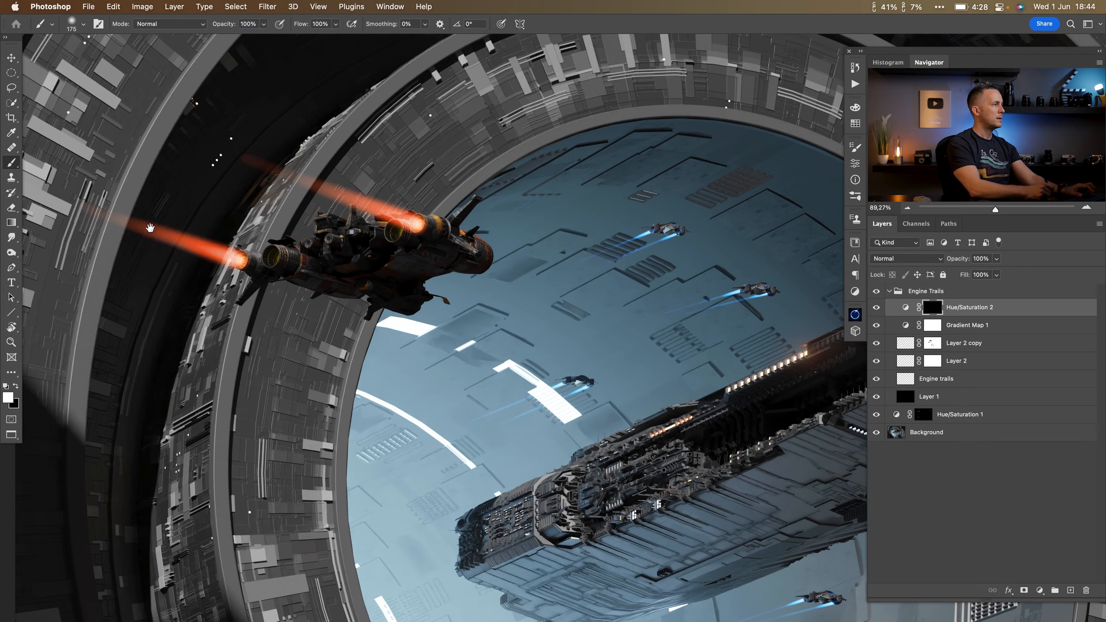
Reveal the orange on the trails of the remaining ships outside the blue opening, at the lower left and right of the ring
{"action": "scroll", "coordinate": [289, 326], "scroll_direction": "down", "scroll_amount": 5}
{"action": "left_click", "coordinate": [343, 307]}
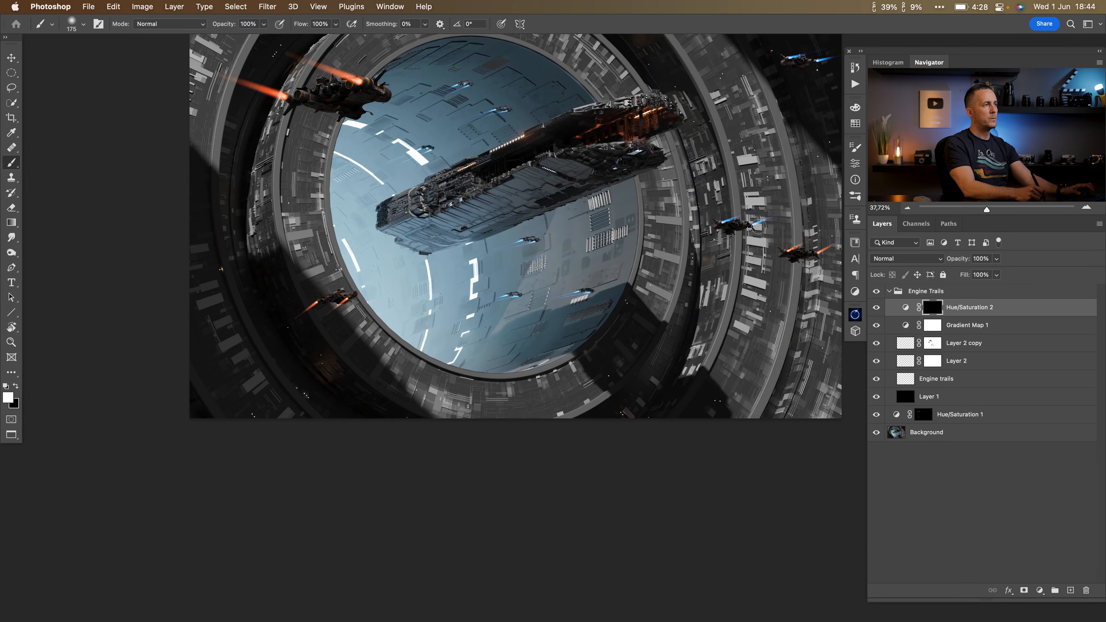
{"action": "scroll", "coordinate": [788, 210], "scroll_direction": "right", "scroll_amount": 5}
{"action": "scroll", "coordinate": [788, 210], "scroll_direction": "up", "scroll_amount": 2}
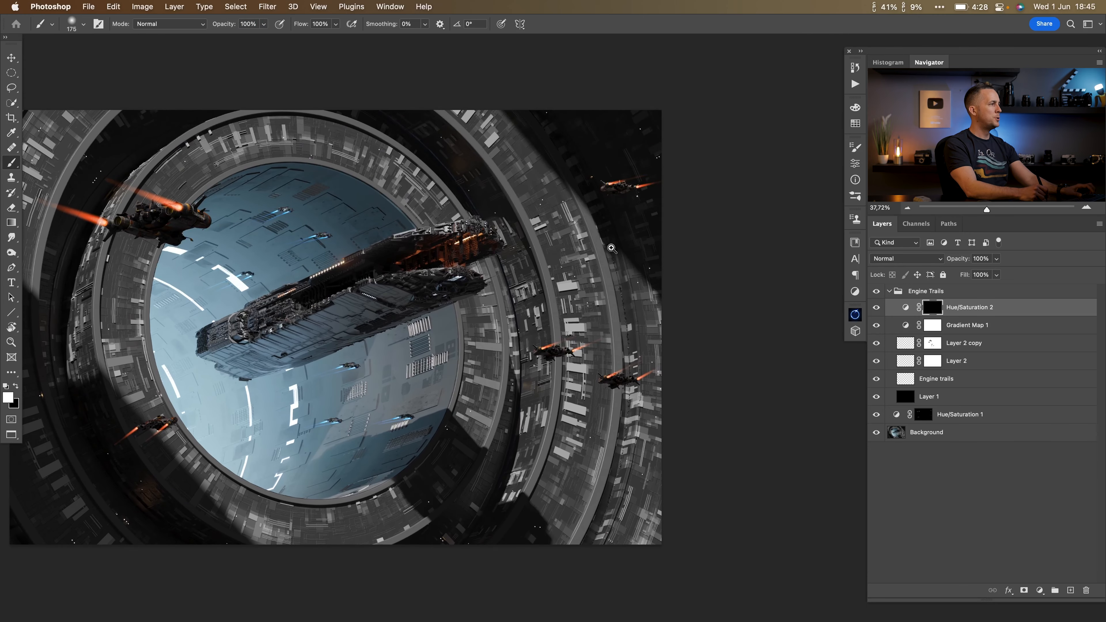
{"action": "scroll", "coordinate": [488, 290], "scroll_direction": "down", "scroll_amount": 2}
{"action": "left_click_drag", "start_coordinate": [435, 302], "coordinate": [488, 289]}
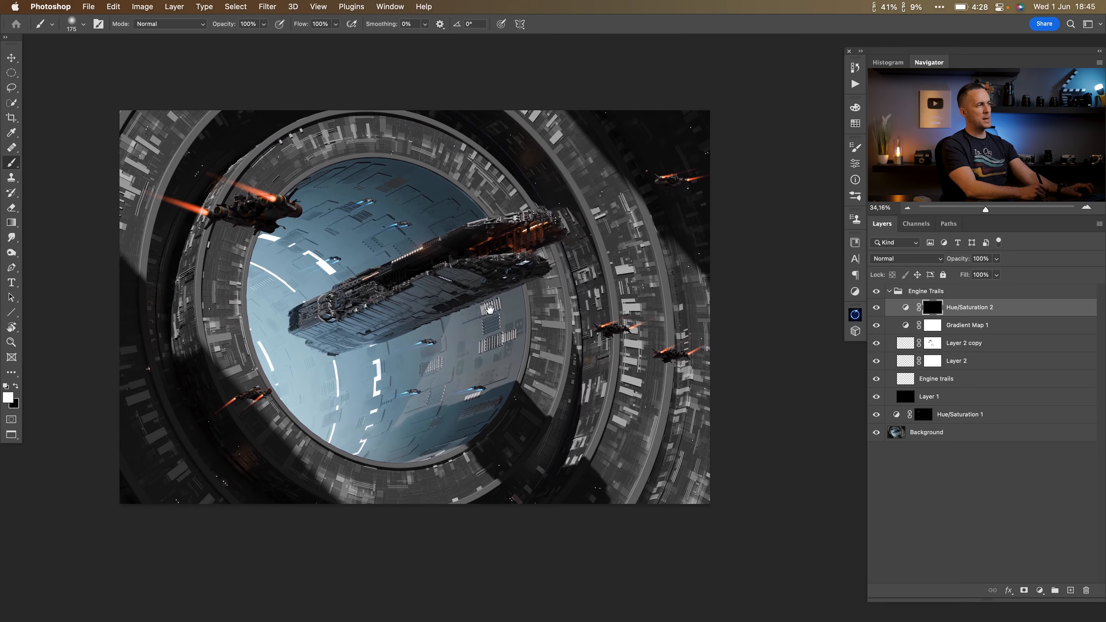
{"action": "scroll", "coordinate": [474, 305], "scroll_direction": "up", "scroll_amount": 3}
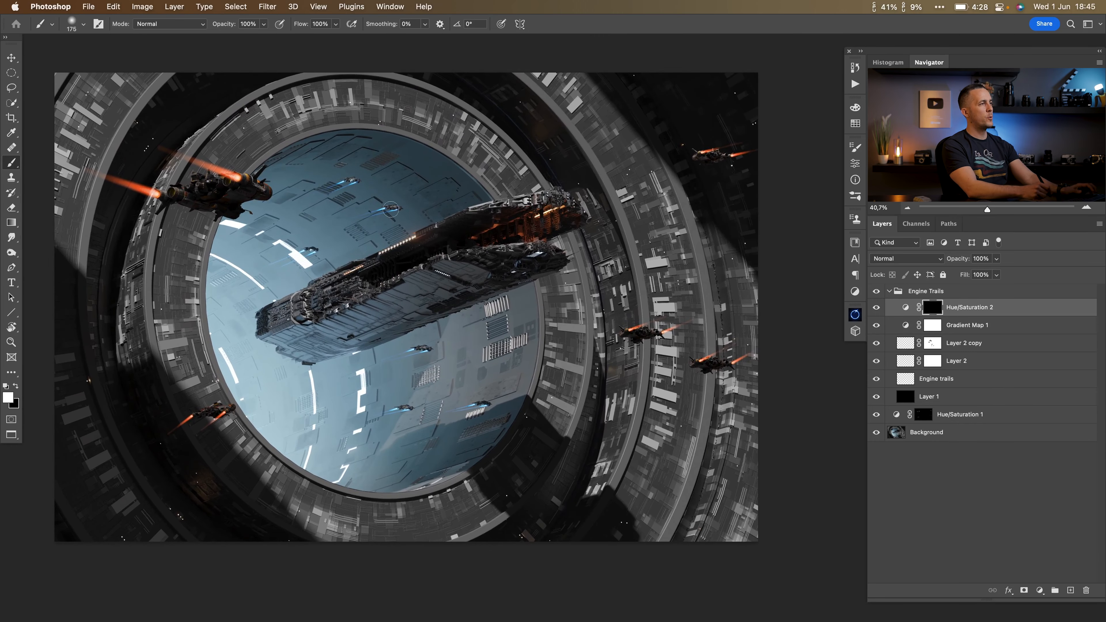
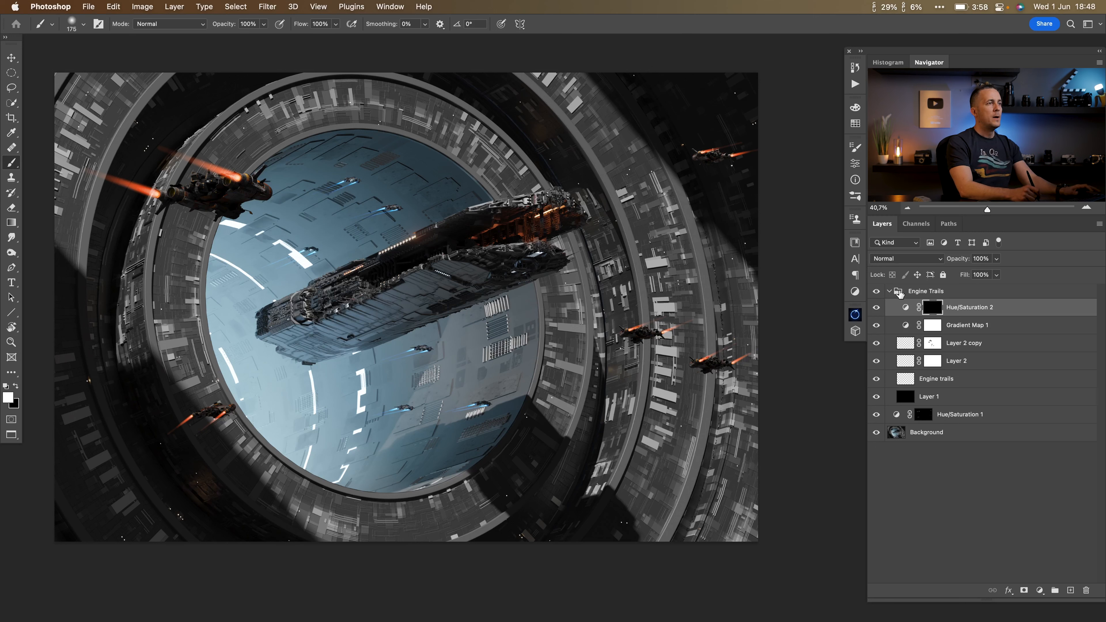
Add a new layer above the collapsed Engine Trails group and draw an elliptical selection around the rear of the large central ship
{"action": "left_click", "coordinate": [888, 291]}
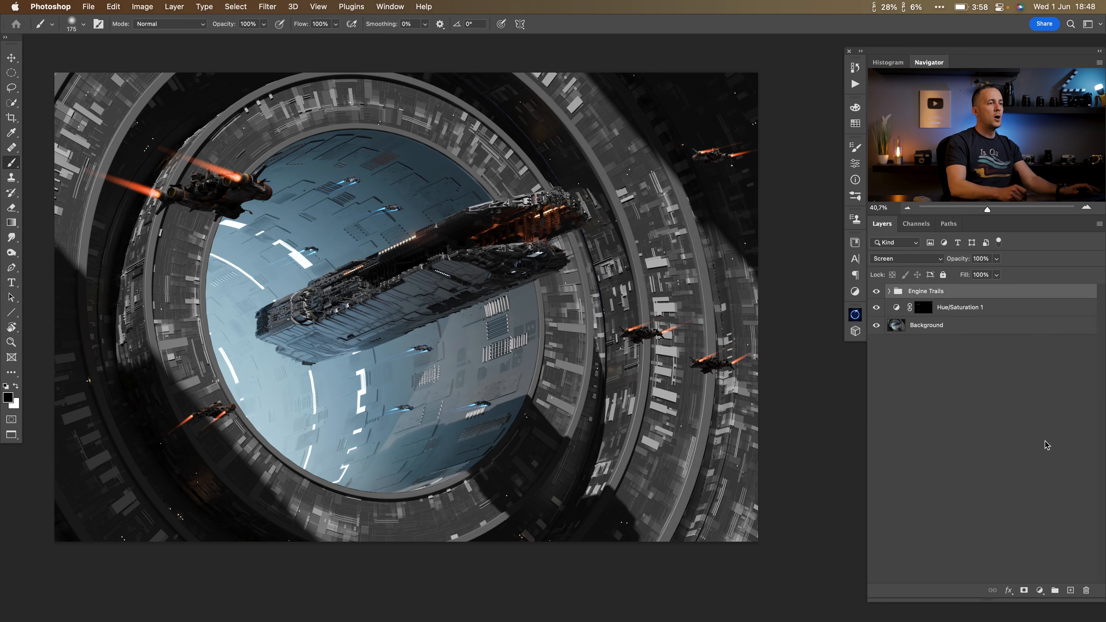
{"action": "left_click", "coordinate": [1071, 590]}
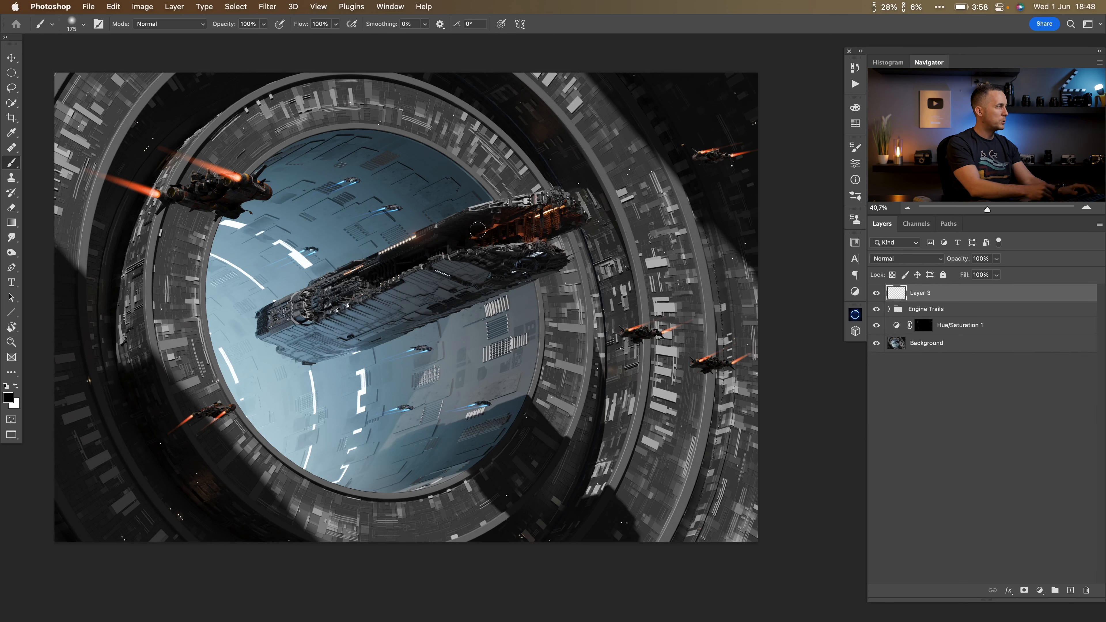
{"action": "left_click_drag", "start_coordinate": [14, 77], "coordinate": [72, 88]}
{"action": "left_click_drag", "start_coordinate": [435, 213], "coordinate": [615, 290]}
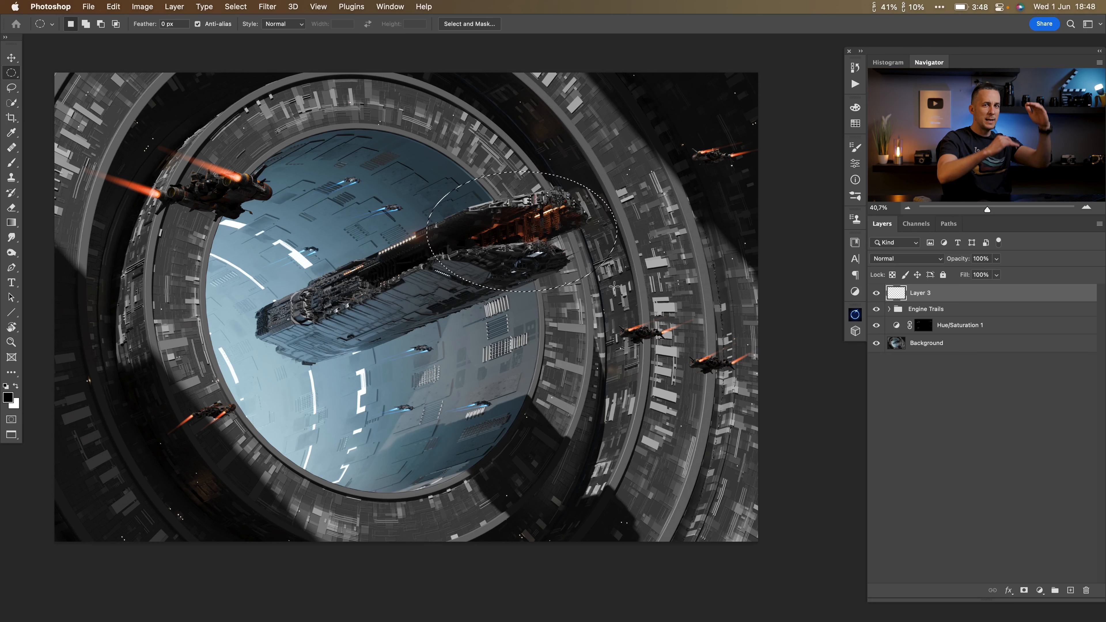
Transform the elliptical selection to fit the ship's rear, rotated about -17° and scaled to about 112% width and 114% height
{"action": "left_click", "coordinate": [236, 7]}
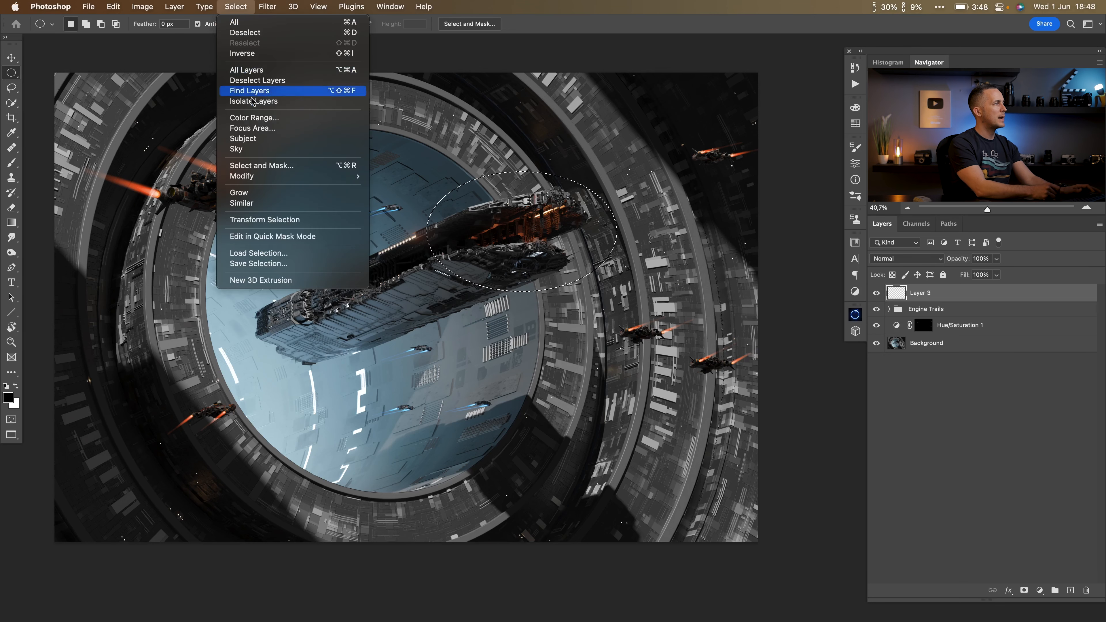
{"action": "left_click", "coordinate": [281, 220]}
{"action": "left_click_drag", "start_coordinate": [650, 247], "coordinate": [649, 213]}
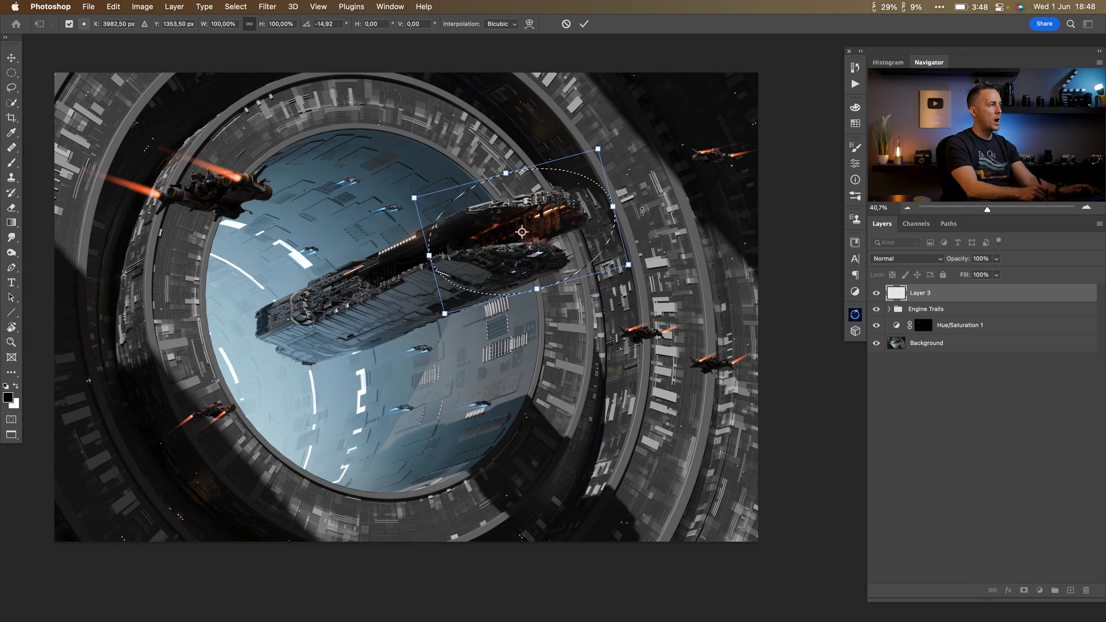
{"action": "mouse_move", "coordinate": [548, 233]}
{"action": "left_mouse_down"}
{"action": "mouse_move", "coordinate": [592, 242]}
{"action": "mouse_move", "coordinate": [557, 247]}
{"action": "left_mouse_up"}
{"action": "left_click_drag", "start_coordinate": [380, 270], "coordinate": [374, 272]}
{"action": "left_click_drag", "start_coordinate": [398, 358], "coordinate": [401, 380]}
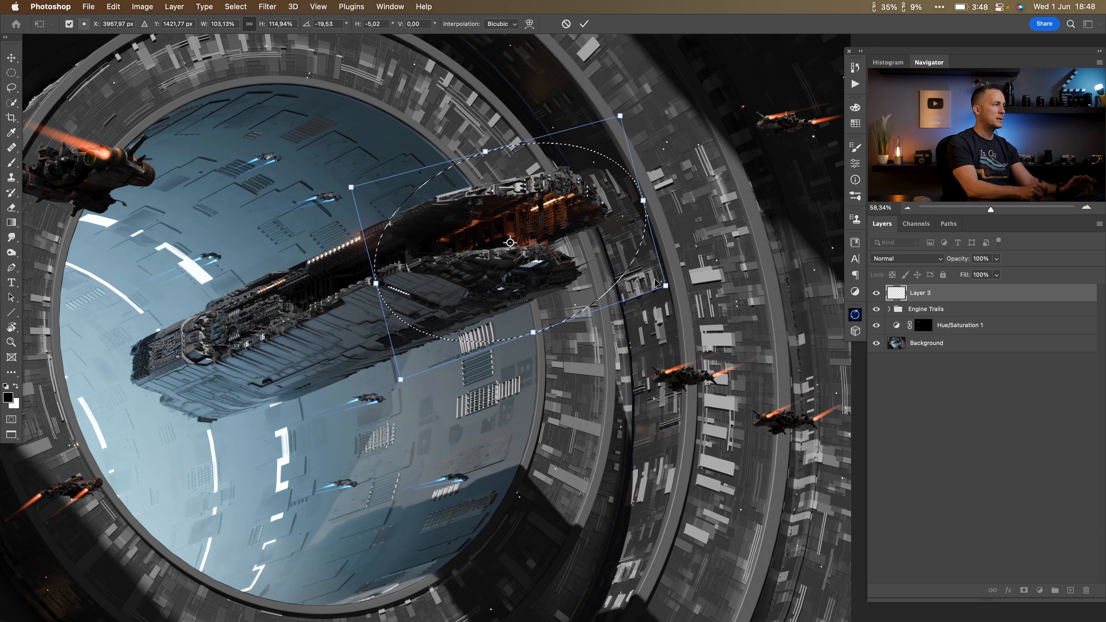
{"action": "left_click_drag", "start_coordinate": [352, 190], "coordinate": [351, 199]}
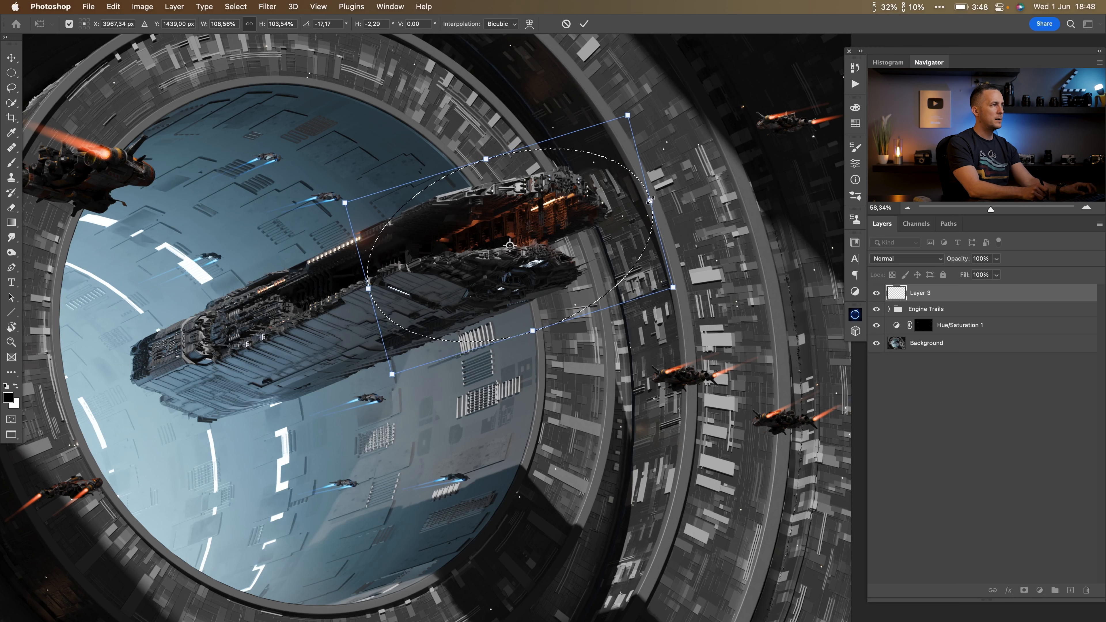
{"action": "left_click_drag", "start_coordinate": [650, 199], "coordinate": [652, 201]}
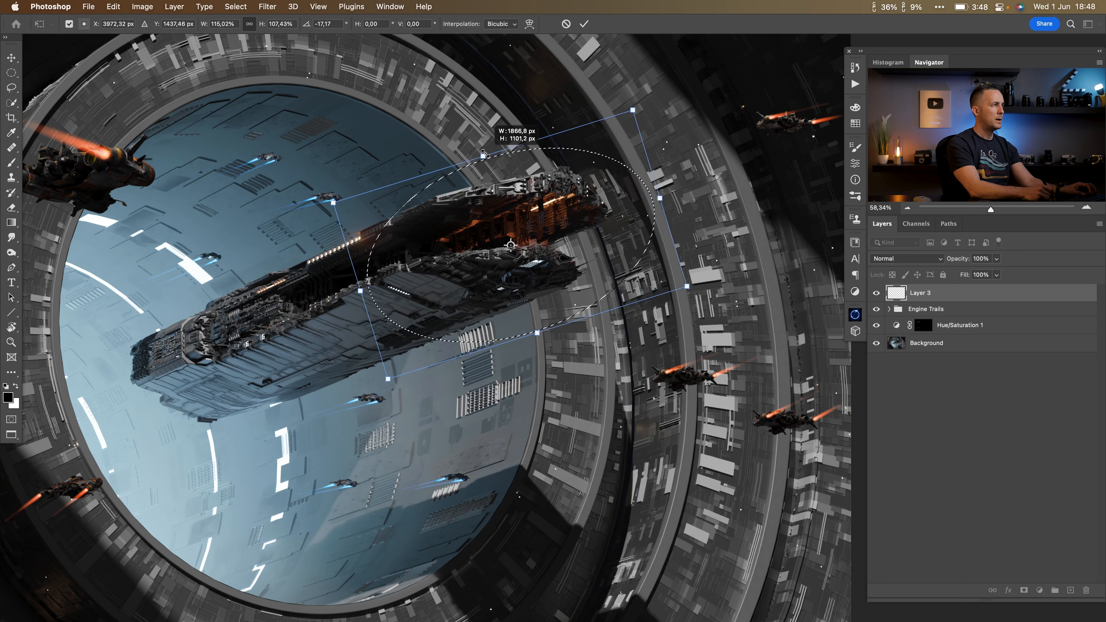
{"action": "left_click_drag", "start_coordinate": [482, 154], "coordinate": [481, 150]}
{"action": "left_click_drag", "start_coordinate": [654, 198], "coordinate": [651, 199]}
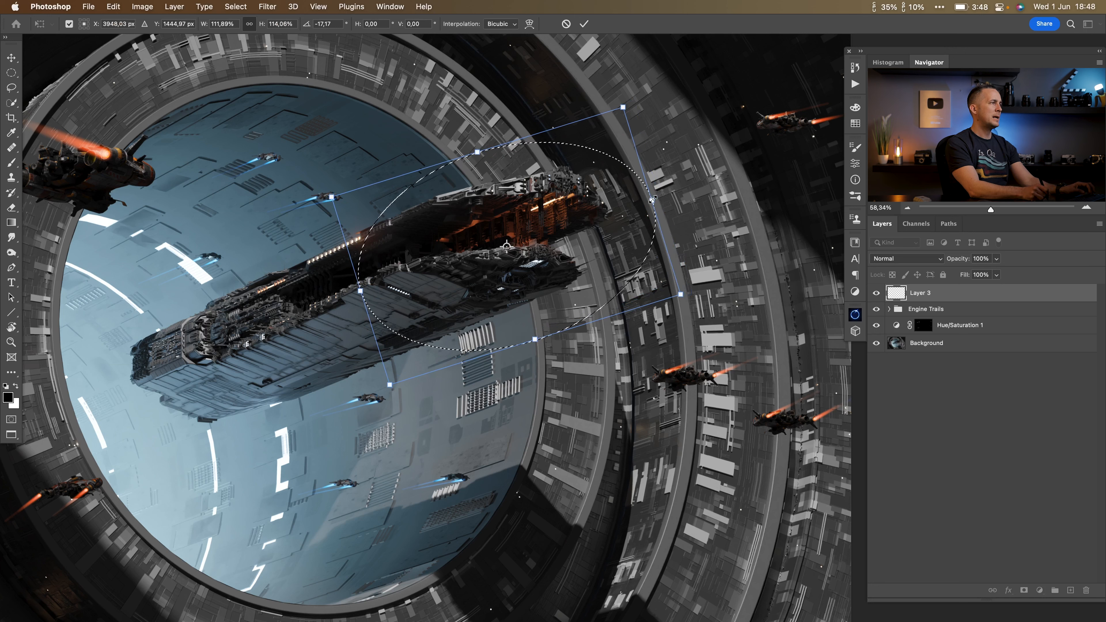
{"action": "left_click_drag", "start_coordinate": [552, 223], "coordinate": [548, 215]}
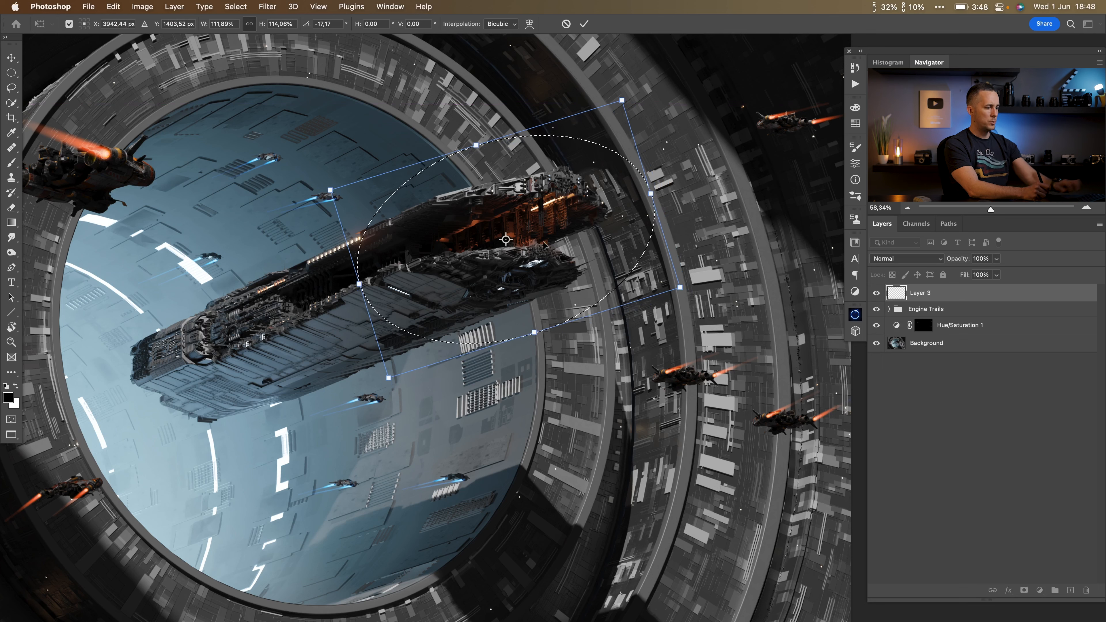
{"action": "key", "text": "Return"}
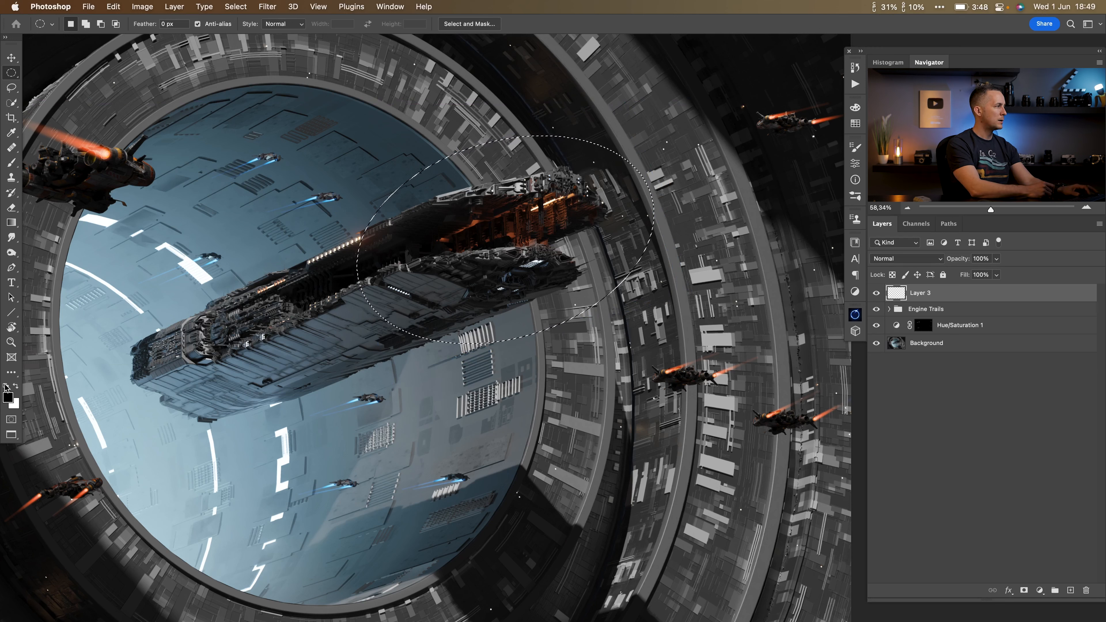
Render Clouds followed by Difference Clouds inside the elliptical selection and set the layer's blend mode to Screen
{"action": "left_click", "coordinate": [268, 9]}
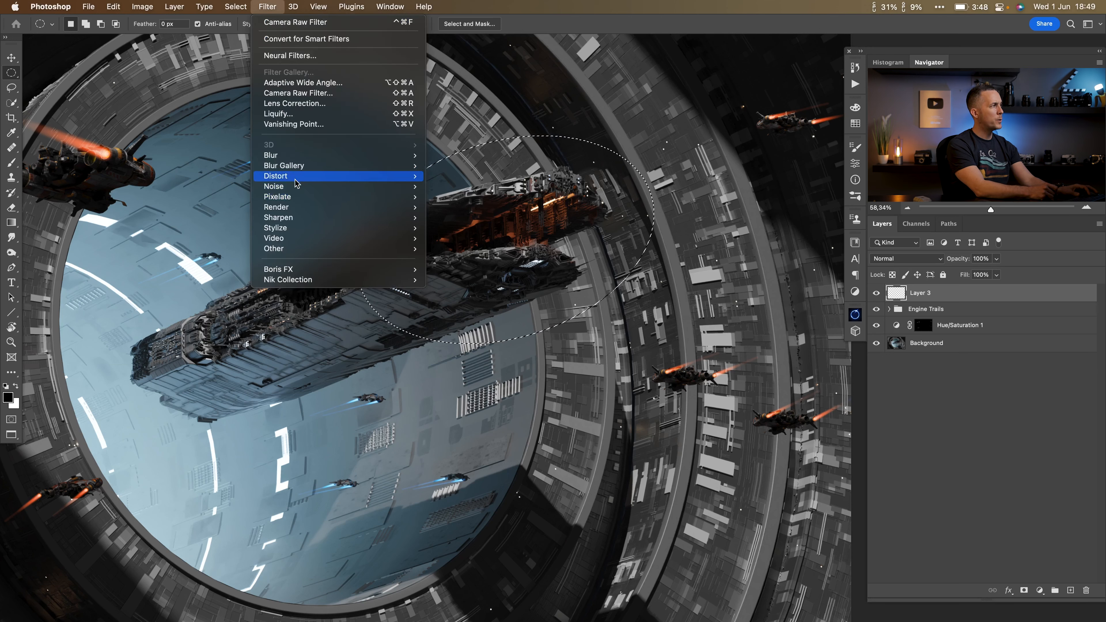
{"action": "left_click", "coordinate": [487, 247]}
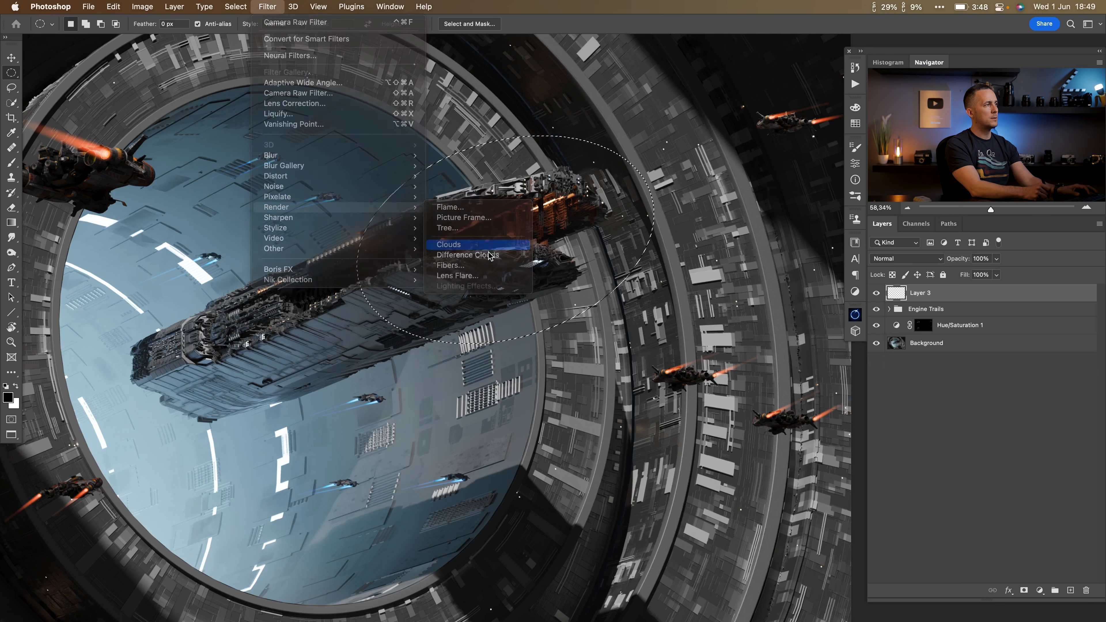
{"action": "left_click", "coordinate": [268, 8]}
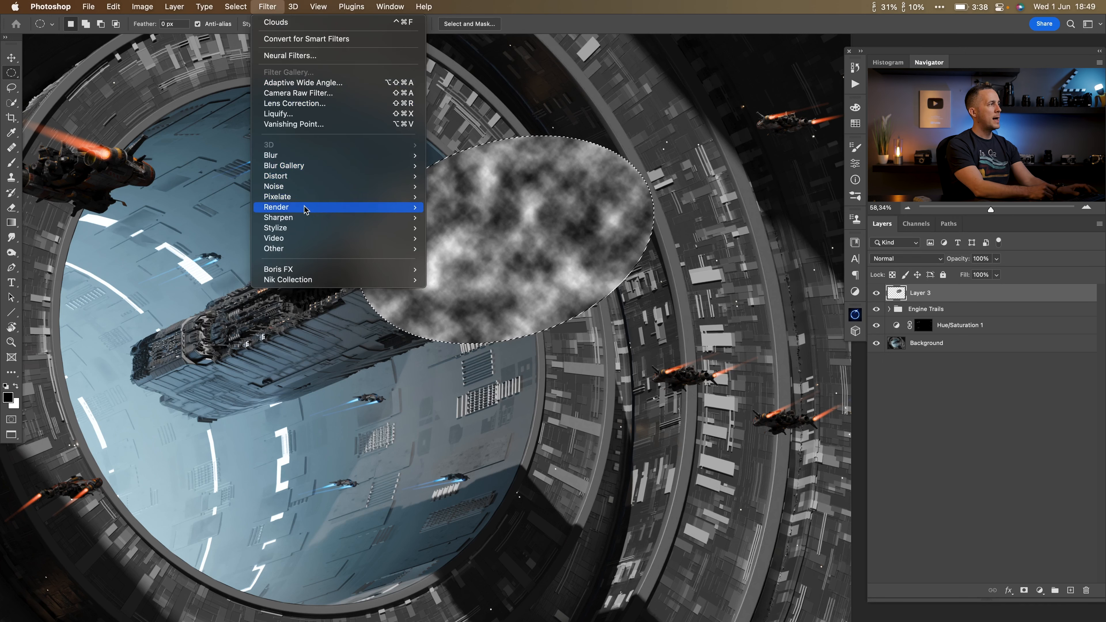
{"action": "mouse_move", "coordinate": [415, 208]}
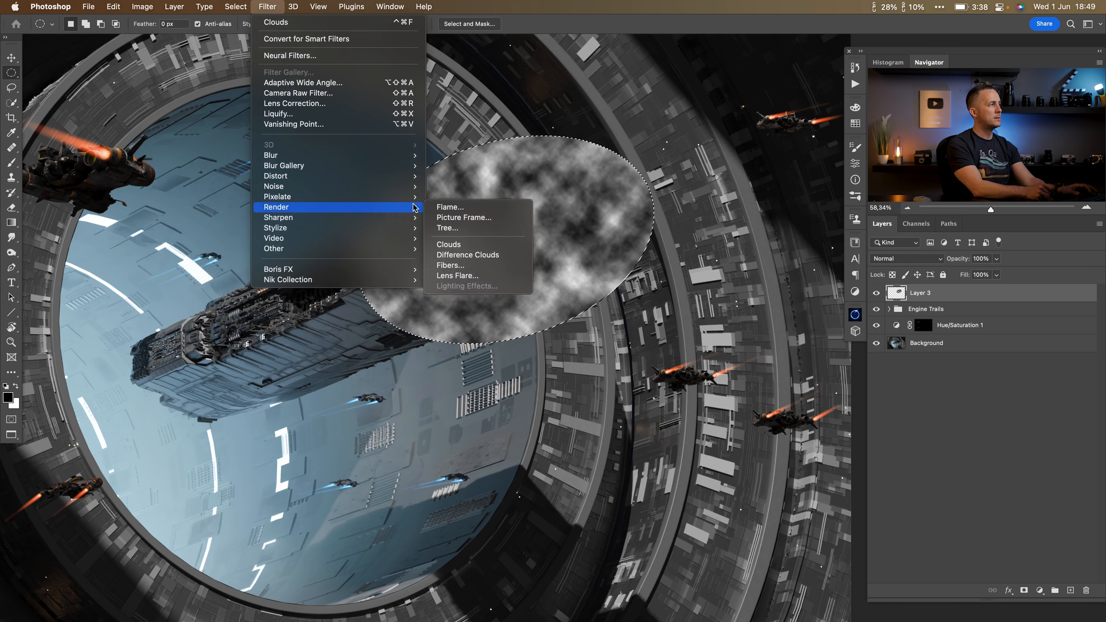
{"action": "left_click", "coordinate": [467, 255]}
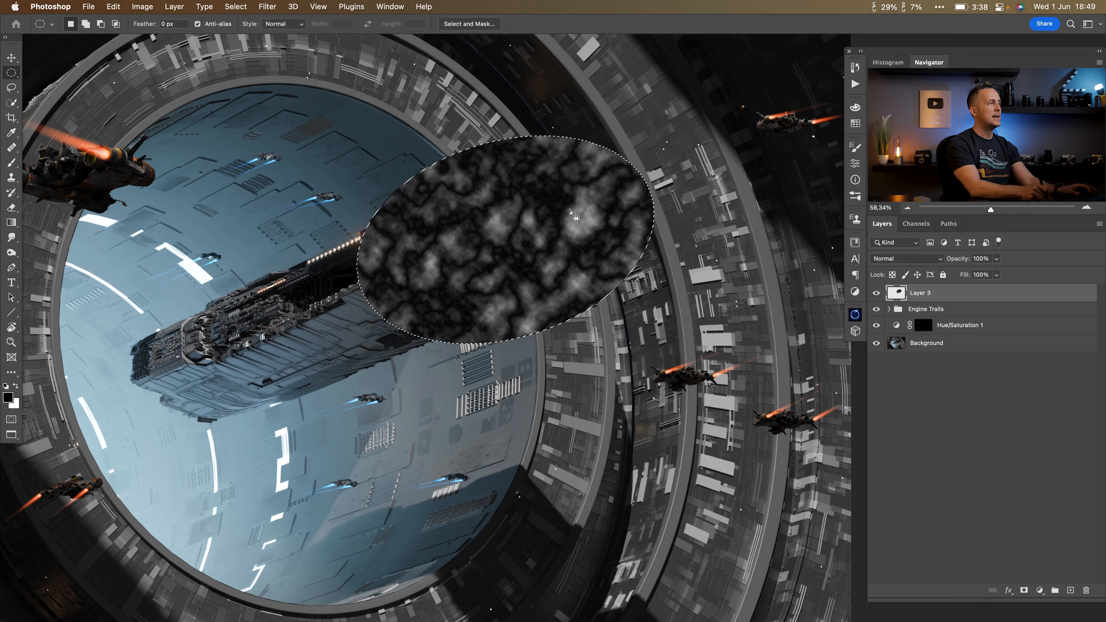
{"action": "left_click", "coordinate": [906, 258]}
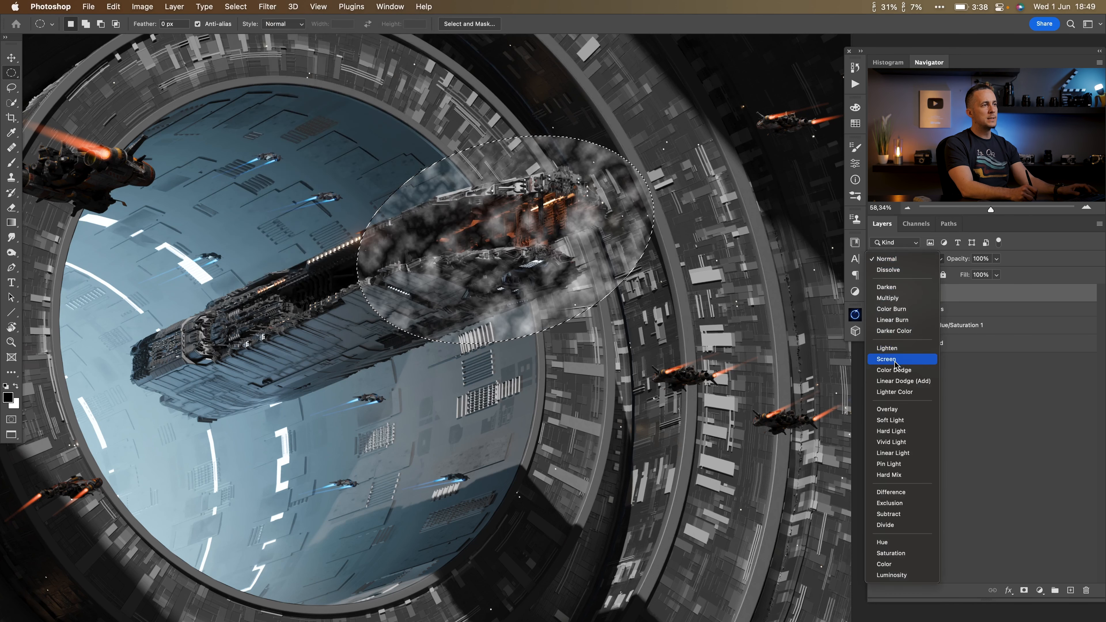
{"action": "left_click", "coordinate": [885, 358]}
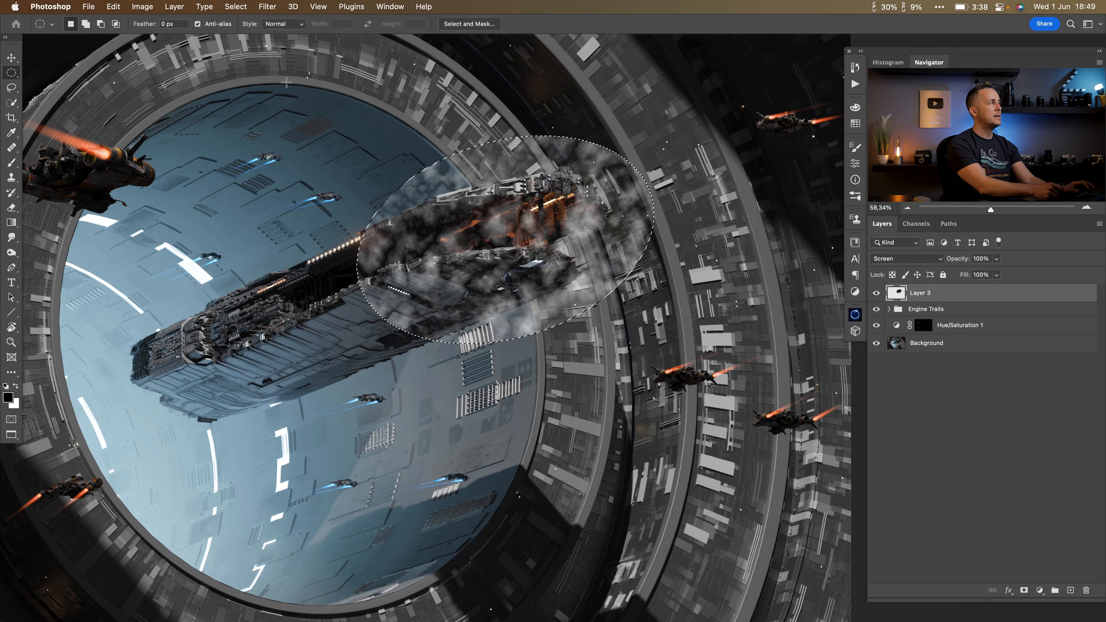
Try reapplying the Difference Clouds filter to vary the cloud pattern, and undo it
{"action": "left_click", "coordinate": [266, 7]}
{"action": "left_click", "coordinate": [304, 22]}
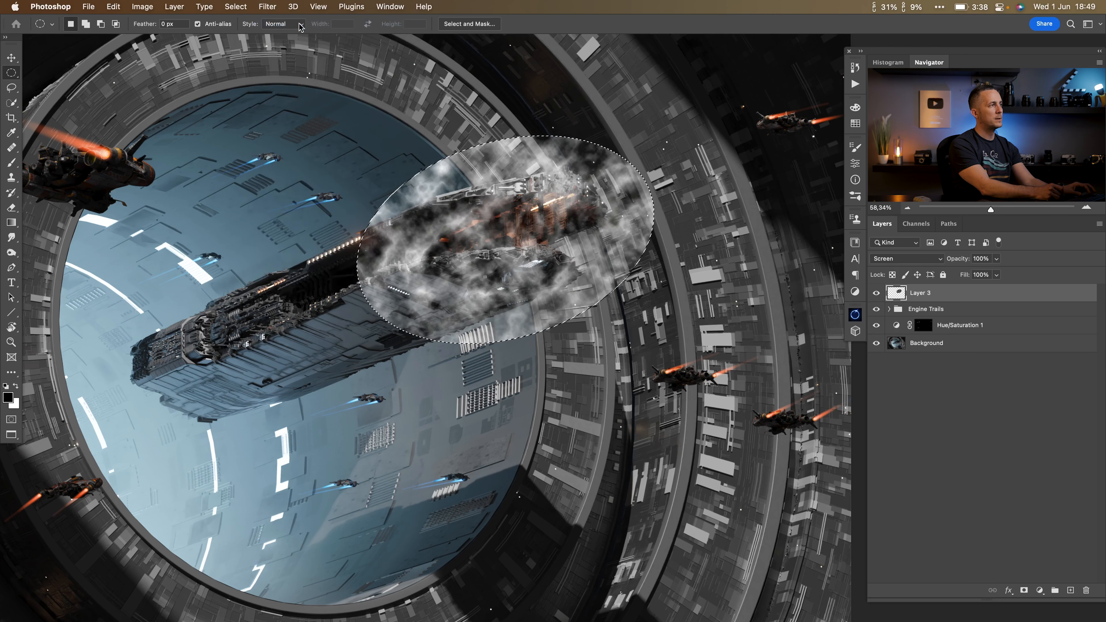
{"action": "left_click", "coordinate": [266, 6]}
{"action": "left_click", "coordinate": [275, 22]}
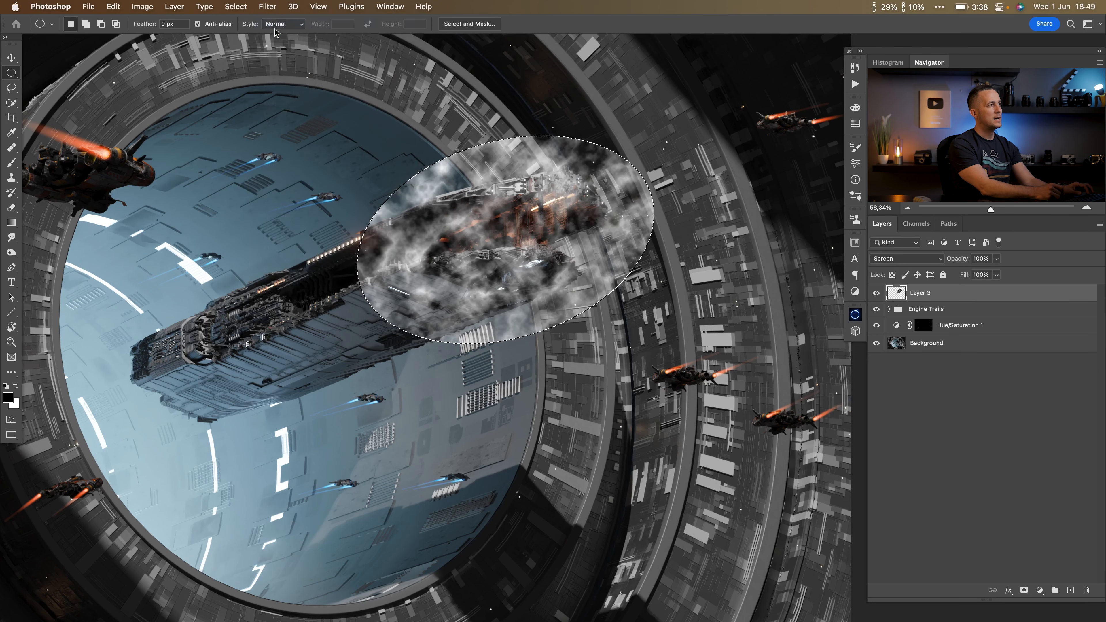
{"action": "key", "text": "super+z"}
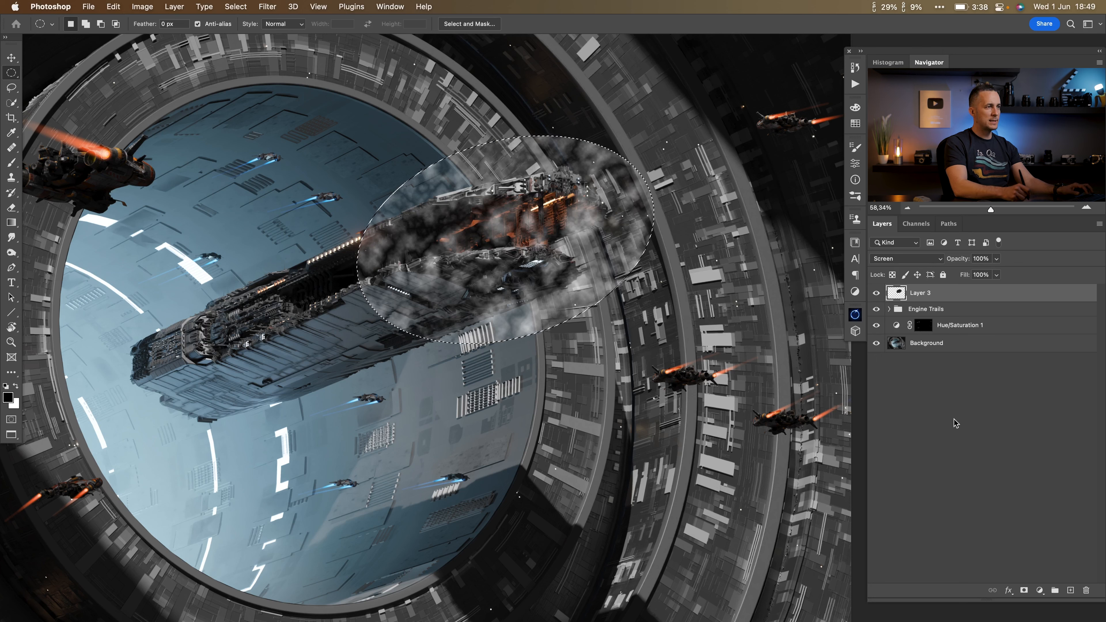
Add a new layer above the cloud layer and give it a mask made from the elliptical selection
{"action": "left_click", "coordinate": [1070, 591]}
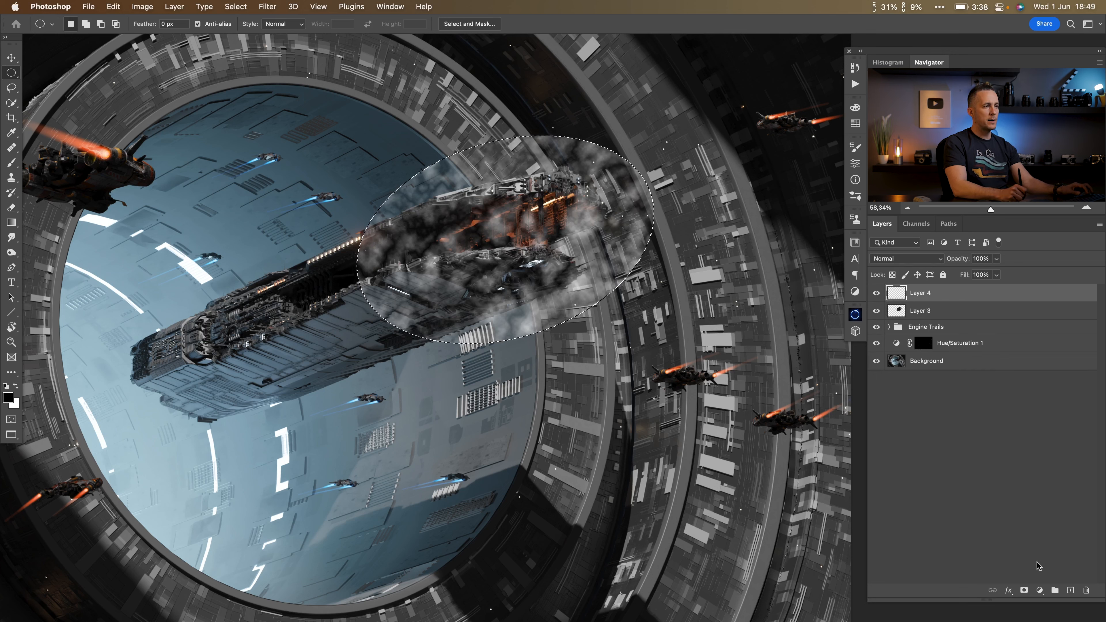
{"action": "left_click", "coordinate": [1024, 590]}
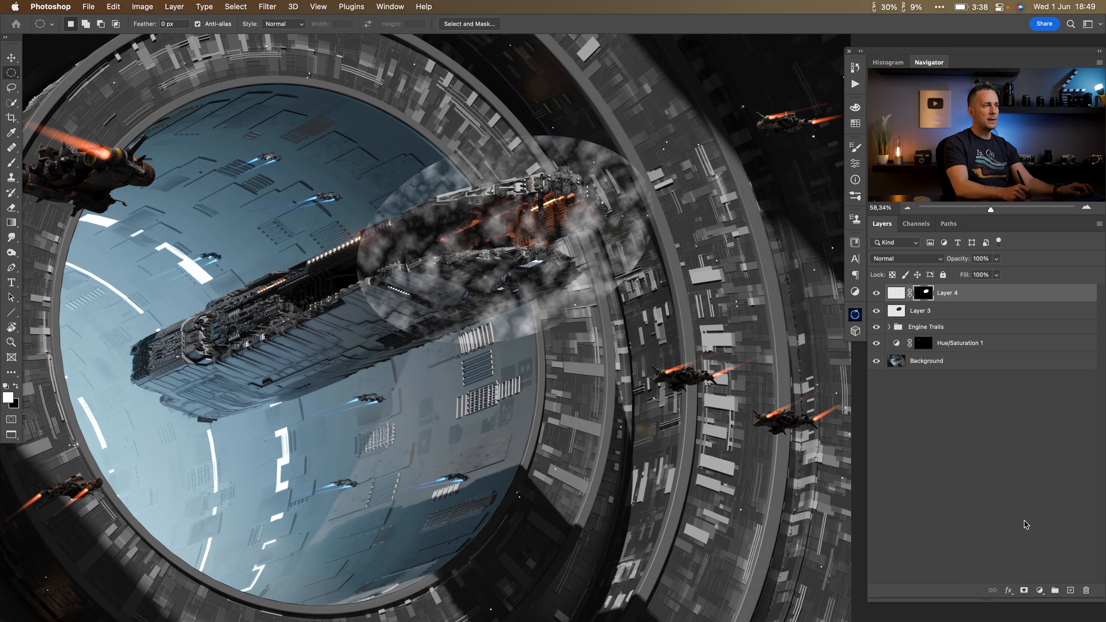
Open the cloud layer, Layer 3, in Liquify and warp the clouds into zigzag streaks across the ellipse with the Forward Warp tool
{"action": "left_click", "coordinate": [899, 313]}
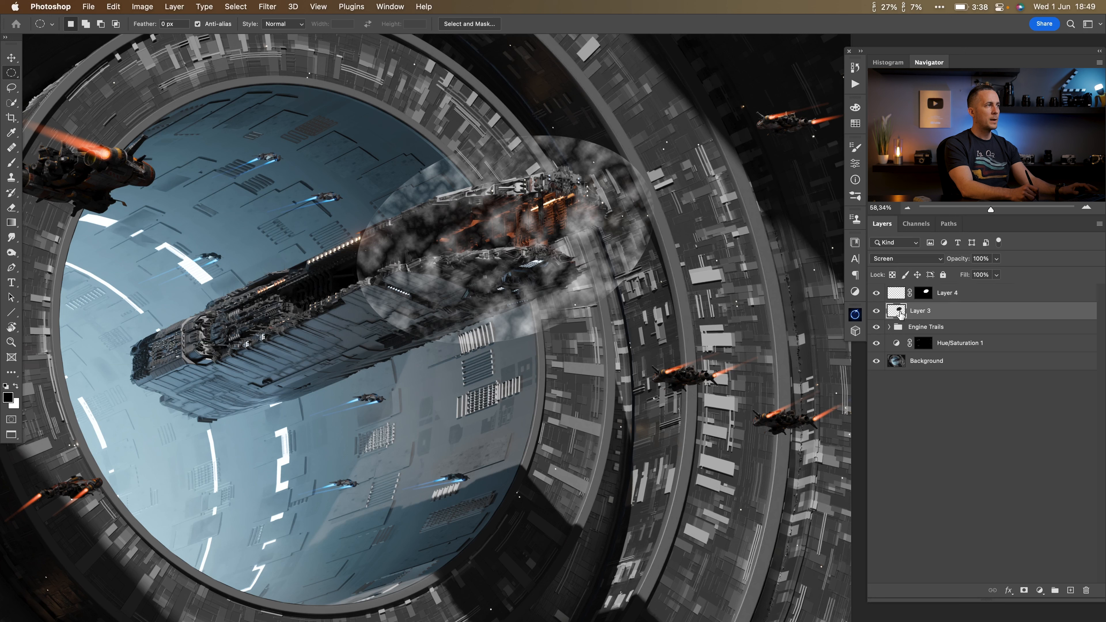
{"action": "left_click", "coordinate": [272, 10]}
{"action": "left_click", "coordinate": [338, 123]}
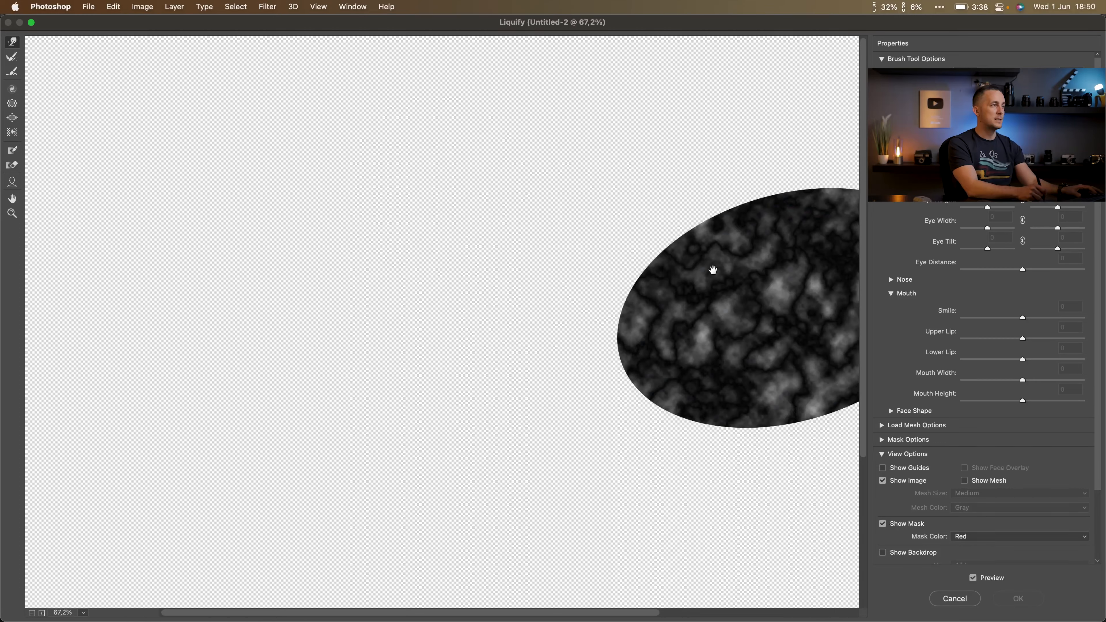
{"action": "left_click_drag", "start_coordinate": [712, 270], "coordinate": [408, 259]}
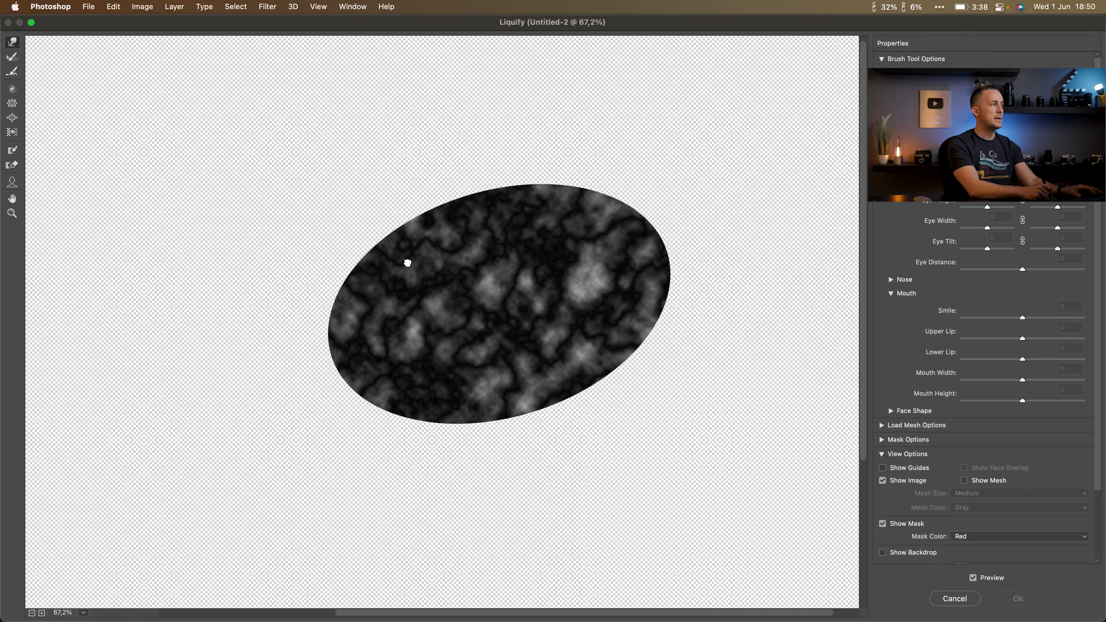
{"action": "left_click_drag", "start_coordinate": [518, 283], "coordinate": [478, 284]}
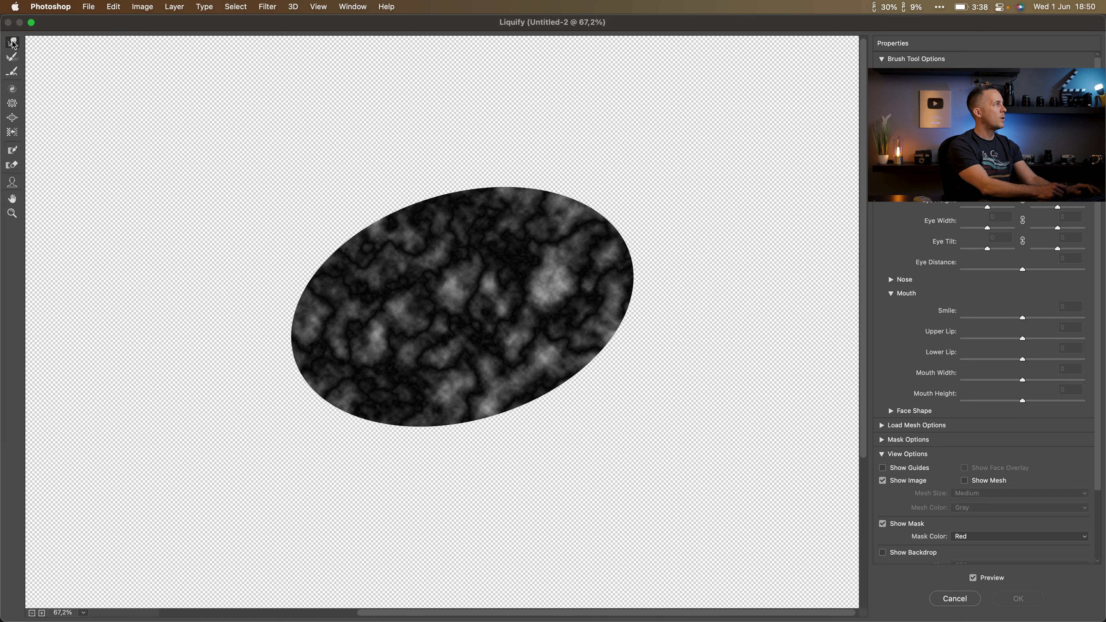
{"action": "mouse_move", "coordinate": [561, 231]}
{"action": "left_mouse_down"}
{"action": "mouse_move", "coordinate": [525, 211]}
{"action": "mouse_move", "coordinate": [593, 230]}
{"action": "mouse_move", "coordinate": [514, 204]}
{"action": "mouse_move", "coordinate": [415, 214]}
{"action": "mouse_move", "coordinate": [549, 220]}
{"action": "mouse_move", "coordinate": [527, 208]}
{"action": "mouse_move", "coordinate": [420, 212]}
{"action": "mouse_move", "coordinate": [547, 214]}
{"action": "mouse_move", "coordinate": [411, 225]}
{"action": "mouse_move", "coordinate": [543, 204]}
{"action": "mouse_move", "coordinate": [426, 206]}
{"action": "mouse_move", "coordinate": [428, 215]}
{"action": "mouse_move", "coordinate": [555, 211]}
{"action": "mouse_move", "coordinate": [429, 212]}
{"action": "mouse_move", "coordinate": [536, 223]}
{"action": "mouse_move", "coordinate": [595, 252]}
{"action": "mouse_move", "coordinate": [609, 242]}
{"action": "mouse_move", "coordinate": [545, 376]}
{"action": "mouse_move", "coordinate": [606, 266]}
{"action": "mouse_move", "coordinate": [588, 339]}
{"action": "mouse_move", "coordinate": [524, 376]}
{"action": "mouse_move", "coordinate": [628, 249]}
{"action": "mouse_move", "coordinate": [476, 410]}
{"action": "mouse_move", "coordinate": [591, 314]}
{"action": "mouse_move", "coordinate": [597, 332]}
{"action": "mouse_move", "coordinate": [495, 406]}
{"action": "mouse_move", "coordinate": [588, 303]}
{"action": "mouse_move", "coordinate": [647, 262]}
{"action": "mouse_move", "coordinate": [629, 253]}
{"action": "mouse_move", "coordinate": [633, 285]}
{"action": "mouse_move", "coordinate": [644, 283]}
{"action": "mouse_move", "coordinate": [631, 264]}
{"action": "mouse_move", "coordinate": [589, 253]}
{"action": "mouse_move", "coordinate": [539, 315]}
{"action": "mouse_move", "coordinate": [520, 326]}
{"action": "mouse_move", "coordinate": [582, 269]}
{"action": "mouse_move", "coordinate": [487, 345]}
{"action": "mouse_move", "coordinate": [584, 262]}
{"action": "mouse_move", "coordinate": [461, 365]}
{"action": "mouse_move", "coordinate": [578, 281]}
{"action": "mouse_move", "coordinate": [444, 381]}
{"action": "mouse_move", "coordinate": [557, 315]}
{"action": "mouse_move", "coordinate": [445, 373]}
{"action": "mouse_move", "coordinate": [557, 254]}
{"action": "mouse_move", "coordinate": [516, 245]}
{"action": "mouse_move", "coordinate": [407, 267]}
{"action": "mouse_move", "coordinate": [527, 252]}
{"action": "mouse_move", "coordinate": [360, 272]}
{"action": "mouse_move", "coordinate": [542, 247]}
{"action": "mouse_move", "coordinate": [366, 260]}
{"action": "mouse_move", "coordinate": [547, 246]}
{"action": "mouse_move", "coordinate": [350, 285]}
{"action": "mouse_move", "coordinate": [506, 246]}
{"action": "mouse_move", "coordinate": [375, 262]}
{"action": "mouse_move", "coordinate": [539, 258]}
{"action": "mouse_move", "coordinate": [374, 366]}
{"action": "mouse_move", "coordinate": [547, 262]}
{"action": "mouse_move", "coordinate": [519, 254]}
{"action": "mouse_move", "coordinate": [357, 329]}
{"action": "mouse_move", "coordinate": [555, 250]}
{"action": "mouse_move", "coordinate": [445, 286]}
{"action": "mouse_move", "coordinate": [466, 355]}
{"action": "mouse_move", "coordinate": [457, 362]}
{"action": "mouse_move", "coordinate": [599, 312]}
{"action": "mouse_move", "coordinate": [501, 394]}
{"action": "mouse_move", "coordinate": [441, 397]}
{"action": "left_mouse_up"}
{"action": "key", "text": "bracketleft"}
{"action": "key", "text": "bracketleft"}
{"action": "key", "text": "bracketleft"}
{"action": "key", "text": "bracketleft"}
{"action": "key", "text": "bracketleft"}
{"action": "key", "text": "bracketleft"}
{"action": "key", "text": "bracketright"}
{"action": "key", "text": "bracketright"}
{"action": "key", "text": "bracketright"}
{"action": "key", "text": "bracketright"}
{"action": "key", "text": "bracketright"}
{"action": "key", "text": "bracketright"}
{"action": "left_click_drag", "start_coordinate": [619, 257], "coordinate": [637, 241]}
{"action": "mouse_move", "coordinate": [558, 194]}
{"action": "left_mouse_down"}
{"action": "mouse_move", "coordinate": [545, 178]}
{"action": "mouse_move", "coordinate": [564, 186]}
{"action": "left_mouse_up"}
Reshape the streaks near the ellipse's upper-right end with a smaller Forward Warp brush
{"action": "key", "text": "bracketleft"}
{"action": "key", "text": "bracketleft"}
{"action": "key", "text": "bracketleft"}
{"action": "key", "text": "bracketleft"}
{"action": "key", "text": "bracketleft"}
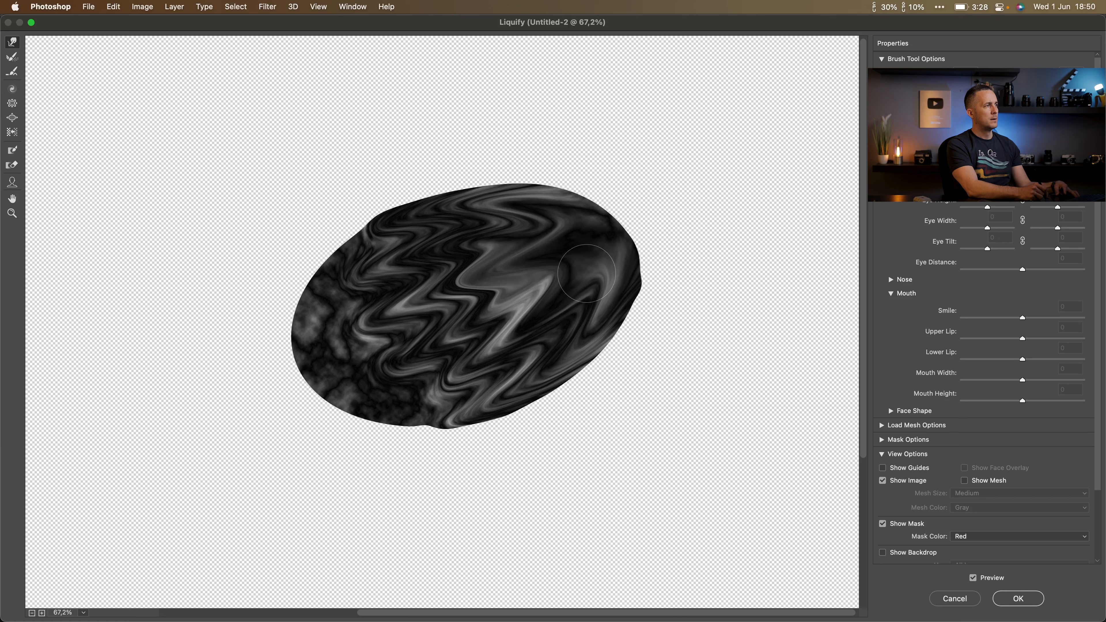
{"action": "left_click_drag", "start_coordinate": [588, 276], "coordinate": [611, 254]}
{"action": "key", "text": "bracketright"}
{"action": "key", "text": "bracketright"}
{"action": "left_click_drag", "start_coordinate": [547, 243], "coordinate": [546, 228]}
{"action": "key", "text": "bracketleft"}
{"action": "key", "text": "bracketleft"}
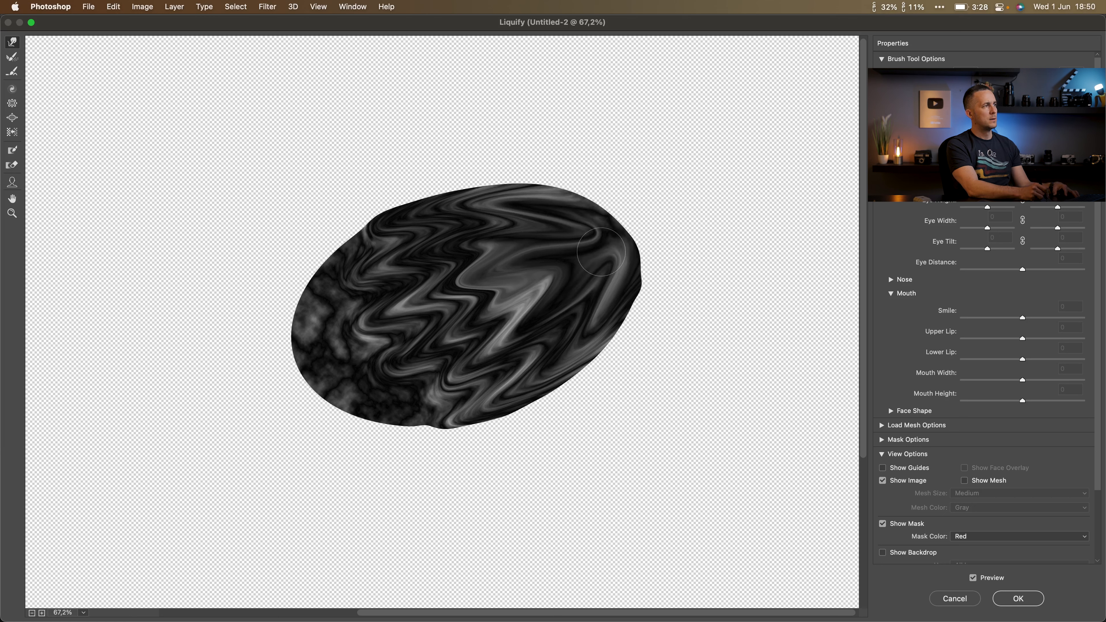
{"action": "left_click_drag", "start_coordinate": [559, 277], "coordinate": [602, 238]}
{"action": "left_click_drag", "start_coordinate": [572, 197], "coordinate": [589, 207]}
Push the ellipse's right, upper and lower-right edges with a larger Forward Warp brush and apply the Liquify filter
{"action": "key", "text": "bracketright"}
{"action": "key", "text": "bracketright"}
{"action": "key", "text": "bracketright"}
{"action": "key", "text": "bracketright"}
{"action": "key", "text": "bracketright"}
{"action": "key", "text": "bracketright"}
{"action": "left_click_drag", "start_coordinate": [637, 293], "coordinate": [642, 298]}
{"action": "left_click_drag", "start_coordinate": [606, 234], "coordinate": [612, 229]}
{"action": "left_click_drag", "start_coordinate": [570, 194], "coordinate": [538, 188]}
{"action": "left_click_drag", "start_coordinate": [586, 339], "coordinate": [596, 340]}
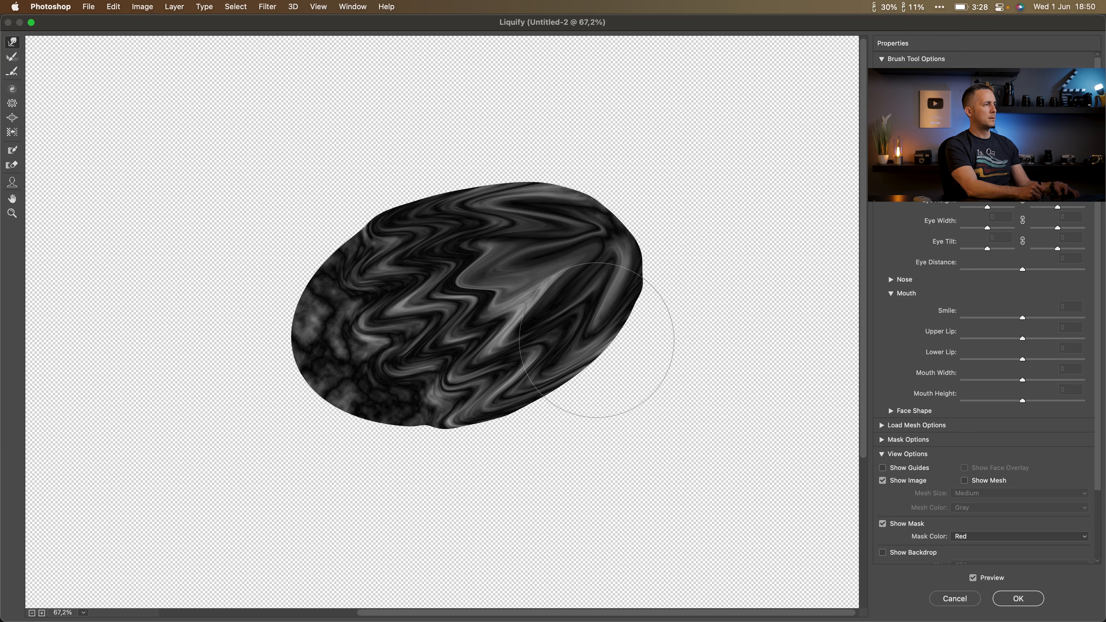
{"action": "left_click", "coordinate": [1012, 599]}
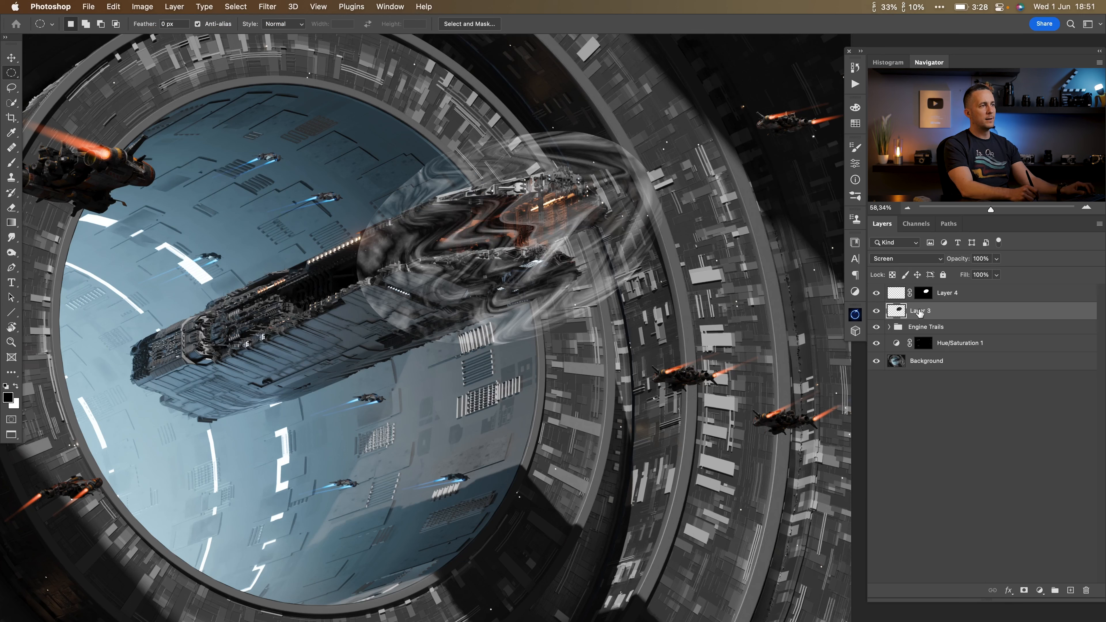
Load Layer 4's elliptical mask as a selection, invert it, and dismiss the Bridge installation prompt and the Creative Cloud window
{"action": "left_click", "coordinate": [925, 296], "text": "super"}
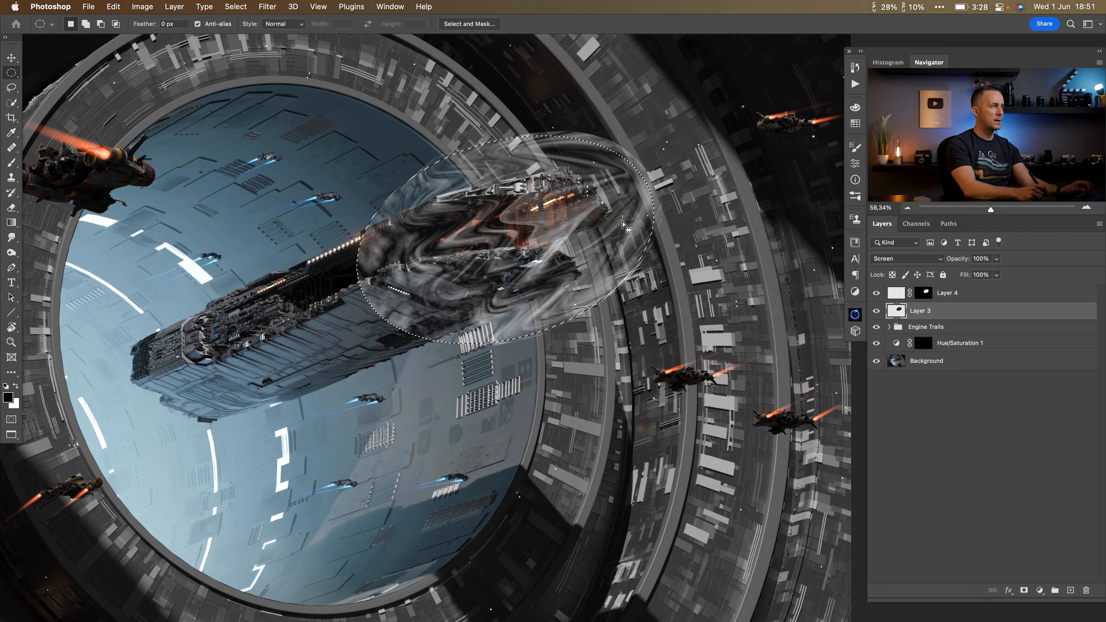
{"action": "key", "text": "super+shift+i"}
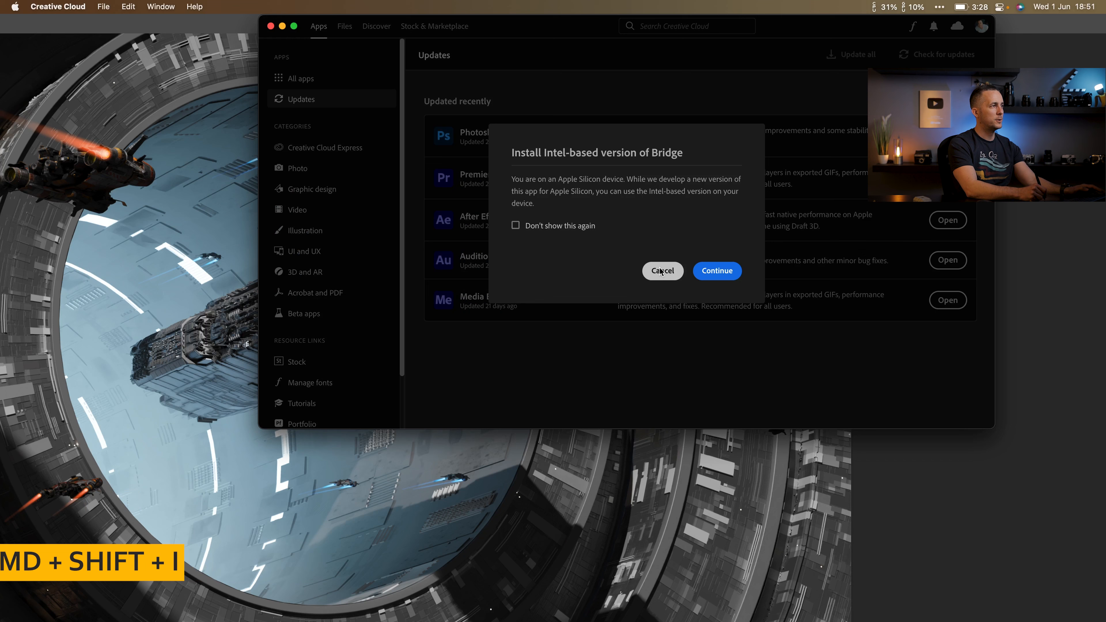
{"action": "left_click", "coordinate": [660, 273]}
{"action": "left_click", "coordinate": [270, 25]}
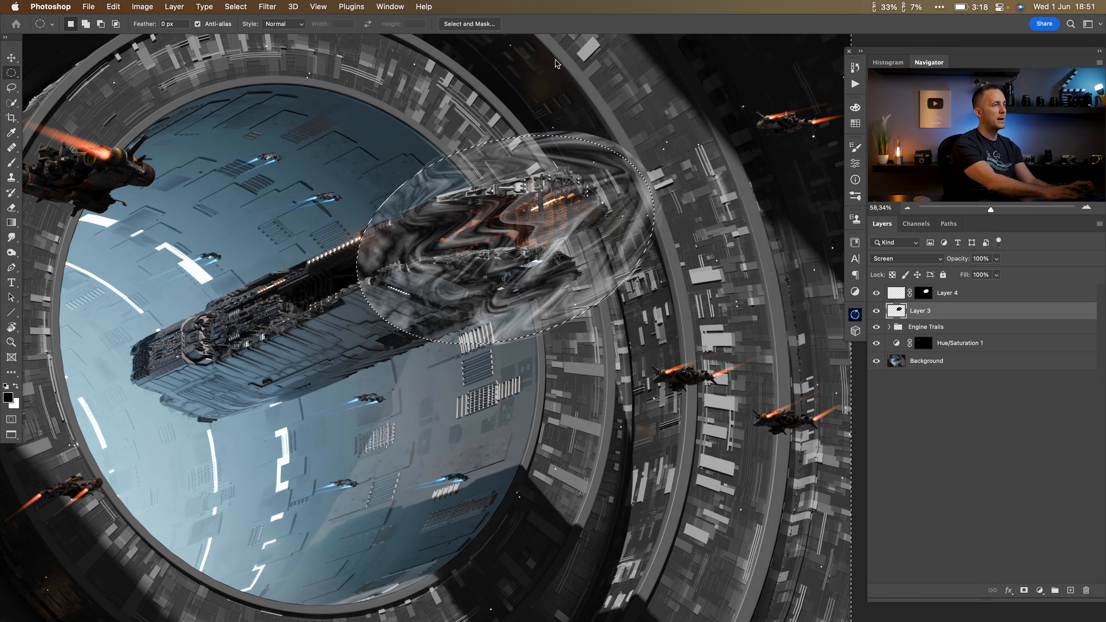
{"action": "left_click_drag", "start_coordinate": [623, 192], "coordinate": [715, 217]}
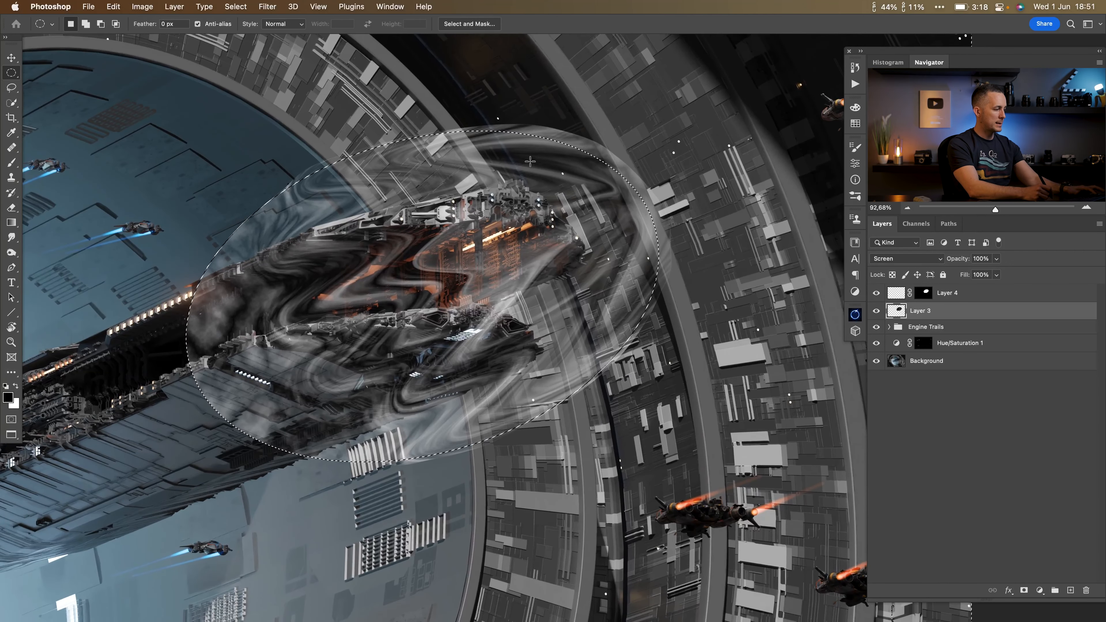
Erase the cloud streaks spilling outside the ellipse's upper-right edge with a 200 px eraser, and deselect
{"action": "key", "text": "e"}
{"action": "key", "text": "bracketright"}
{"action": "key", "text": "bracketright"}
{"action": "key", "text": "bracketright"}
{"action": "key", "text": "bracketright"}
{"action": "key", "text": "bracketright"}
{"action": "key", "text": "bracketright"}
{"action": "key", "text": "bracketright"}
{"action": "key", "text": "bracketright"}
{"action": "key", "text": "bracketright"}
{"action": "key", "text": "bracketright"}
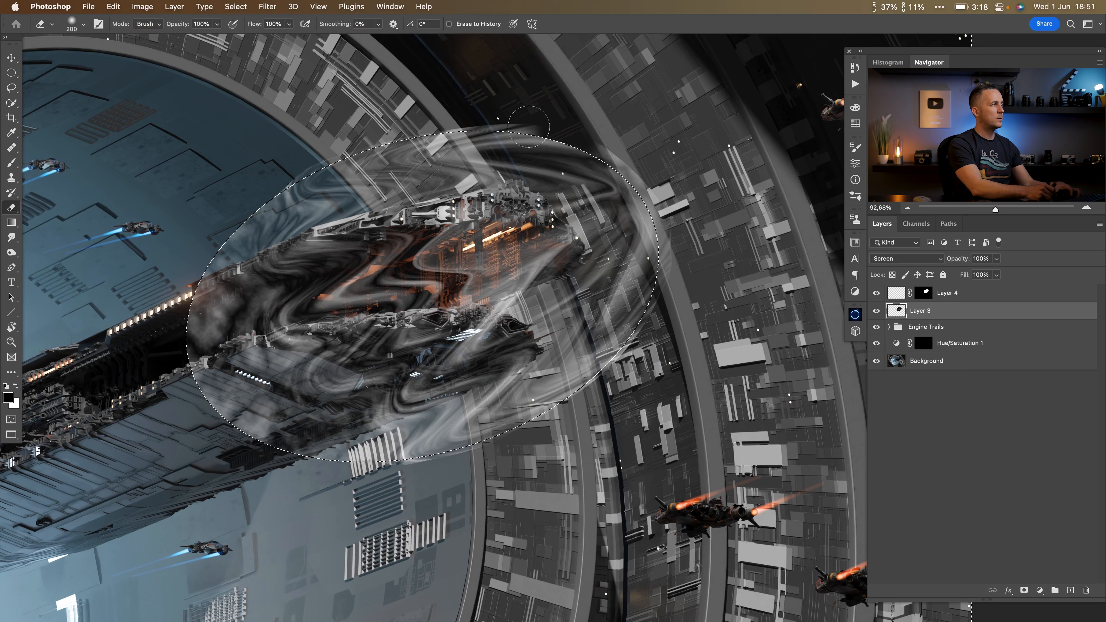
{"action": "mouse_move", "coordinate": [618, 152]}
{"action": "left_mouse_down"}
{"action": "mouse_move", "coordinate": [670, 267]}
{"action": "mouse_move", "coordinate": [633, 327]}
{"action": "mouse_move", "coordinate": [464, 454]}
{"action": "mouse_move", "coordinate": [396, 483]}
{"action": "mouse_move", "coordinate": [210, 396]}
{"action": "mouse_move", "coordinate": [470, 134]}
{"action": "mouse_move", "coordinate": [639, 235]}
{"action": "left_mouse_up"}
{"action": "key", "text": "super+d"}
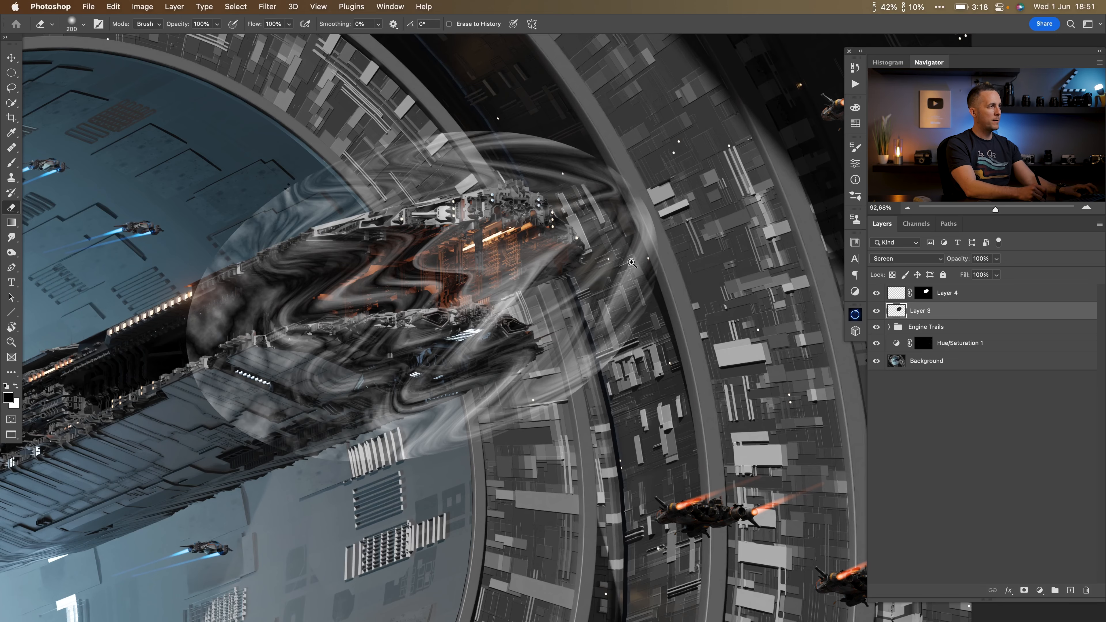
Apply a Gaussian Blur with a radius of 3.3 pixels to the warped cloud layer, Layer 3
{"action": "scroll", "coordinate": [635, 238], "scroll_direction": "down", "scroll_amount": 3}
{"action": "left_click_drag", "start_coordinate": [926, 296], "coordinate": [924, 311]}
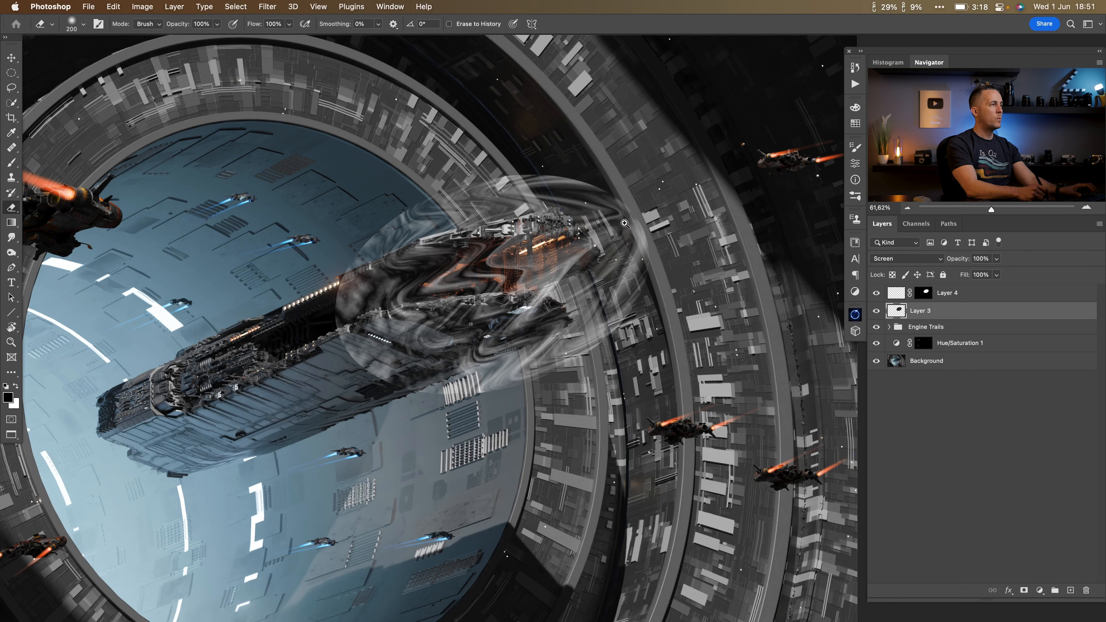
{"action": "scroll", "coordinate": [625, 223], "scroll_direction": "up", "scroll_amount": 4}
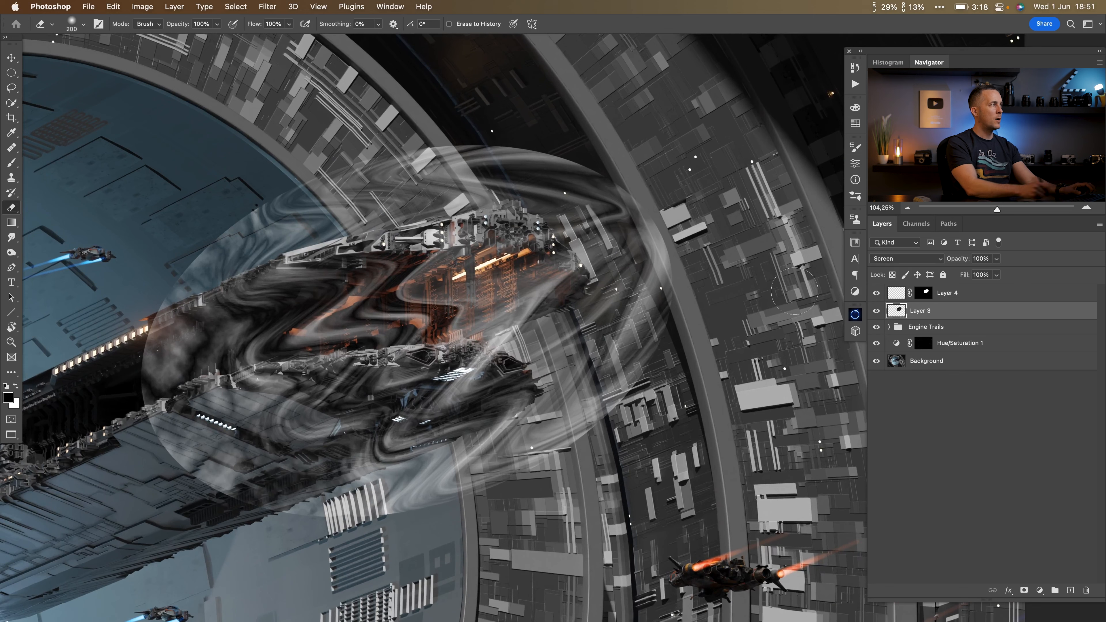
{"action": "left_click", "coordinate": [267, 8]}
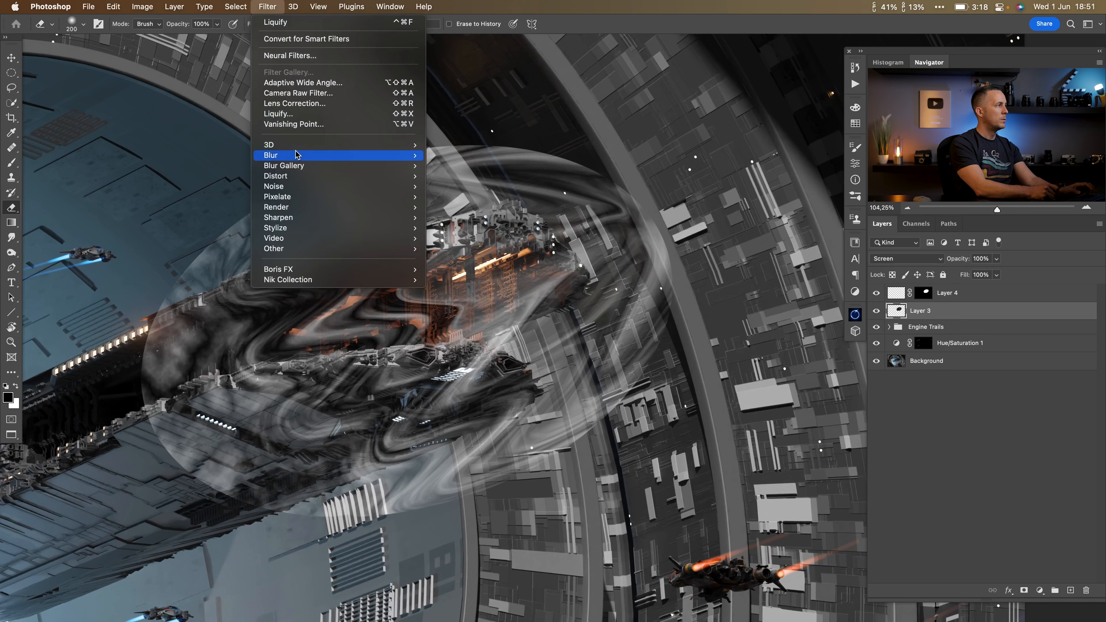
{"action": "mouse_move", "coordinate": [414, 156]}
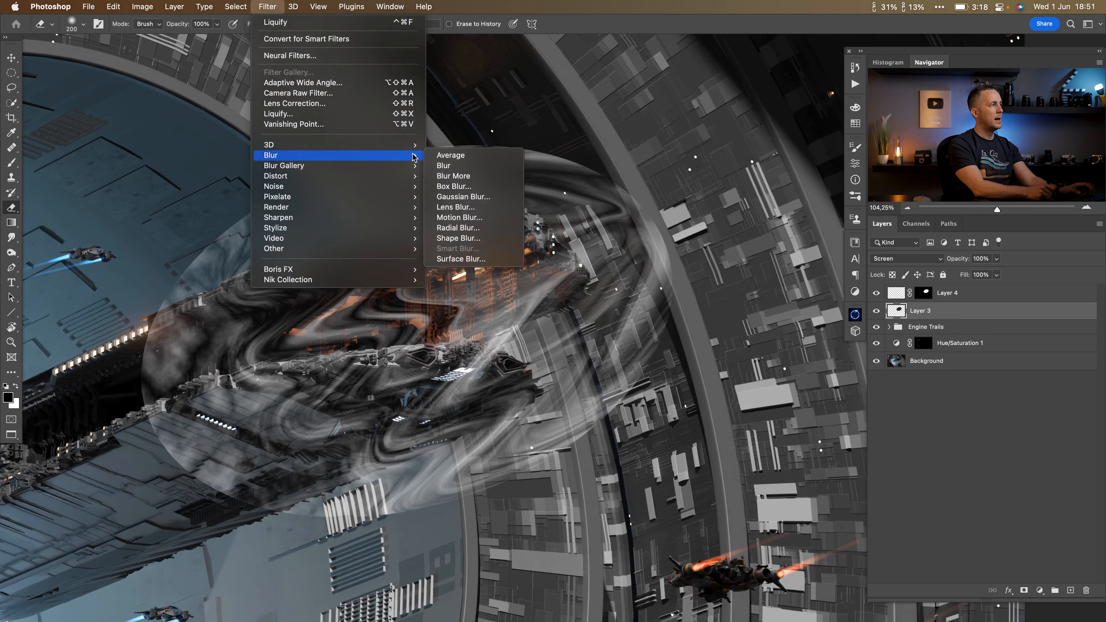
{"action": "left_click", "coordinate": [474, 198]}
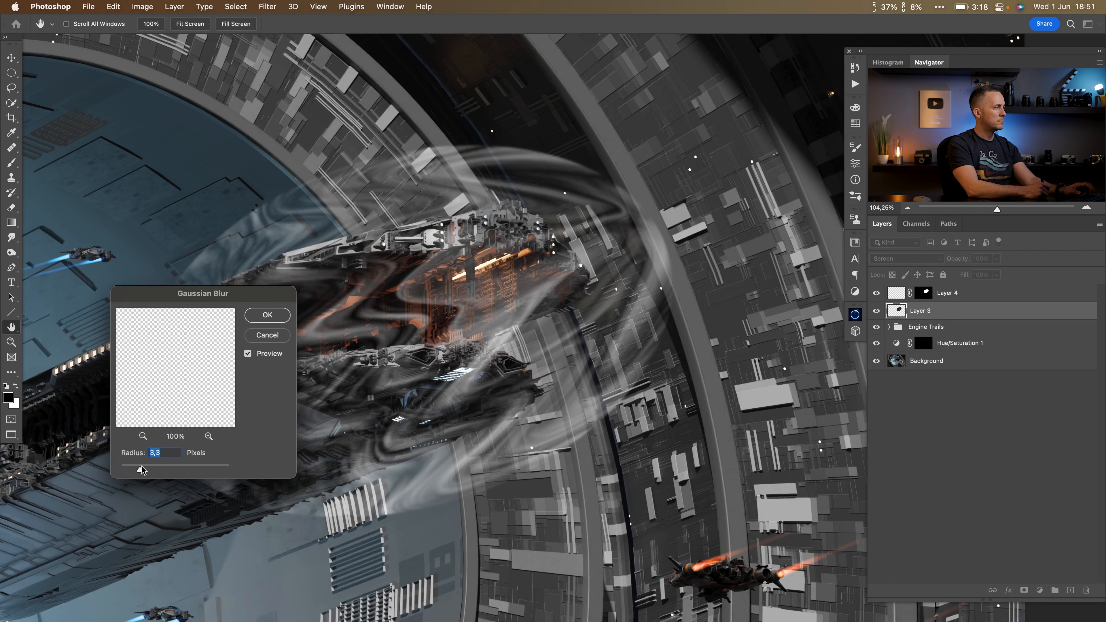
{"action": "left_click", "coordinate": [278, 318]}
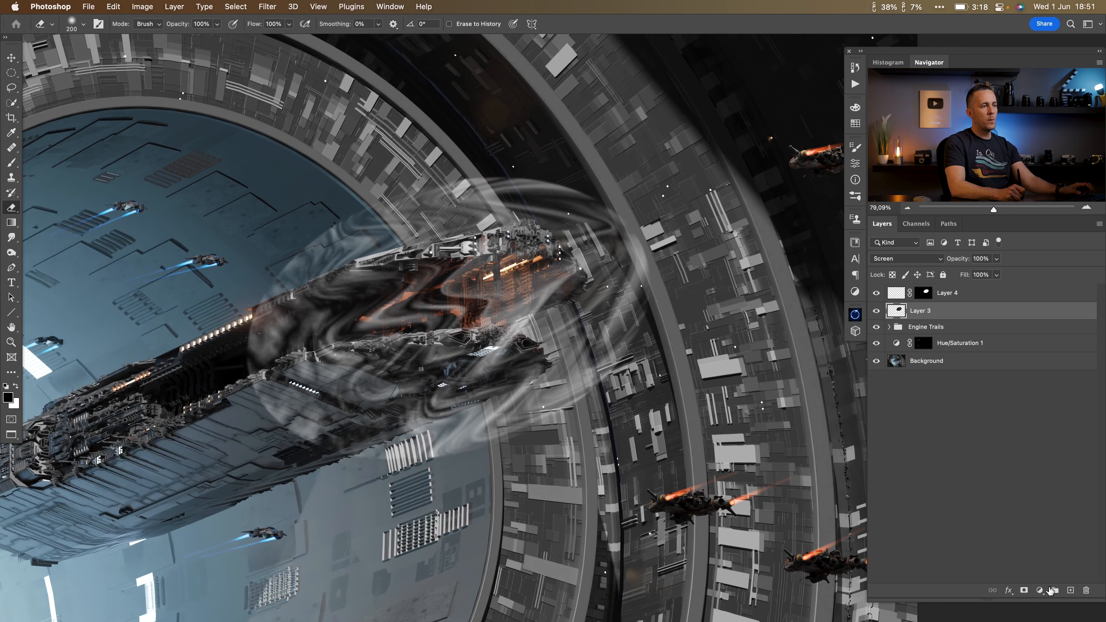
Add a Hue/Saturation adjustment layer above Layer 3 and clip it to that layer
{"action": "left_click", "coordinate": [1039, 590]}
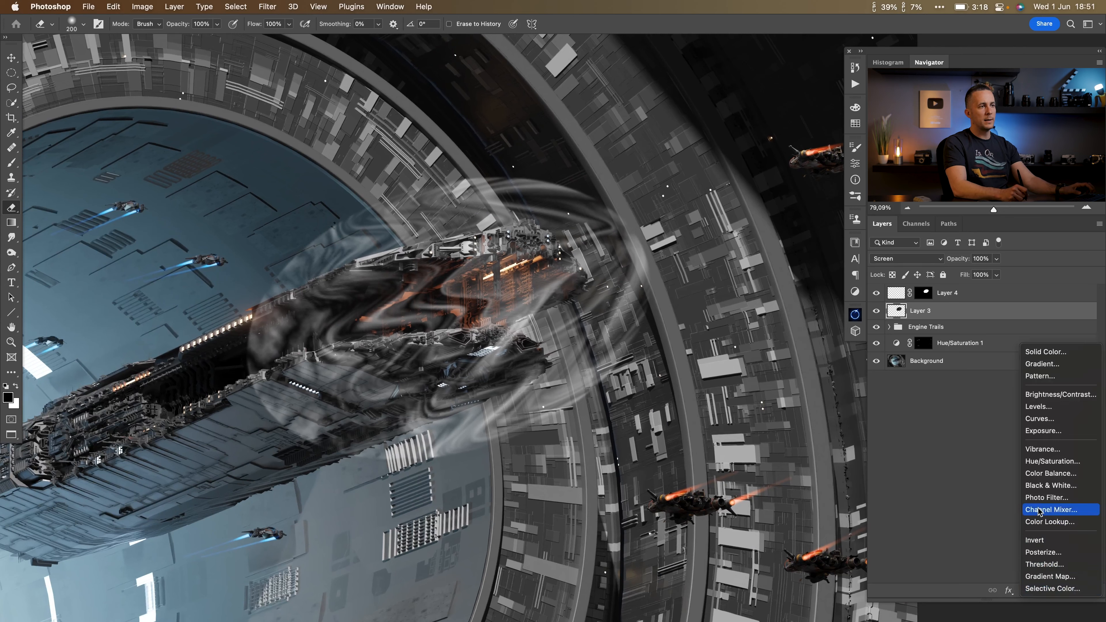
{"action": "left_click", "coordinate": [1041, 462]}
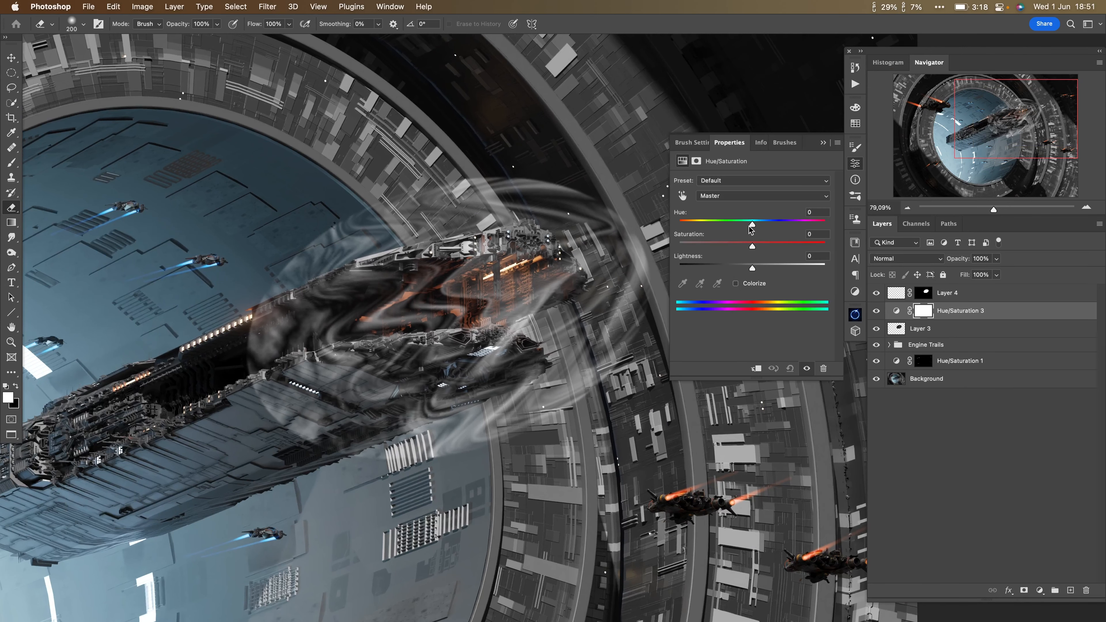
{"action": "left_click", "coordinate": [755, 369]}
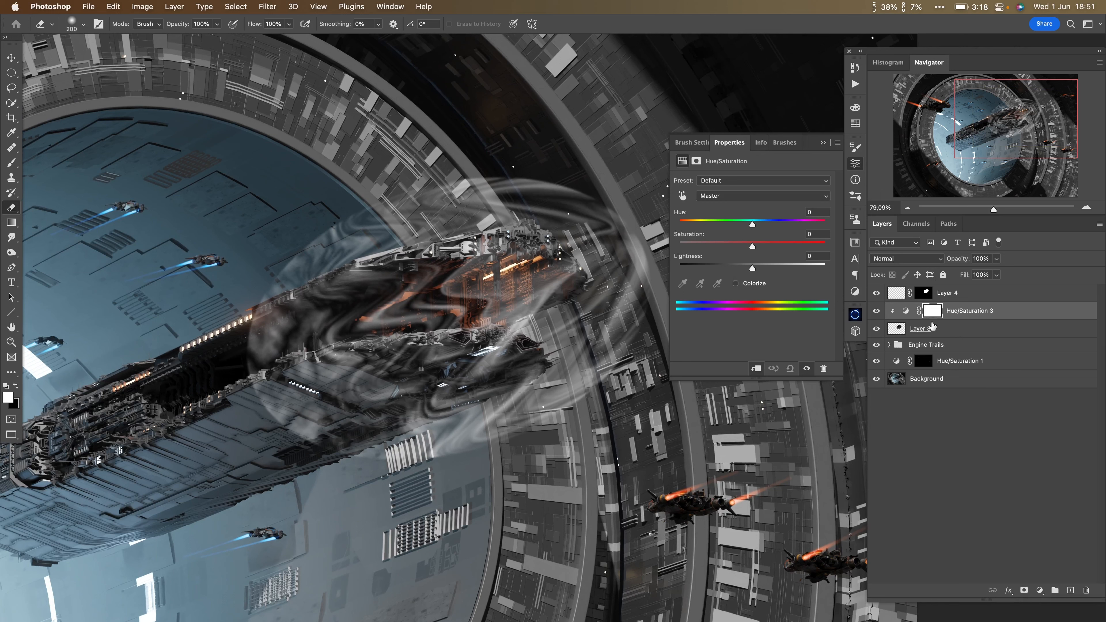
Rename Layer 3 to Force Field
{"action": "double_click", "coordinate": [922, 327]}
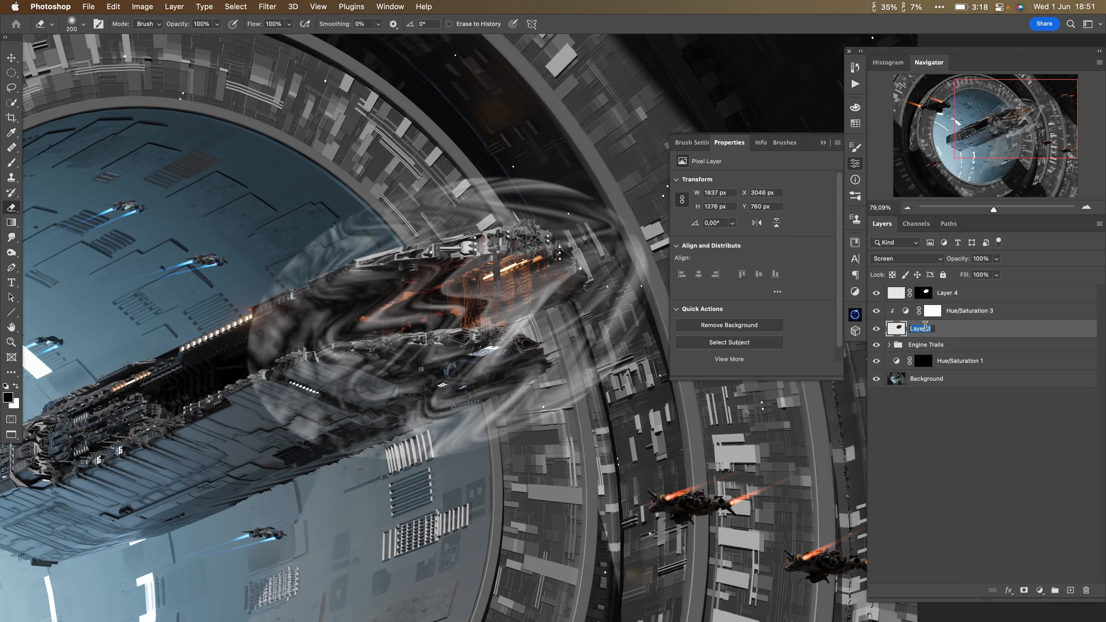
{"action": "type", "text": "Force Field"}
{"action": "key", "text": "Return"}
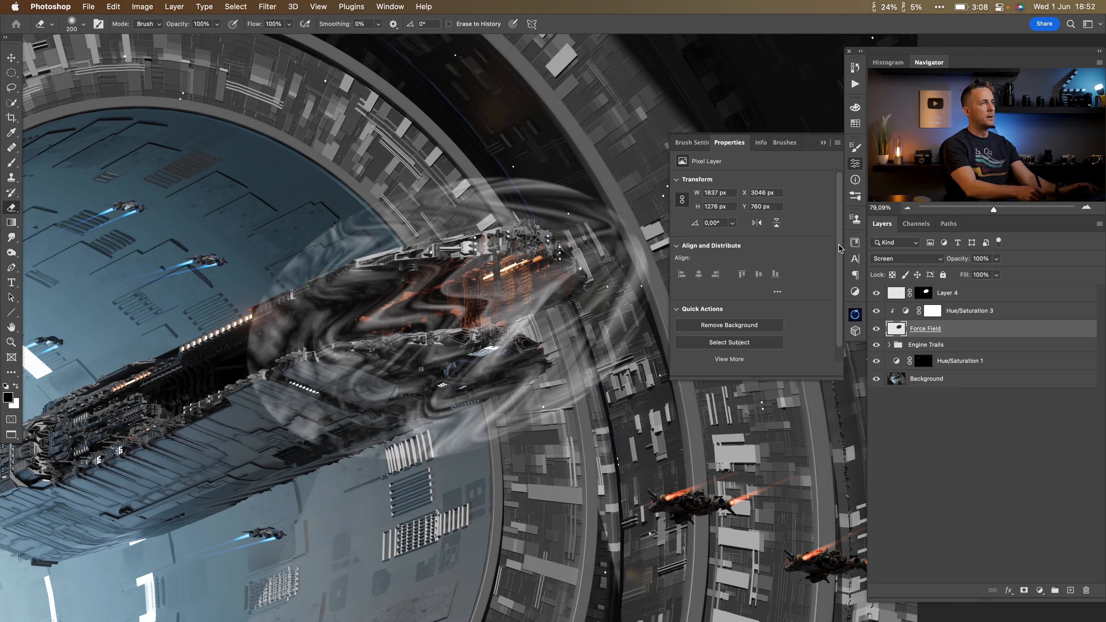
{"action": "left_click", "coordinate": [823, 143]}
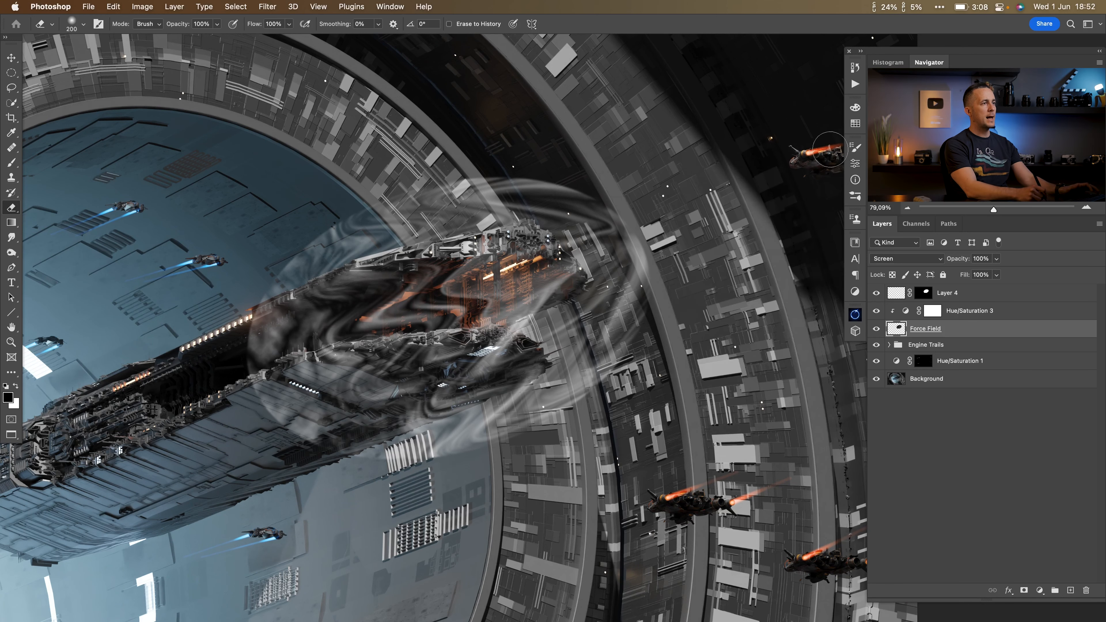
Colorize the force field blue in its clipped Hue/Saturation adjustment with hue 209 and a slightly higher saturation
{"action": "double_click", "coordinate": [906, 310]}
{"action": "left_click", "coordinate": [736, 283]}
{"action": "left_click_drag", "start_coordinate": [713, 227], "coordinate": [765, 229]}
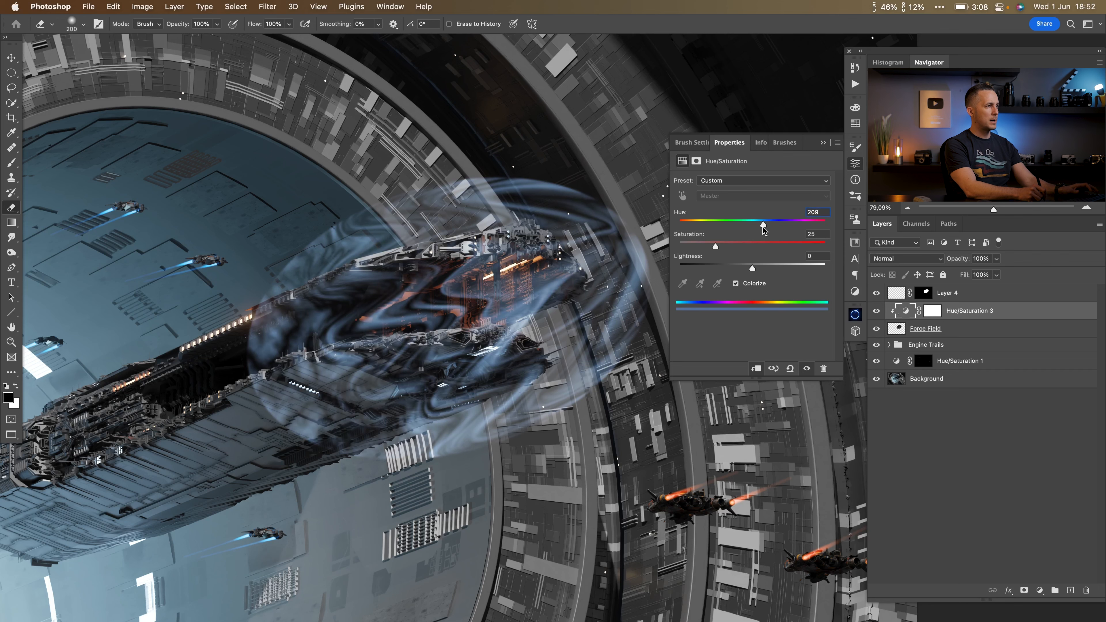
{"action": "left_click_drag", "start_coordinate": [716, 248], "coordinate": [723, 248]}
{"action": "mouse_move", "coordinate": [522, 271]}
{"action": "left_mouse_down"}
{"action": "mouse_move", "coordinate": [487, 279]}
{"action": "mouse_move", "coordinate": [523, 289]}
{"action": "left_mouse_up"}
{"action": "left_click", "coordinate": [823, 142]}
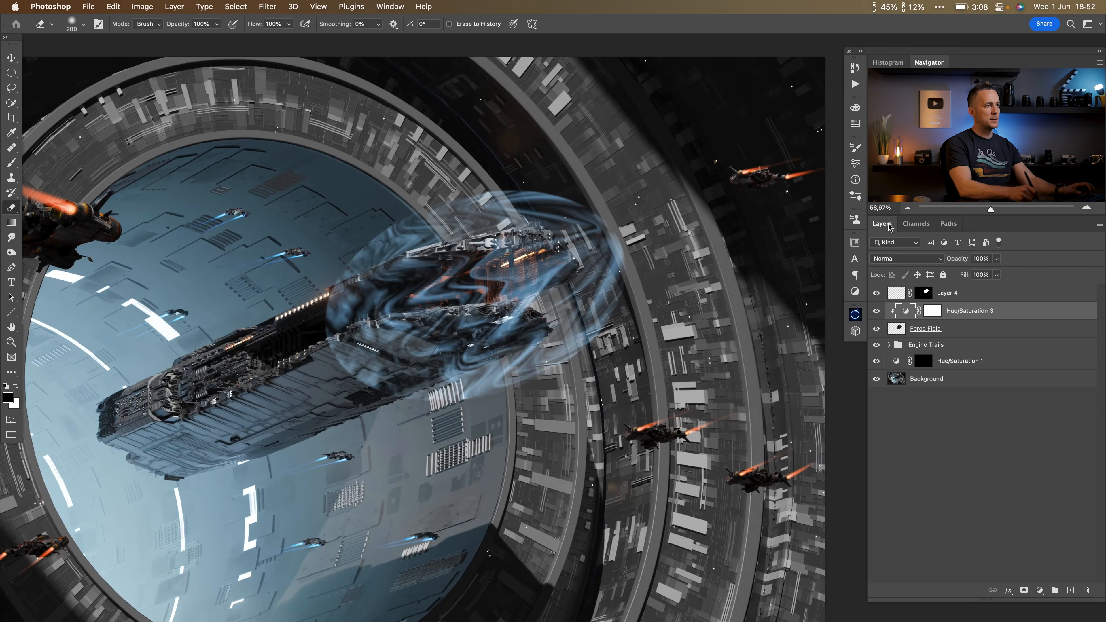
Add a white layer mask to the Force Field layer and choose the Soft Round Pressure Opacity brush
{"action": "left_click", "coordinate": [898, 332]}
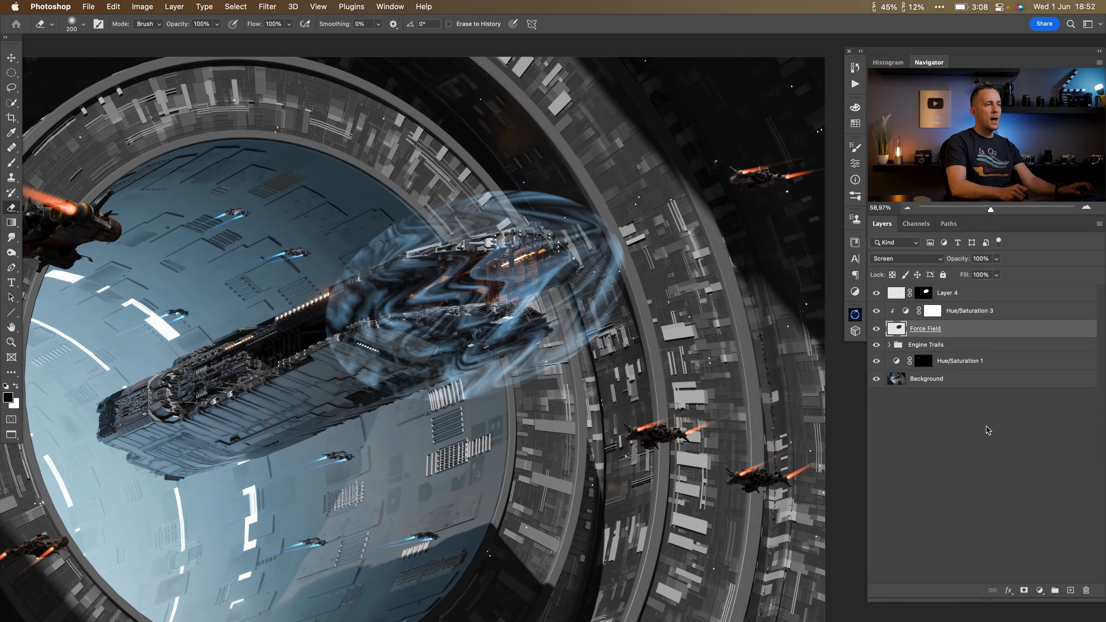
{"action": "left_click", "coordinate": [1023, 590]}
{"action": "scroll", "coordinate": [530, 281], "scroll_direction": "up", "scroll_amount": 2}
{"action": "key", "text": "b"}
{"action": "key", "text": "x"}
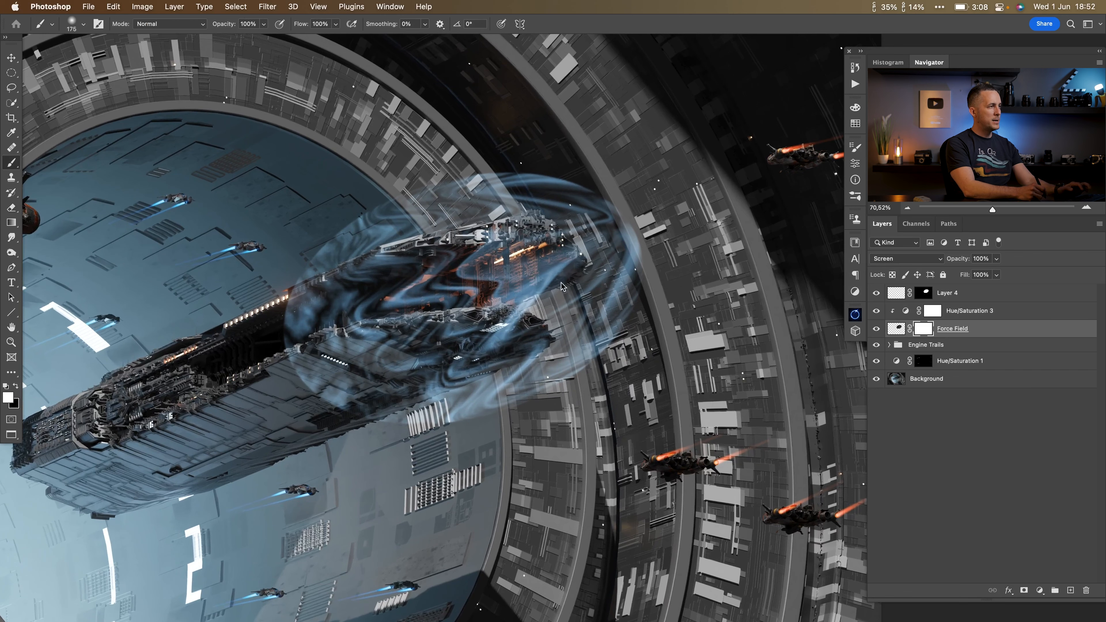
{"action": "right_click", "coordinate": [561, 286]}
{"action": "left_click", "coordinate": [679, 363]}
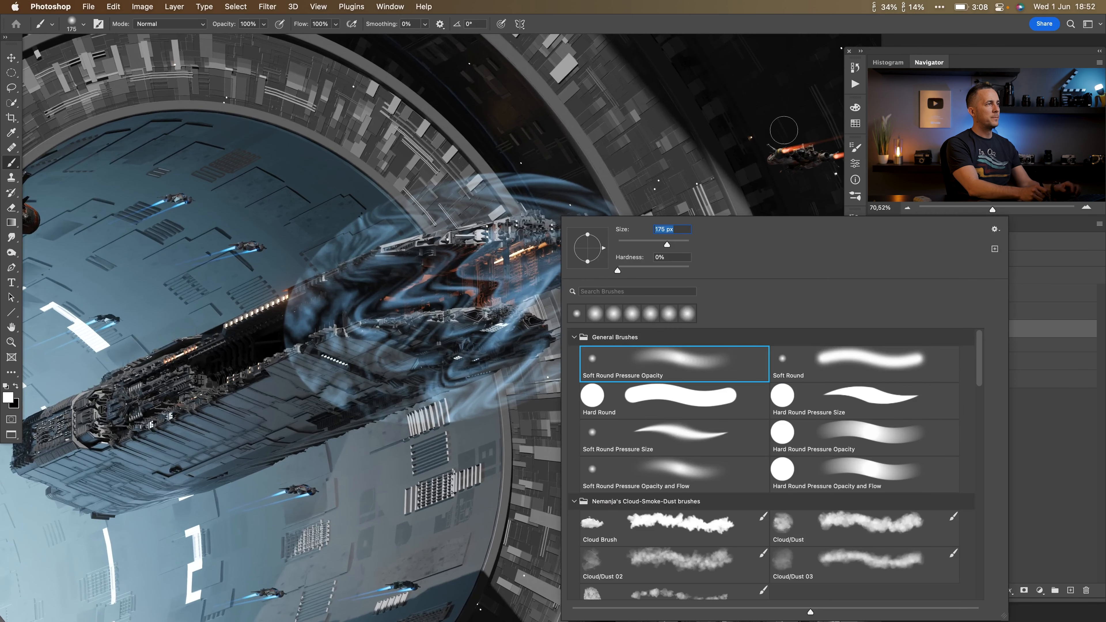
{"action": "left_click", "coordinate": [783, 130]}
Mask out the force field over the ship's hull with a black 700 px brush at 50% opacity
{"action": "key", "text": "bracketright"}
{"action": "key", "text": "bracketright"}
{"action": "key", "text": "bracketright"}
{"action": "key", "text": "bracketright"}
{"action": "key", "text": "bracketright"}
{"action": "key", "text": "bracketright"}
{"action": "key", "text": "bracketright"}
{"action": "key", "text": "5"}
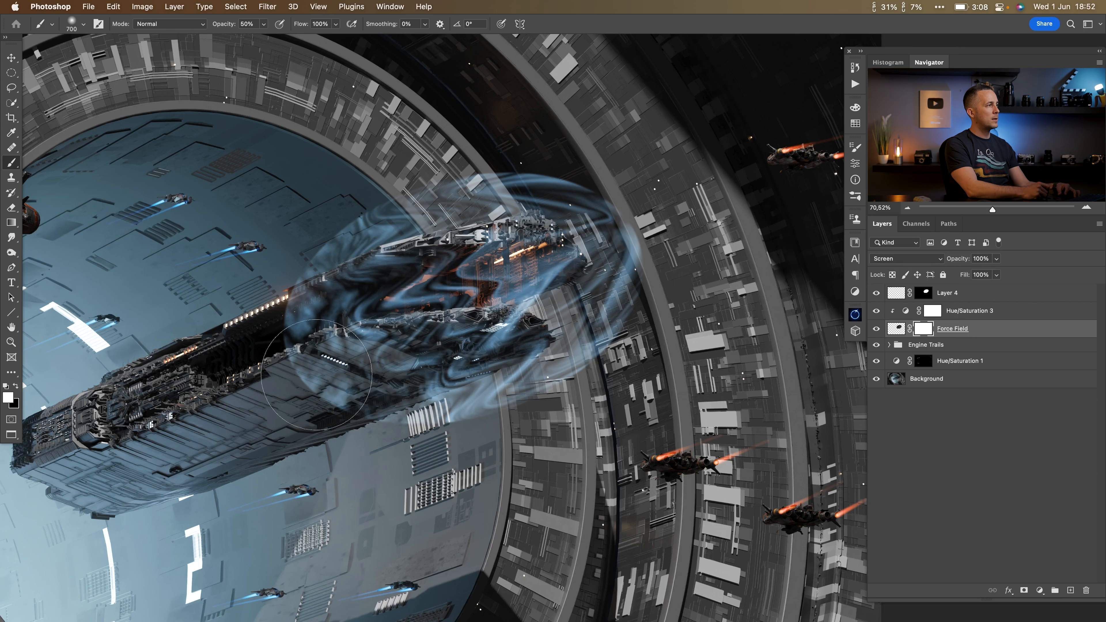
{"action": "key", "text": "x"}
{"action": "mouse_move", "coordinate": [423, 321]}
{"action": "left_mouse_down"}
{"action": "mouse_move", "coordinate": [450, 313]}
{"action": "mouse_move", "coordinate": [259, 348]}
{"action": "mouse_move", "coordinate": [248, 374]}
{"action": "mouse_move", "coordinate": [272, 314]}
{"action": "mouse_move", "coordinate": [312, 260]}
{"action": "mouse_move", "coordinate": [305, 283]}
{"action": "mouse_move", "coordinate": [335, 401]}
{"action": "mouse_move", "coordinate": [296, 436]}
{"action": "mouse_move", "coordinate": [360, 457]}
{"action": "mouse_move", "coordinate": [311, 406]}
{"action": "mouse_move", "coordinate": [395, 322]}
{"action": "mouse_move", "coordinate": [372, 269]}
{"action": "mouse_move", "coordinate": [211, 333]}
{"action": "left_mouse_up"}
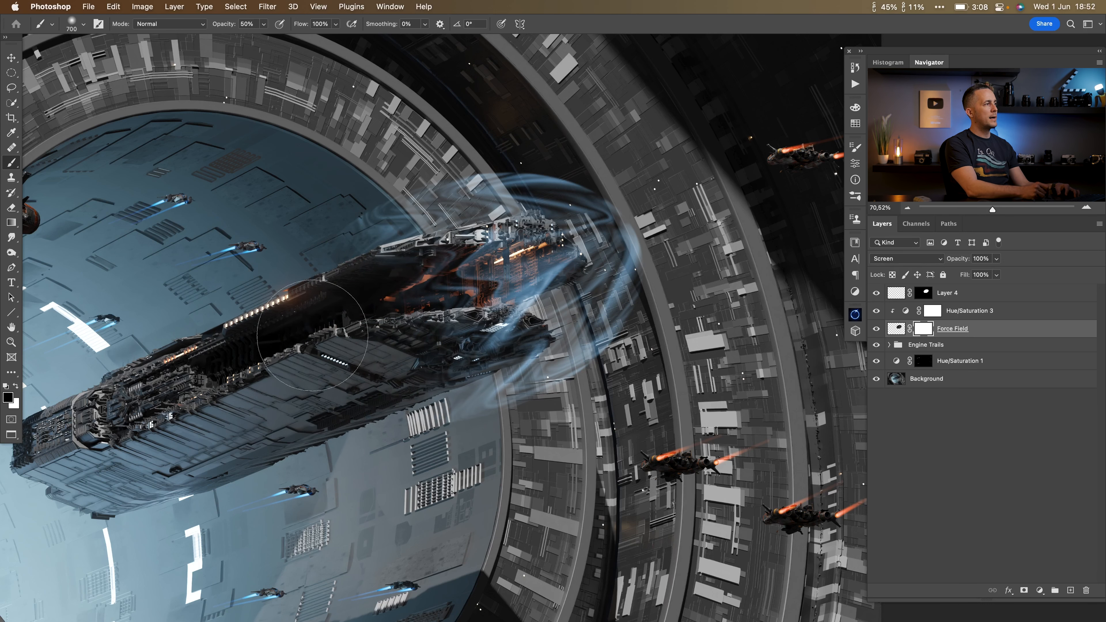
Fade the remaining streaks around the ship's rear on the mask at 20% opacity, reducing the brush to 500 px
{"action": "key", "text": "2"}
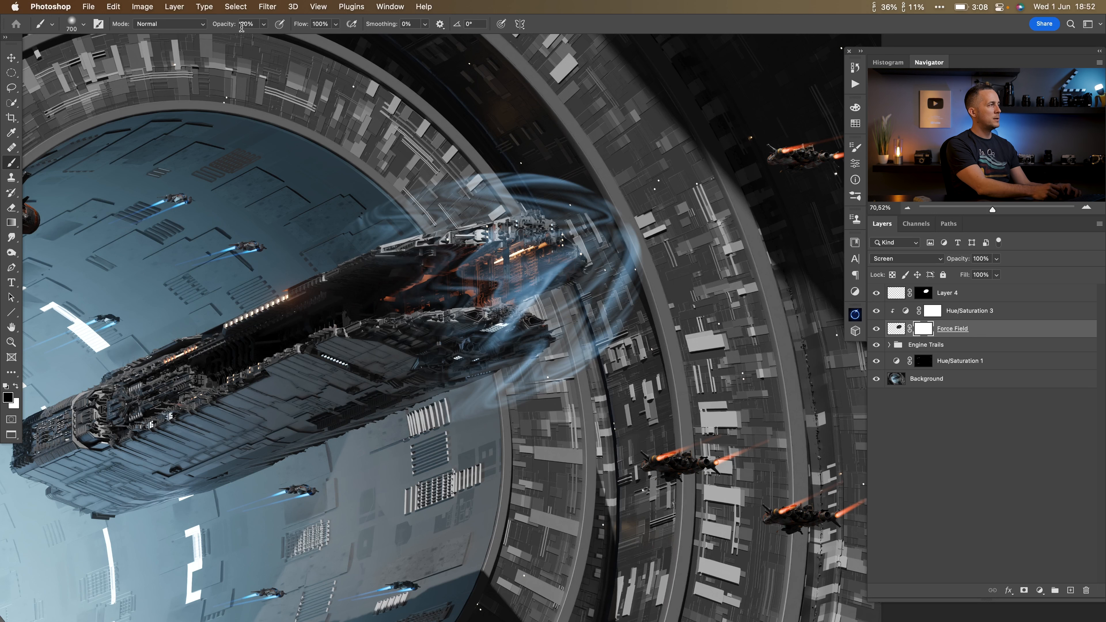
{"action": "left_click_drag", "start_coordinate": [451, 299], "coordinate": [424, 339]}
{"action": "key", "text": "bracketleft"}
{"action": "key", "text": "bracketleft"}
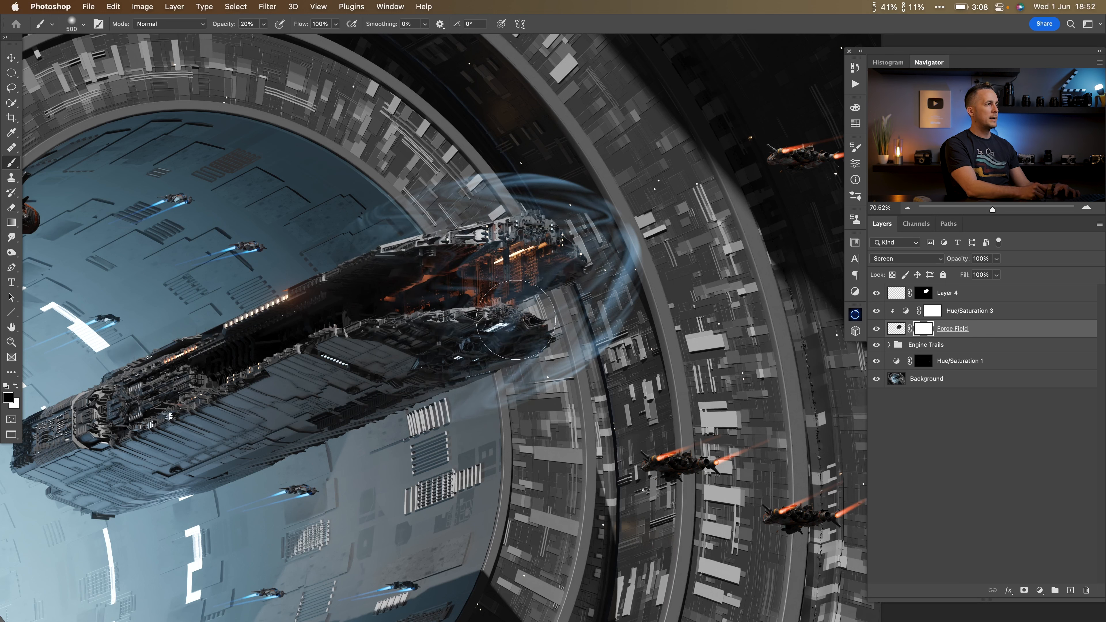
{"action": "mouse_move", "coordinate": [490, 326]}
{"action": "left_mouse_down"}
{"action": "mouse_move", "coordinate": [437, 351]}
{"action": "mouse_move", "coordinate": [579, 265]}
{"action": "left_mouse_up"}
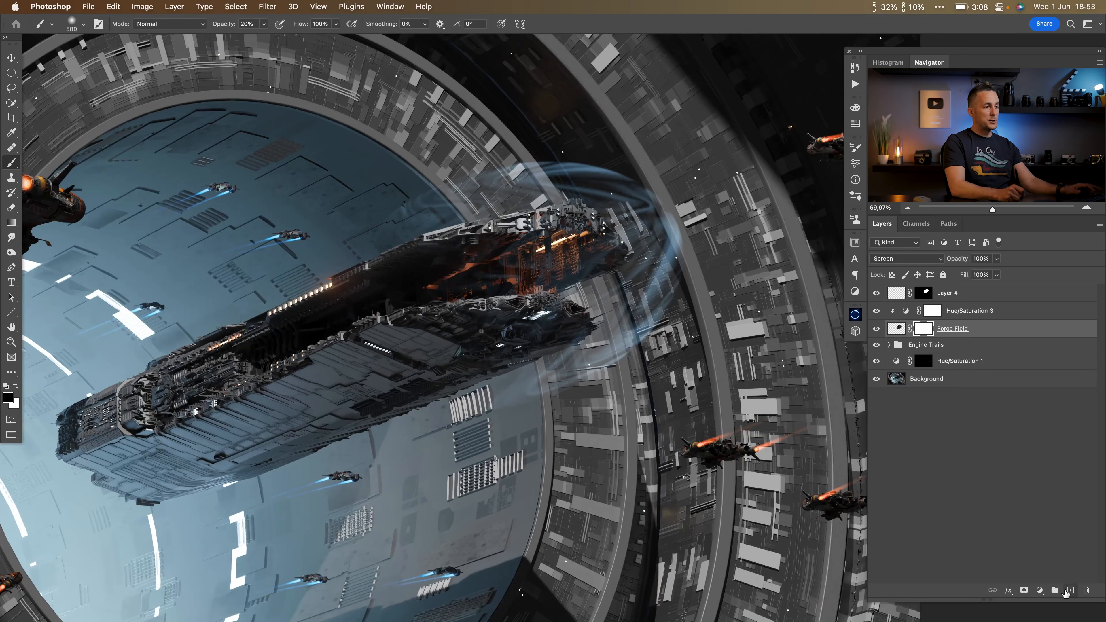
Add a new layer clipped to Force Field and brush a soft white highlight along the shield's upper-right edge at 20% opacity
{"action": "left_click", "coordinate": [1073, 589]}
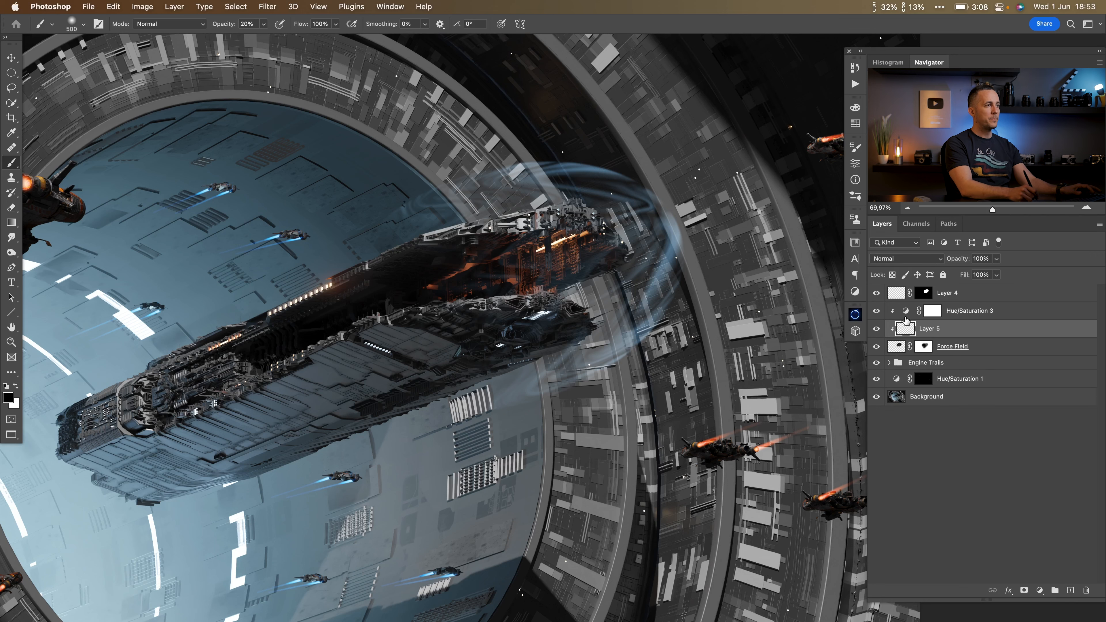
{"action": "right_click", "coordinate": [558, 321]}
{"action": "key", "text": "Escape"}
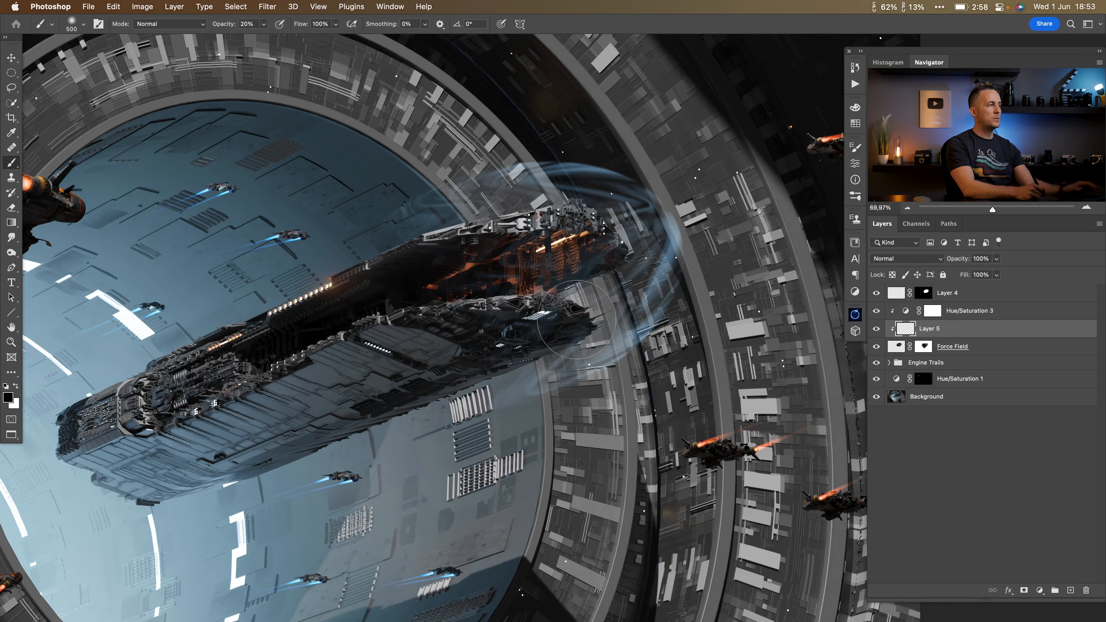
{"action": "key", "text": "x"}
{"action": "key", "text": "bracketleft"}
{"action": "key", "text": "bracketleft"}
{"action": "key", "text": "bracketleft"}
{"action": "key", "text": "bracketleft"}
{"action": "key", "text": "bracketleft"}
{"action": "key", "text": "bracketleft"}
{"action": "key", "text": "bracketleft"}
{"action": "key", "text": "bracketleft"}
{"action": "key", "text": "bracketleft"}
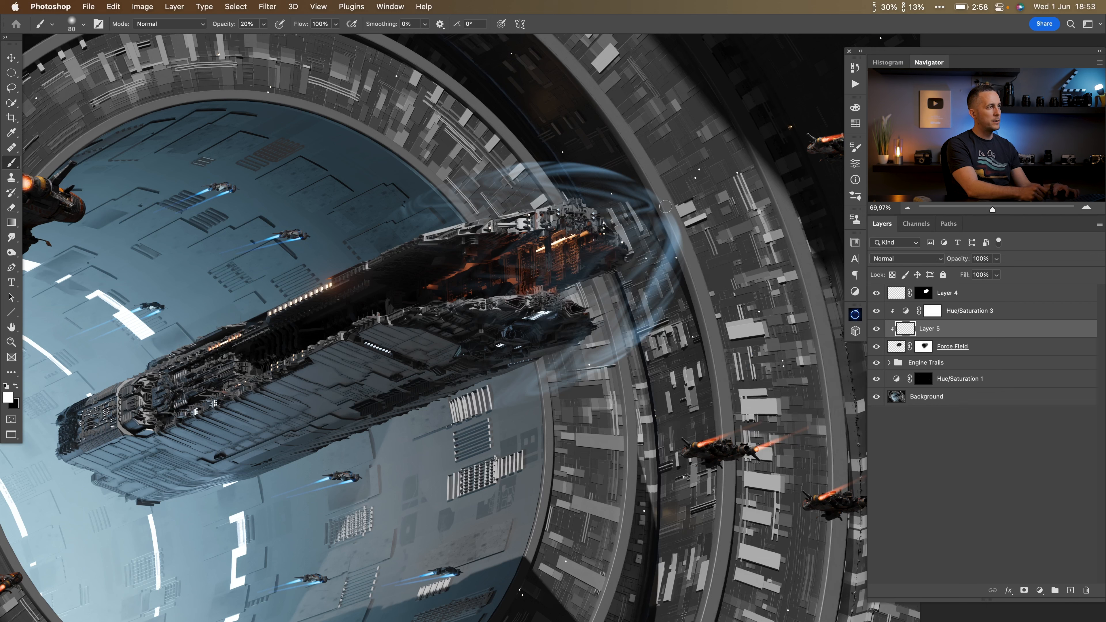
{"action": "key", "text": "bracketleft"}
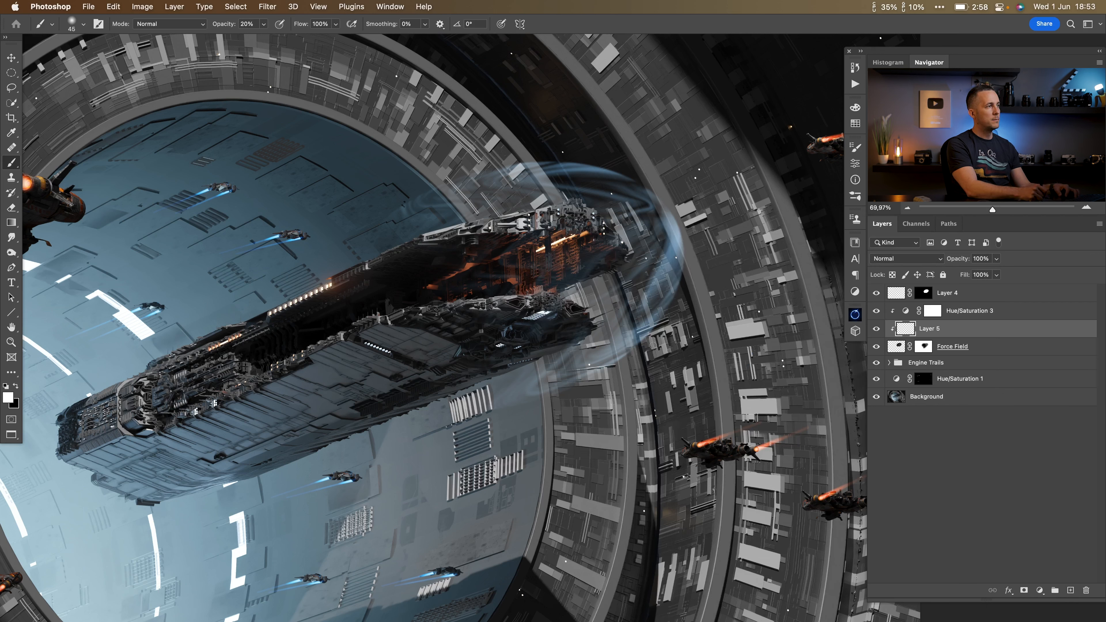
{"action": "mouse_move", "coordinate": [554, 167]}
{"action": "left_mouse_down"}
{"action": "mouse_move", "coordinate": [618, 168]}
{"action": "mouse_move", "coordinate": [649, 192]}
{"action": "left_mouse_up"}
Paint white texture down the shield's right edge on Layer 5 with the Cloud/Dust 02 brush, starting at 50 px
{"action": "right_click", "coordinate": [624, 267]}
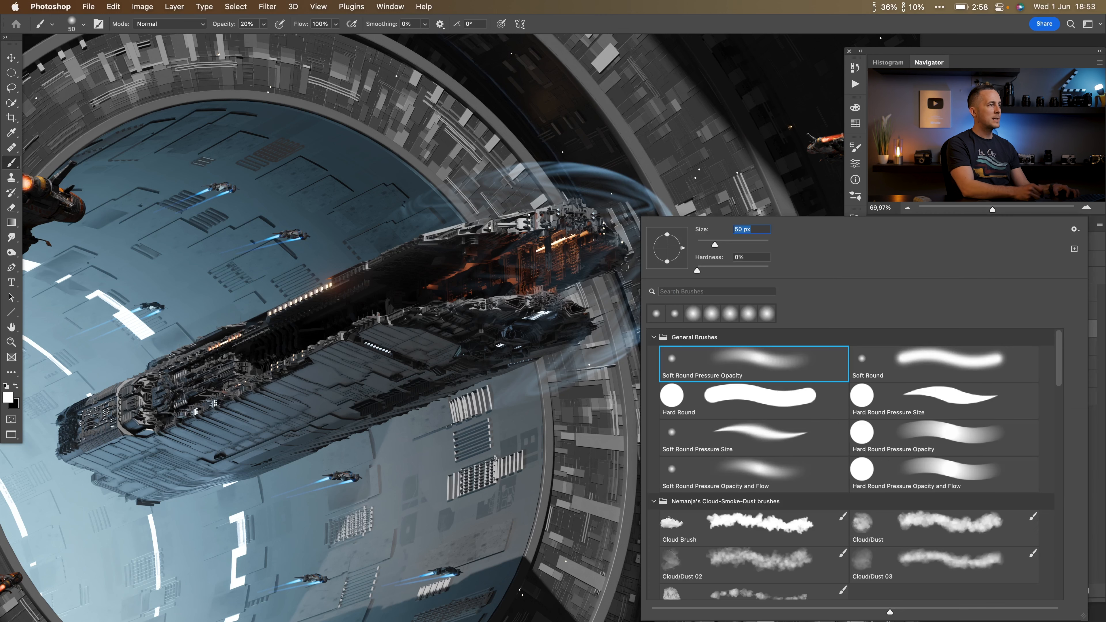
{"action": "left_click", "coordinate": [729, 556]}
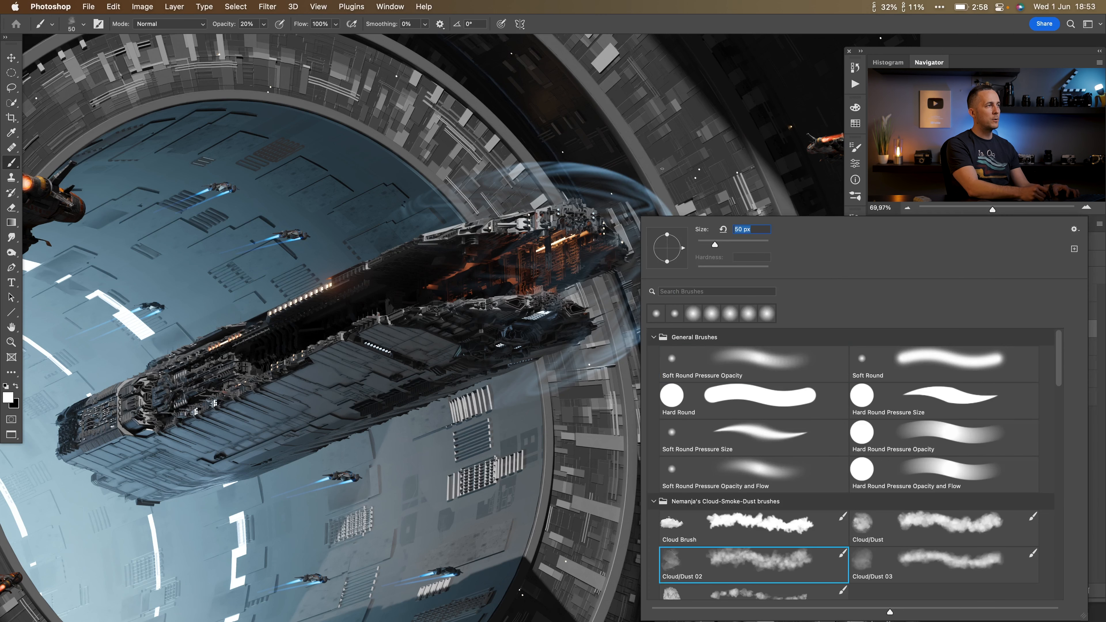
{"action": "key", "text": "Return"}
{"action": "left_click_drag", "start_coordinate": [670, 225], "coordinate": [642, 307]}
{"action": "key", "text": "bracketright"}
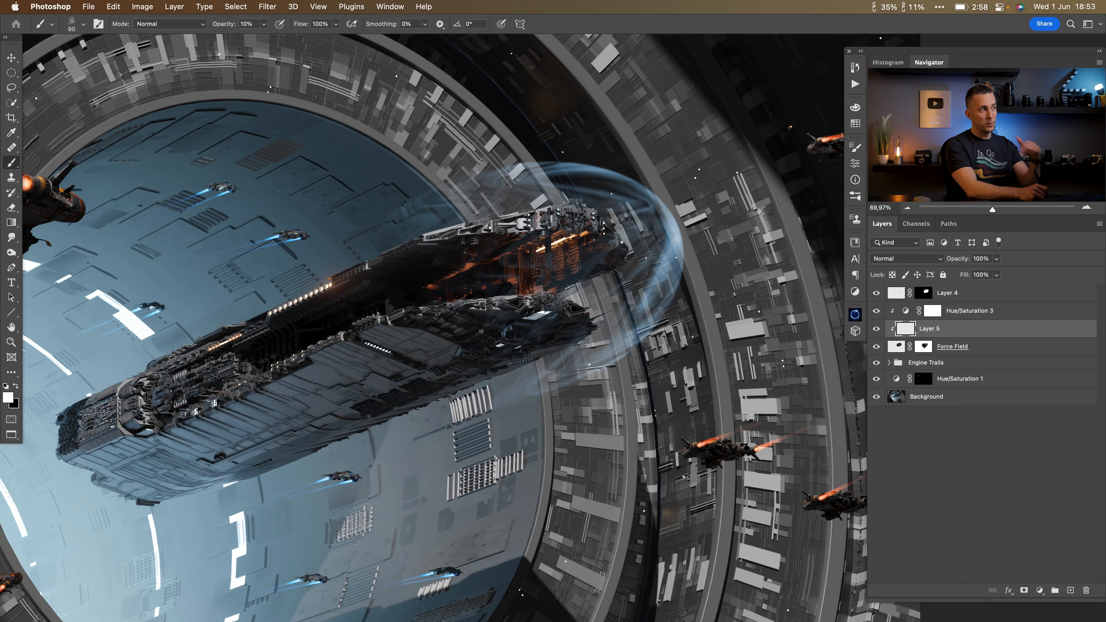
Brush more faint white texture along the shield's upper edge on Layer 5 at 10% opacity
{"action": "left_click_drag", "start_coordinate": [601, 195], "coordinate": [644, 205]}
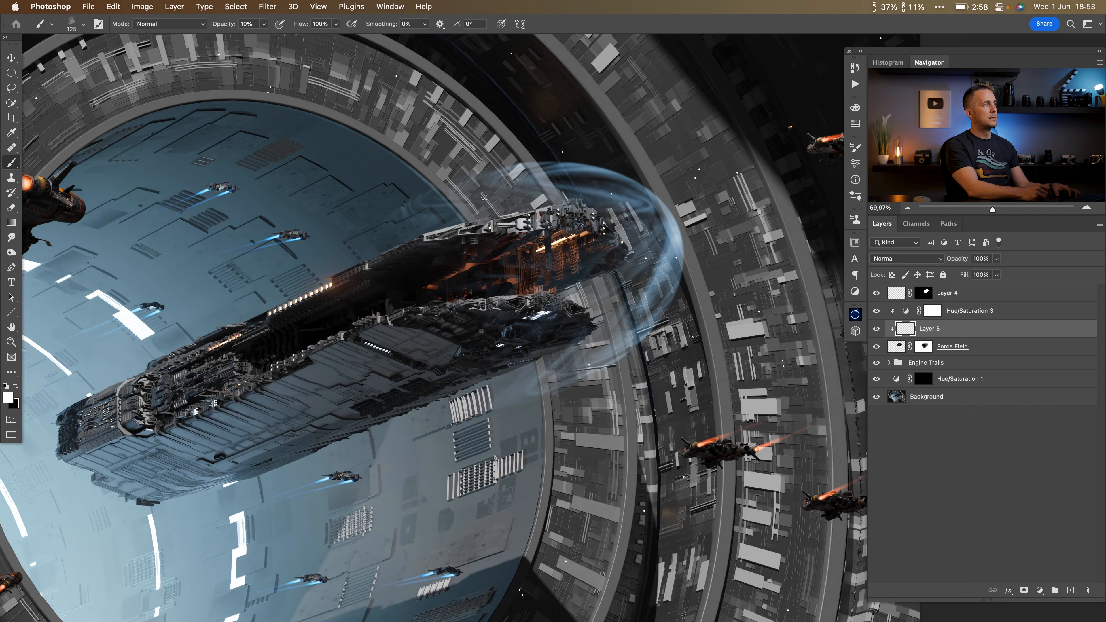
{"action": "scroll", "coordinate": [596, 331], "scroll_direction": "down", "scroll_amount": 5}
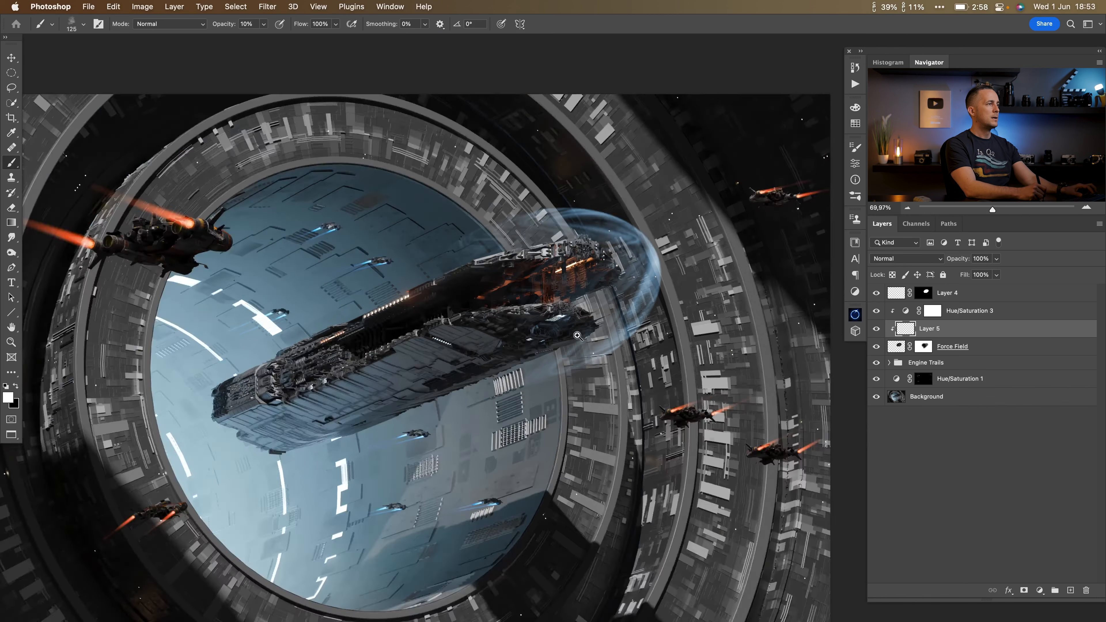
{"action": "scroll", "coordinate": [593, 355], "scroll_direction": "up", "scroll_amount": 5}
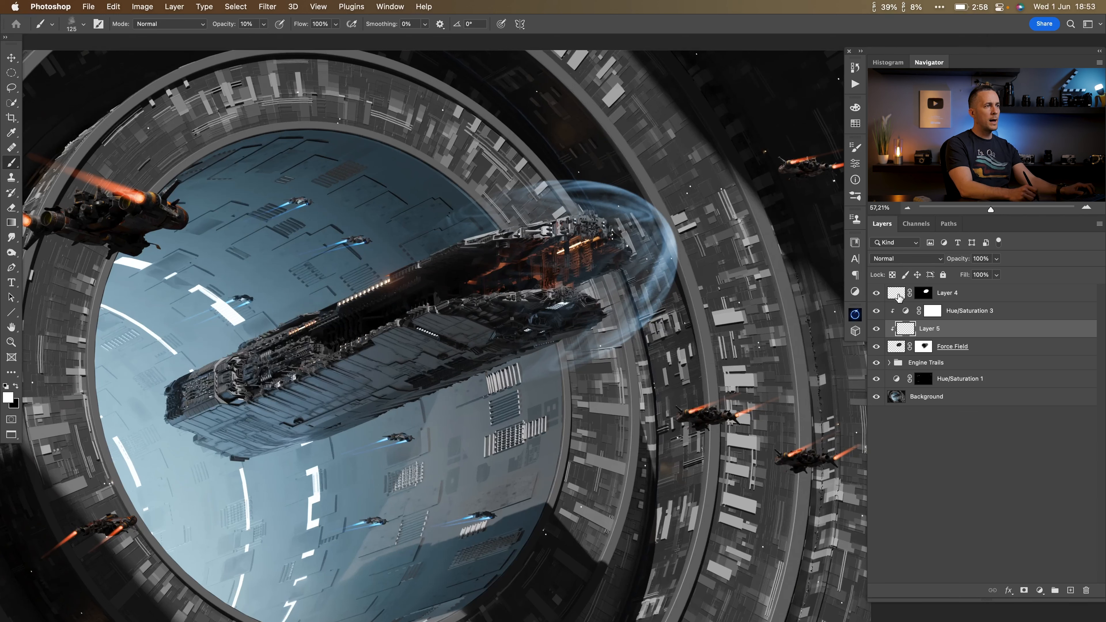
Group Hue/Saturation 3, Layer 5 and the Force Field layer into a group named Force Field
{"action": "left_click", "coordinate": [896, 313], "text": "shift"}
{"action": "left_click", "coordinate": [900, 349], "text": "shift"}
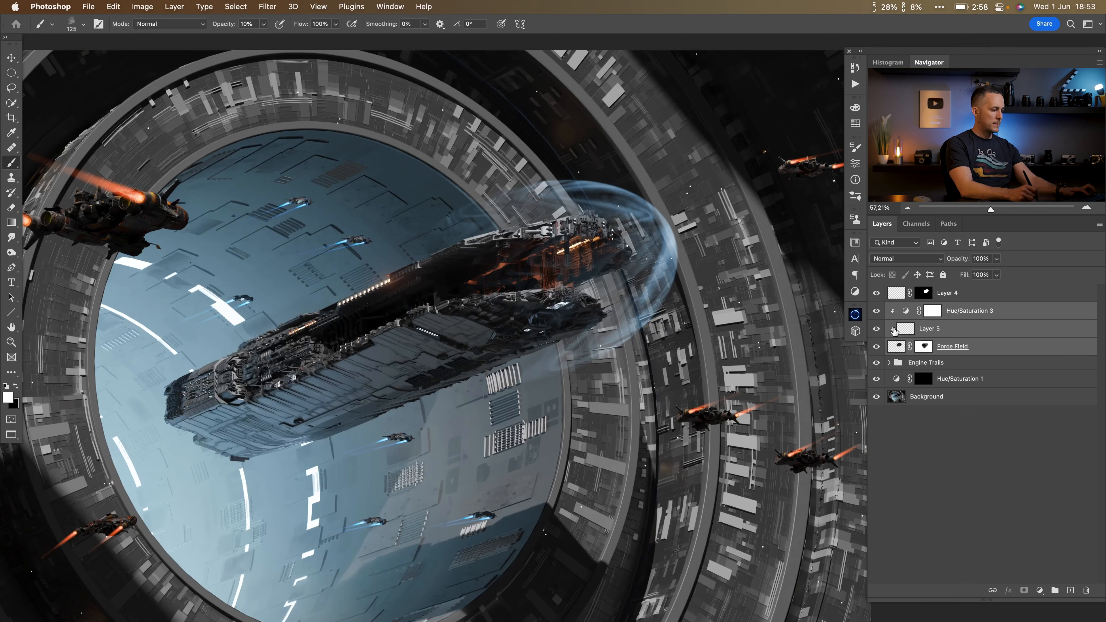
{"action": "key", "text": "super+g"}
{"action": "type", "text": "Force Fielsd"}
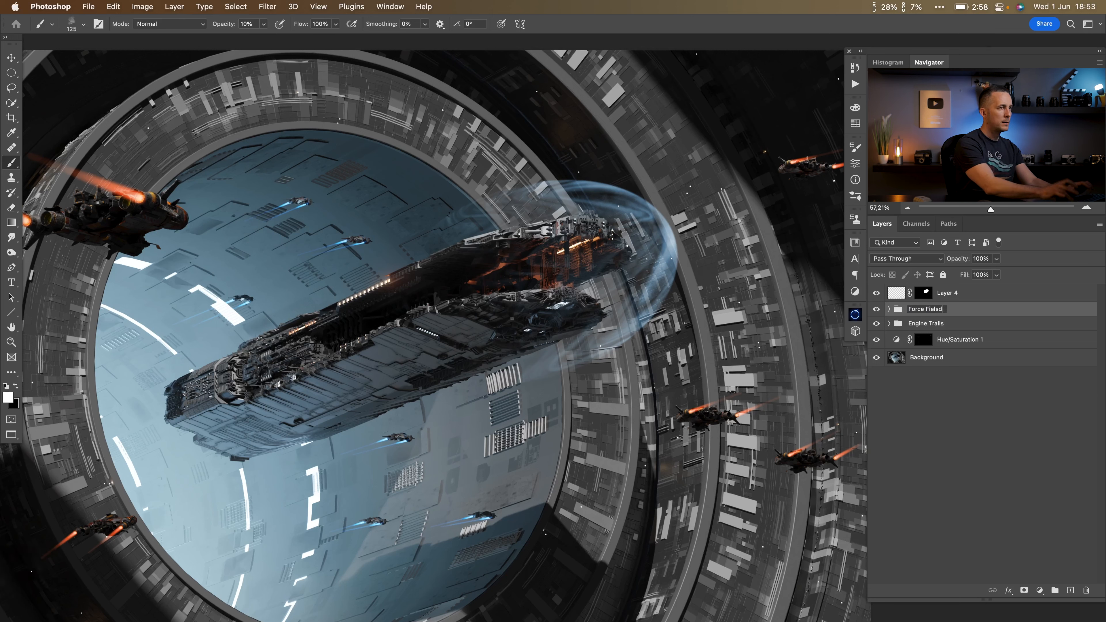
{"action": "key", "text": "Return"}
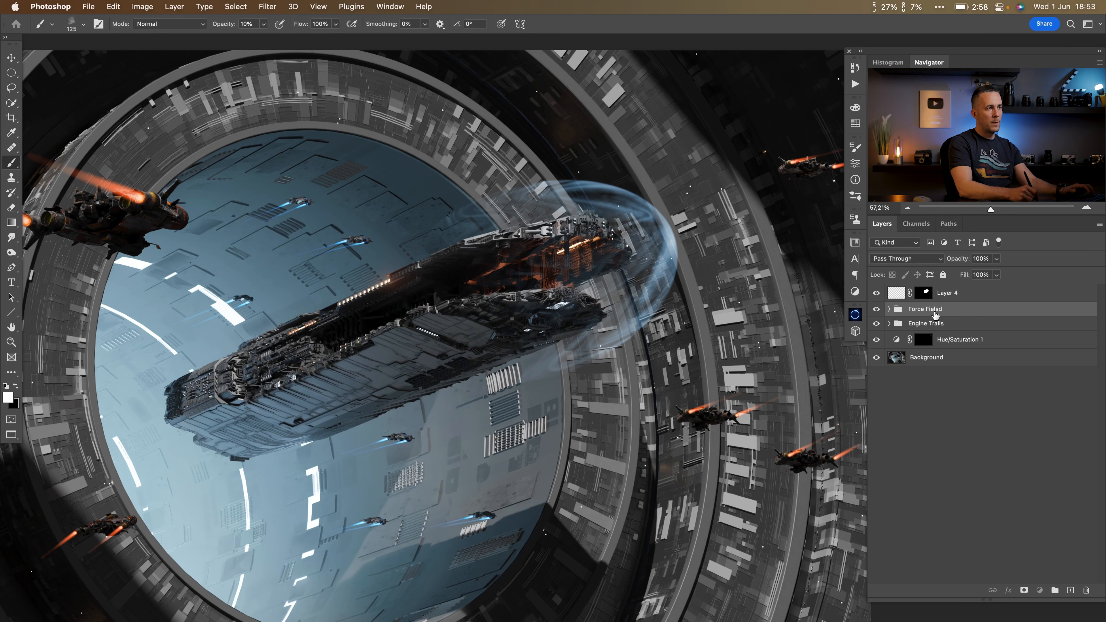
{"action": "double_click", "coordinate": [931, 310]}
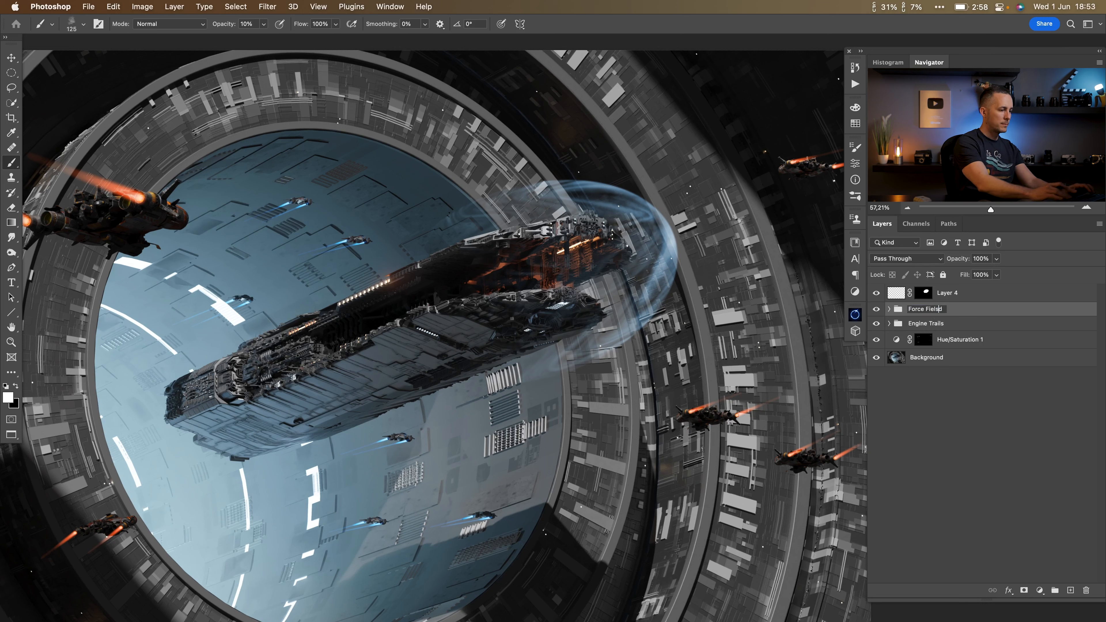
{"action": "key", "text": "Return"}
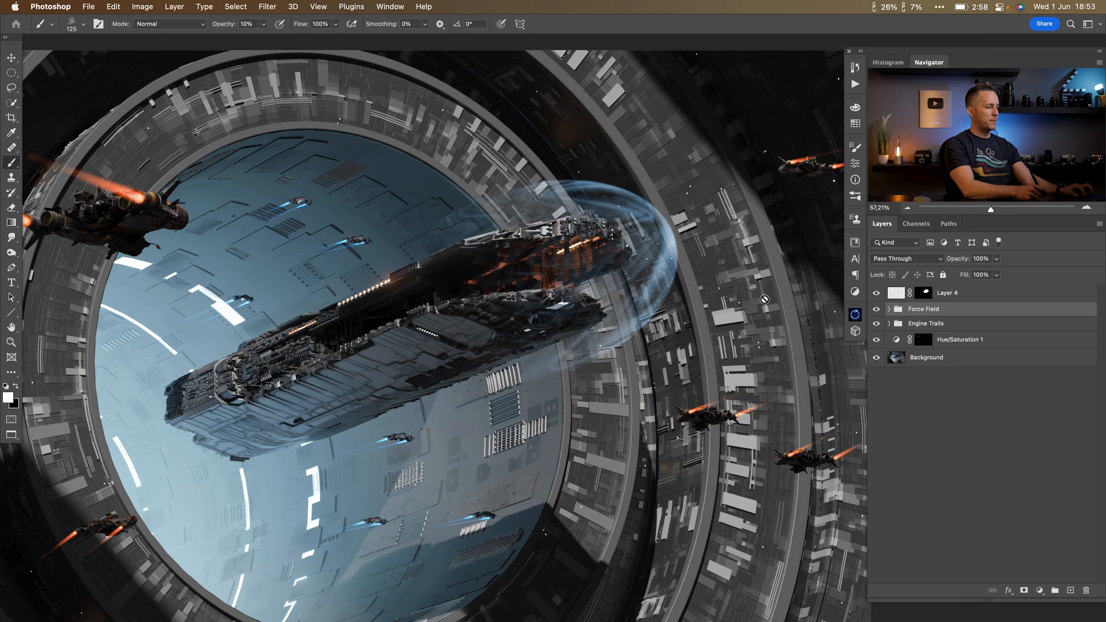
Move the Force Field group slightly closer to the large ship's rear
{"action": "key", "text": "v"}
{"action": "left_click_drag", "start_coordinate": [650, 267], "coordinate": [632, 268]}
{"action": "left_click_drag", "start_coordinate": [600, 332], "coordinate": [560, 350]}
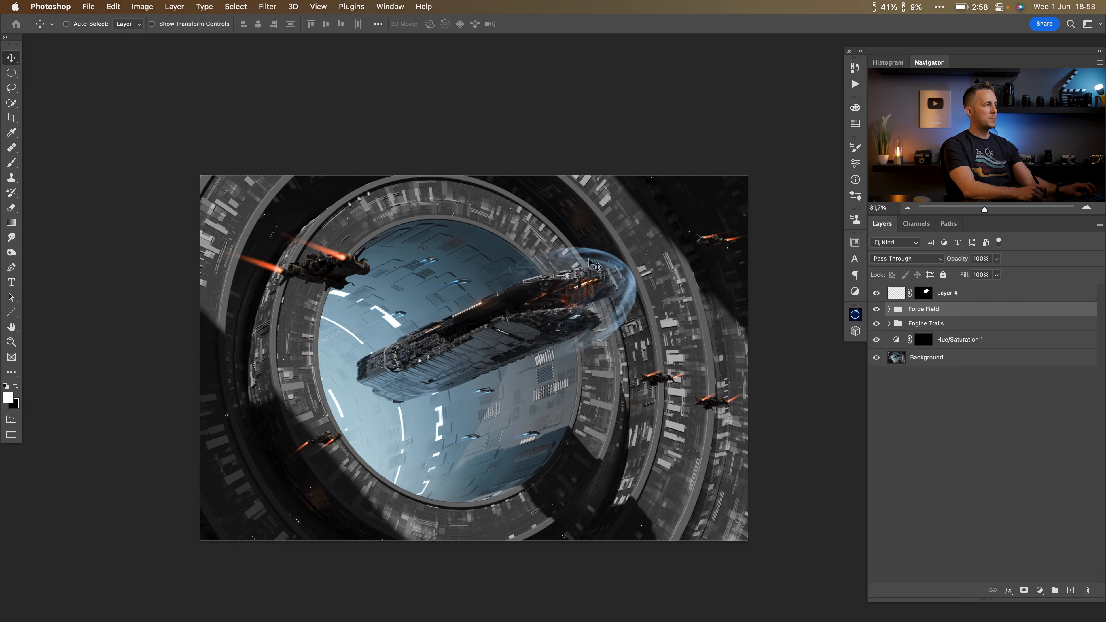
{"action": "scroll", "coordinate": [579, 265], "scroll_direction": "up", "scroll_amount": 2}
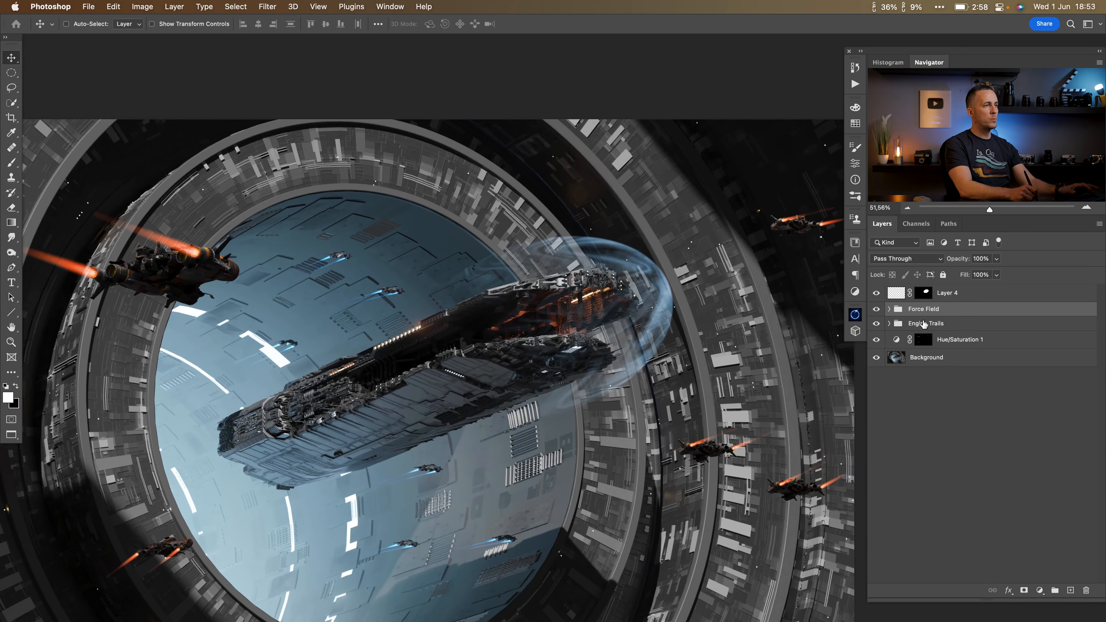
Activate the mask of the Force Field layer inside its group and ready a 200 px black brush at 10% opacity
{"action": "left_click", "coordinate": [889, 309]}
{"action": "left_click", "coordinate": [932, 357]}
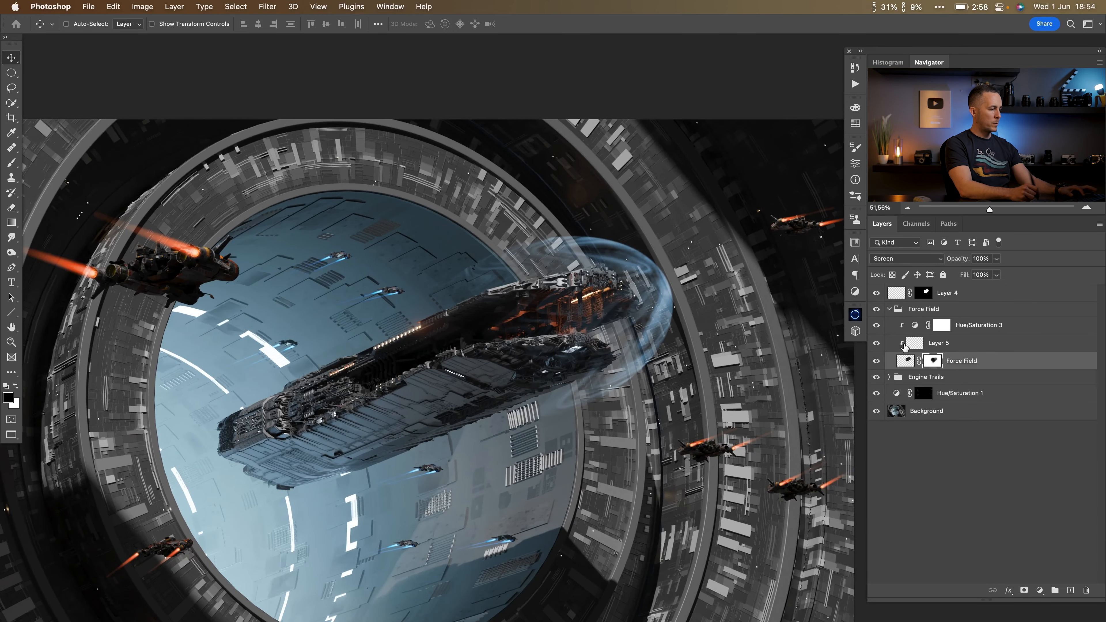
{"action": "key", "text": "b"}
{"action": "key", "text": "x"}
{"action": "key", "text": "bracketright"}
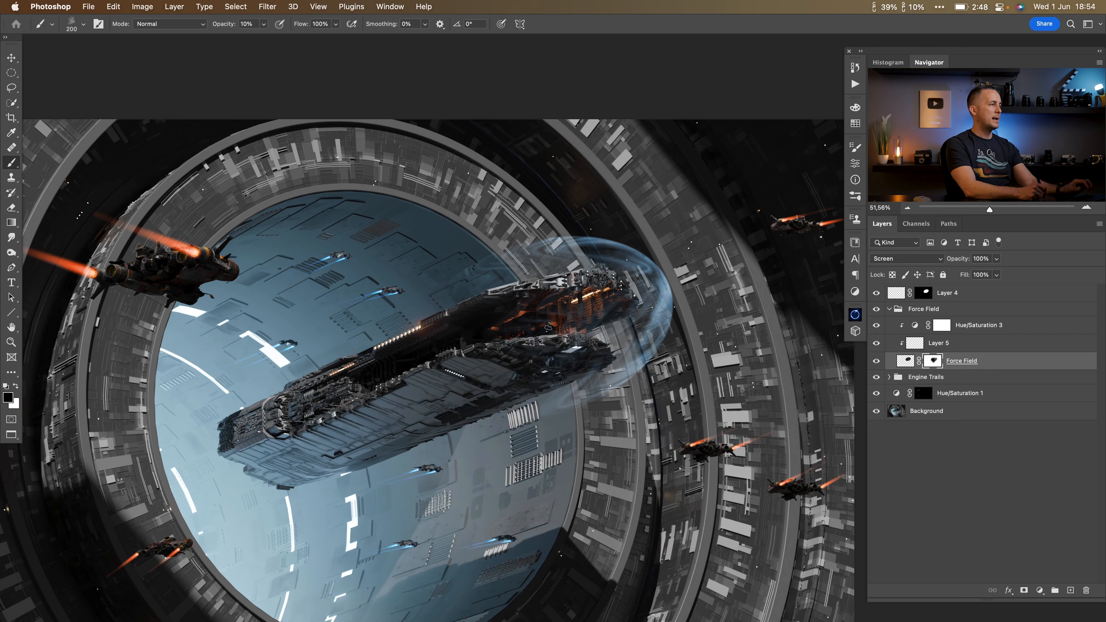
{"action": "scroll", "coordinate": [534, 355], "scroll_direction": "down", "scroll_amount": 3}
{"action": "scroll", "coordinate": [643, 294], "scroll_direction": "up", "scroll_amount": 6}
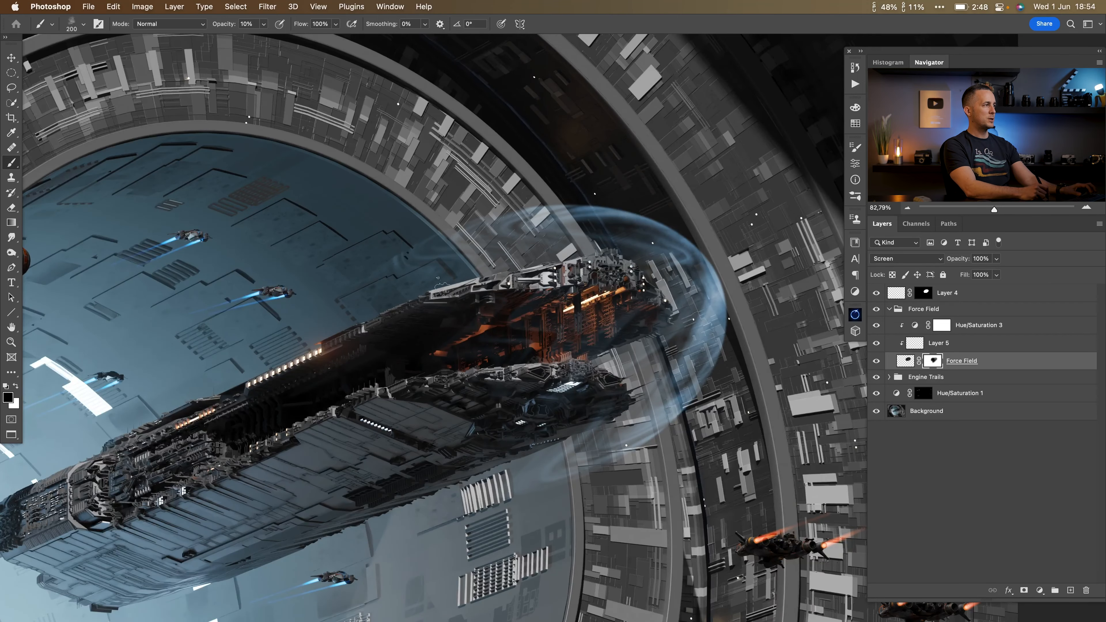
{"action": "scroll", "coordinate": [415, 283], "scroll_direction": "down", "scroll_amount": 5}
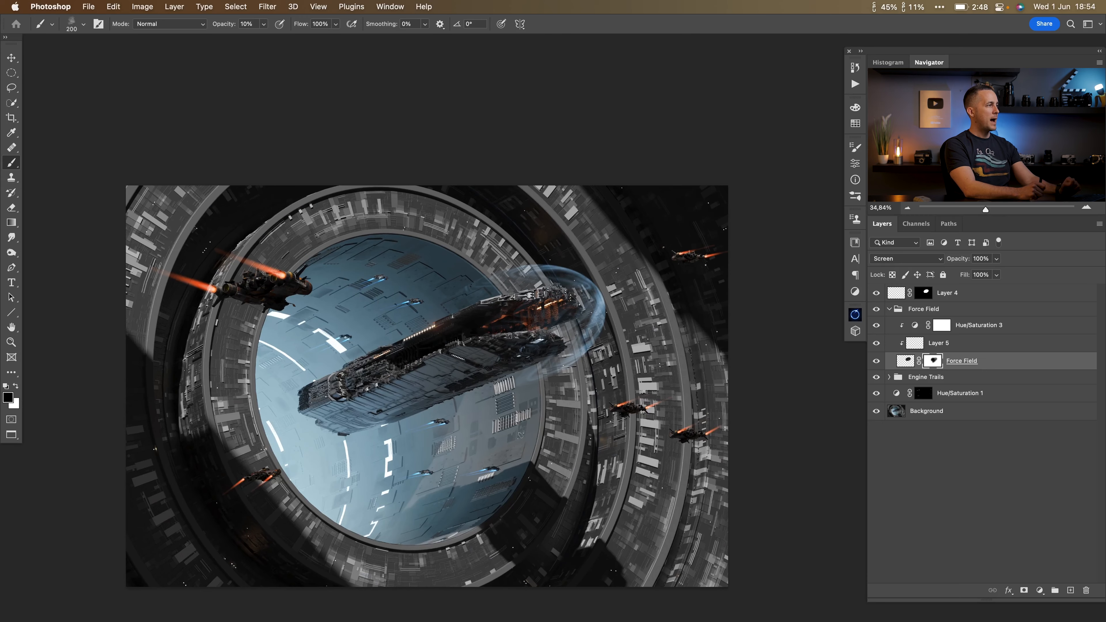
{"action": "scroll", "coordinate": [502, 360], "scroll_direction": "down", "scroll_amount": 2}
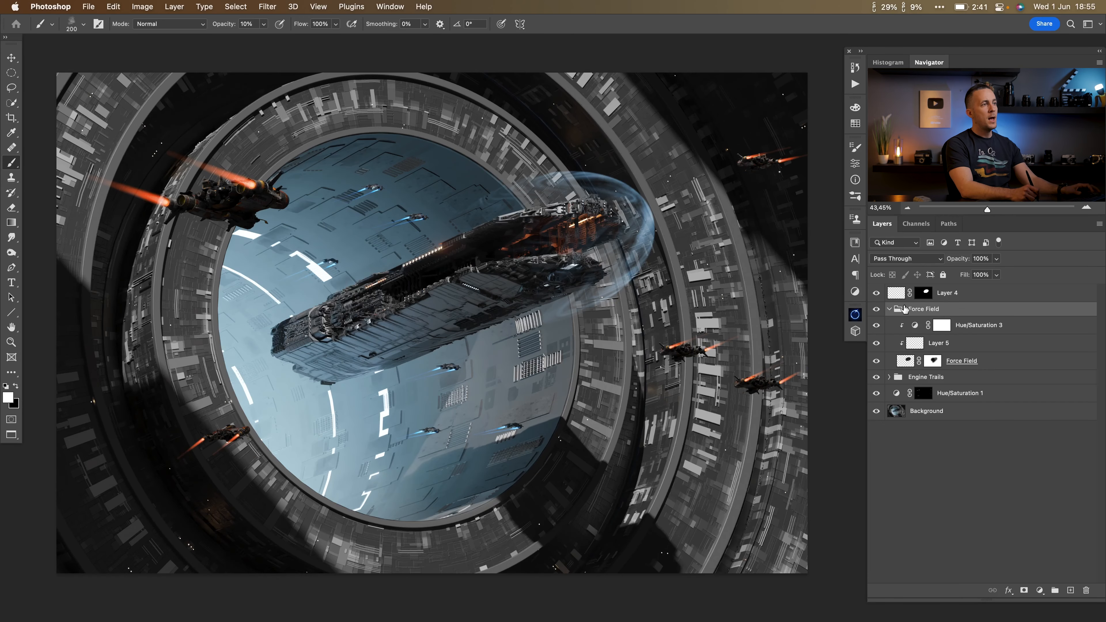
Select Layer 4 at the top of the layer stack
{"action": "left_click", "coordinate": [900, 294]}
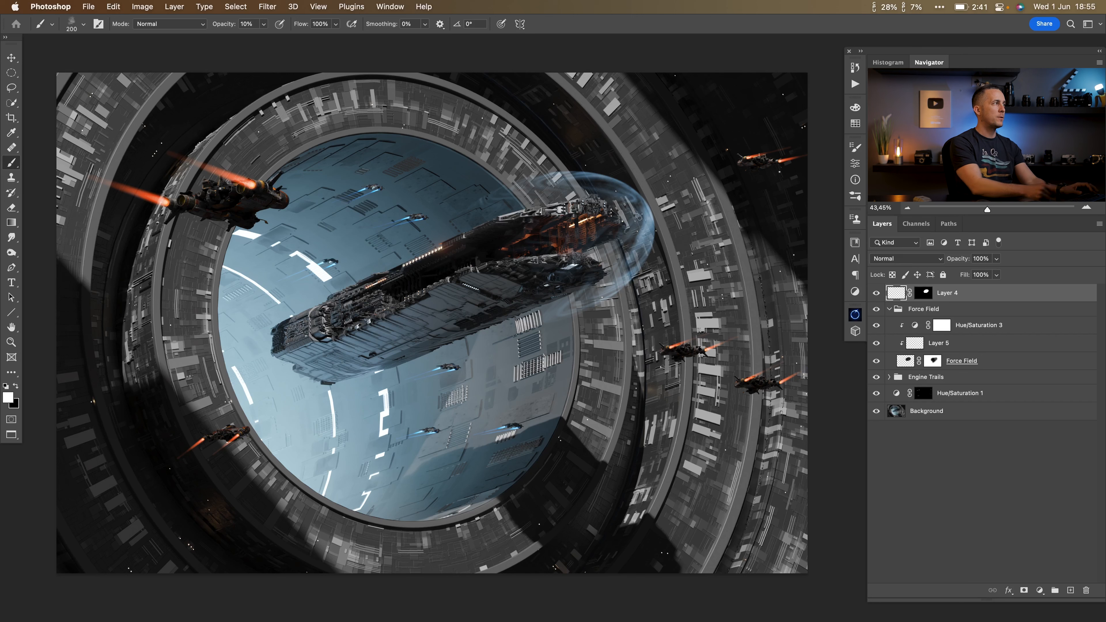
{"action": "left_click", "coordinate": [267, 7]}
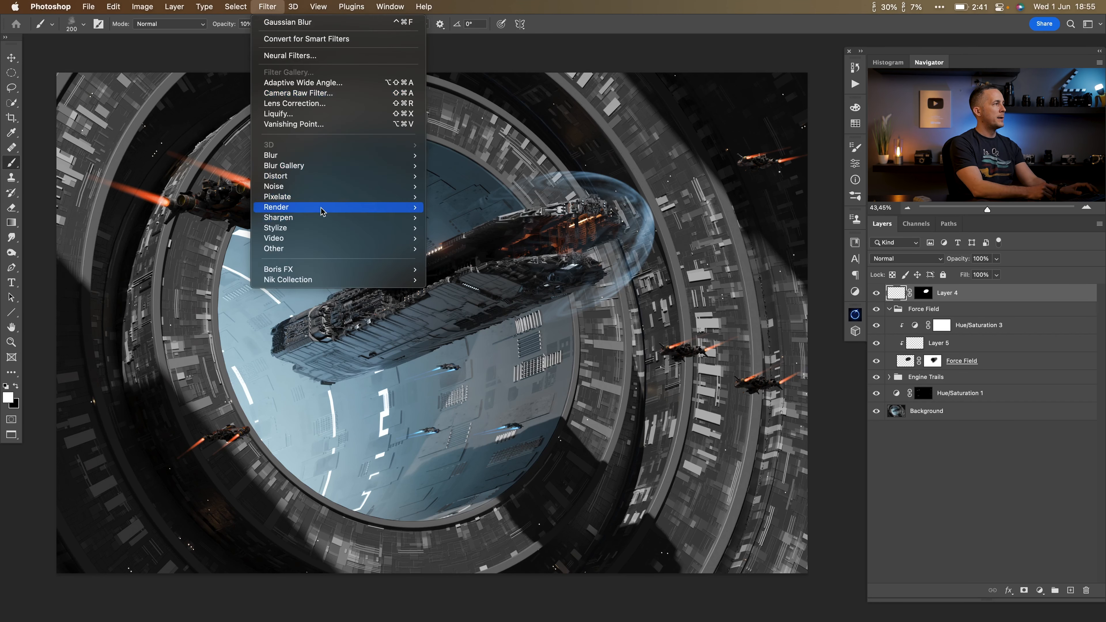
{"action": "mouse_move", "coordinate": [326, 207]}
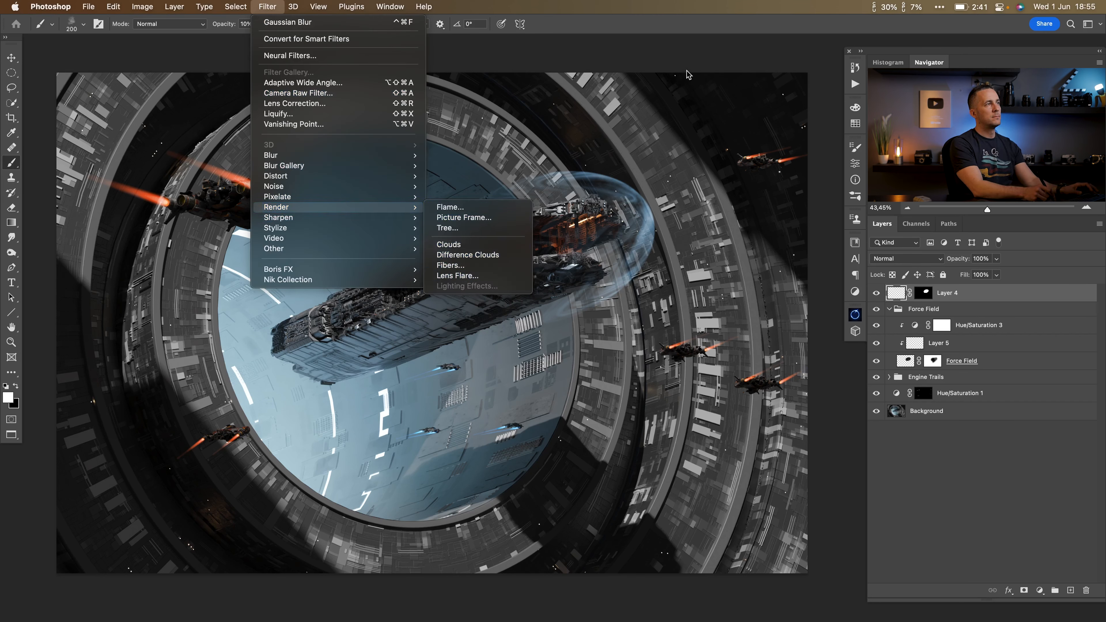
{"action": "left_click", "coordinate": [692, 60]}
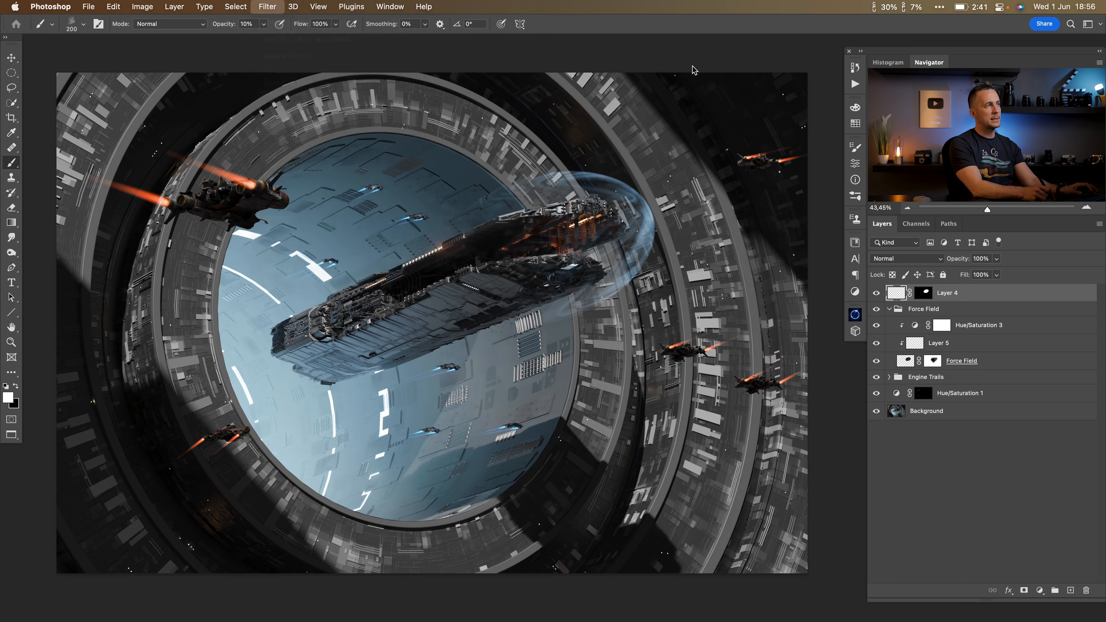
Add a new layer above Layer 4, fill it with black and set its blend mode to Screen
{"action": "left_click", "coordinate": [1070, 592]}
{"action": "key", "text": "super+BackSpace"}
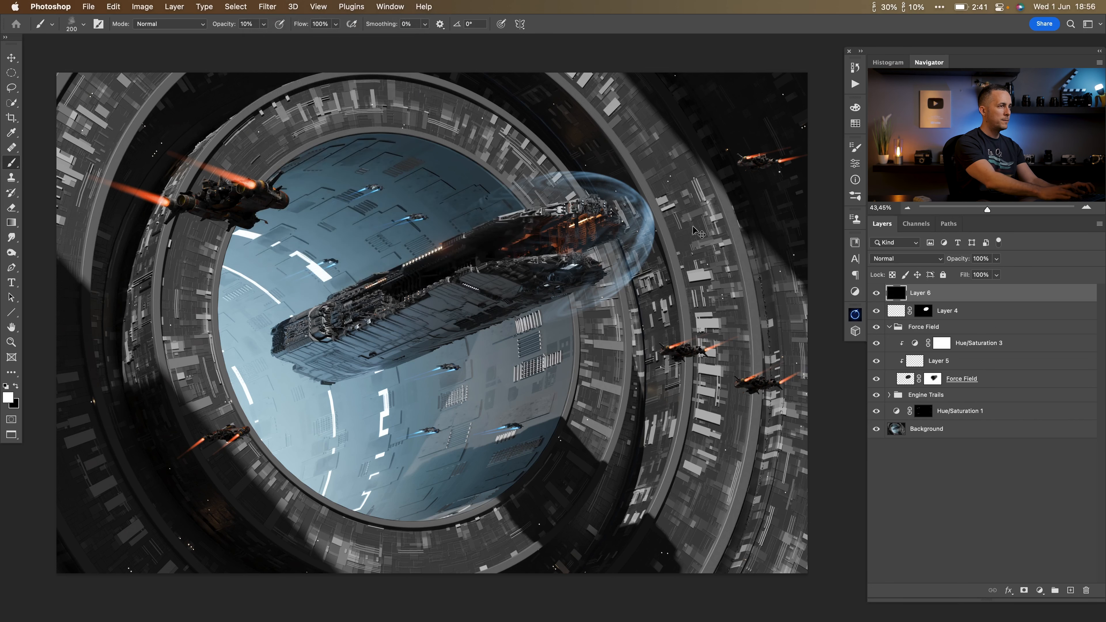
{"action": "left_click", "coordinate": [916, 261]}
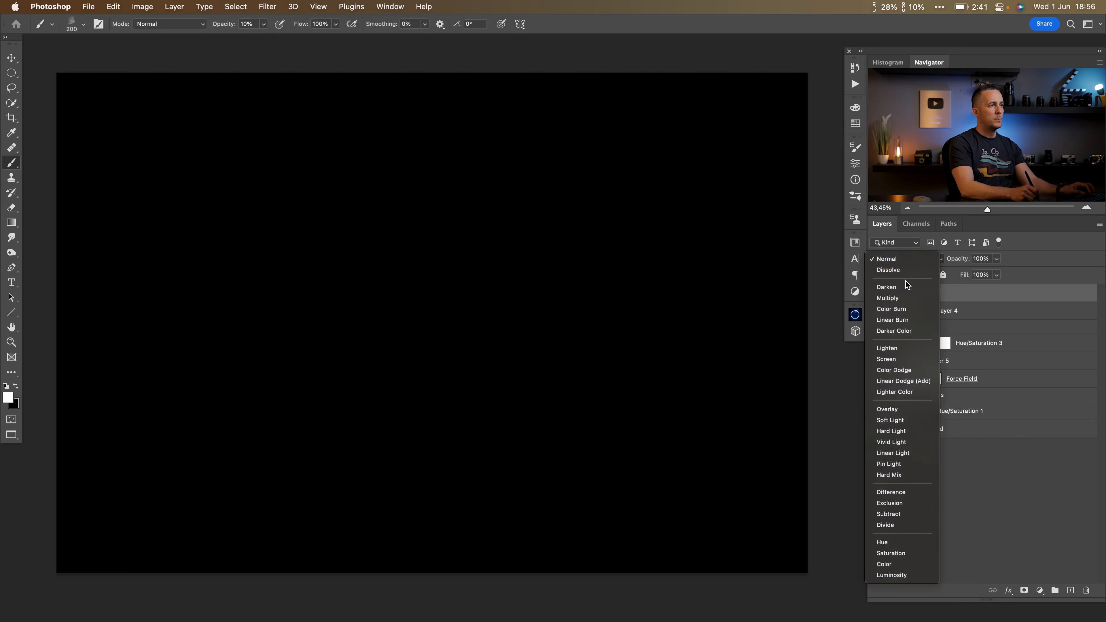
{"action": "left_click", "coordinate": [901, 358]}
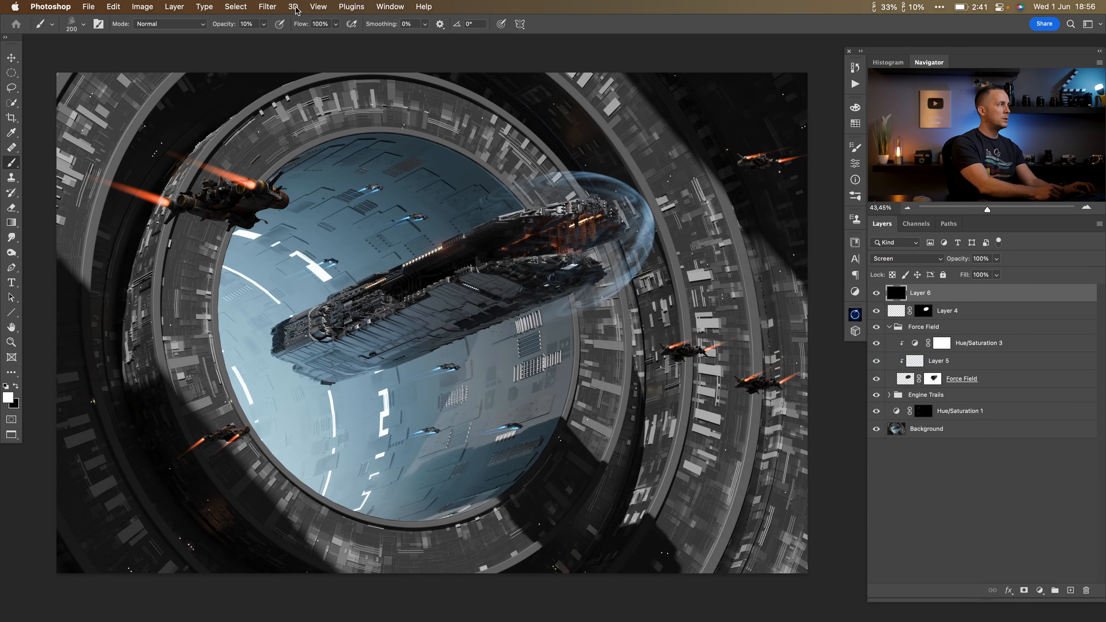
Render a 105mm Prime lens flare at 100% brightness on the black layer, placing its centre in the upper-right area
{"action": "left_click", "coordinate": [274, 6]}
{"action": "mouse_move", "coordinate": [319, 209]}
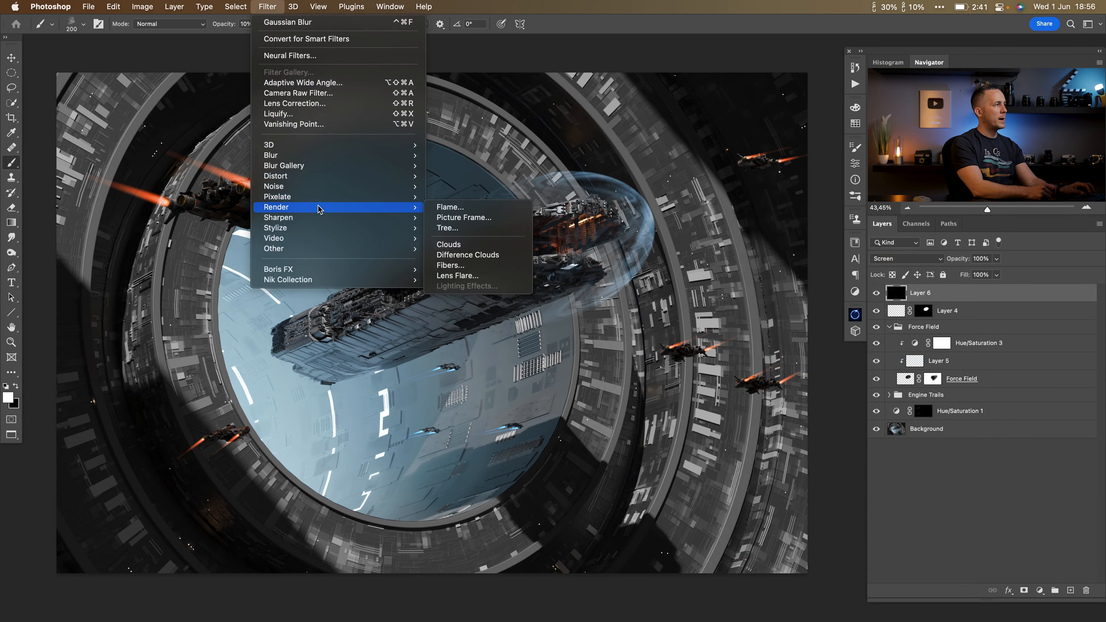
{"action": "left_click", "coordinate": [457, 276]}
{"action": "mouse_move", "coordinate": [501, 217]}
{"action": "left_mouse_down"}
{"action": "mouse_move", "coordinate": [531, 217]}
{"action": "mouse_move", "coordinate": [519, 219]}
{"action": "left_mouse_up"}
{"action": "left_click", "coordinate": [452, 357]}
{"action": "left_click", "coordinate": [450, 367]}
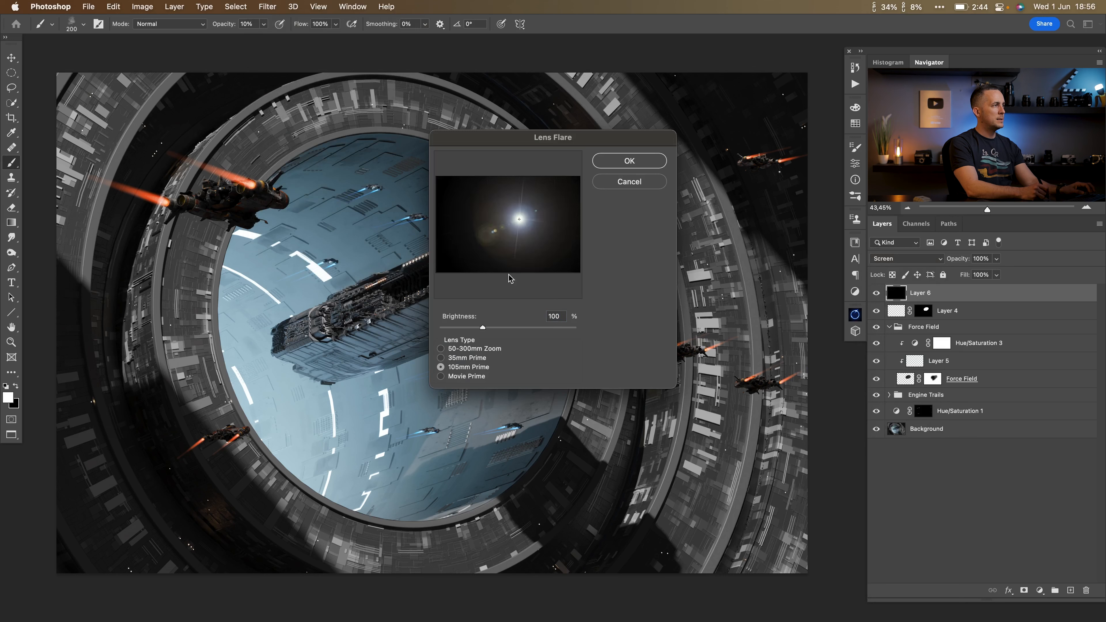
{"action": "left_click_drag", "start_coordinate": [519, 219], "coordinate": [543, 234]}
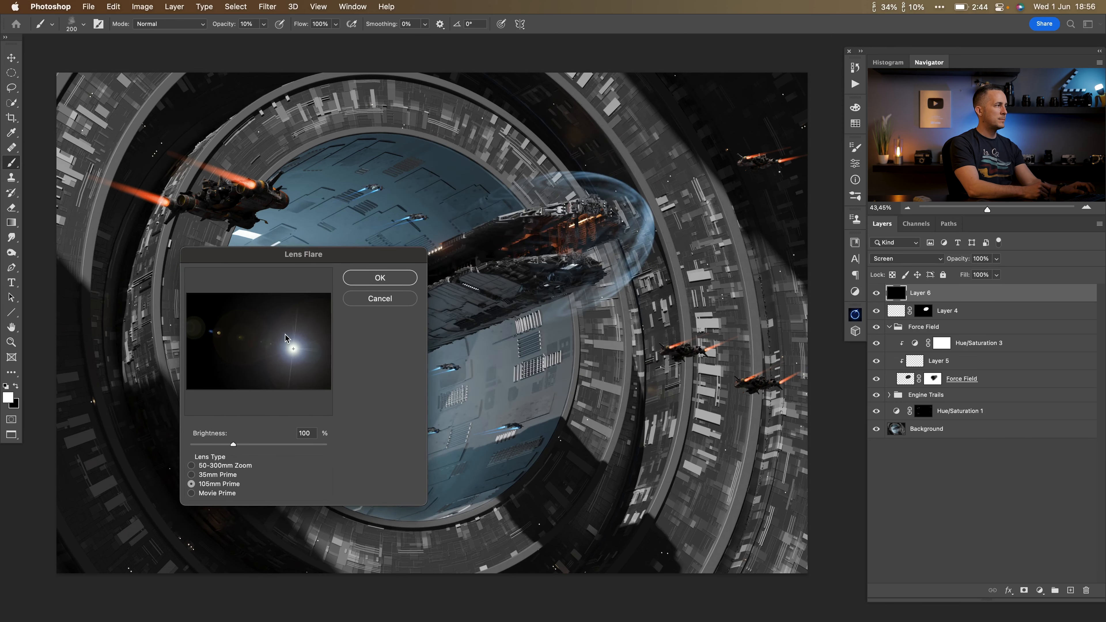
{"action": "left_click_drag", "start_coordinate": [286, 339], "coordinate": [292, 329]}
{"action": "left_click_drag", "start_coordinate": [291, 327], "coordinate": [290, 328]}
{"action": "left_click", "coordinate": [381, 277]}
Scale down the lens flare layer and place its bright centre on the shield's upper-right edge
{"action": "key", "text": "v"}
{"action": "left_click_drag", "start_coordinate": [609, 277], "coordinate": [661, 222]}
{"action": "key", "text": "super+t"}
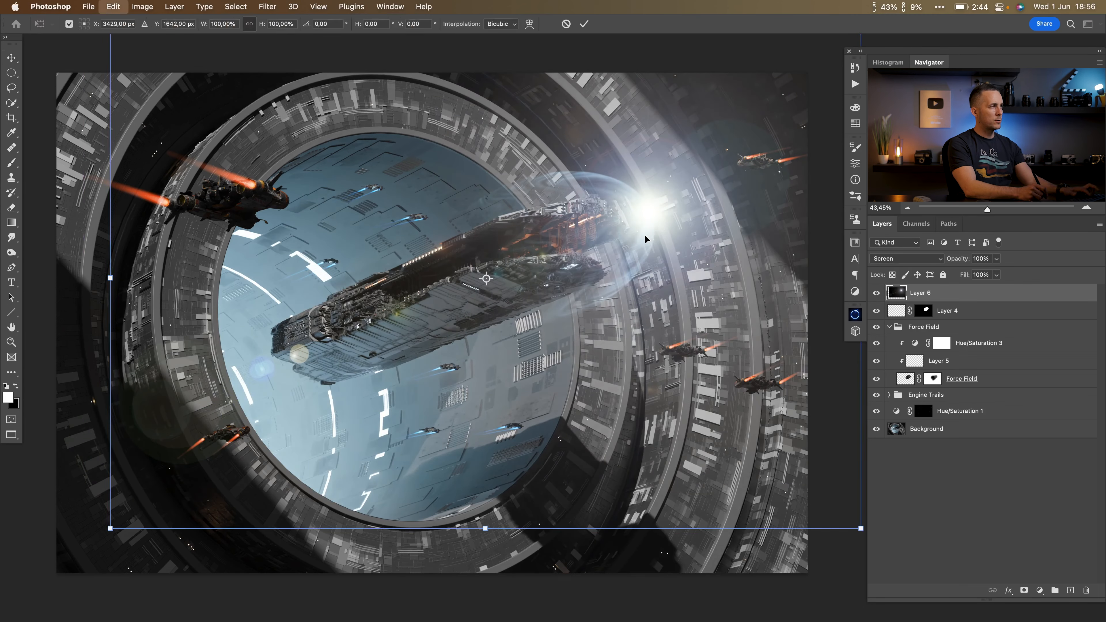
{"action": "left_click_drag", "start_coordinate": [145, 494], "coordinate": [287, 434]}
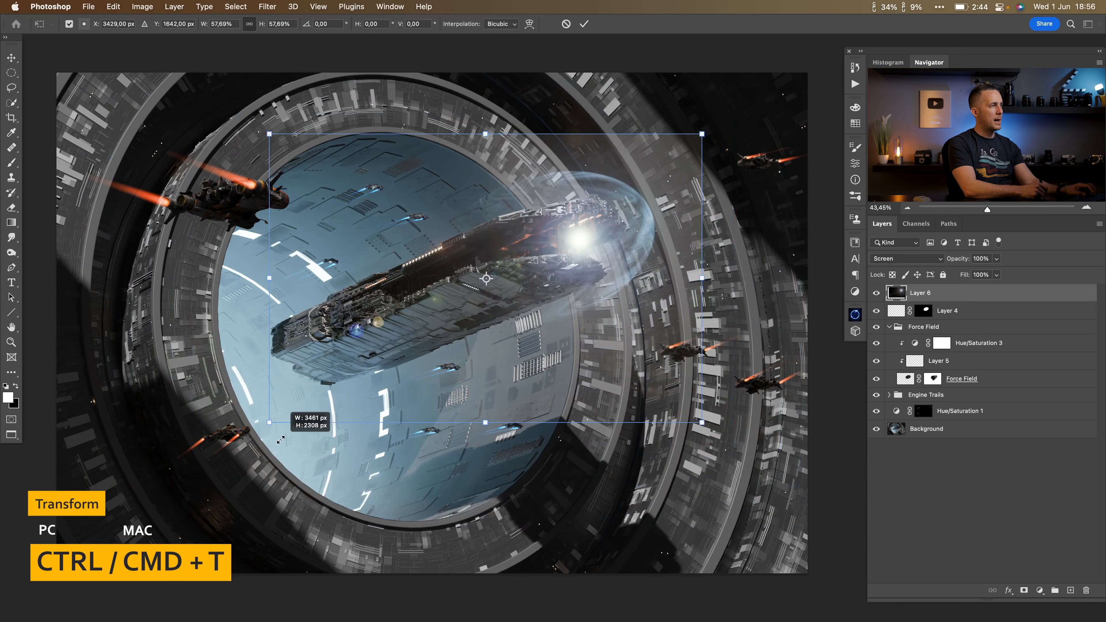
{"action": "left_click_drag", "start_coordinate": [596, 344], "coordinate": [658, 313]}
{"action": "left_click_drag", "start_coordinate": [337, 386], "coordinate": [408, 339]}
{"action": "left_click_drag", "start_coordinate": [609, 312], "coordinate": [640, 300]}
{"action": "key", "text": "Return"}
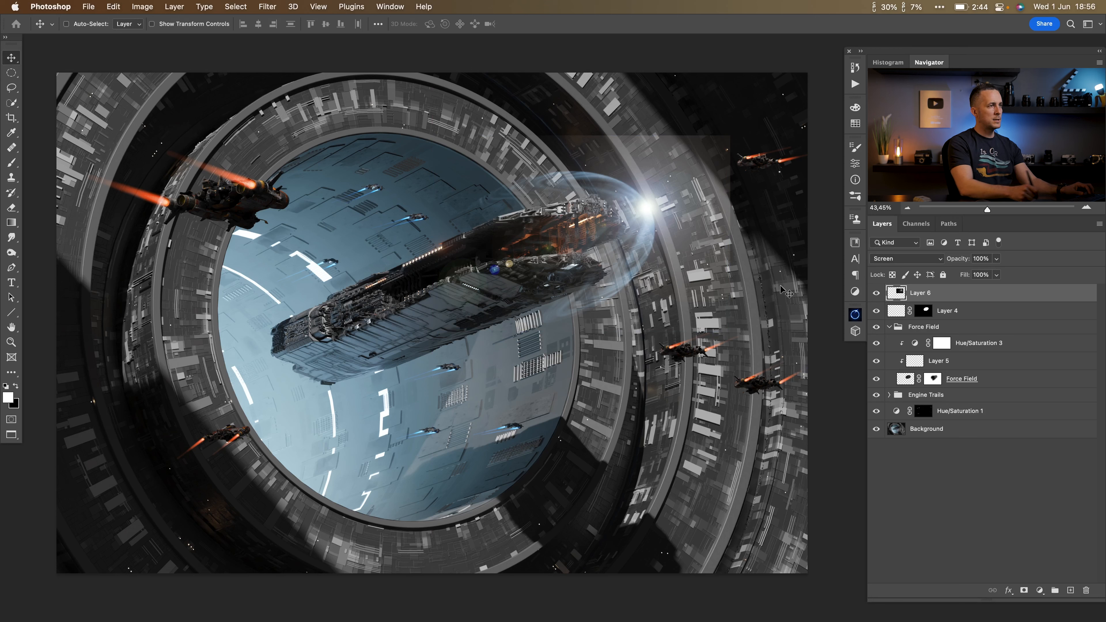
Add a Levels adjustment clipped to the flare layer and raise its black input level to 48
{"action": "left_click", "coordinate": [1039, 592]}
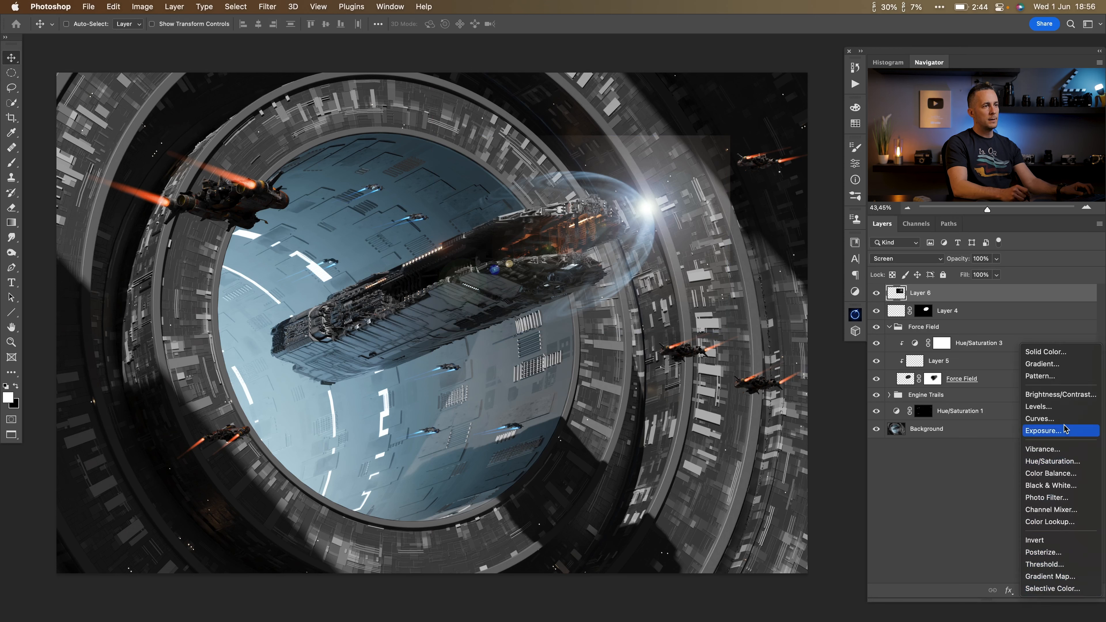
{"action": "left_click", "coordinate": [1055, 409]}
{"action": "left_click", "coordinate": [756, 368]}
{"action": "left_click_drag", "start_coordinate": [695, 300], "coordinate": [706, 266]}
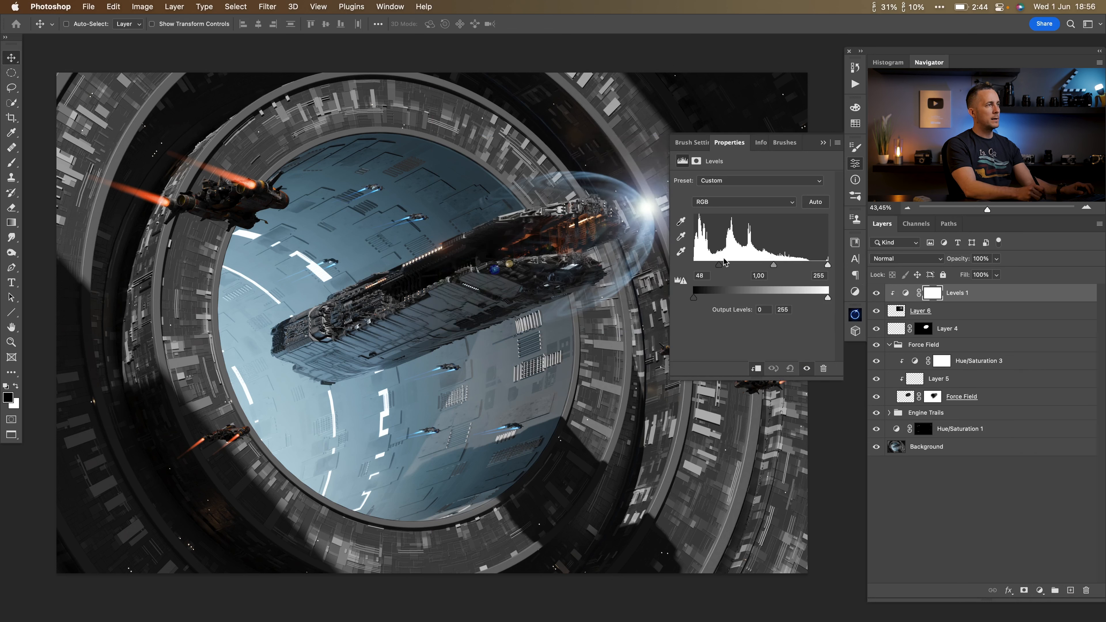
{"action": "left_click", "coordinate": [823, 143]}
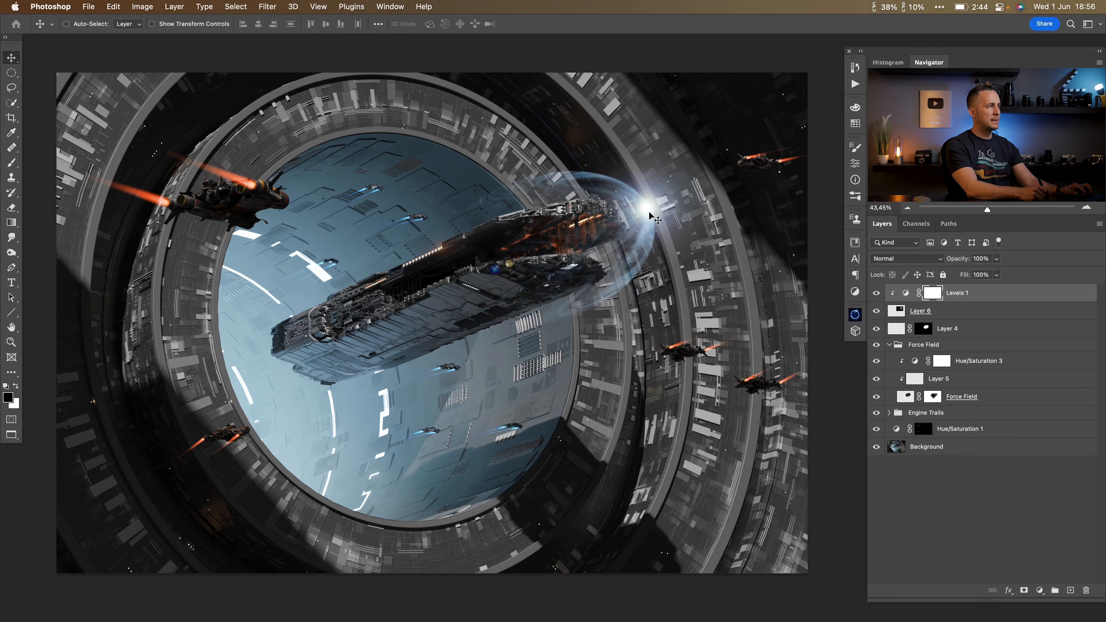
Shrink the lens flare on Layer 6 further, keeping its bright centre on the shield's edge
{"action": "key", "text": "alt+bracketleft"}
{"action": "mouse_move", "coordinate": [641, 212]}
{"action": "left_mouse_down"}
{"action": "mouse_move", "coordinate": [669, 218]}
{"action": "mouse_move", "coordinate": [660, 199]}
{"action": "mouse_move", "coordinate": [653, 214]}
{"action": "left_mouse_up"}
{"action": "key", "text": "ctrl+t"}
{"action": "left_click_drag", "start_coordinate": [795, 246], "coordinate": [706, 235]}
{"action": "key", "text": "Return"}
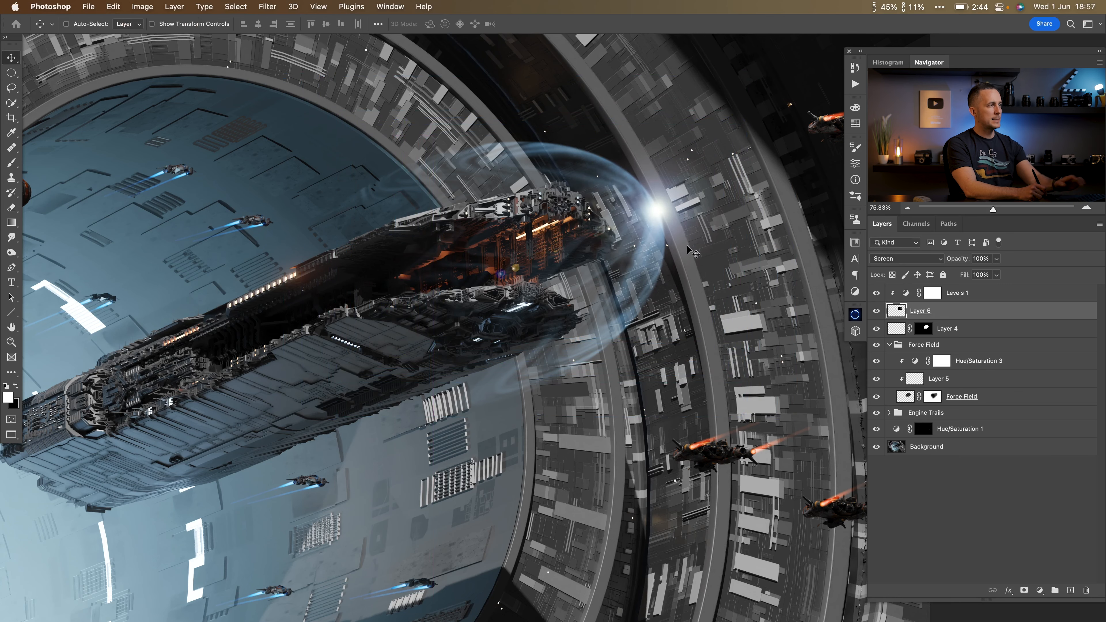
Fine-tune the lens flare's position so its centre sits on the shield's outer edge behind the ship
{"action": "key", "text": "super+0"}
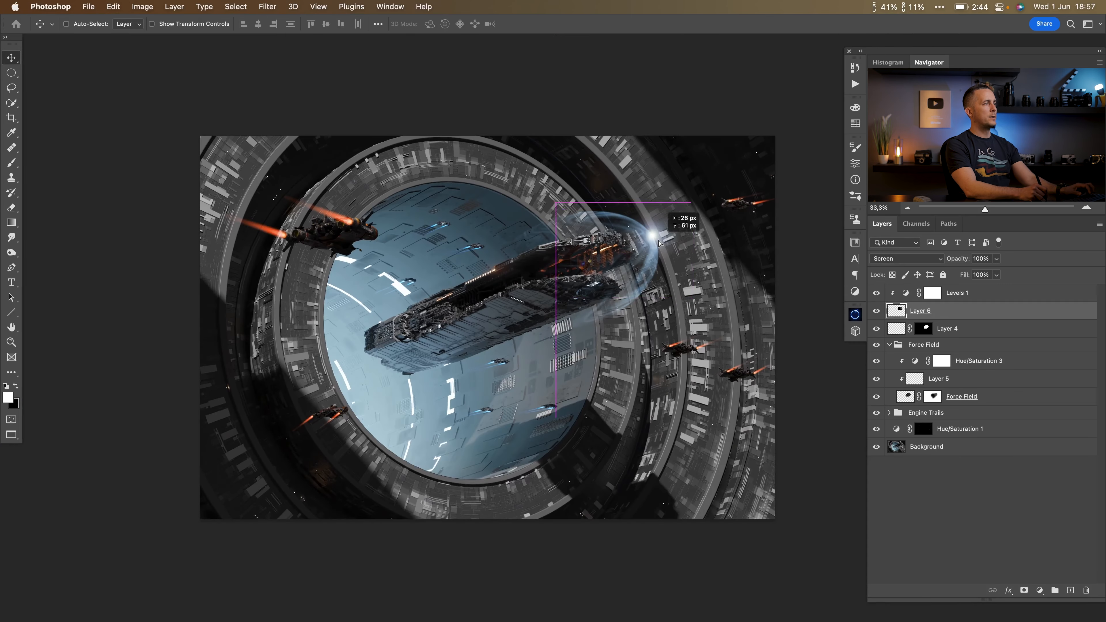
{"action": "left_click", "coordinate": [657, 258], "text": "super"}
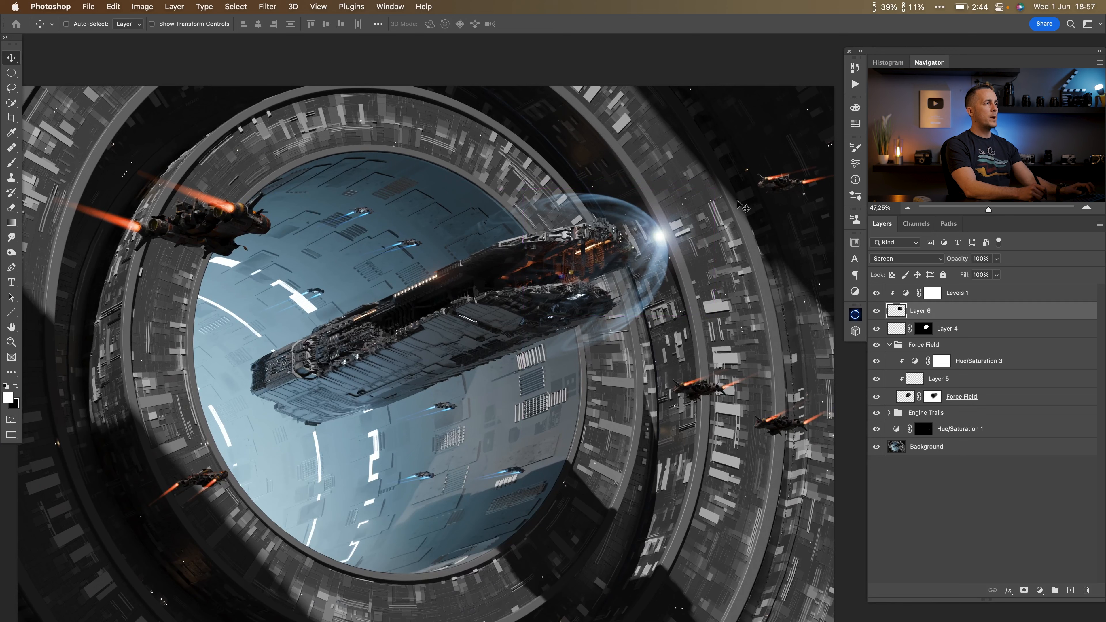
{"action": "left_click_drag", "start_coordinate": [662, 249], "coordinate": [629, 251]}
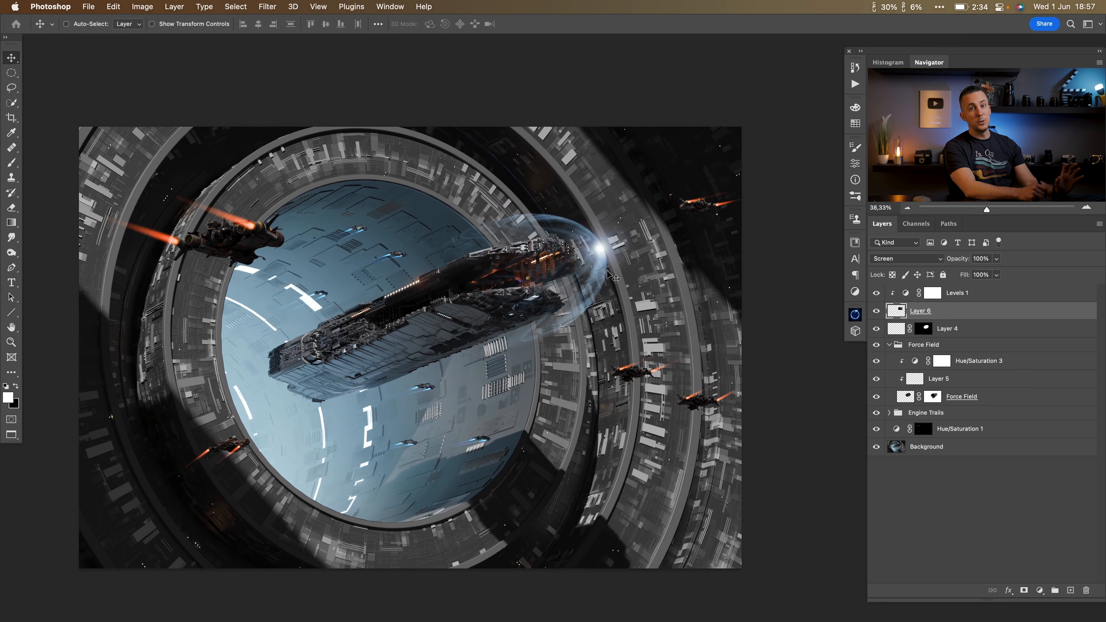
{"action": "left_click", "coordinate": [905, 298]}
{"action": "key", "text": "super+alt+shift+e"}
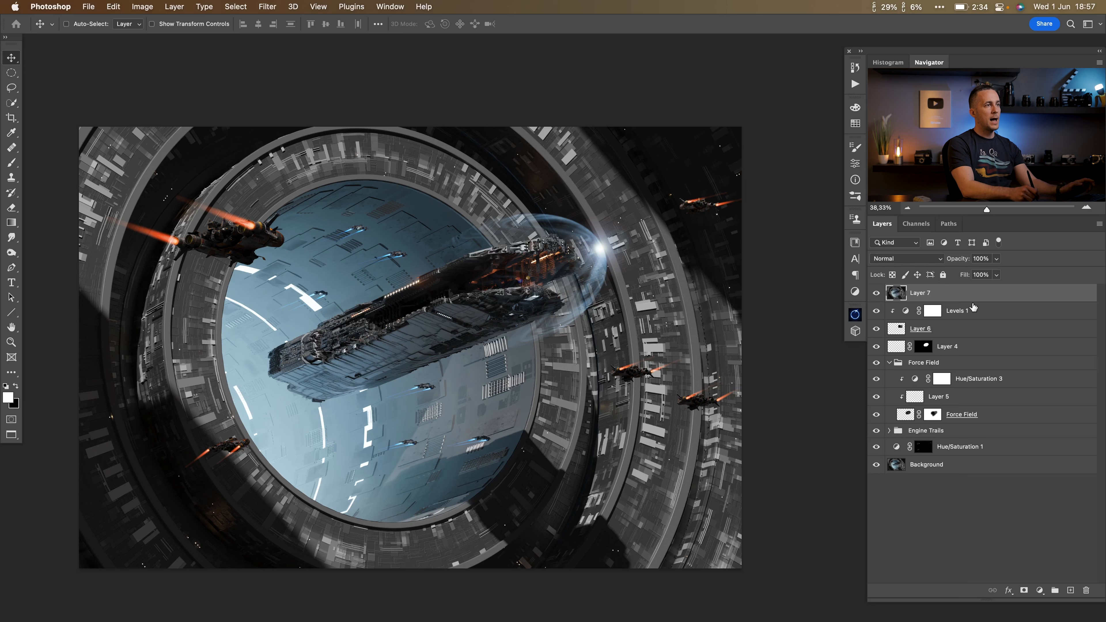
{"action": "right_click", "coordinate": [947, 298]}
{"action": "left_click", "coordinate": [985, 225]}
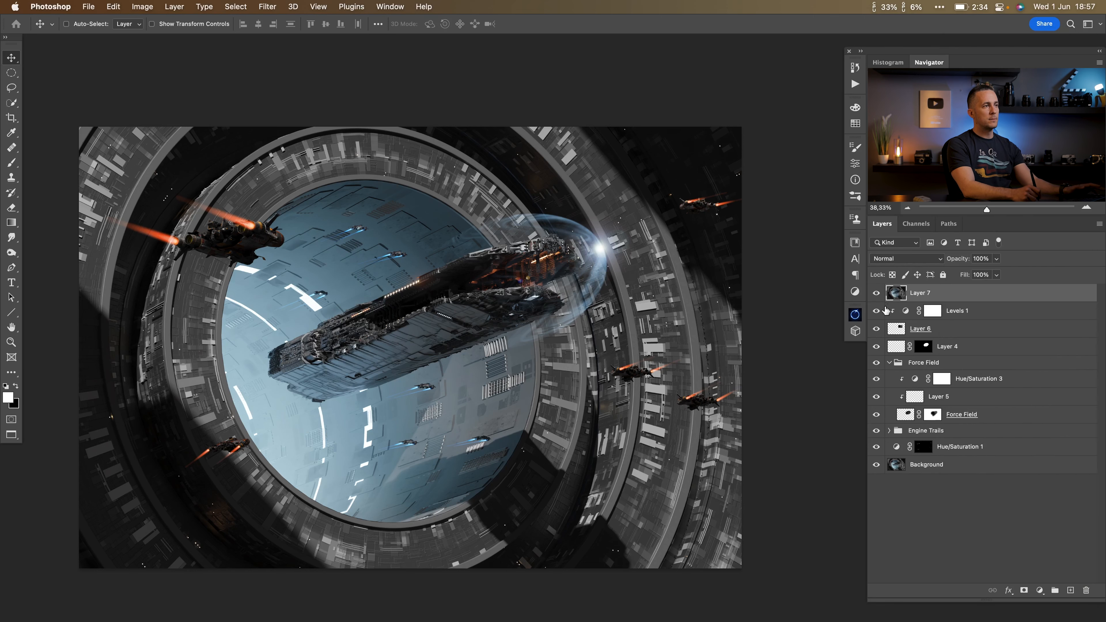
{"action": "left_click", "coordinate": [877, 295]}
{"action": "left_click", "coordinate": [878, 298]}
{"action": "key", "text": "super+z"}
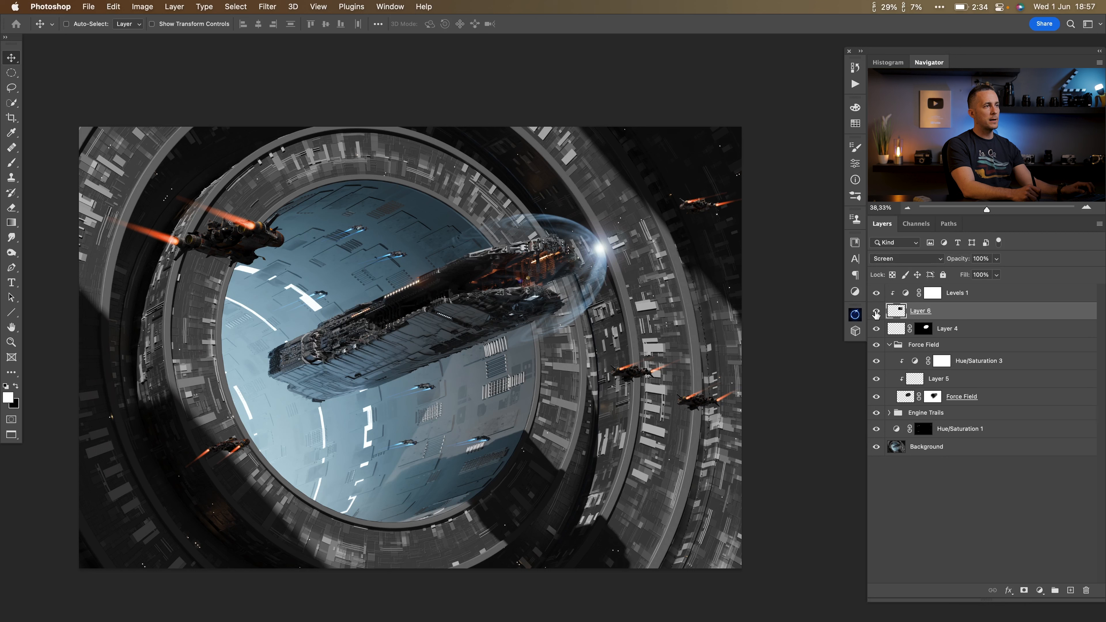
Hide flare Layer 6, stamp all visible layers into a new layer above Layer 4, and convert it to a smart object
{"action": "left_click", "coordinate": [876, 311]}
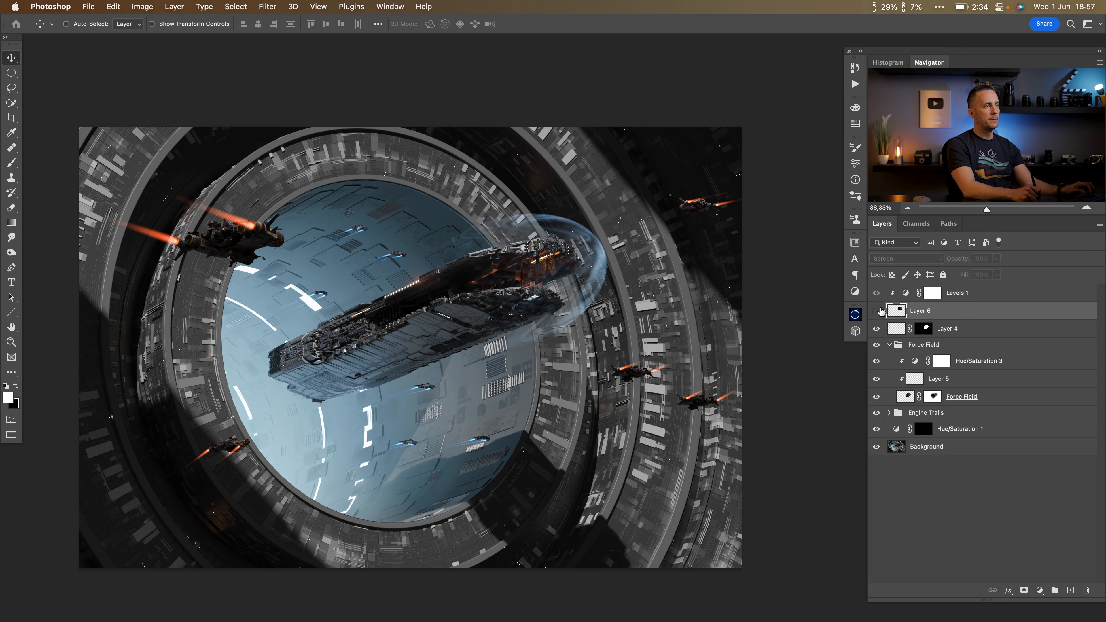
{"action": "left_click", "coordinate": [900, 331]}
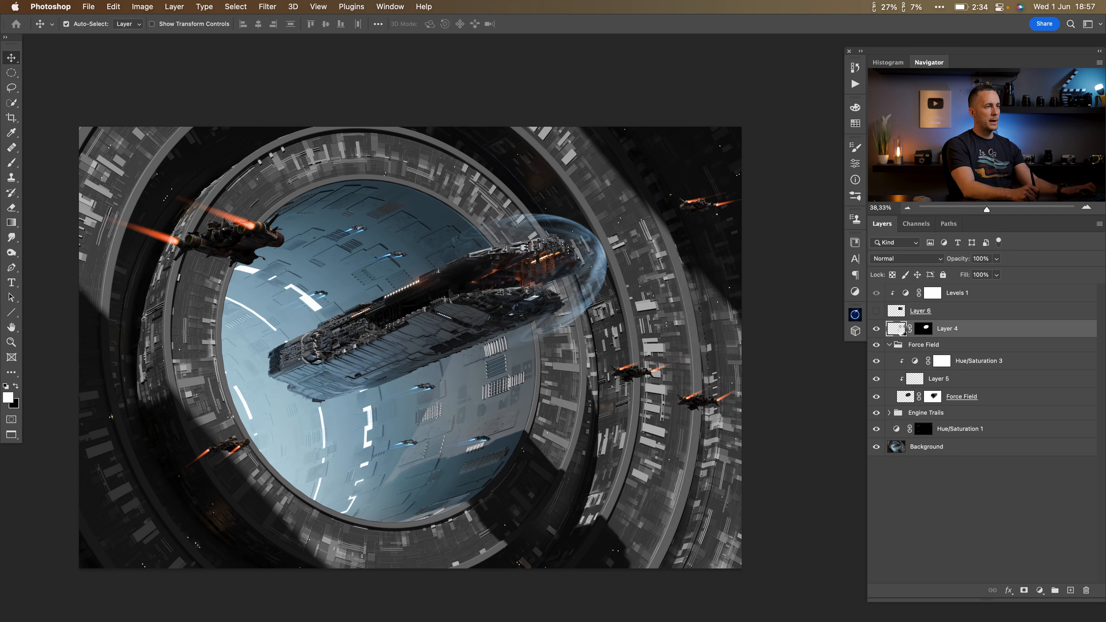
{"action": "key", "text": "super+alt+shift+e"}
{"action": "right_click", "coordinate": [941, 331]}
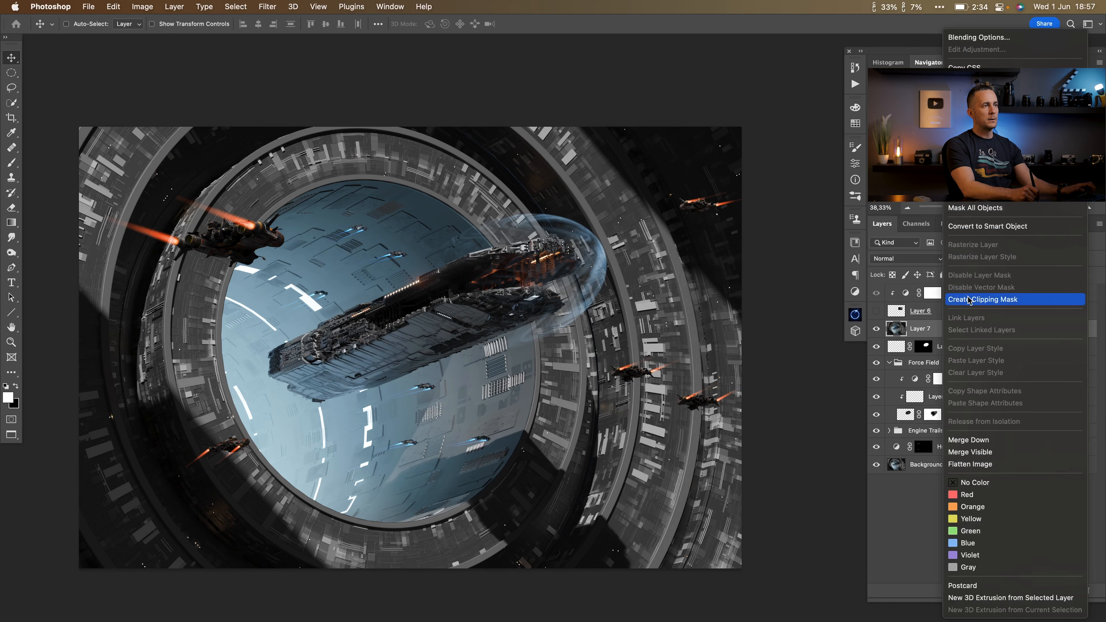
{"action": "left_click", "coordinate": [989, 228]}
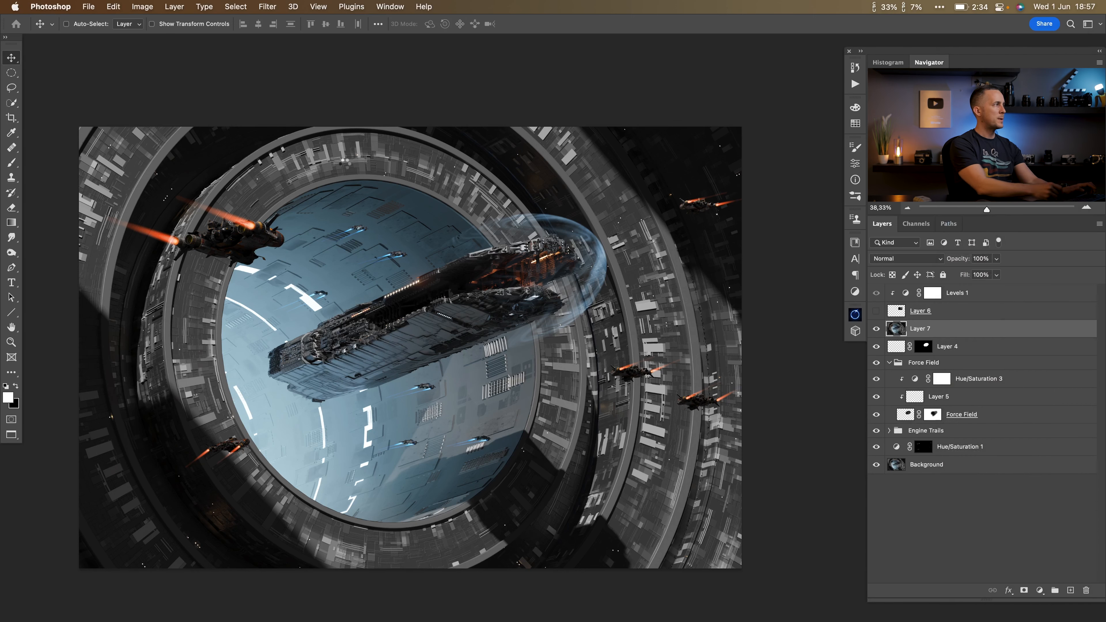
Open the Boris FX Optics 2022 filter on Layer 7 and add the S_LensFlare effect from the Light category
{"action": "left_click", "coordinate": [266, 7]}
{"action": "mouse_move", "coordinate": [378, 270]}
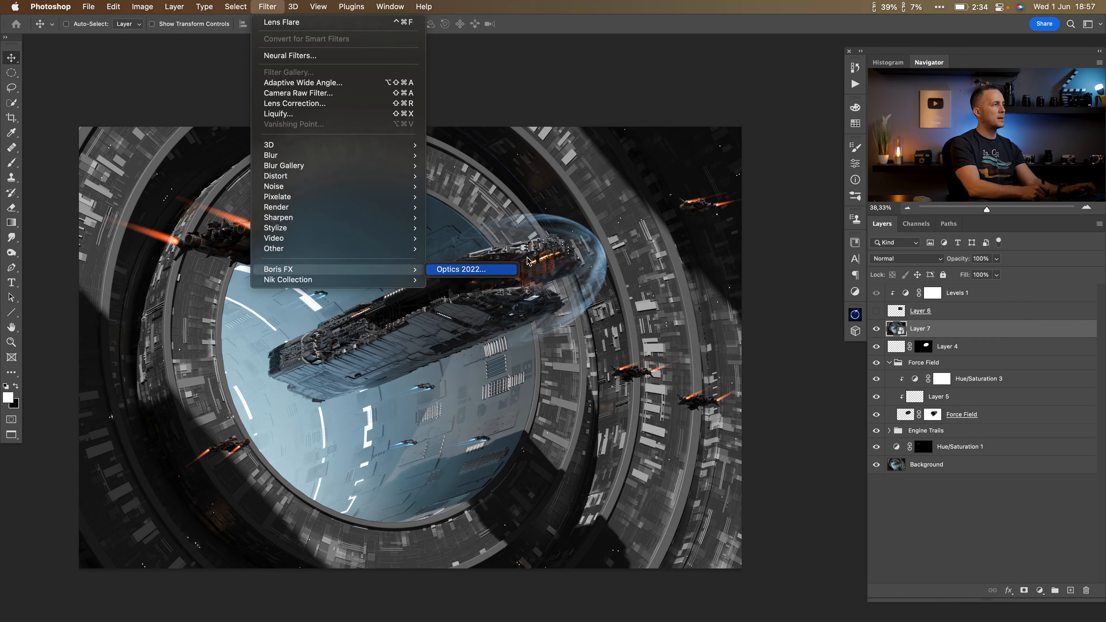
{"action": "left_click", "coordinate": [454, 270]}
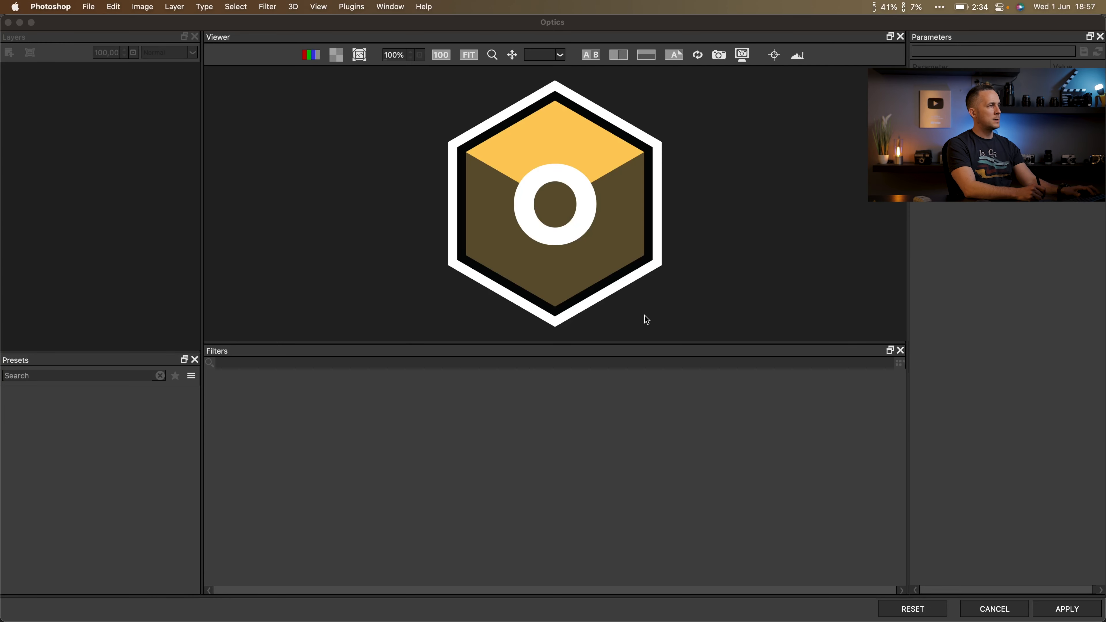
{"action": "left_click", "coordinate": [551, 326]}
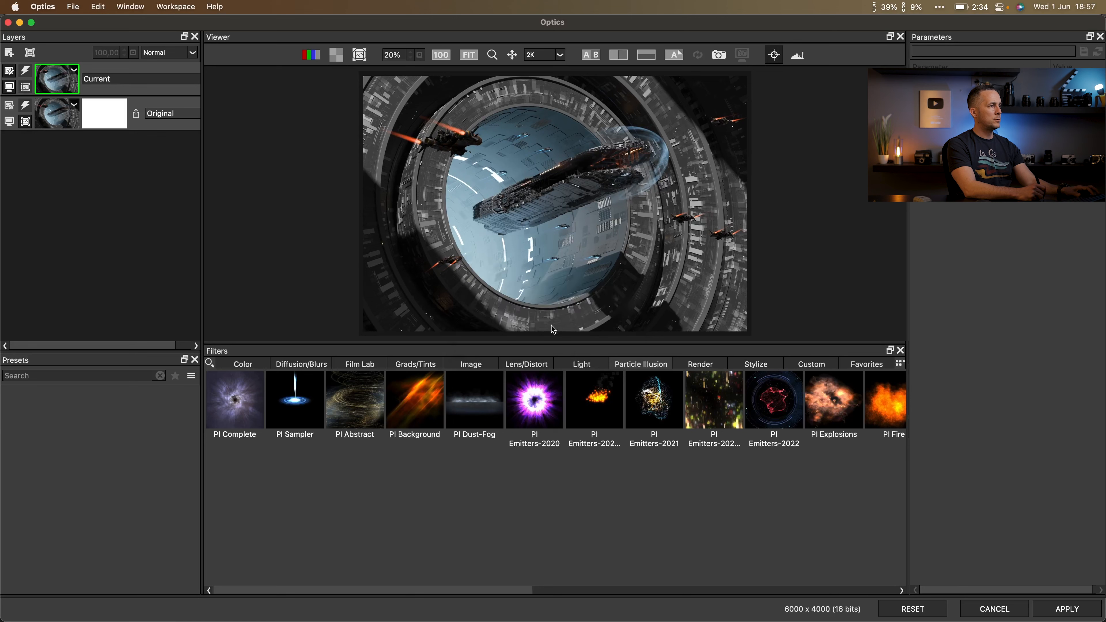
{"action": "left_click", "coordinate": [571, 366]}
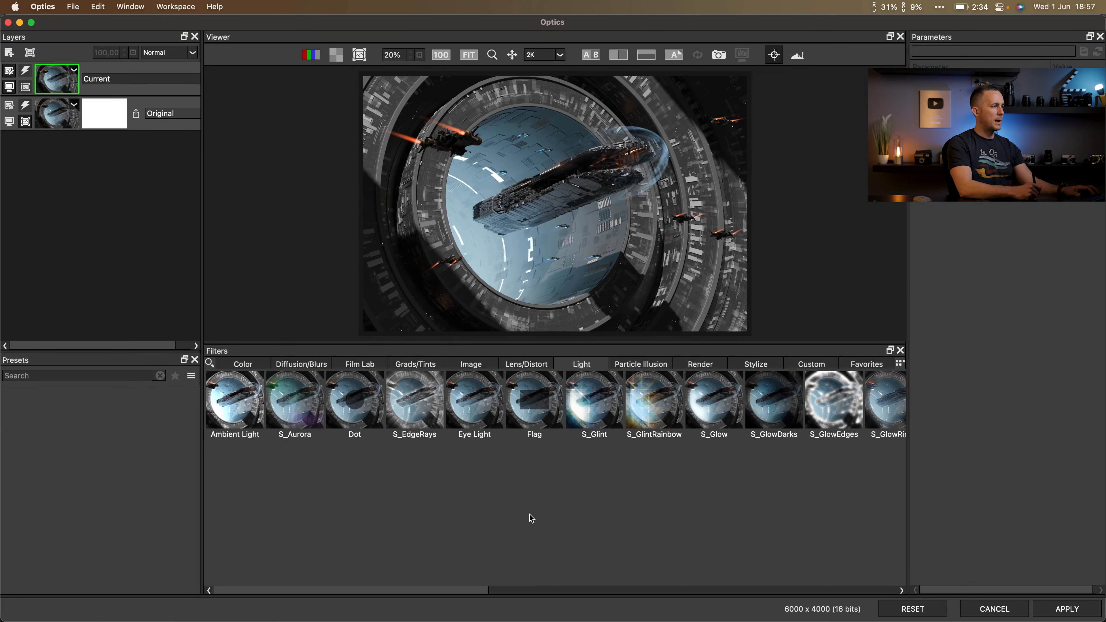
{"action": "left_click_drag", "start_coordinate": [448, 588], "coordinate": [592, 591]}
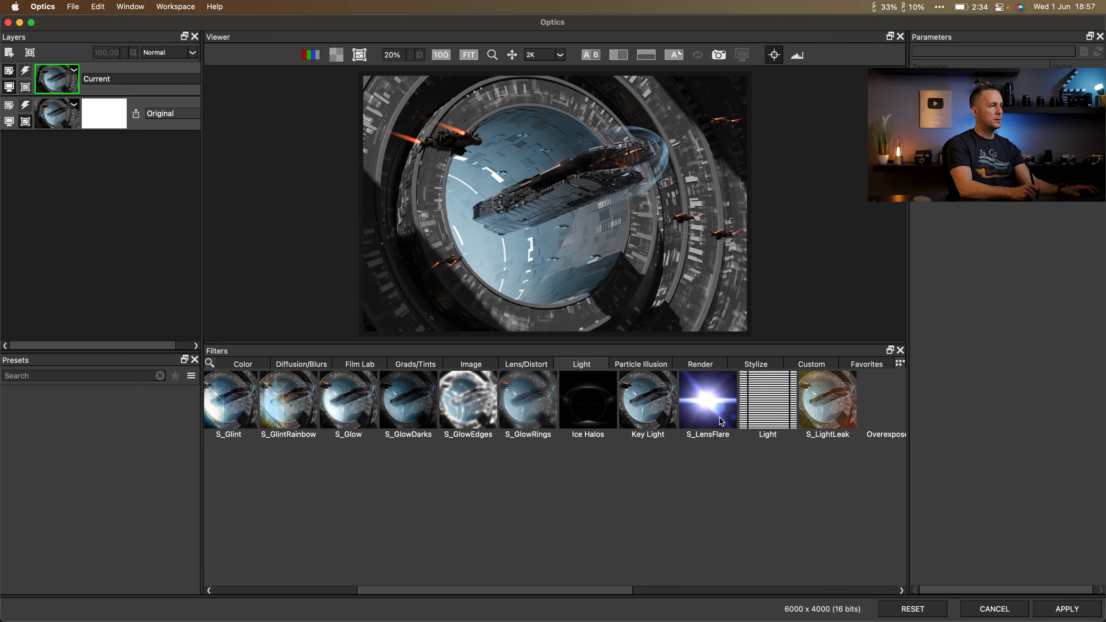
{"action": "left_click", "coordinate": [711, 387]}
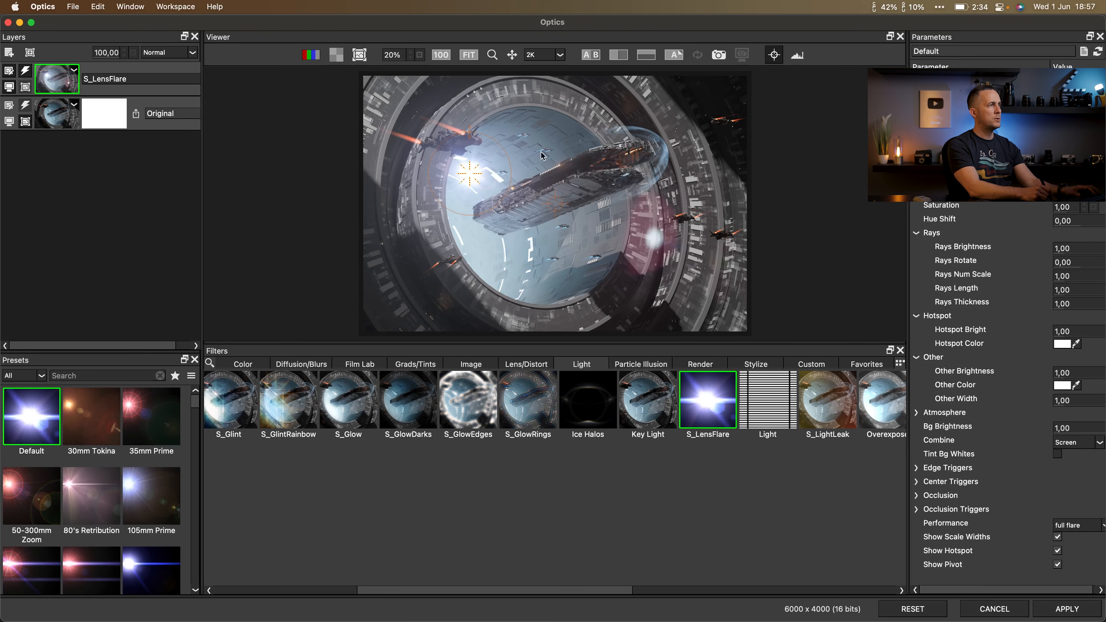
Place the flare at the force field's outer edge behind the ship, shrink it, and choose the Bright preset
{"action": "left_click", "coordinate": [661, 153]}
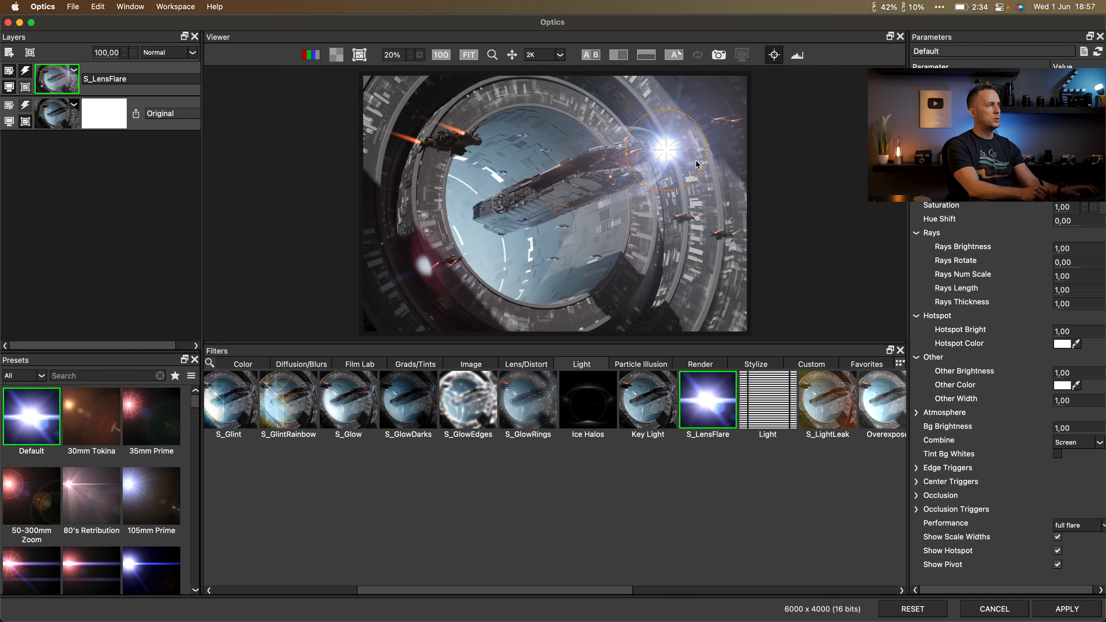
{"action": "scroll", "coordinate": [189, 431], "scroll_direction": "down", "scroll_amount": 10}
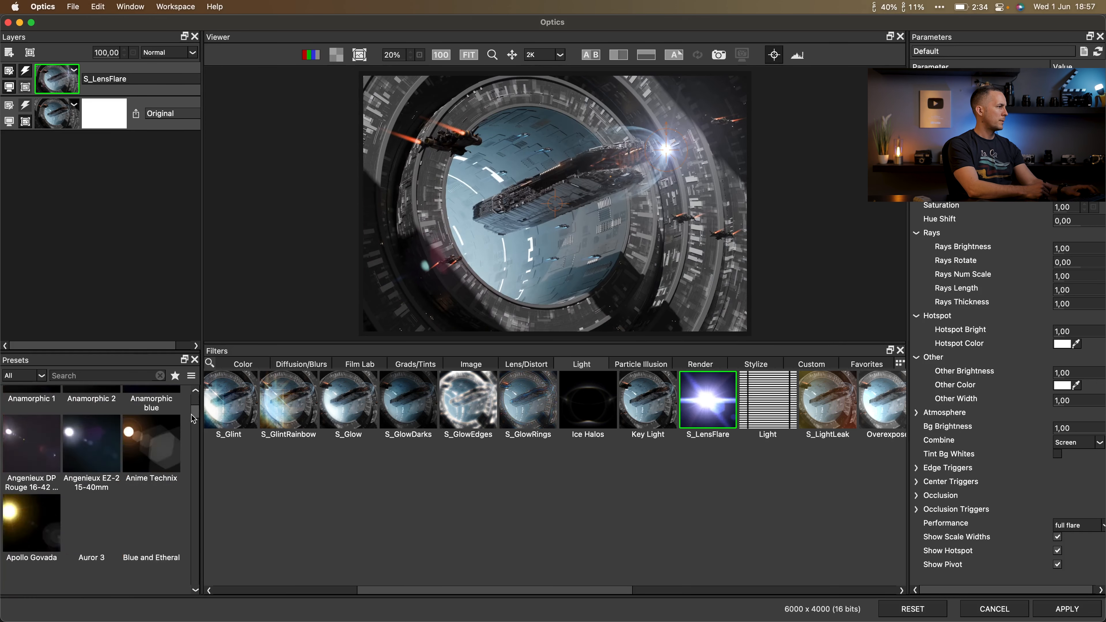
{"action": "mouse_move", "coordinate": [189, 432]}
{"action": "left_mouse_down"}
{"action": "mouse_move", "coordinate": [199, 585]}
{"action": "mouse_move", "coordinate": [198, 417]}
{"action": "left_mouse_up"}
{"action": "left_click", "coordinate": [149, 438]}
{"action": "left_click", "coordinate": [106, 483]}
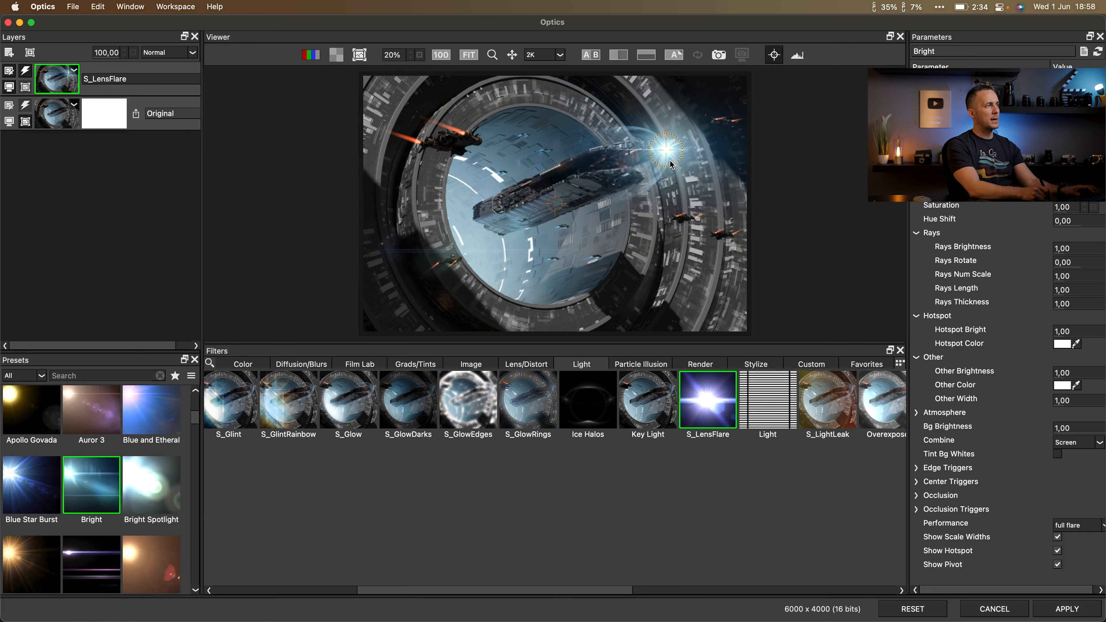
Try a smaller flare size, undo it, hide the on-screen flare controls, and apply the Optics effect to Layer 7
{"action": "left_click_drag", "start_coordinate": [669, 160], "coordinate": [668, 157]}
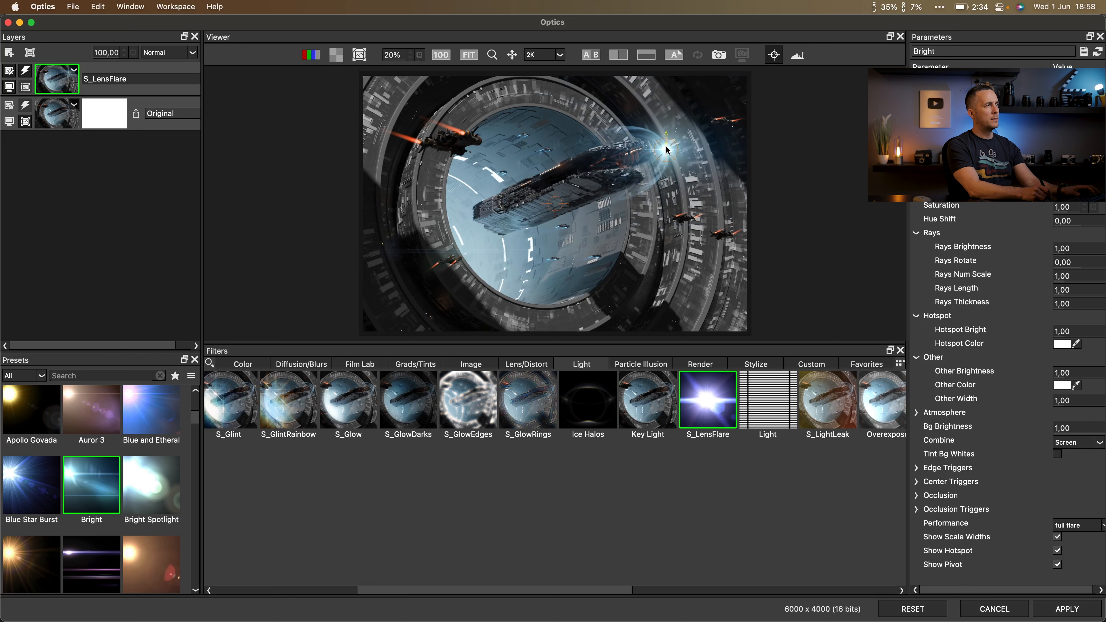
{"action": "key", "text": "super+z"}
{"action": "left_click", "coordinate": [774, 55]}
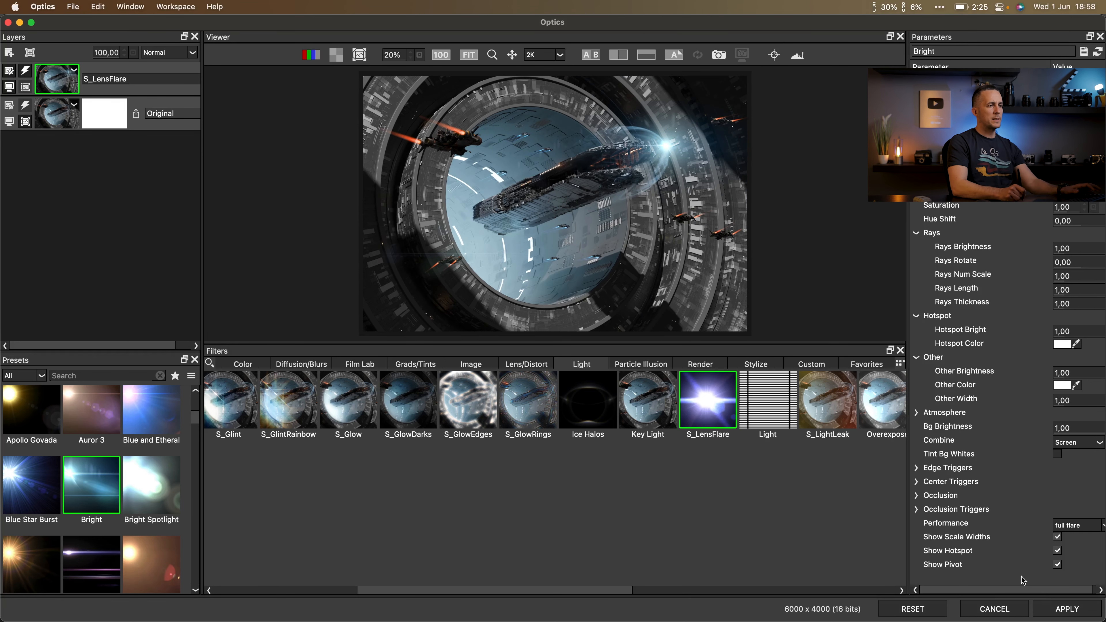
{"action": "left_click", "coordinate": [1048, 608]}
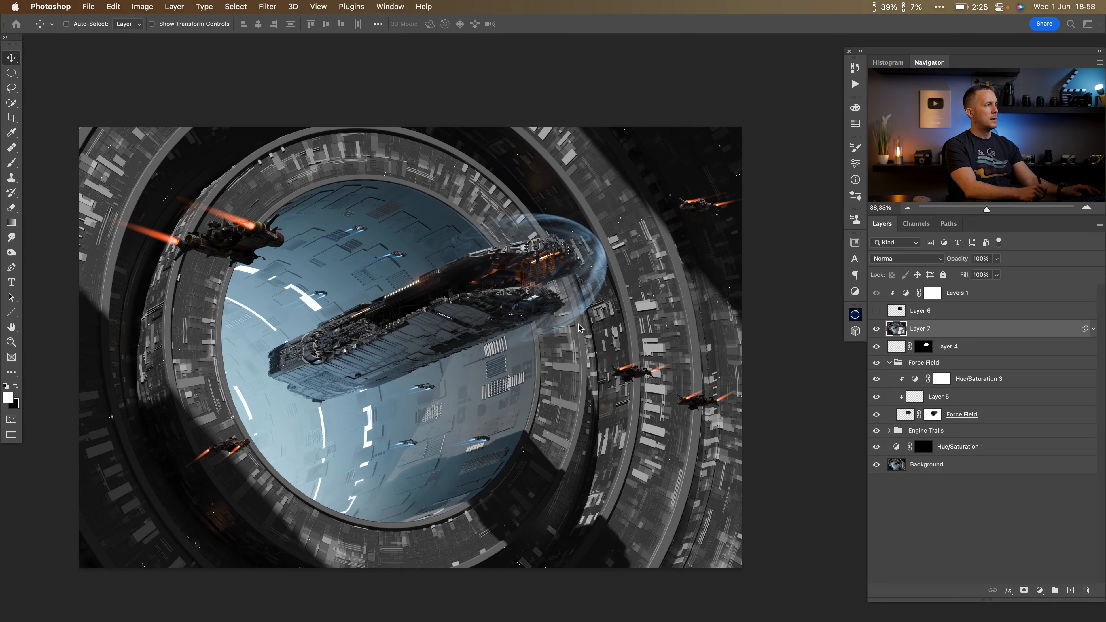
Compare the Optics flare on Layer 7 with the original flare on Layer 6 by switching their visibility
{"action": "left_click", "coordinate": [876, 328]}
{"action": "left_click", "coordinate": [876, 312]}
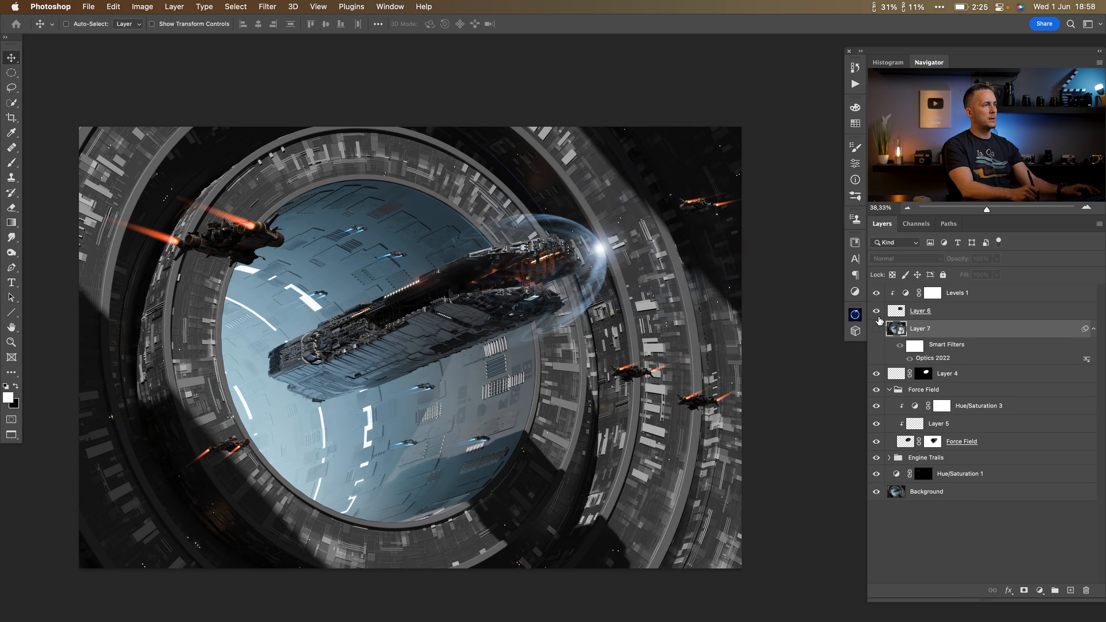
{"action": "left_click", "coordinate": [877, 311]}
{"action": "left_click", "coordinate": [876, 328]}
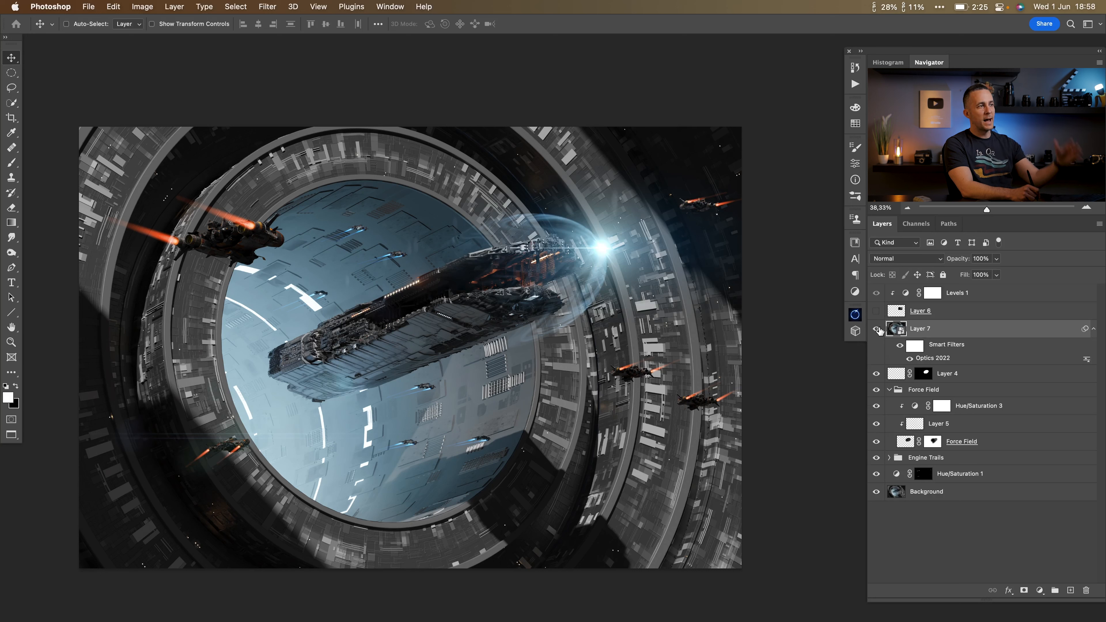
{"action": "left_click", "coordinate": [876, 329]}
{"action": "left_click", "coordinate": [876, 311]}
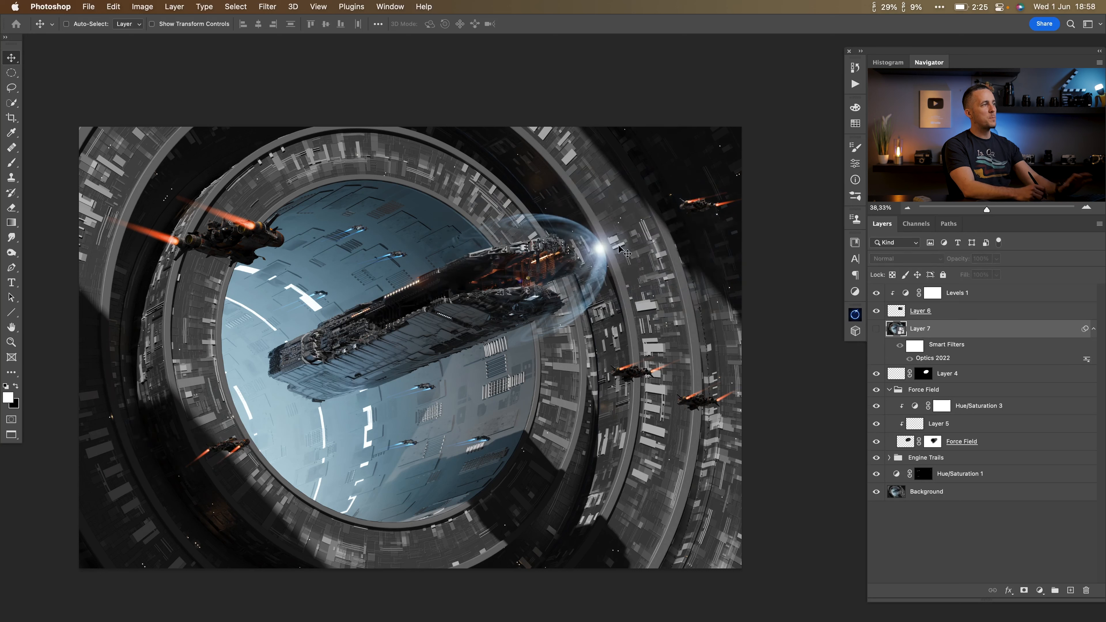
{"action": "left_click", "coordinate": [876, 311]}
{"action": "left_click", "coordinate": [875, 330]}
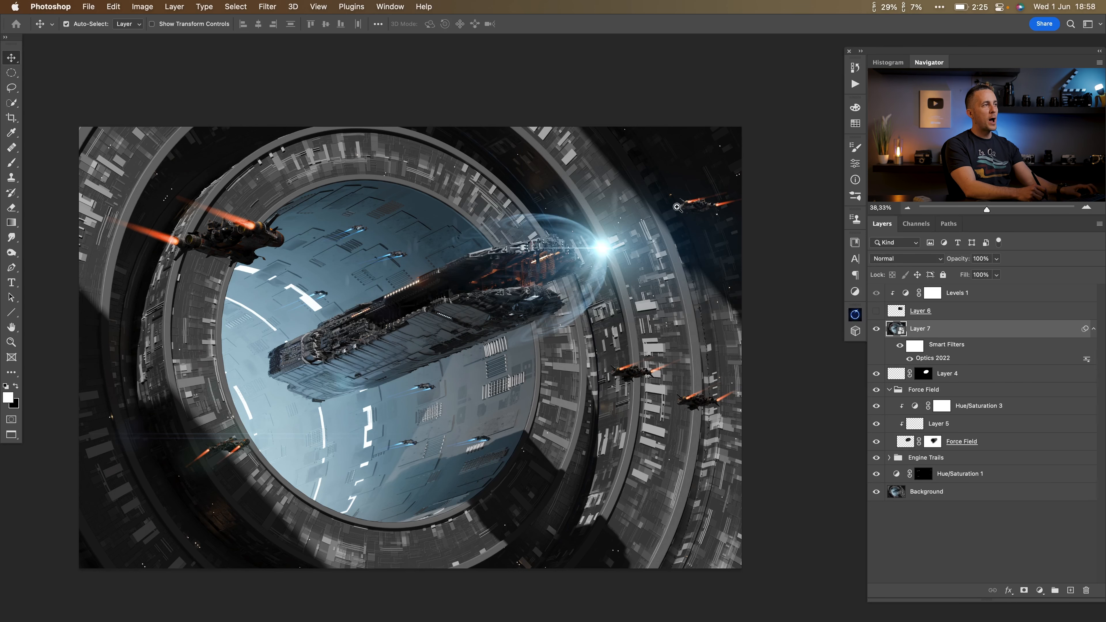
Lower Layer 7's opacity to 89%, hide that layer, and show the original flare on Layer 6
{"action": "scroll", "coordinate": [734, 229], "scroll_direction": "up", "scroll_amount": 5}
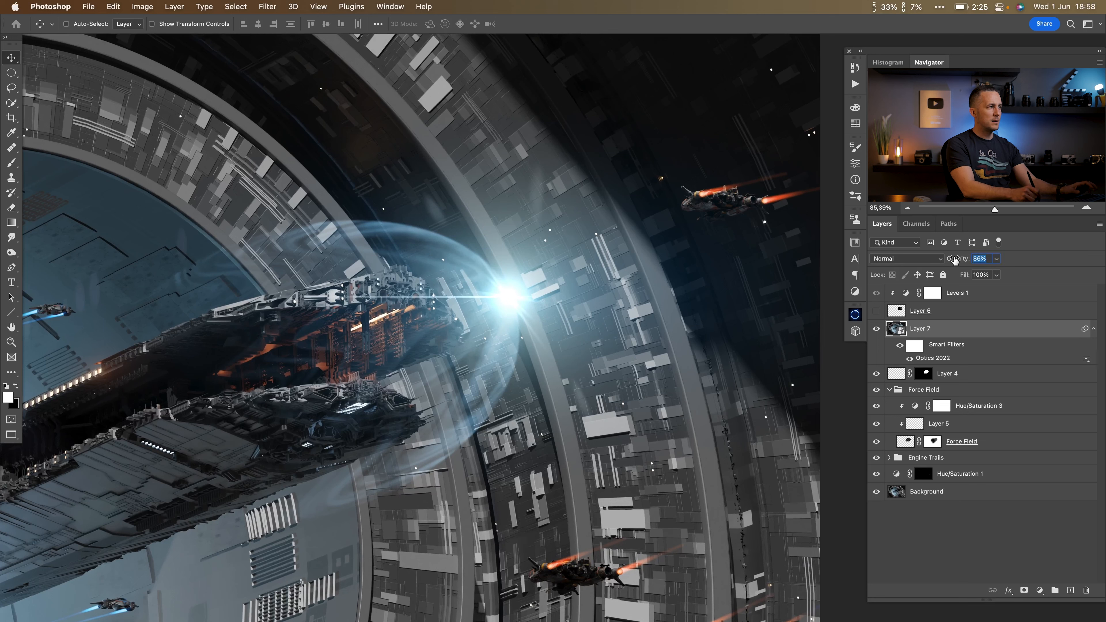
{"action": "left_click_drag", "start_coordinate": [954, 260], "coordinate": [953, 260]}
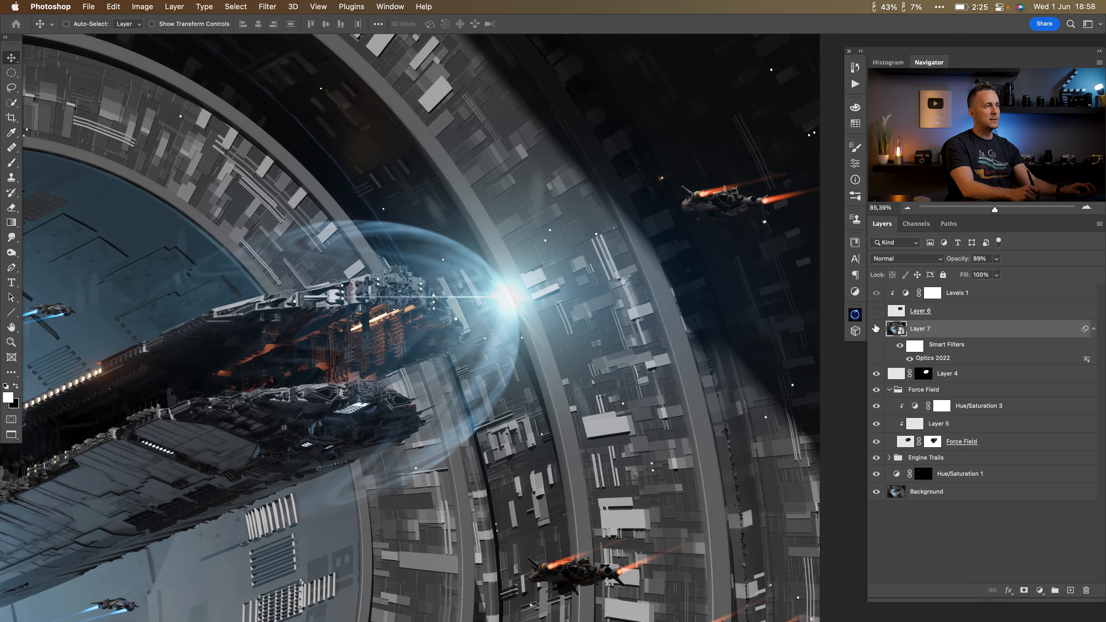
{"action": "left_click", "coordinate": [875, 328]}
{"action": "left_click", "coordinate": [877, 310]}
Select the Levels 1 layer and prepare the Line tool in Shape mode with a white fill and no stroke
{"action": "mouse_move", "coordinate": [671, 289]}
{"action": "left_mouse_down"}
{"action": "mouse_move", "coordinate": [637, 300]}
{"action": "mouse_move", "coordinate": [687, 273]}
{"action": "left_mouse_up"}
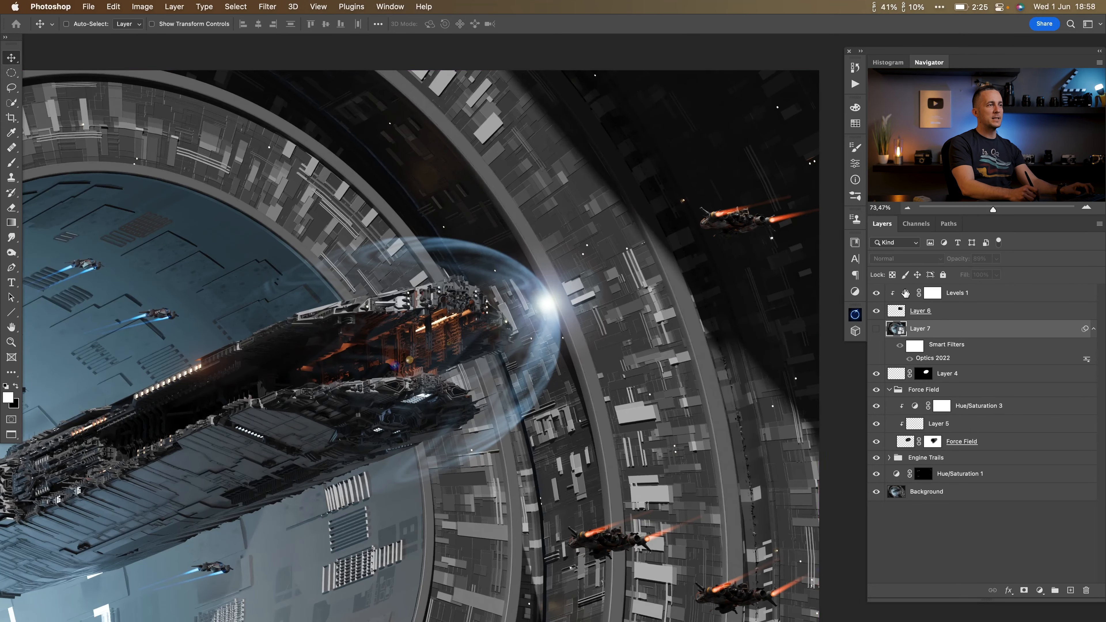
{"action": "left_click", "coordinate": [903, 299]}
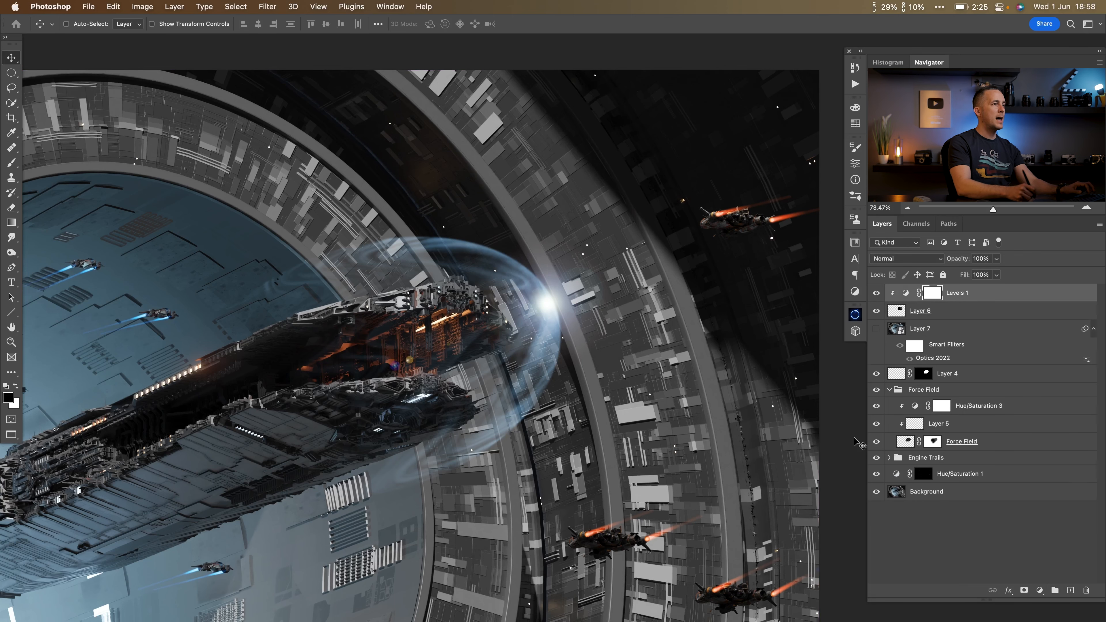
{"action": "left_click_drag", "start_coordinate": [708, 288], "coordinate": [699, 288]}
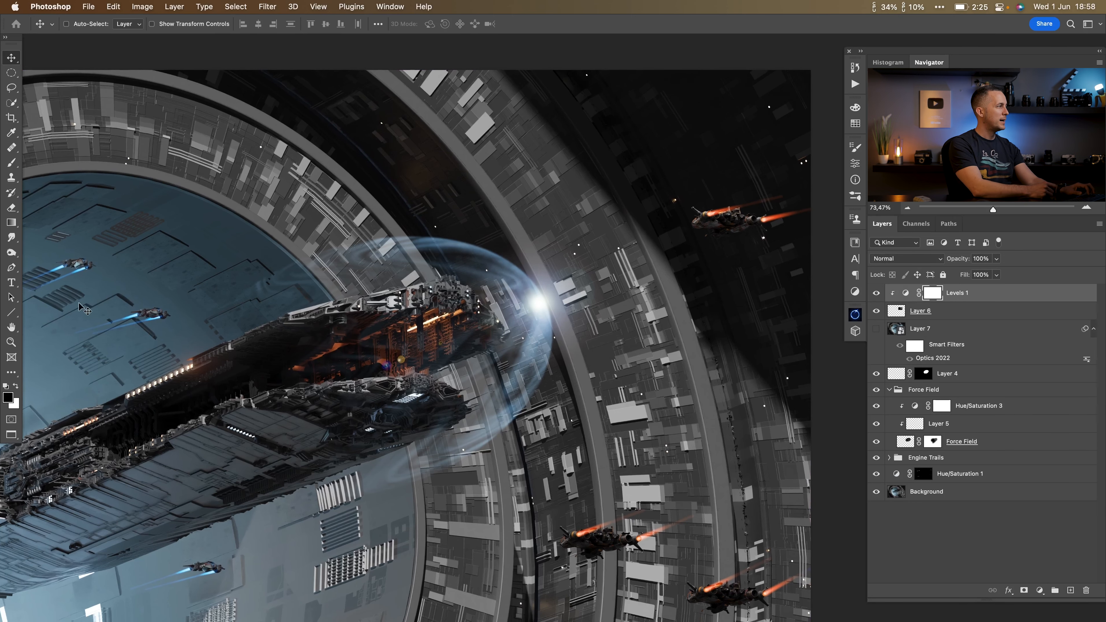
{"action": "left_click", "coordinate": [13, 317]}
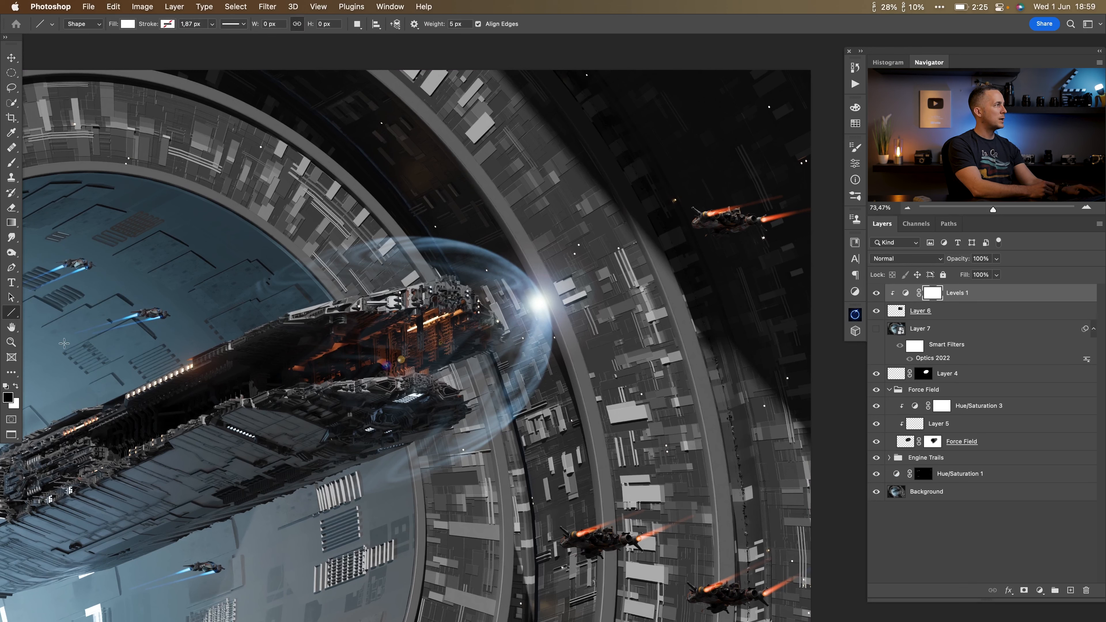
{"action": "left_click", "coordinate": [68, 345]}
{"action": "left_click", "coordinate": [128, 23]}
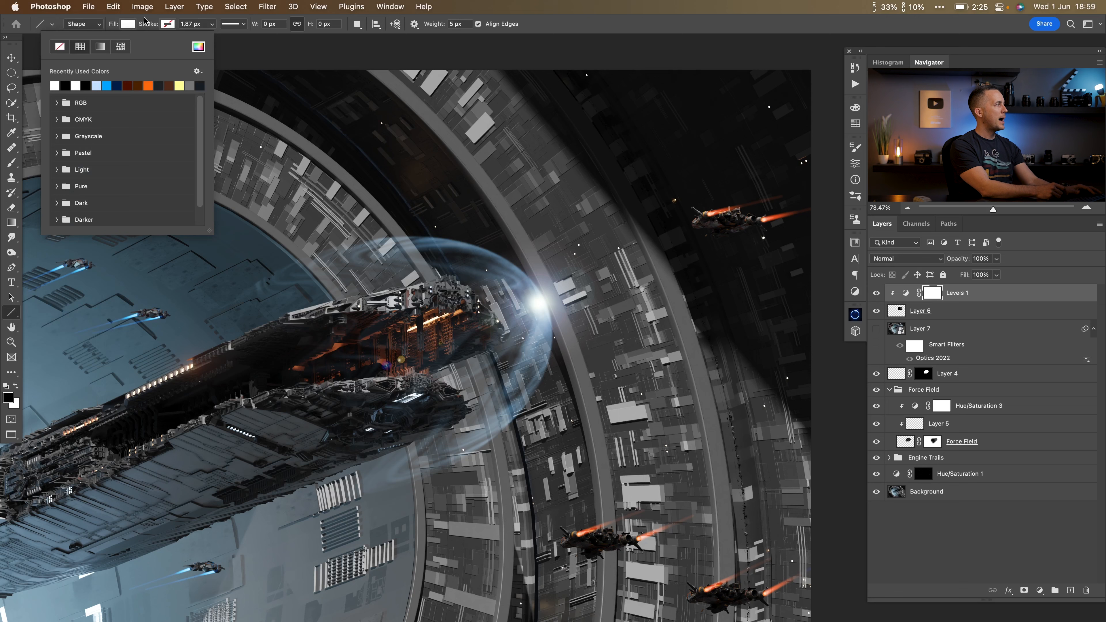
{"action": "left_click", "coordinate": [169, 28]}
{"action": "left_click", "coordinate": [170, 27]}
{"action": "left_click", "coordinate": [170, 27]}
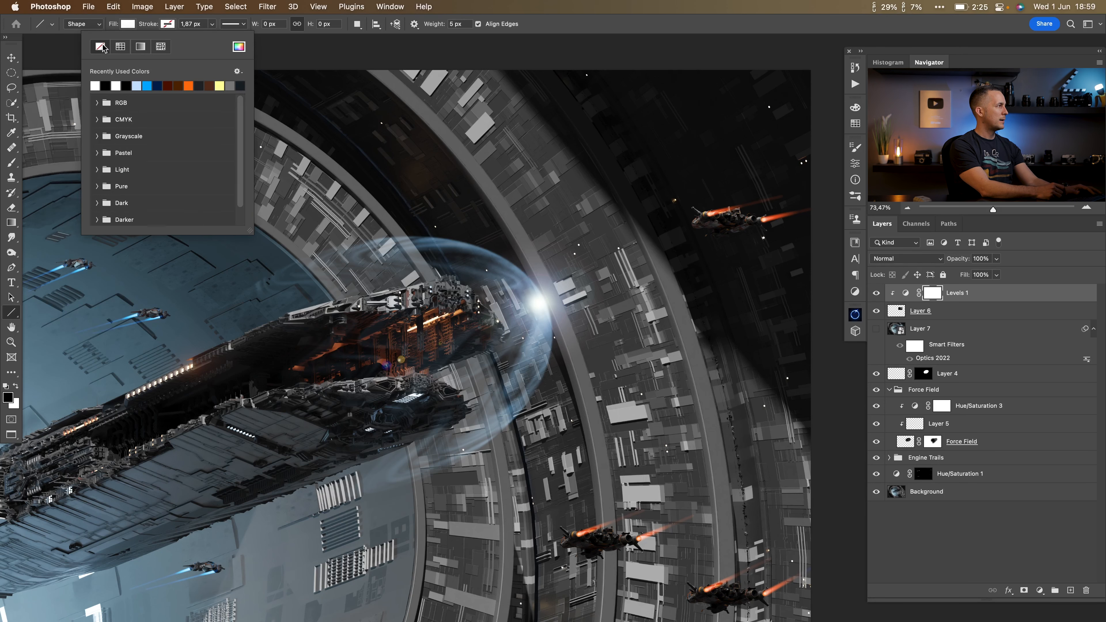
{"action": "left_click", "coordinate": [128, 25]}
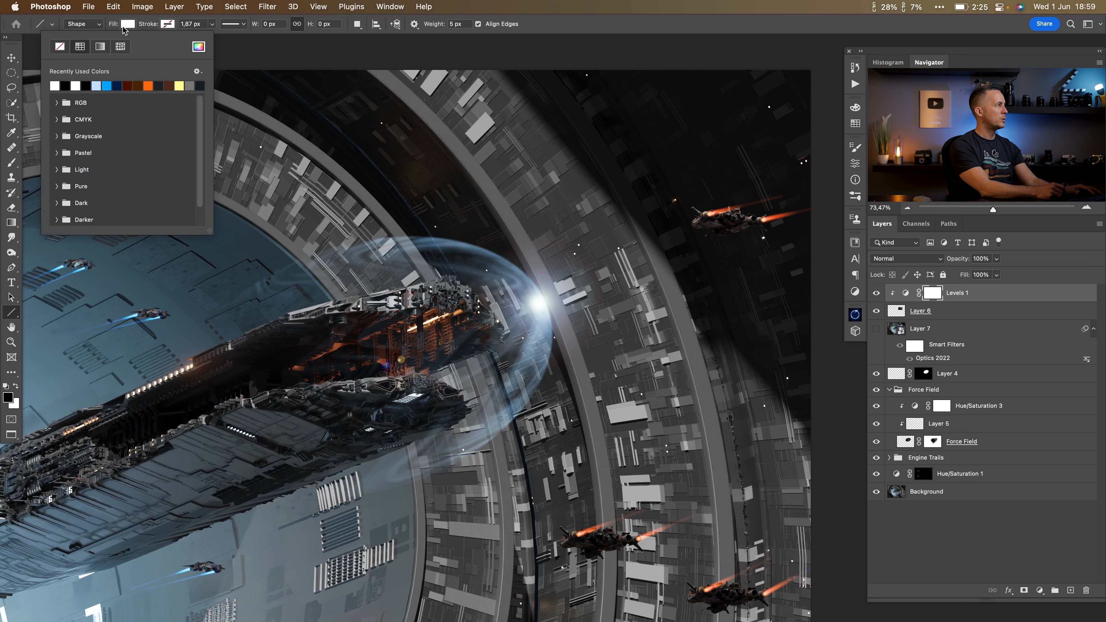
{"action": "left_click", "coordinate": [231, 34]}
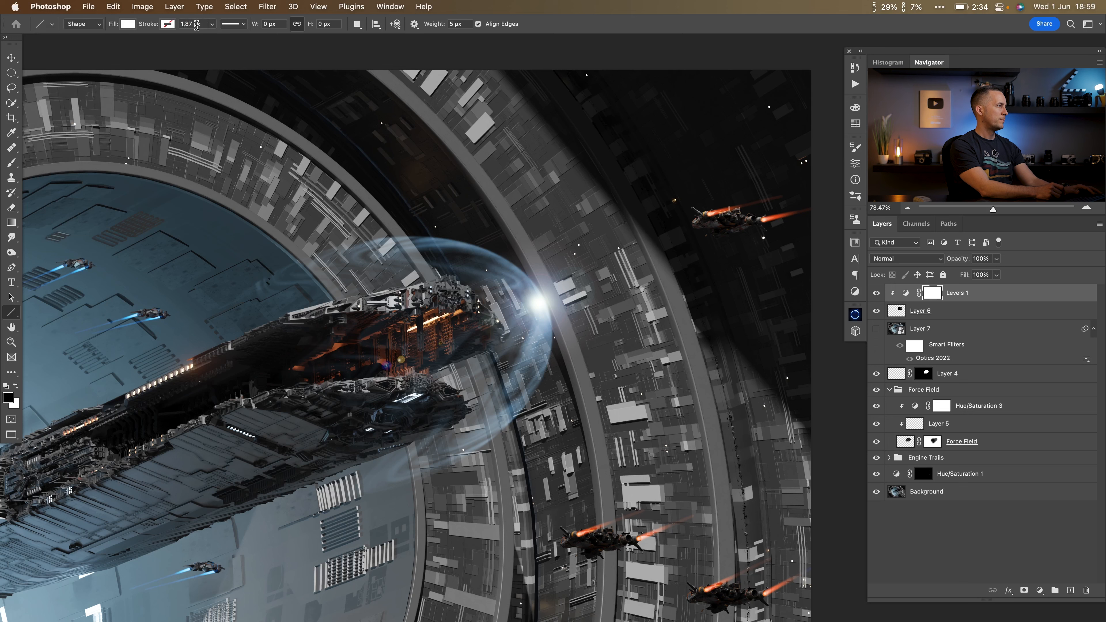
Try a 5 px white line about 829 px long, angled up and away from the flare, and undo it
{"action": "left_click_drag", "start_coordinate": [559, 308], "coordinate": [807, 222]}
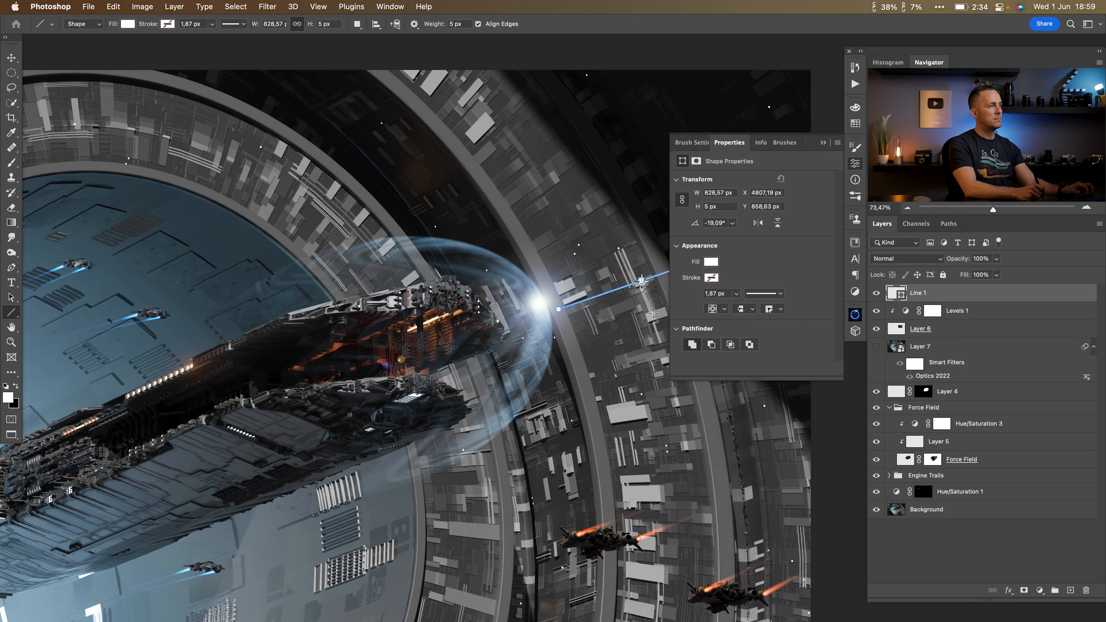
{"action": "key", "text": "super+z"}
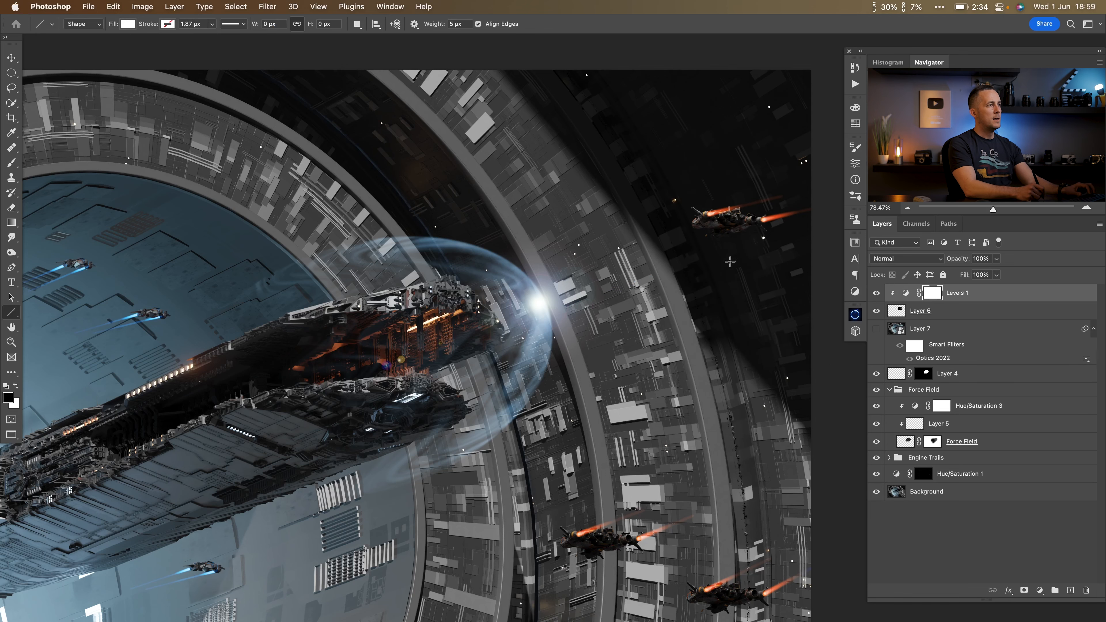
Draw a 5 px white line about 832 px long between the small red-engined ship and the flare
{"action": "scroll", "coordinate": [730, 262], "scroll_direction": "up", "scroll_amount": 5}
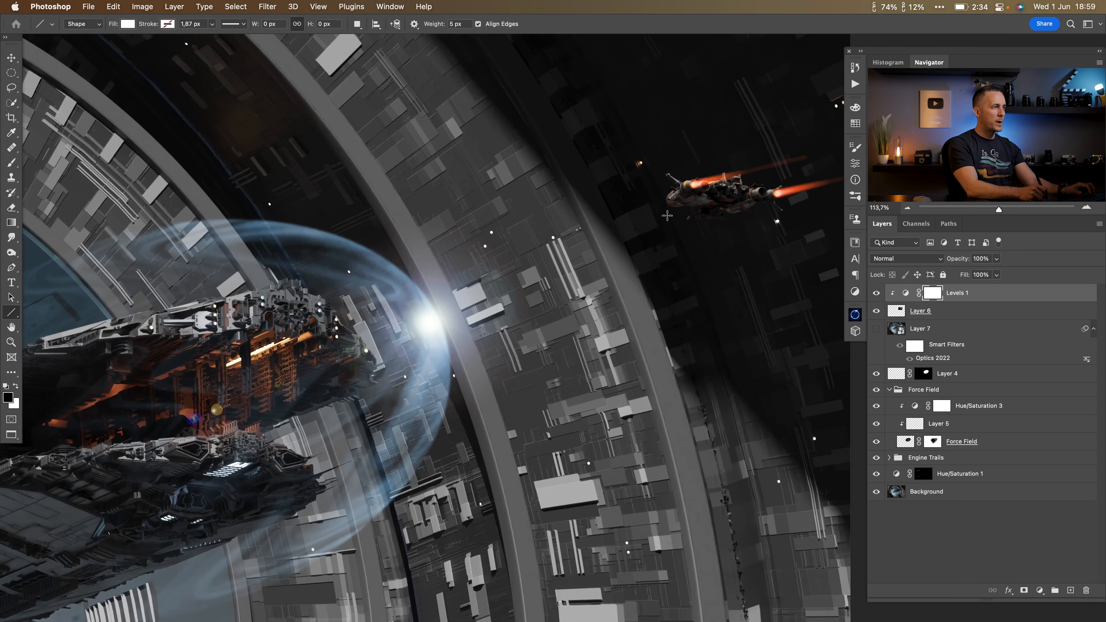
{"action": "left_click_drag", "start_coordinate": [682, 223], "coordinate": [424, 314]}
{"action": "key", "text": "x"}
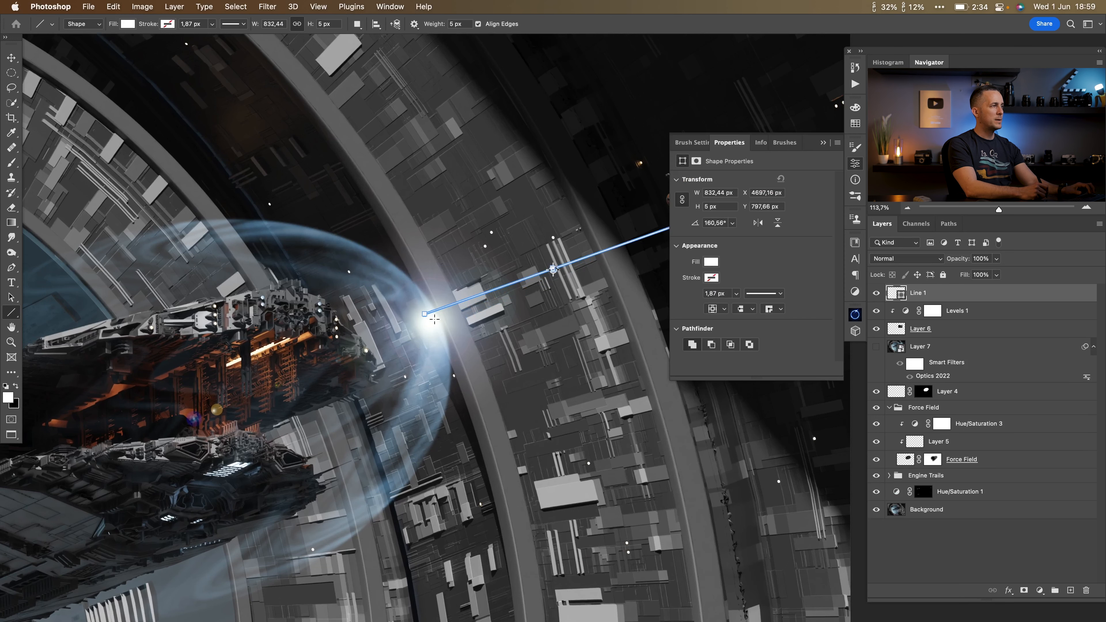
{"action": "key", "text": "Return"}
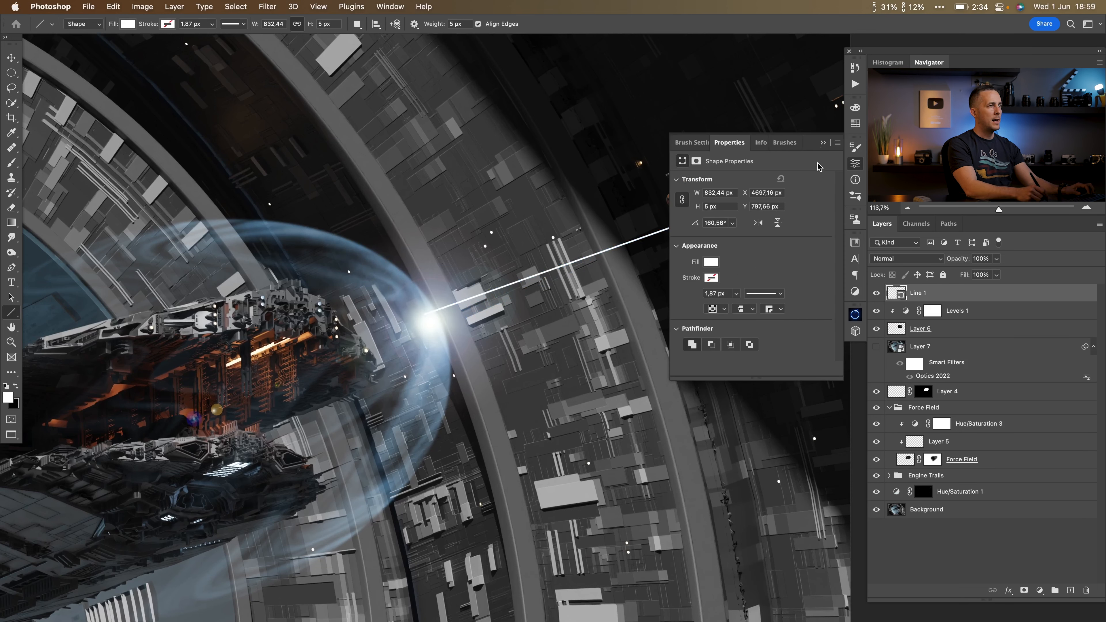
{"action": "left_click", "coordinate": [823, 142]}
Duplicate the line and place the copy parallel to it, just above the original
{"action": "key", "text": "v"}
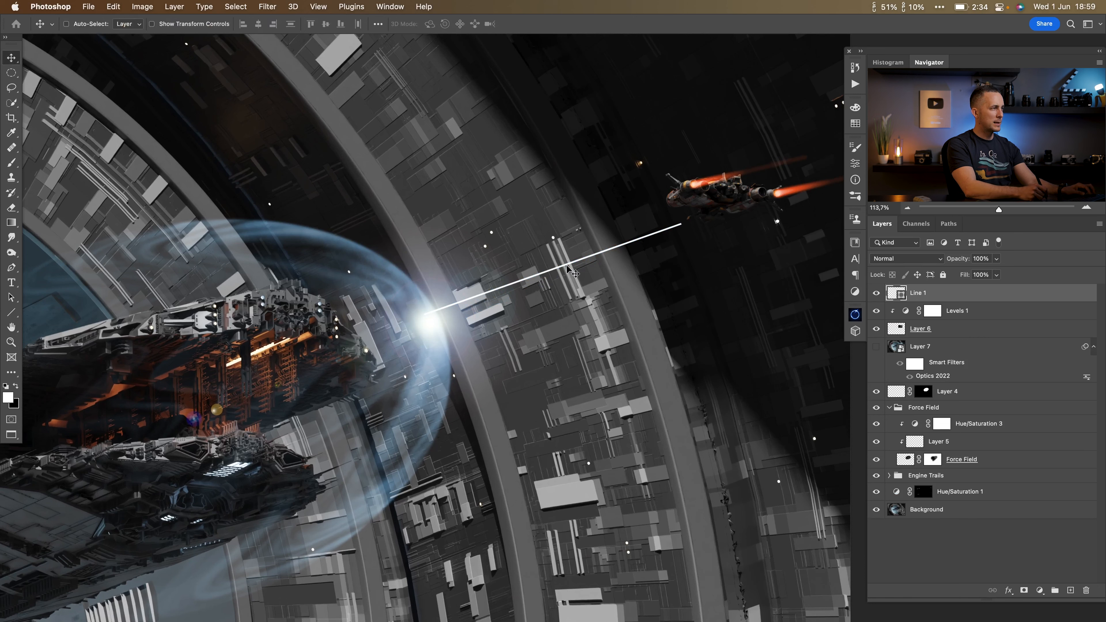
{"action": "key", "text": "super+j"}
{"action": "left_click_drag", "start_coordinate": [561, 270], "coordinate": [466, 321]}
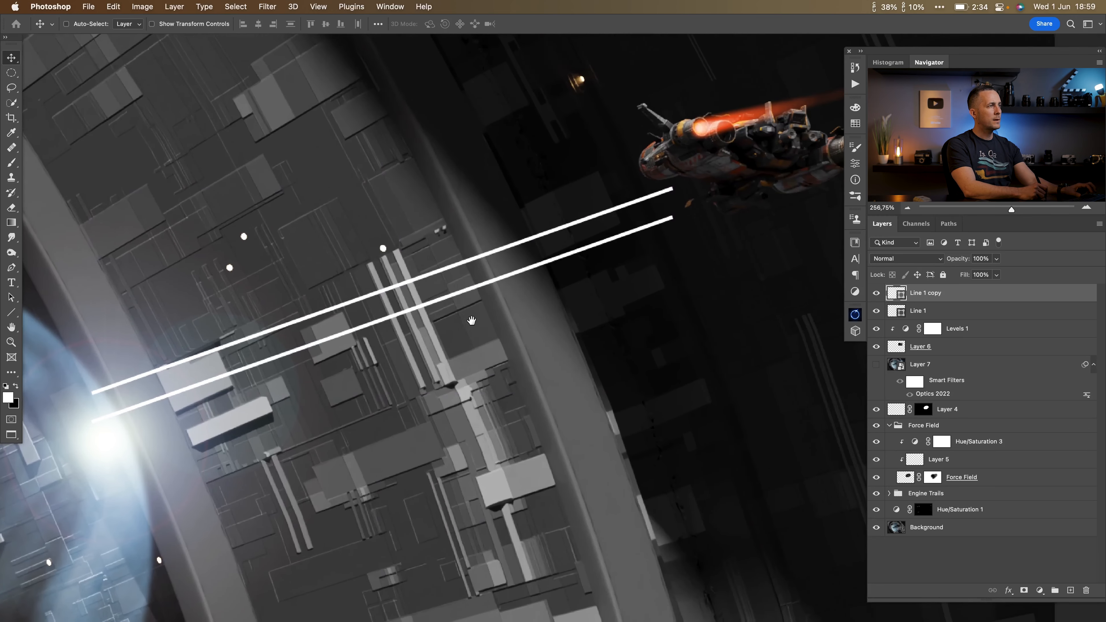
Group the two line layers and name the group Lasers
{"action": "left_click", "coordinate": [920, 310]}
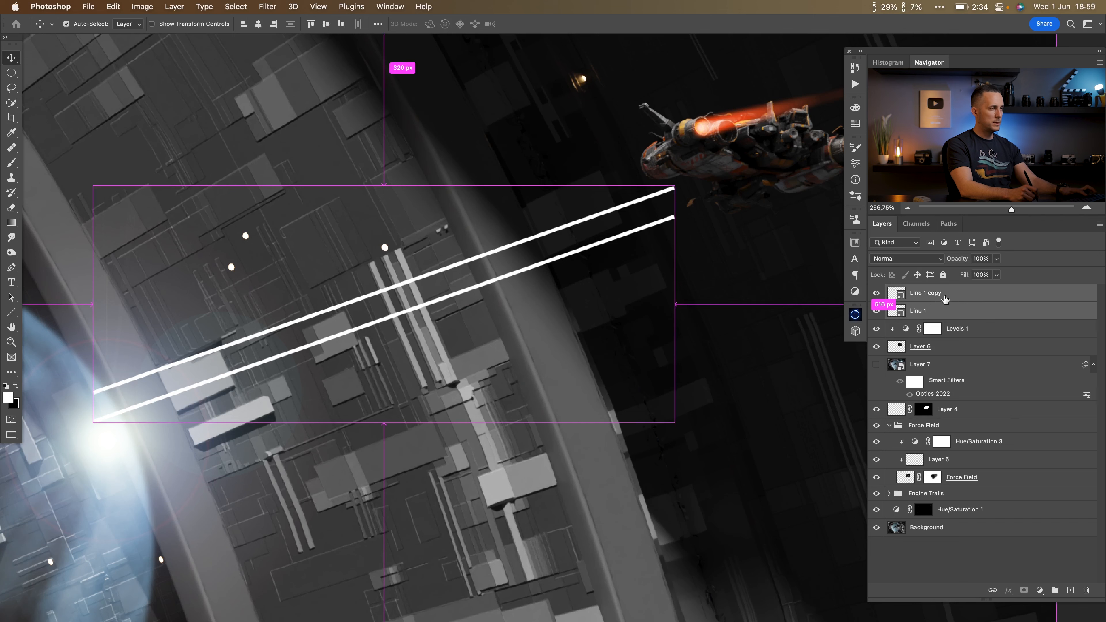
{"action": "key", "text": "super+g"}
{"action": "double_click", "coordinate": [918, 291]}
{"action": "type", "text": "Lasers"}
{"action": "key", "text": "Return"}
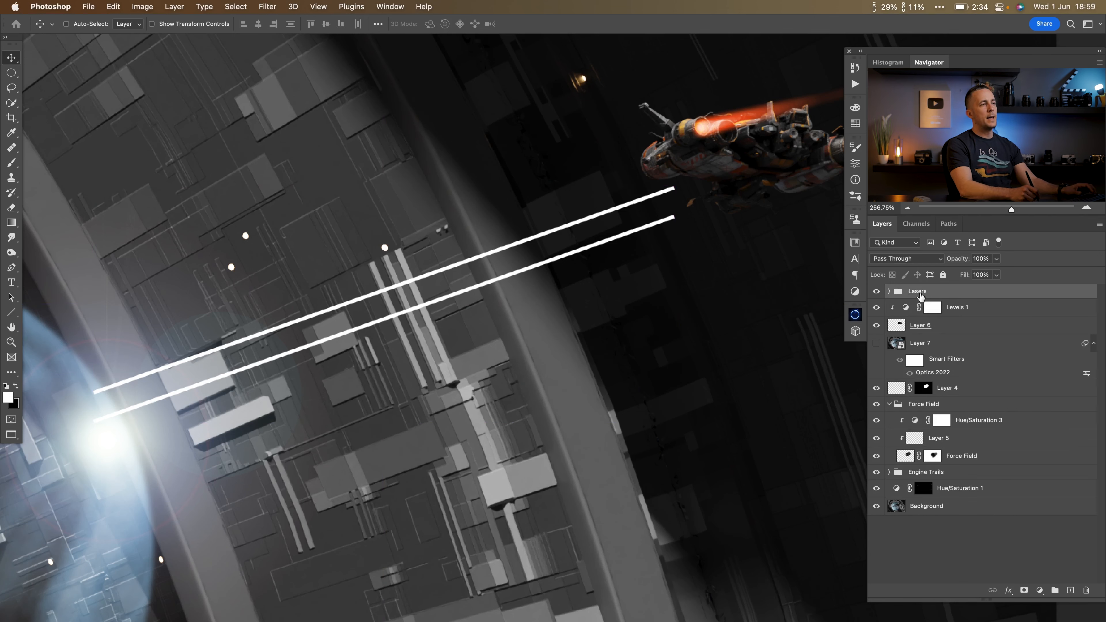
Add an Outer Glow effect to the Lasers group and set its glow color to red ff2a00
{"action": "double_click", "coordinate": [993, 296]}
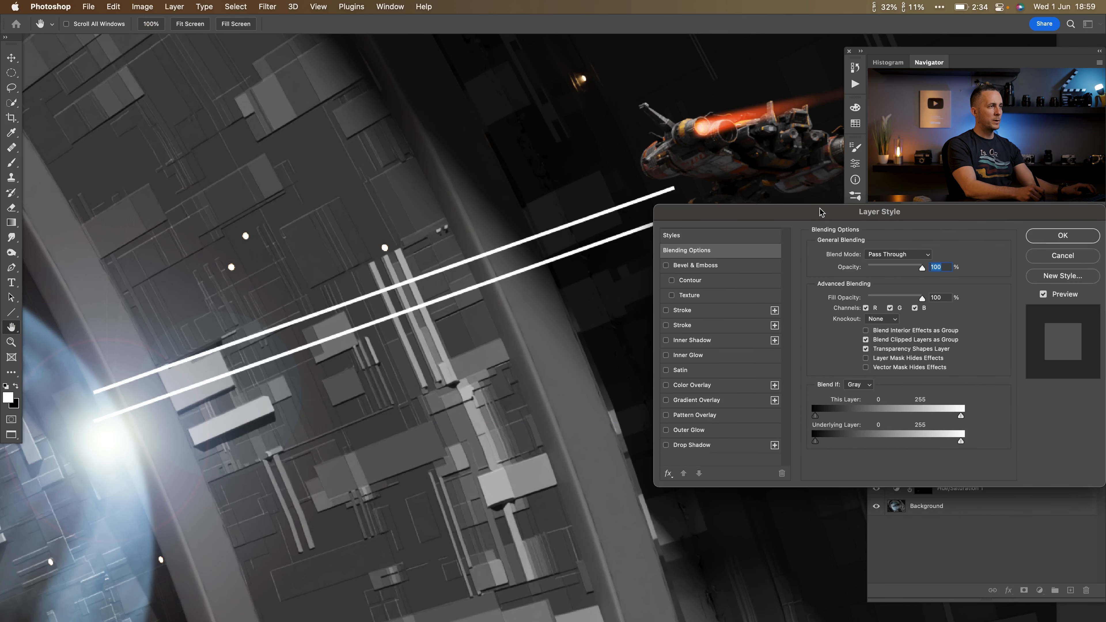
{"action": "left_click", "coordinate": [641, 466]}
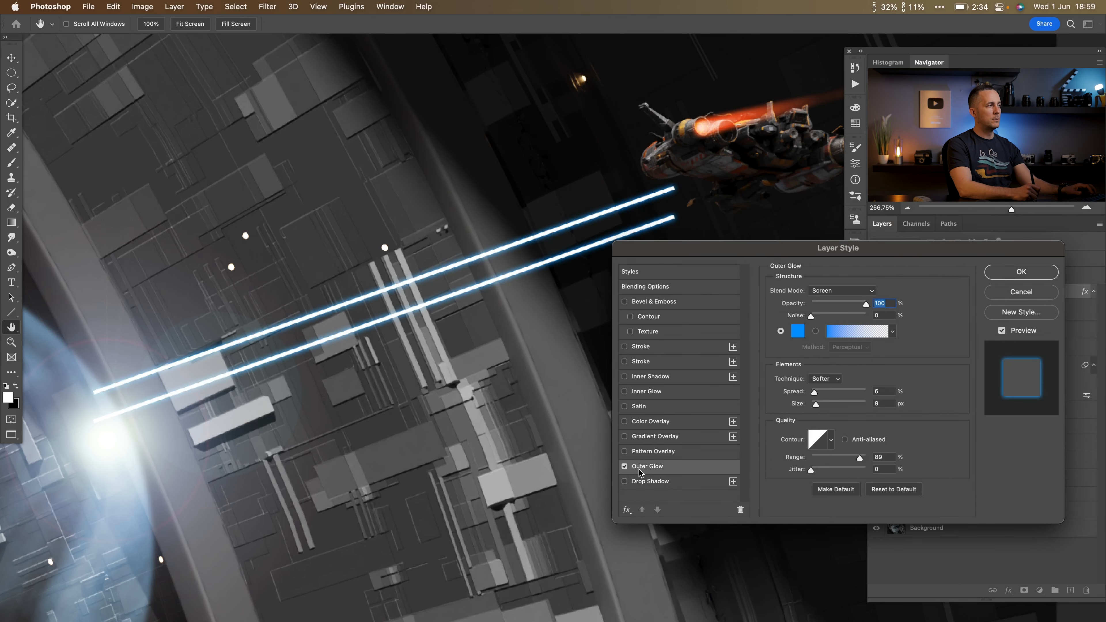
{"action": "left_click", "coordinate": [799, 331]}
{"action": "left_click_drag", "start_coordinate": [749, 425], "coordinate": [757, 484]}
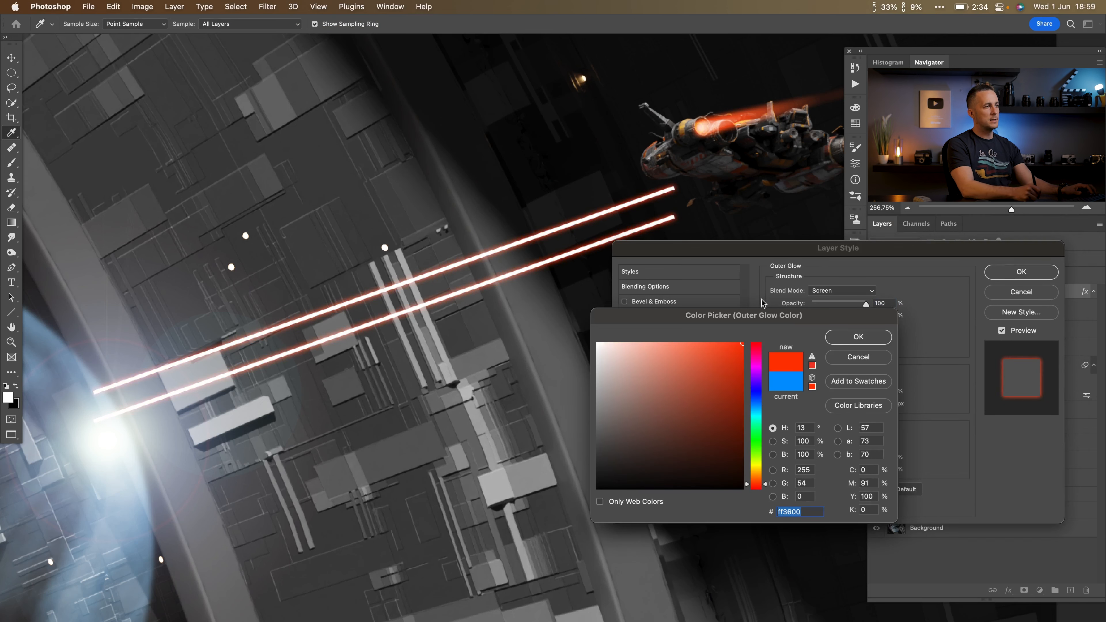
{"action": "left_click", "coordinate": [758, 486]}
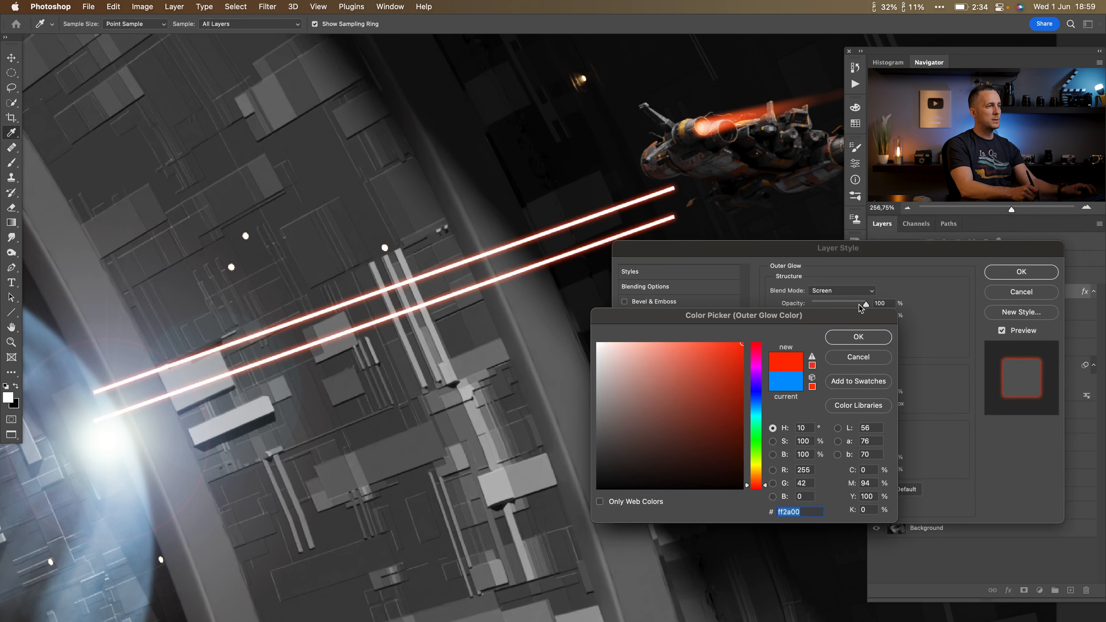
{"action": "left_click", "coordinate": [855, 336]}
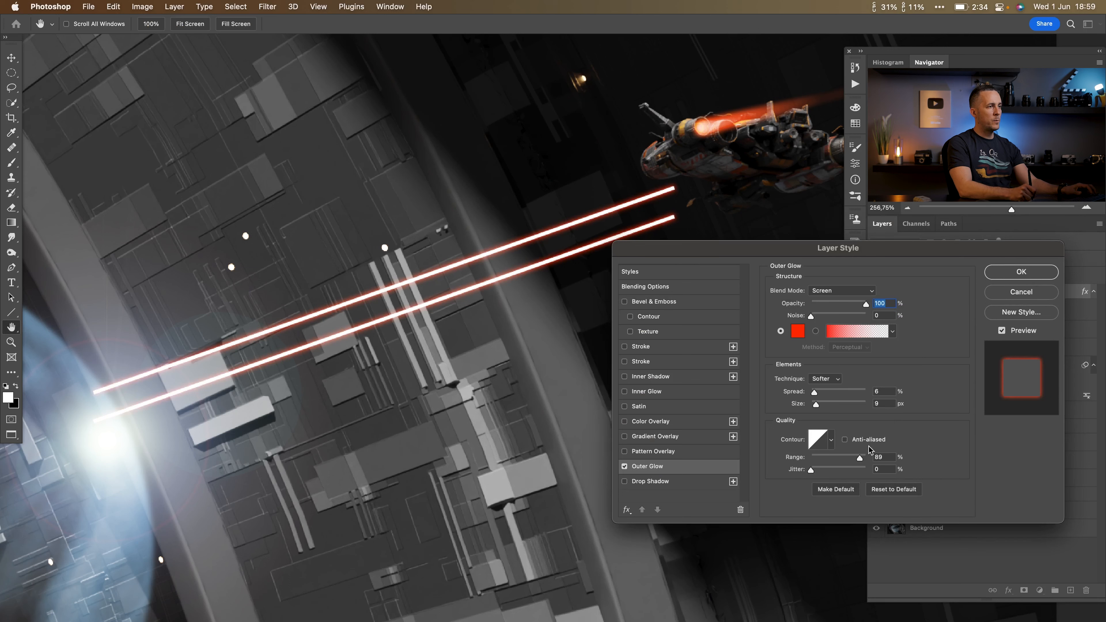
Set the glow's range to 59%, spread to 8% and size to 10 px, and apply the layer style
{"action": "left_click_drag", "start_coordinate": [862, 459], "coordinate": [839, 457]}
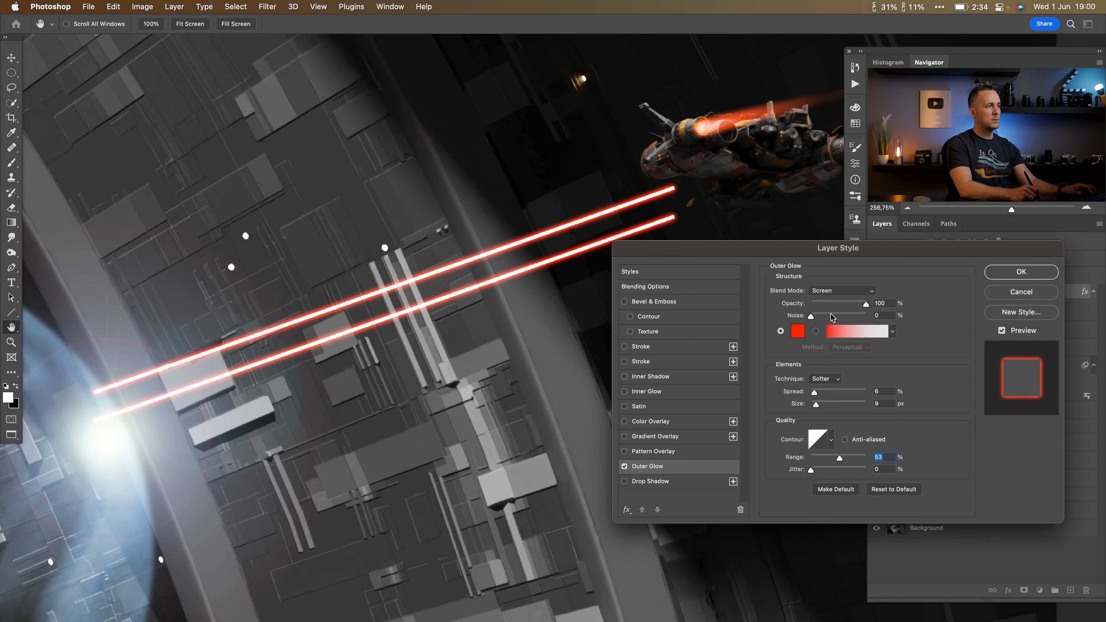
{"action": "left_click_drag", "start_coordinate": [819, 392], "coordinate": [816, 404]}
{"action": "left_click", "coordinate": [843, 460]}
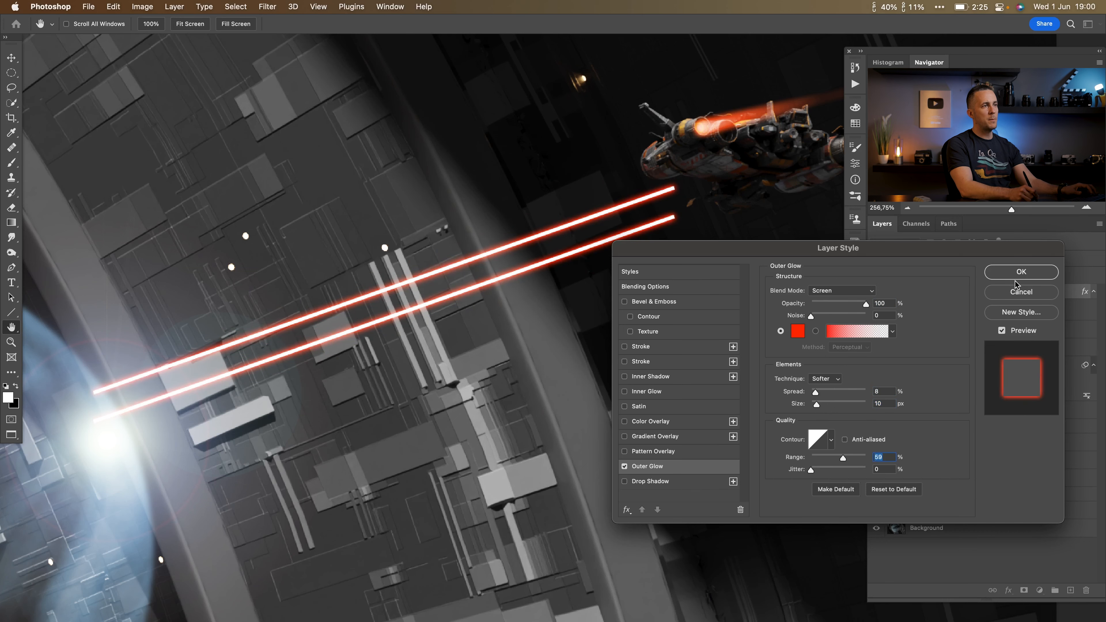
{"action": "left_click", "coordinate": [1018, 274]}
Use Free Transform to shift the Lasers group slightly closer to the small ship
{"action": "left_click_drag", "start_coordinate": [597, 299], "coordinate": [541, 318]}
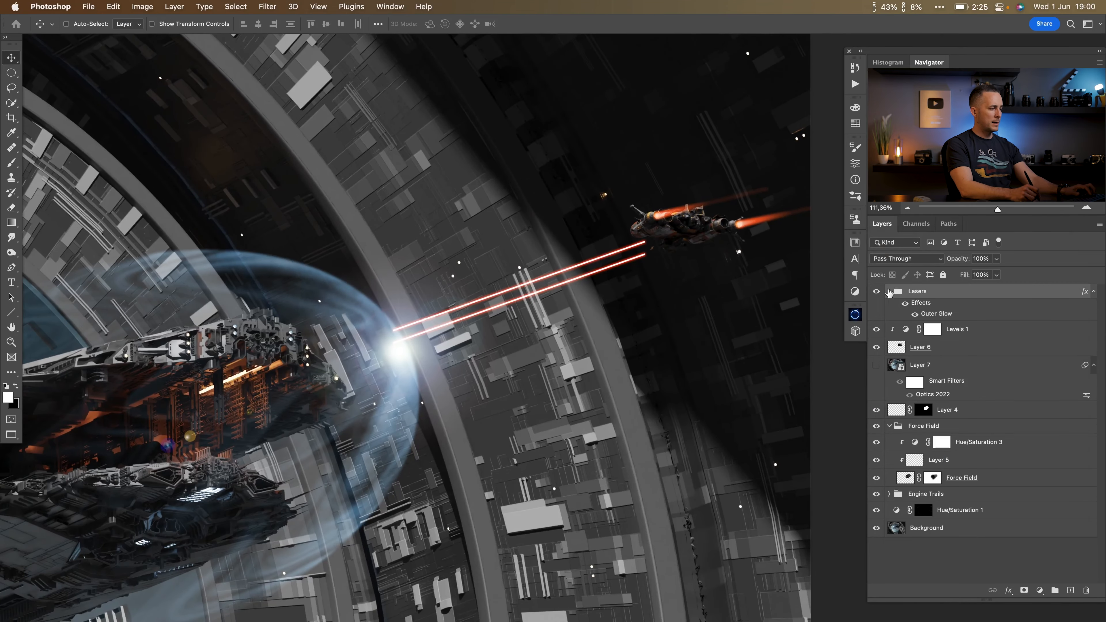
{"action": "key", "text": "super+t"}
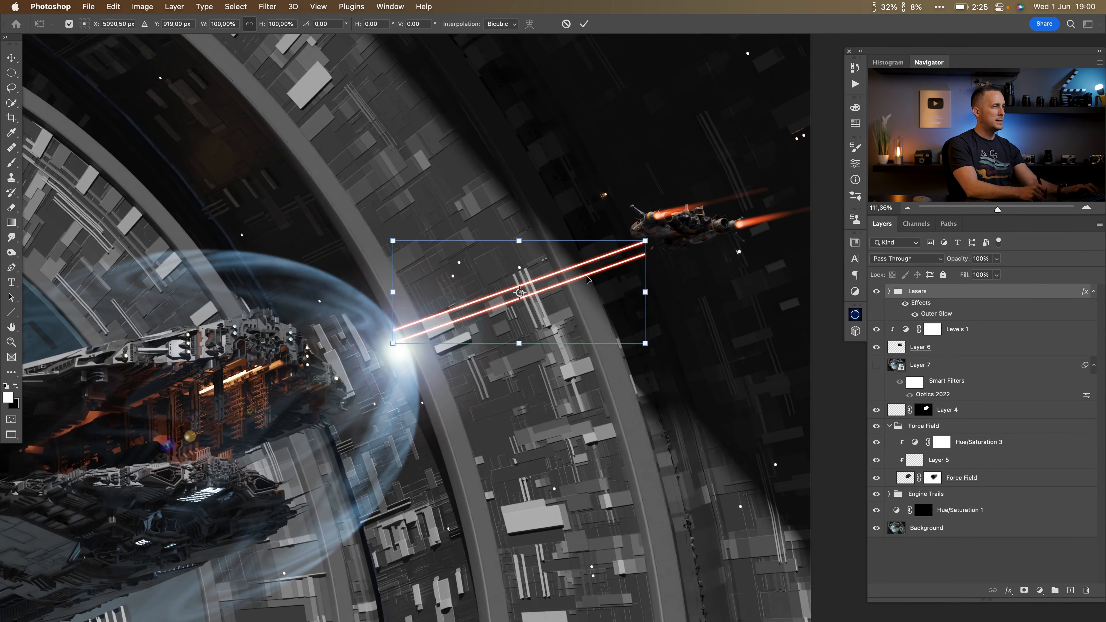
{"action": "left_click_drag", "start_coordinate": [647, 253], "coordinate": [564, 289]}
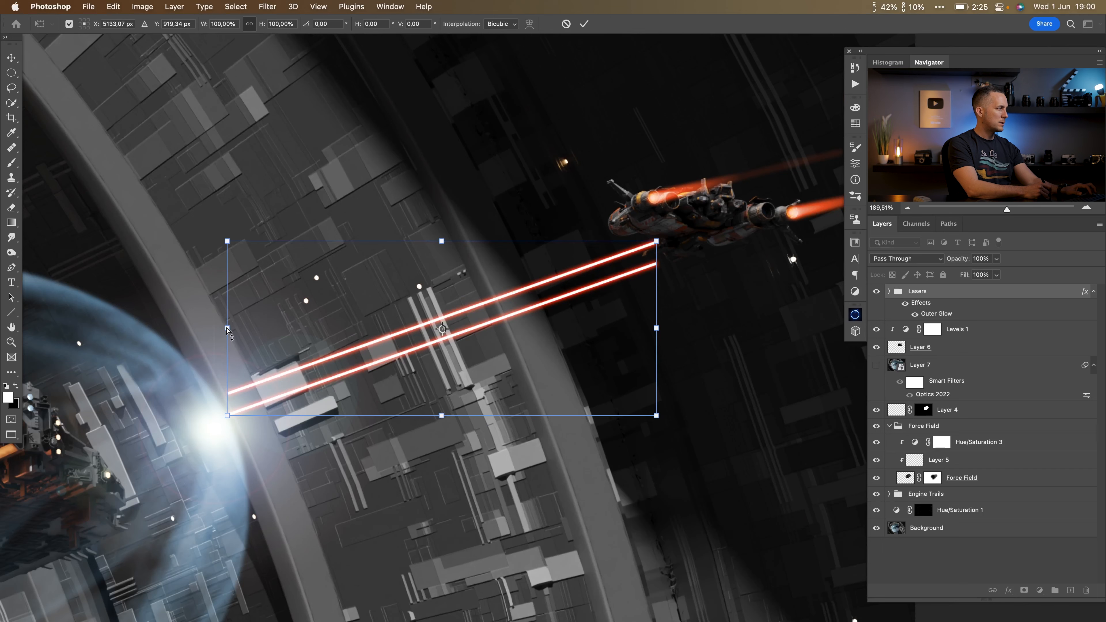
{"action": "key", "text": "Return"}
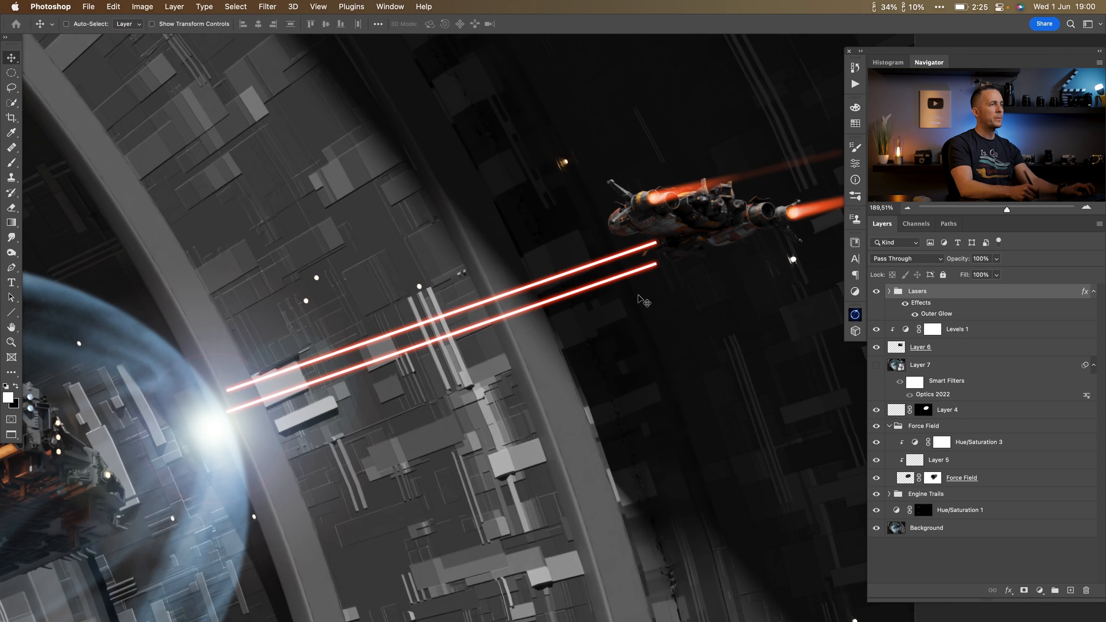
Add layer masks to Line 1 copy and Line 1 inside the Lasers group, and check which beam Line 1 is
{"action": "left_click", "coordinate": [889, 292]}
{"action": "left_click", "coordinate": [907, 333]}
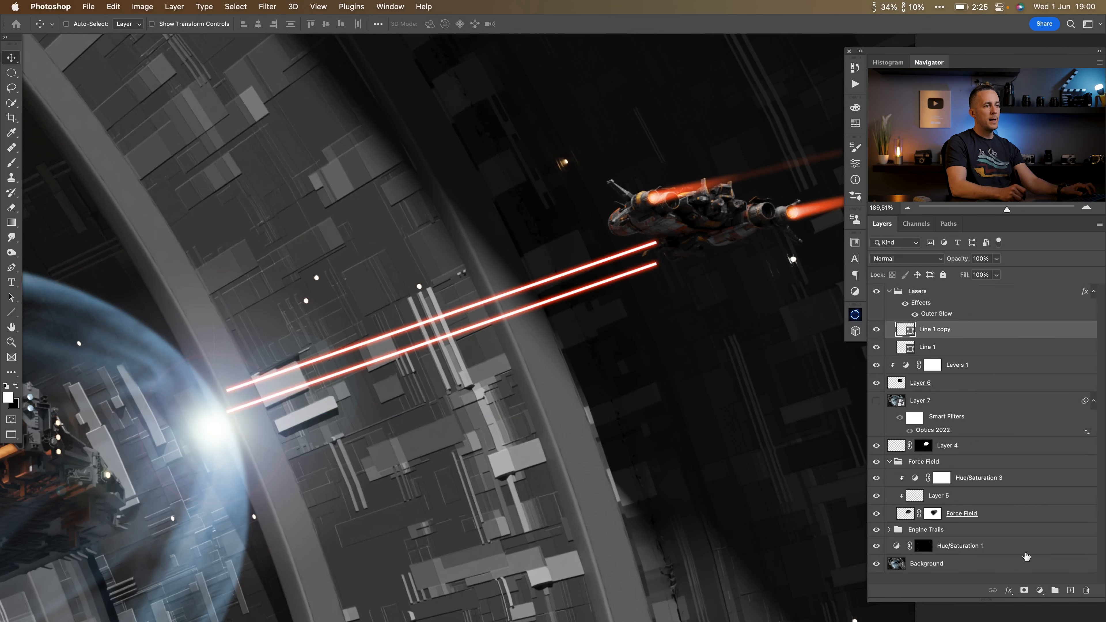
{"action": "left_click", "coordinate": [1023, 590]}
{"action": "left_click", "coordinate": [910, 351]}
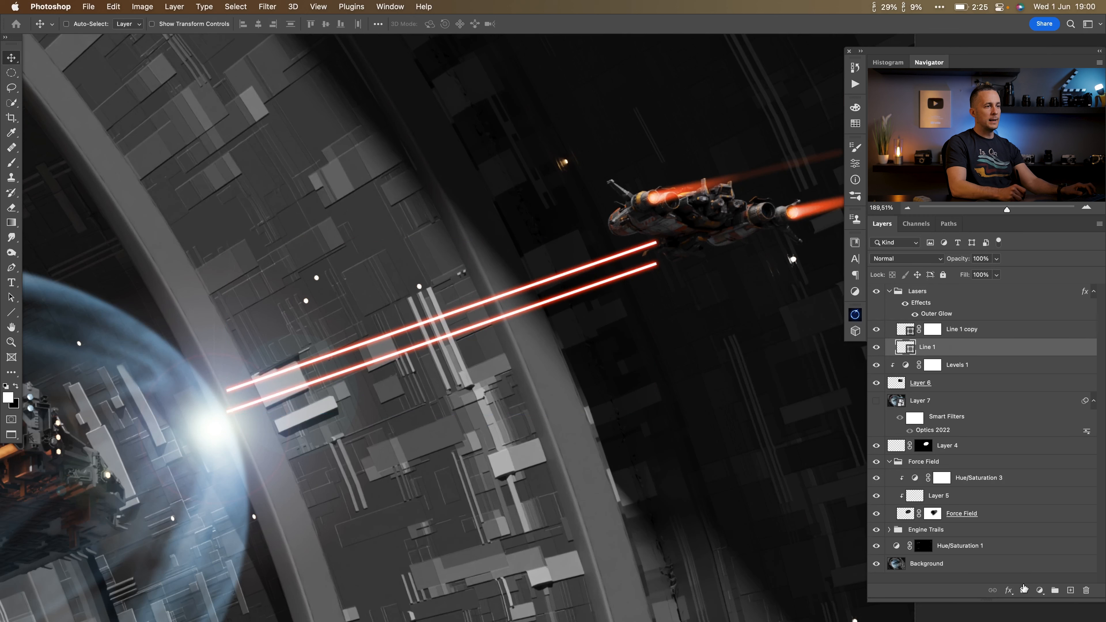
{"action": "left_click", "coordinate": [1023, 590]}
{"action": "left_click", "coordinate": [876, 347]}
{"action": "left_click", "coordinate": [876, 347]}
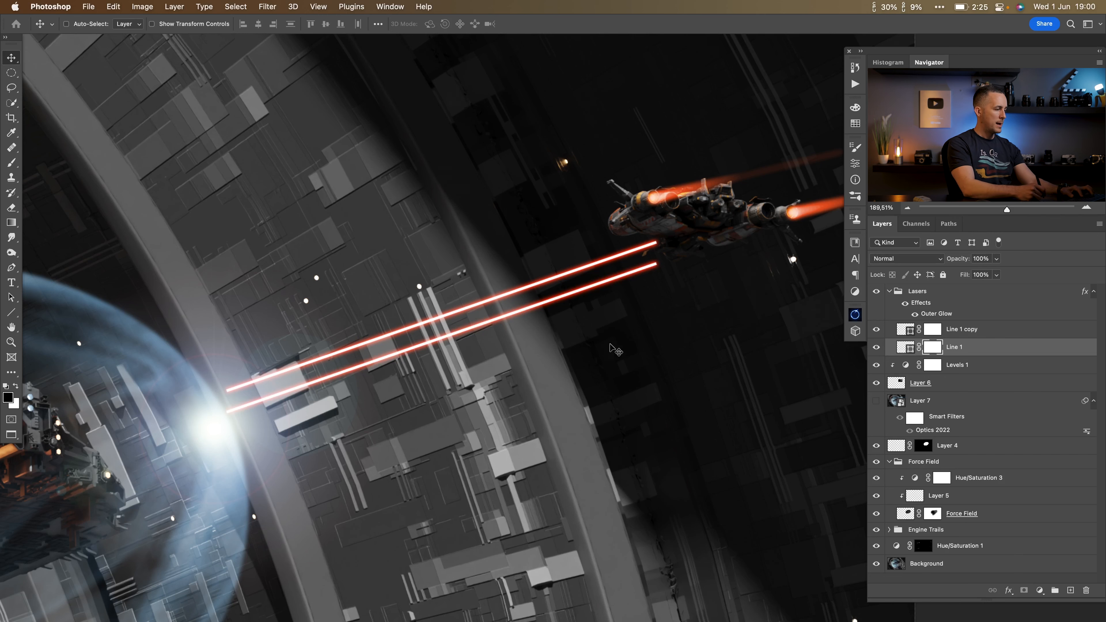
Prepare a 40 px soft black brush at 100% opacity for painting on Line 1's mask
{"action": "key", "text": "b"}
{"action": "right_click", "coordinate": [540, 297]}
{"action": "left_click", "coordinate": [812, 357]}
{"action": "left_click", "coordinate": [721, 127]}
{"action": "key", "text": "bracketleft"}
{"action": "key", "text": "bracketleft"}
{"action": "key", "text": "bracketleft"}
{"action": "key", "text": "bracketleft"}
{"action": "key", "text": "bracketleft"}
{"action": "key", "text": "bracketleft"}
{"action": "key", "text": "bracketleft"}
{"action": "key", "text": "bracketleft"}
{"action": "key", "text": "bracketleft"}
{"action": "key", "text": "bracketleft"}
{"action": "mouse_move", "coordinate": [658, 261]}
{"action": "left_mouse_down"}
{"action": "mouse_move", "coordinate": [626, 272]}
{"action": "mouse_move", "coordinate": [630, 284]}
{"action": "left_mouse_up"}
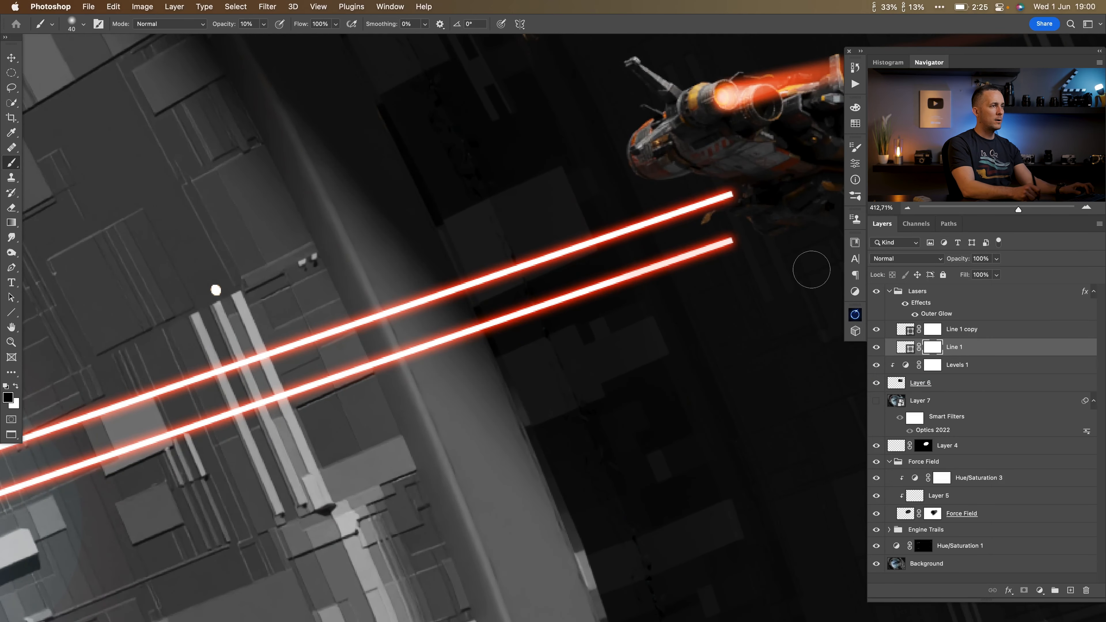
{"action": "mouse_move", "coordinate": [218, 24]}
{"action": "left_mouse_down"}
{"action": "mouse_move", "coordinate": [268, 23]}
{"action": "mouse_move", "coordinate": [457, 66]}
{"action": "left_mouse_up"}
Paint black gaps along the lower beam on Line 1's mask with a 35 px brush, breaking it into dashes up to the flare
{"action": "left_click_drag", "start_coordinate": [726, 241], "coordinate": [675, 261]}
{"action": "key", "text": "bracketleft"}
{"action": "left_click_drag", "start_coordinate": [559, 300], "coordinate": [505, 321]}
{"action": "left_click_drag", "start_coordinate": [369, 368], "coordinate": [380, 363]}
{"action": "mouse_move", "coordinate": [302, 363]}
{"action": "left_mouse_down"}
{"action": "mouse_move", "coordinate": [500, 293]}
{"action": "mouse_move", "coordinate": [542, 307]}
{"action": "mouse_move", "coordinate": [515, 317]}
{"action": "left_mouse_up"}
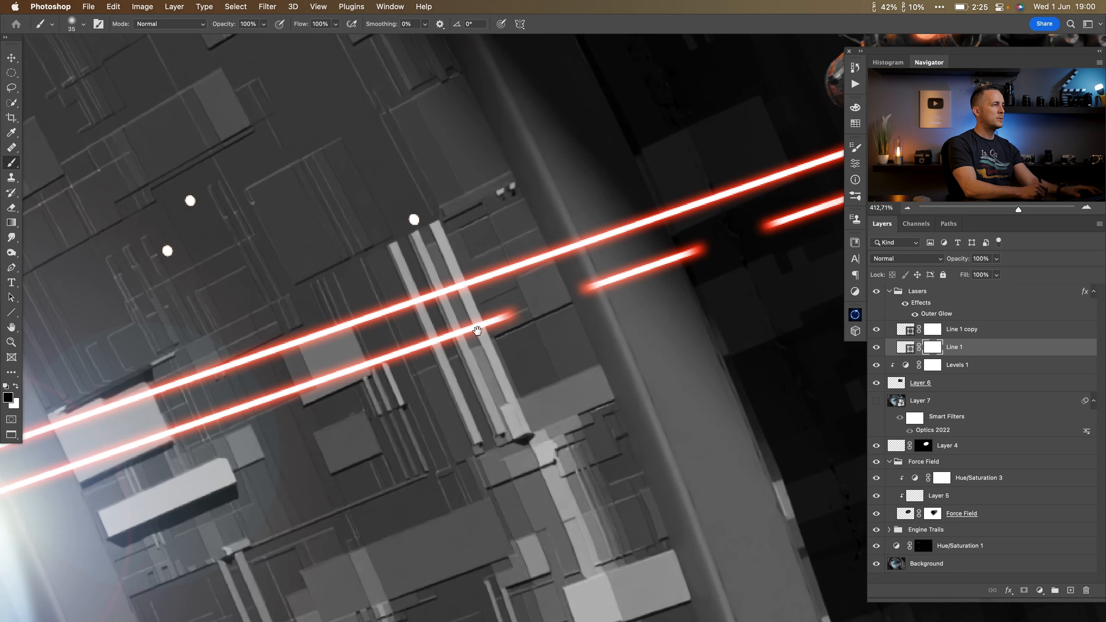
{"action": "left_click_drag", "start_coordinate": [391, 368], "coordinate": [571, 239]}
{"action": "mouse_move", "coordinate": [506, 252]}
{"action": "left_mouse_down"}
{"action": "mouse_move", "coordinate": [535, 242]}
{"action": "mouse_move", "coordinate": [501, 251]}
{"action": "left_mouse_up"}
{"action": "mouse_move", "coordinate": [347, 302]}
{"action": "left_mouse_down"}
{"action": "mouse_move", "coordinate": [195, 352]}
{"action": "mouse_move", "coordinate": [256, 339]}
{"action": "left_mouse_up"}
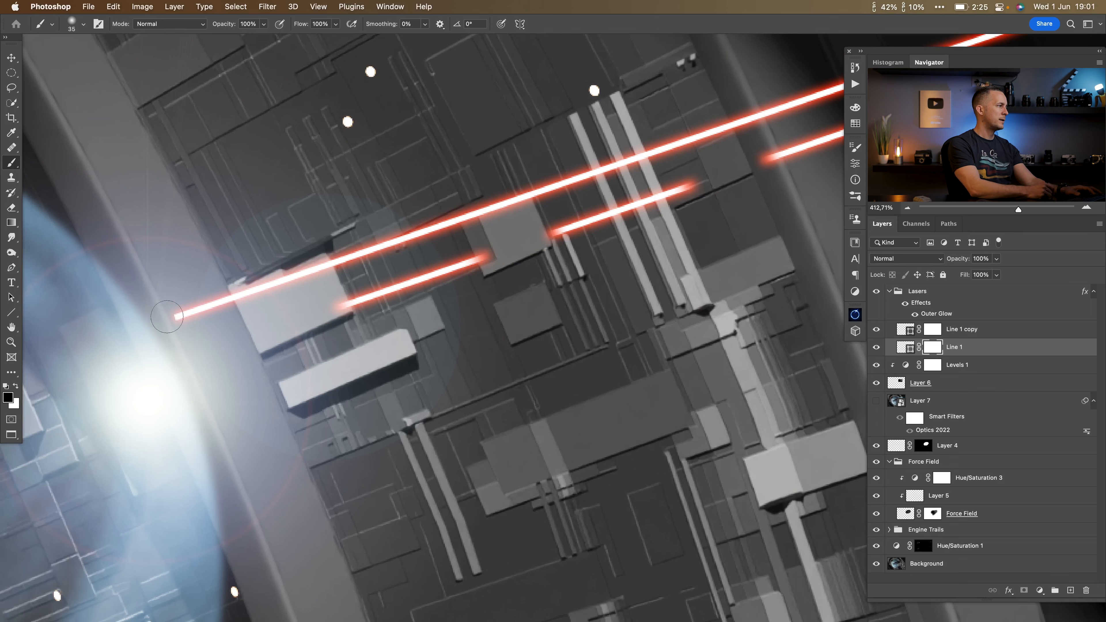
Break the flare-side half of the upper beam into dashes by painting black on Line 1 copy's mask
{"action": "left_click", "coordinate": [933, 332]}
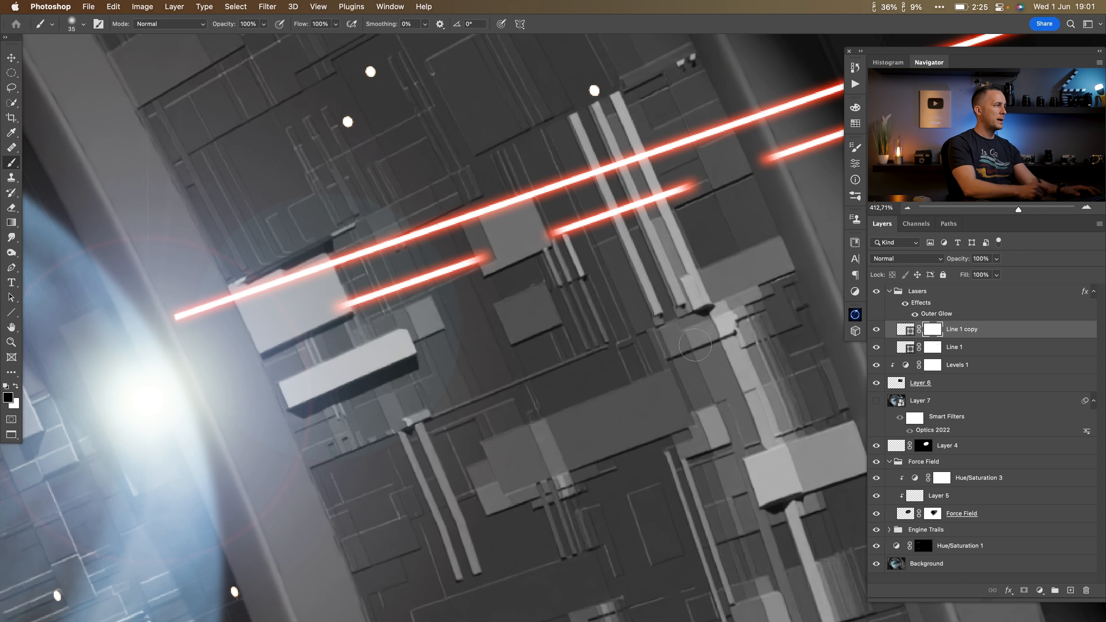
{"action": "left_click_drag", "start_coordinate": [175, 318], "coordinate": [181, 315]}
{"action": "left_click_drag", "start_coordinate": [322, 264], "coordinate": [381, 242]}
{"action": "left_click_drag", "start_coordinate": [520, 197], "coordinate": [523, 199]}
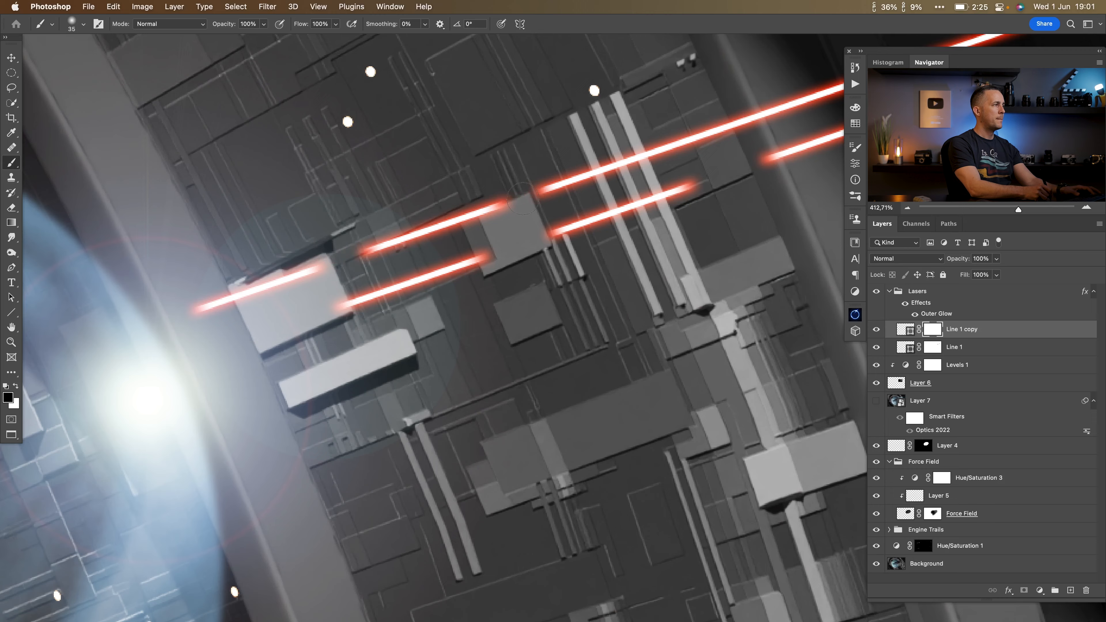
{"action": "left_click_drag", "start_coordinate": [679, 148], "coordinate": [485, 236]}
{"action": "left_click_drag", "start_coordinate": [346, 279], "coordinate": [363, 270]}
{"action": "left_click_drag", "start_coordinate": [163, 343], "coordinate": [181, 337]}
{"action": "mouse_move", "coordinate": [307, 291]}
{"action": "left_mouse_down"}
{"action": "mouse_move", "coordinate": [294, 295]}
{"action": "mouse_move", "coordinate": [329, 285]}
{"action": "mouse_move", "coordinate": [279, 298]}
{"action": "left_mouse_up"}
Mask further gaps in the upper beam toward the small ship, hiding most of its end near the hull
{"action": "key", "text": "x"}
{"action": "key", "text": "x"}
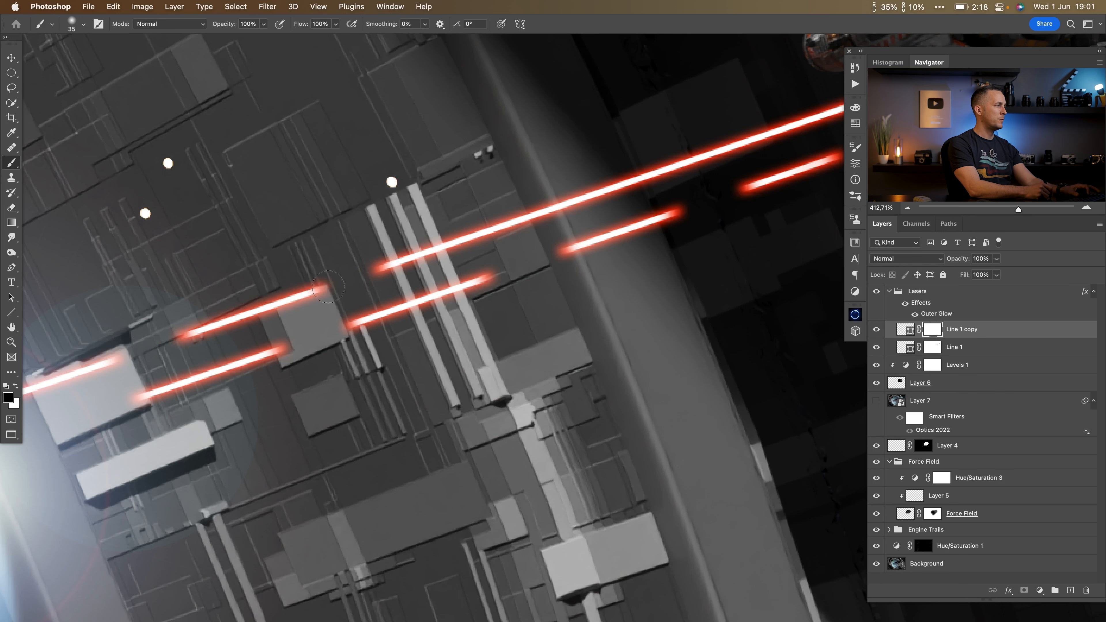
{"action": "mouse_move", "coordinate": [402, 263]}
{"action": "left_mouse_down"}
{"action": "mouse_move", "coordinate": [361, 269]}
{"action": "mouse_move", "coordinate": [398, 265]}
{"action": "left_mouse_up"}
{"action": "key", "text": "x"}
{"action": "mouse_move", "coordinate": [602, 192]}
{"action": "left_mouse_down"}
{"action": "mouse_move", "coordinate": [590, 196]}
{"action": "mouse_move", "coordinate": [655, 170]}
{"action": "mouse_move", "coordinate": [418, 256]}
{"action": "left_mouse_up"}
{"action": "key", "text": "space"}
{"action": "left_click_drag", "start_coordinate": [415, 256], "coordinate": [671, 172]}
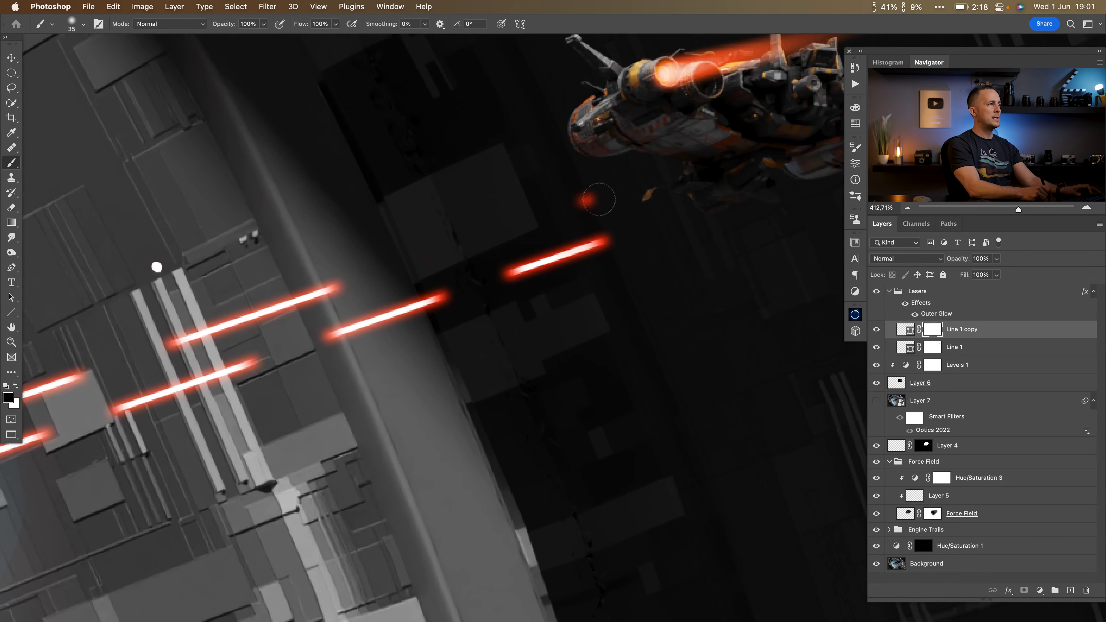
Touch up the lower beam's dashes near the small ship on Line 1's mask
{"action": "left_click", "coordinate": [932, 347]}
{"action": "left_click_drag", "start_coordinate": [558, 276], "coordinate": [510, 300]}
{"action": "left_click_drag", "start_coordinate": [602, 269], "coordinate": [574, 274]}
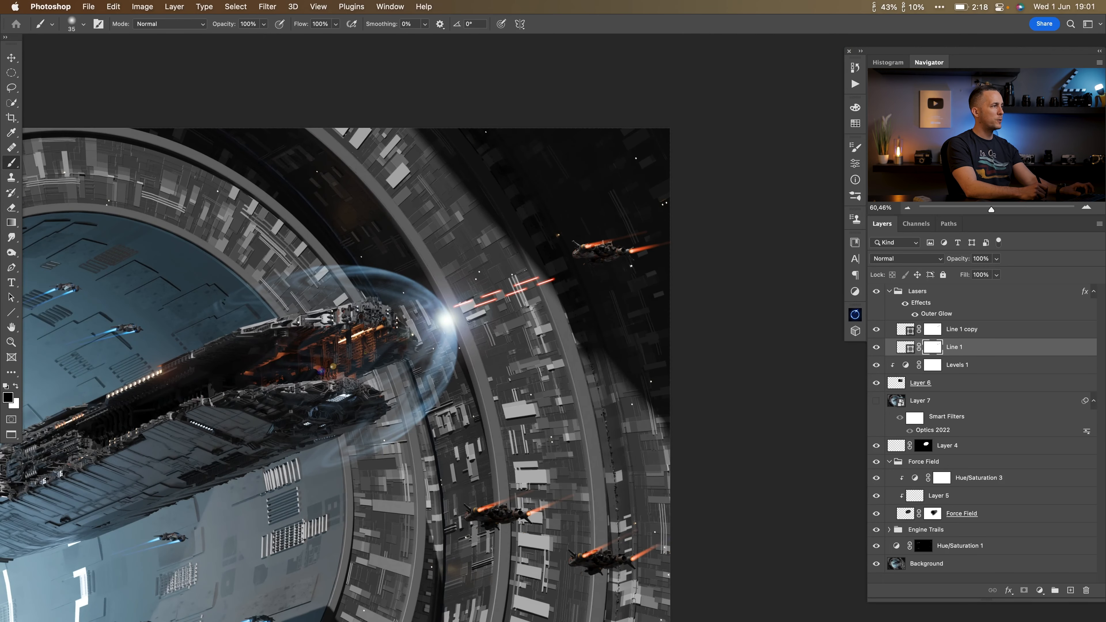
Try two white lines beside the lower blue-engined fighters, the first about 840 px long, and undo both
{"action": "left_click_drag", "start_coordinate": [493, 388], "coordinate": [496, 412]}
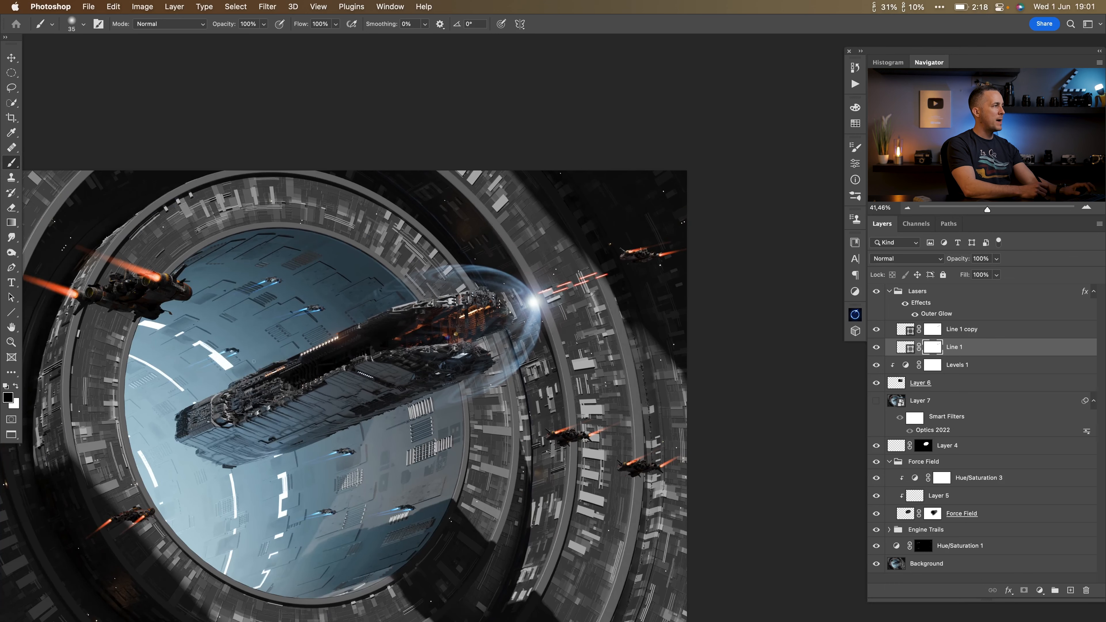
{"action": "left_click_drag", "start_coordinate": [366, 390], "coordinate": [429, 316]}
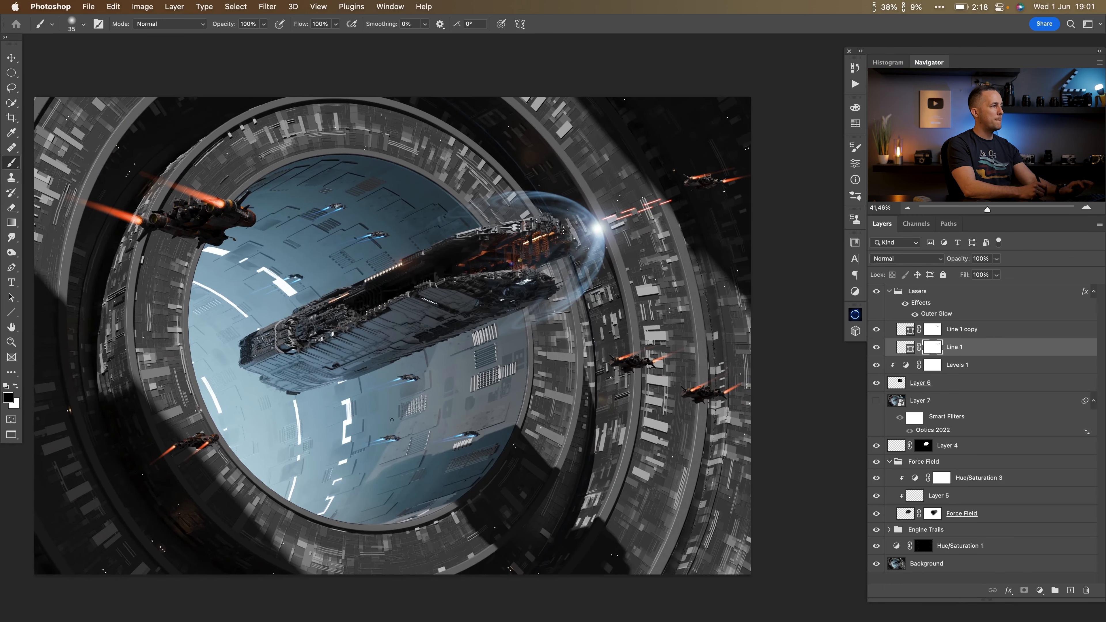
{"action": "left_click_drag", "start_coordinate": [433, 441], "coordinate": [483, 432]}
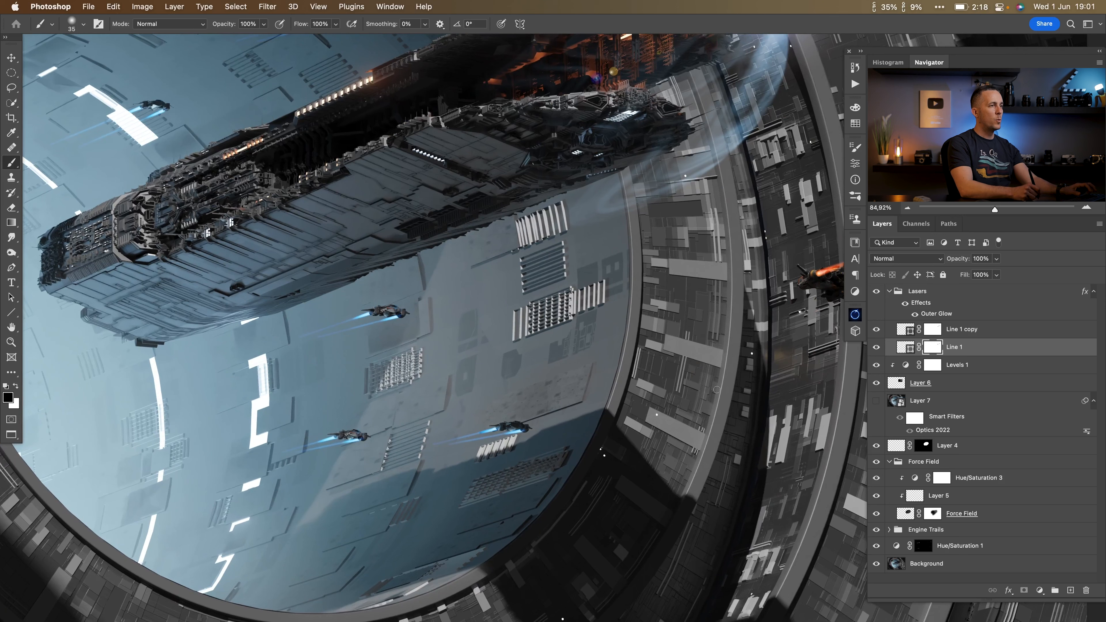
{"action": "left_click", "coordinate": [12, 312]}
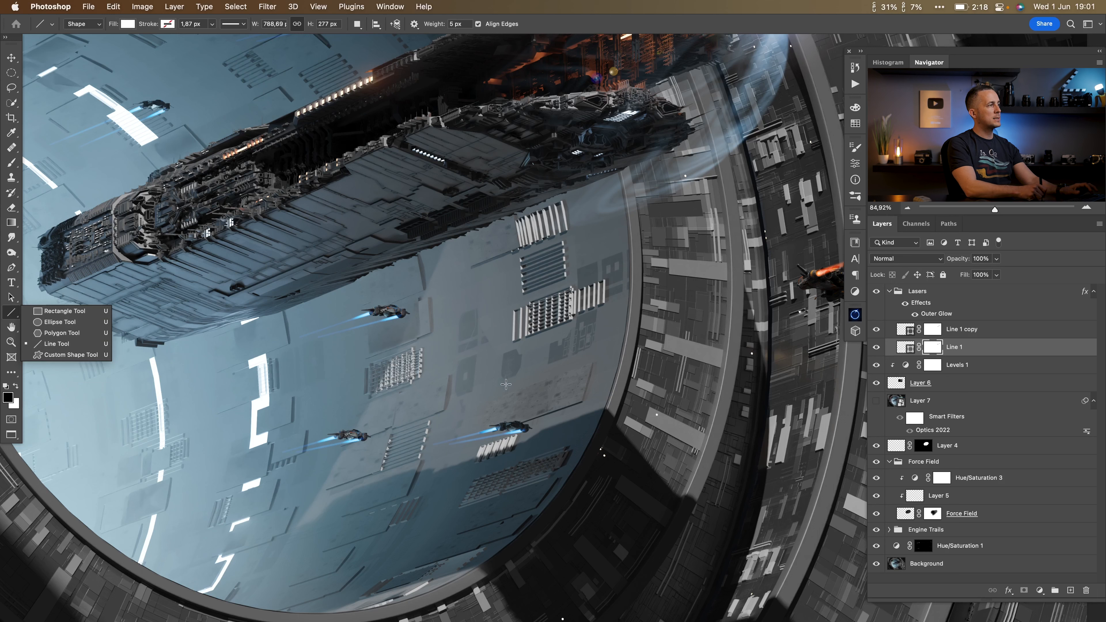
{"action": "left_click_drag", "start_coordinate": [402, 370], "coordinate": [605, 339]}
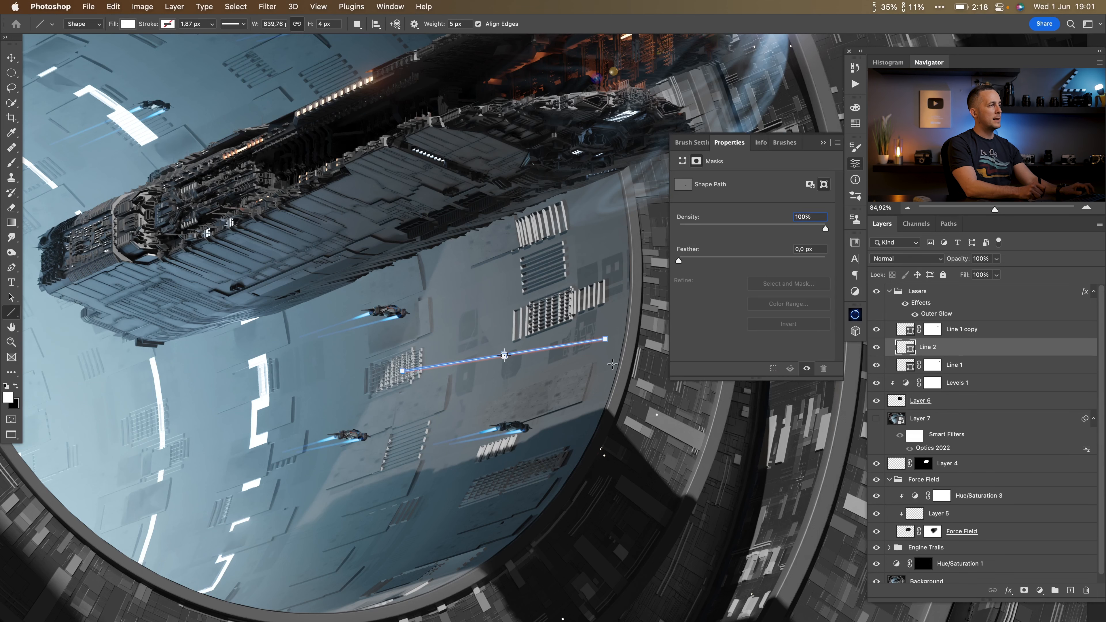
{"action": "key", "text": "super+z"}
{"action": "left_click_drag", "start_coordinate": [365, 430], "coordinate": [575, 380]}
{"action": "key", "text": "super+z"}
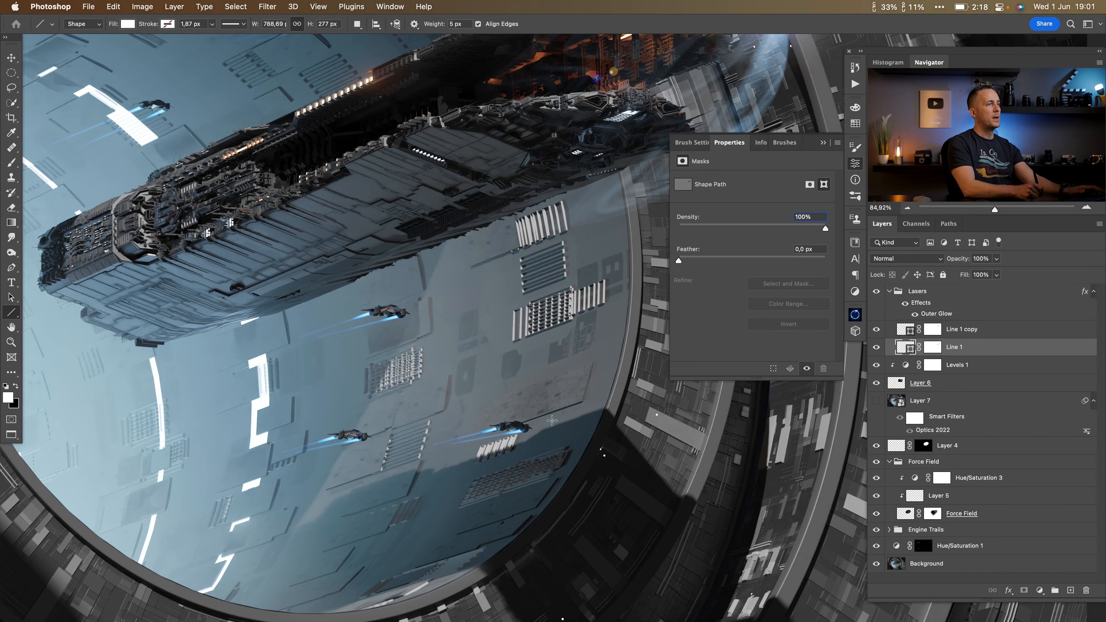
Collapse the mask properties and the Lasers layer group
{"action": "left_click", "coordinate": [823, 142]}
{"action": "left_click_drag", "start_coordinate": [695, 245], "coordinate": [606, 292]}
{"action": "left_click_drag", "start_coordinate": [687, 303], "coordinate": [693, 308]}
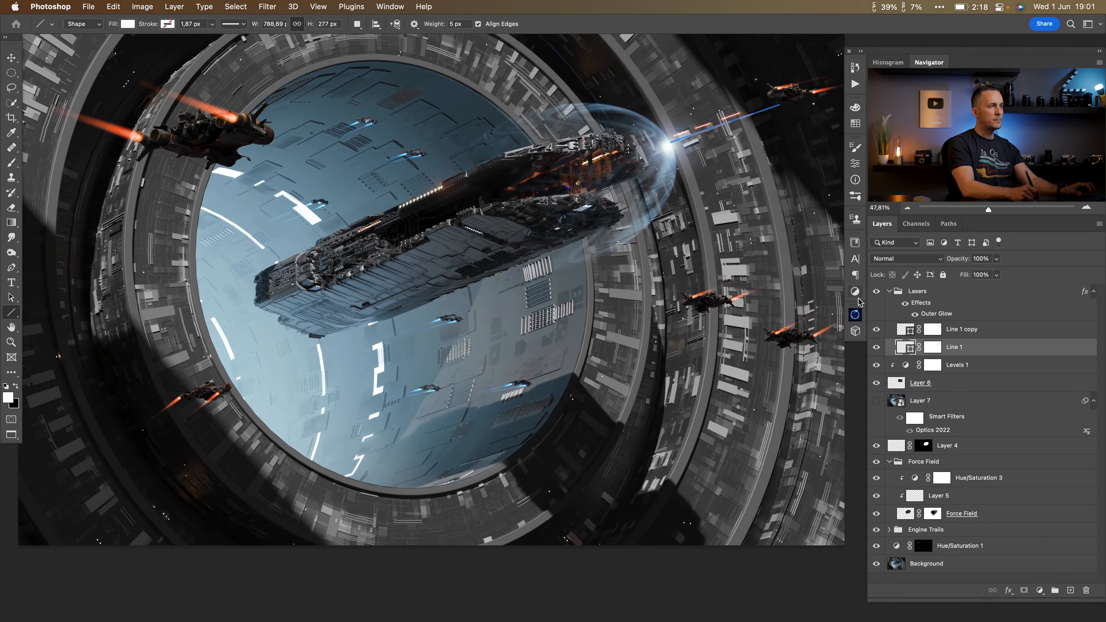
{"action": "left_click", "coordinate": [889, 291]}
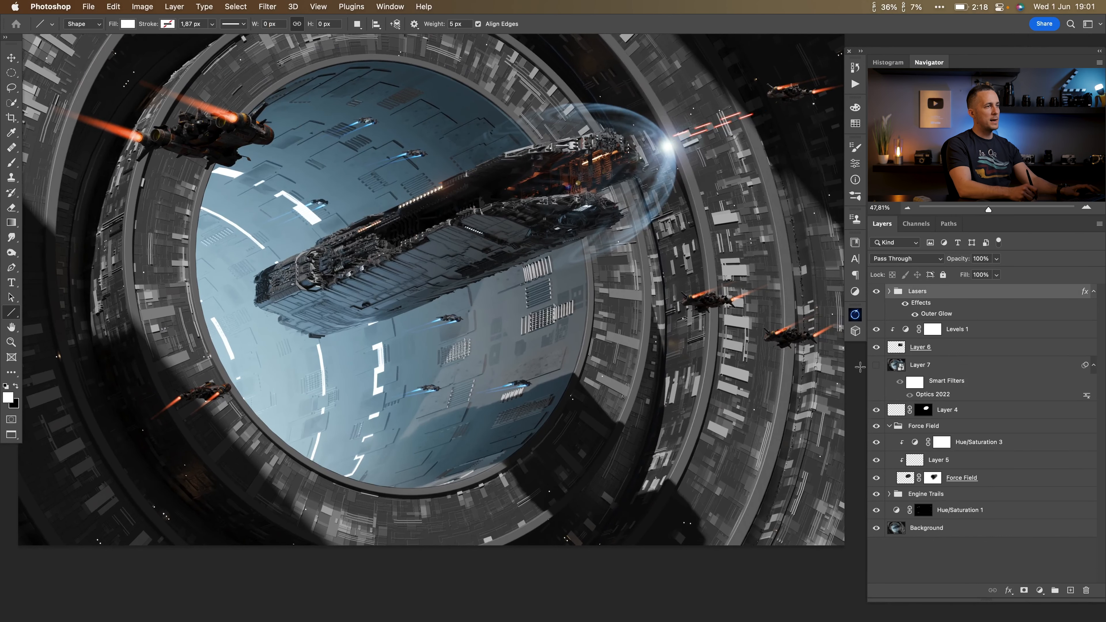
{"action": "left_click_drag", "start_coordinate": [546, 279], "coordinate": [496, 281]}
{"action": "left_click_drag", "start_coordinate": [574, 302], "coordinate": [542, 314]}
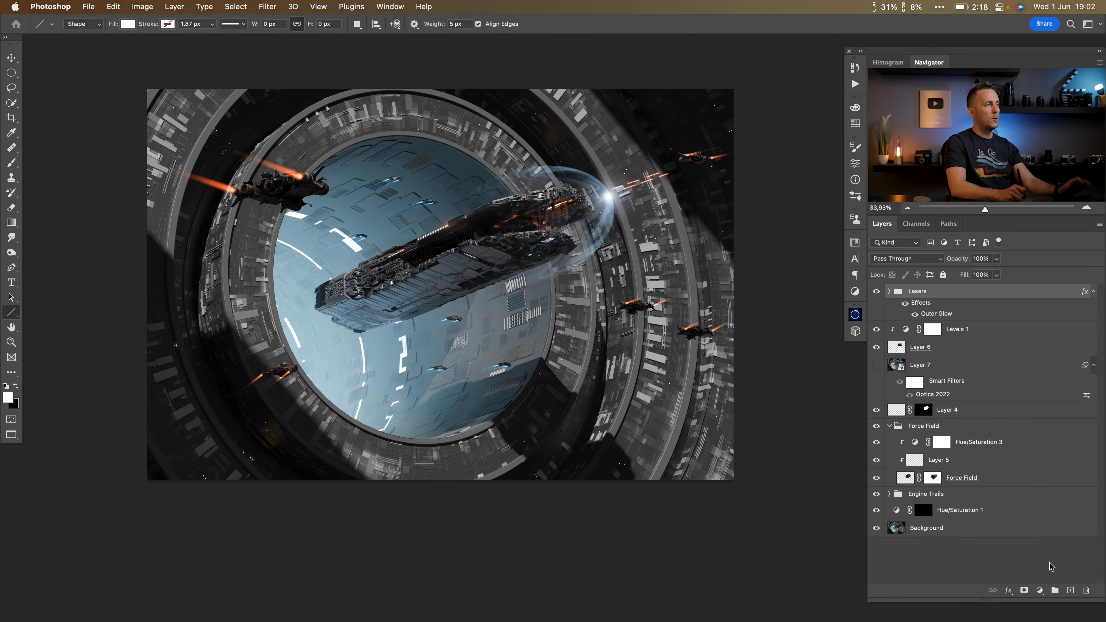
Add a new layer named Glow above the Lasers group and set its blend mode to Linear Dodge (Add)
{"action": "left_click", "coordinate": [1071, 590]}
{"action": "double_click", "coordinate": [921, 293]}
{"action": "type", "text": "Glow"}
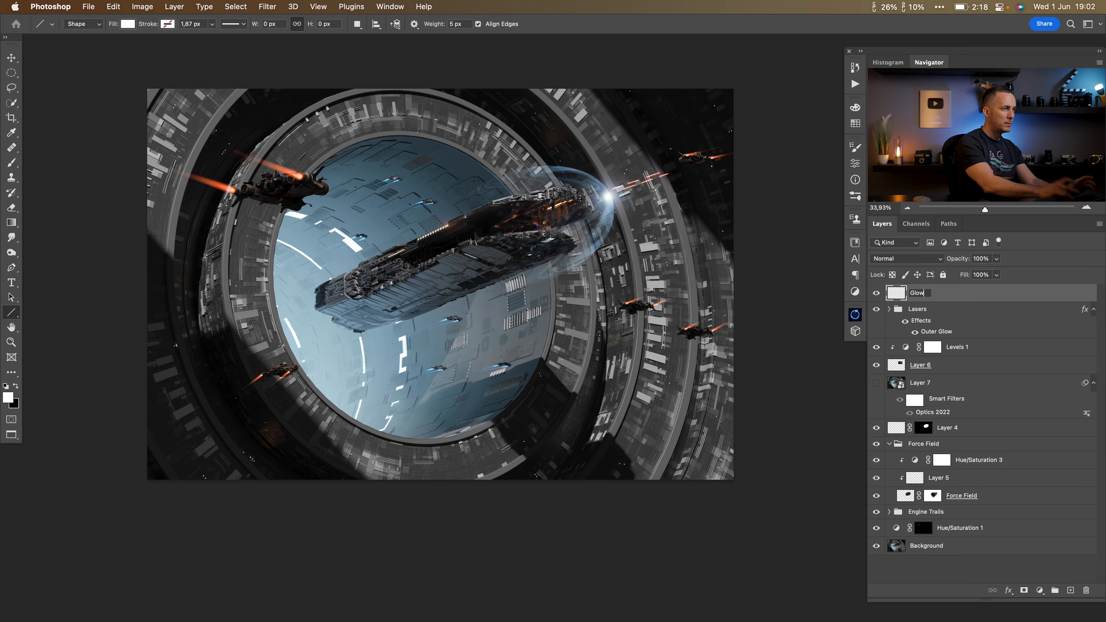
{"action": "left_click", "coordinate": [921, 259]}
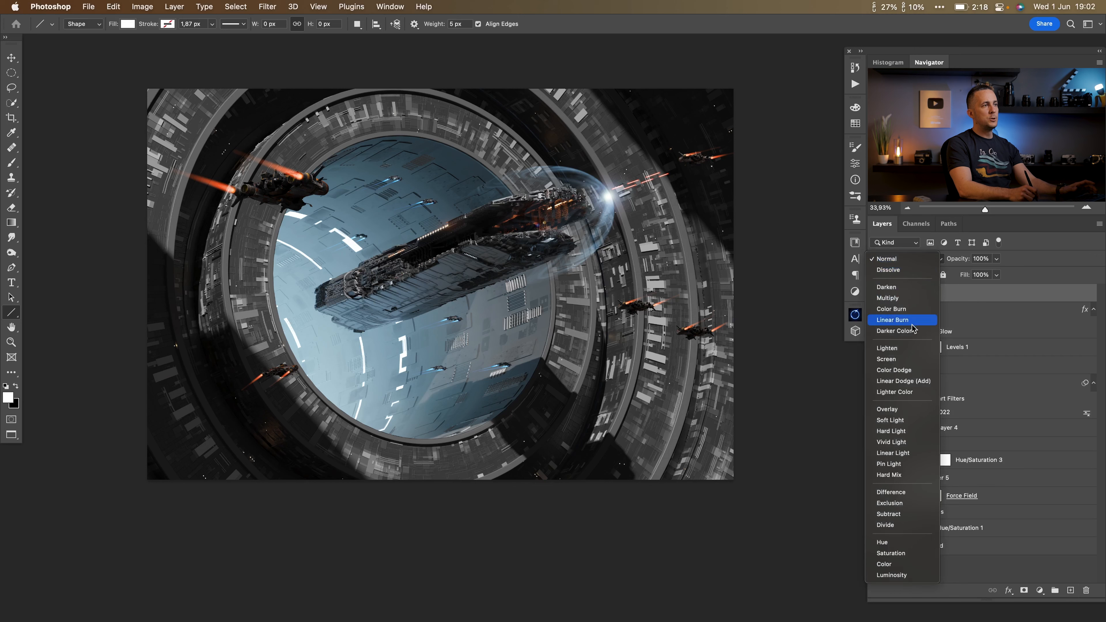
{"action": "left_click", "coordinate": [906, 381]}
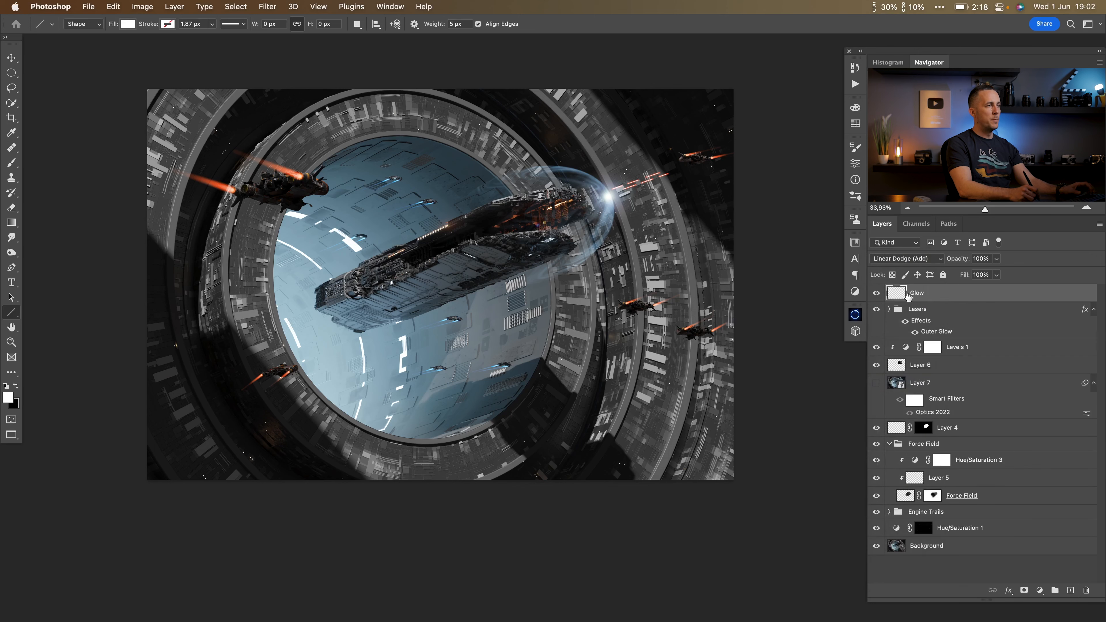
Choose the Soft Round Pressure Opacity brush and set the foreground color to dark red 400c00
{"action": "key", "text": "b"}
{"action": "right_click", "coordinate": [535, 303]}
{"action": "left_click", "coordinate": [708, 352]}
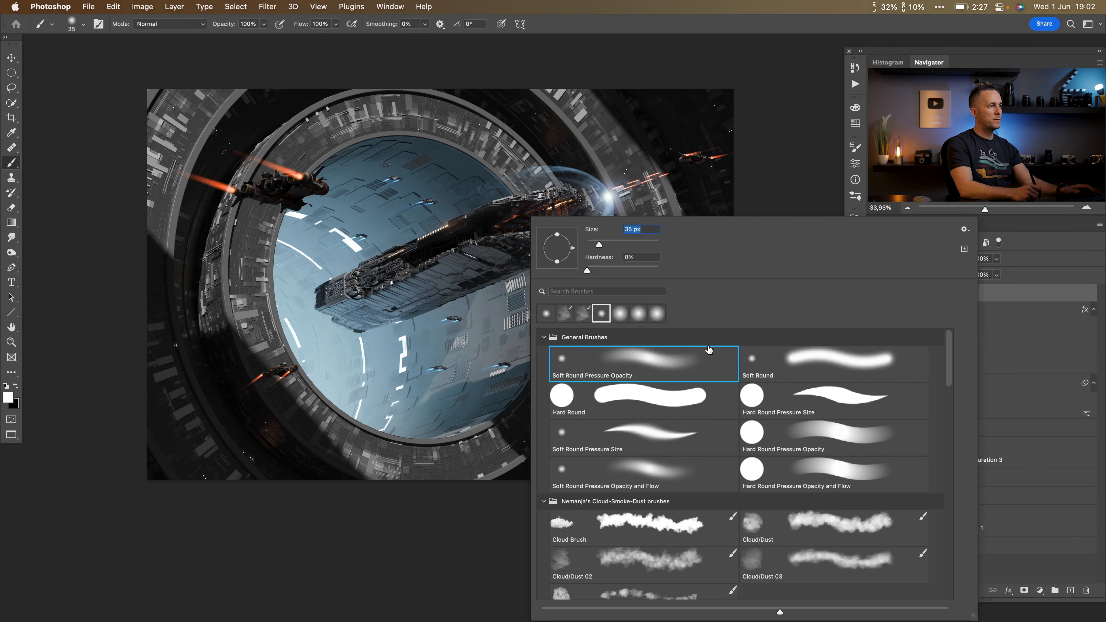
{"action": "left_click", "coordinate": [803, 168]}
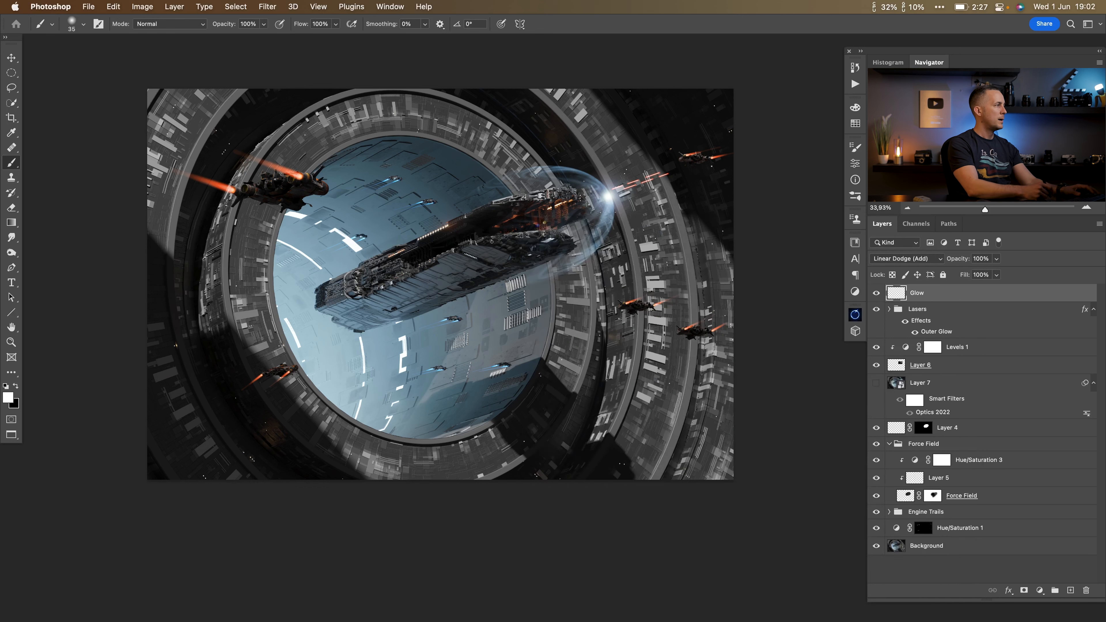
{"action": "left_click", "coordinate": [8, 397]}
{"action": "left_click_drag", "start_coordinate": [753, 480], "coordinate": [744, 453]}
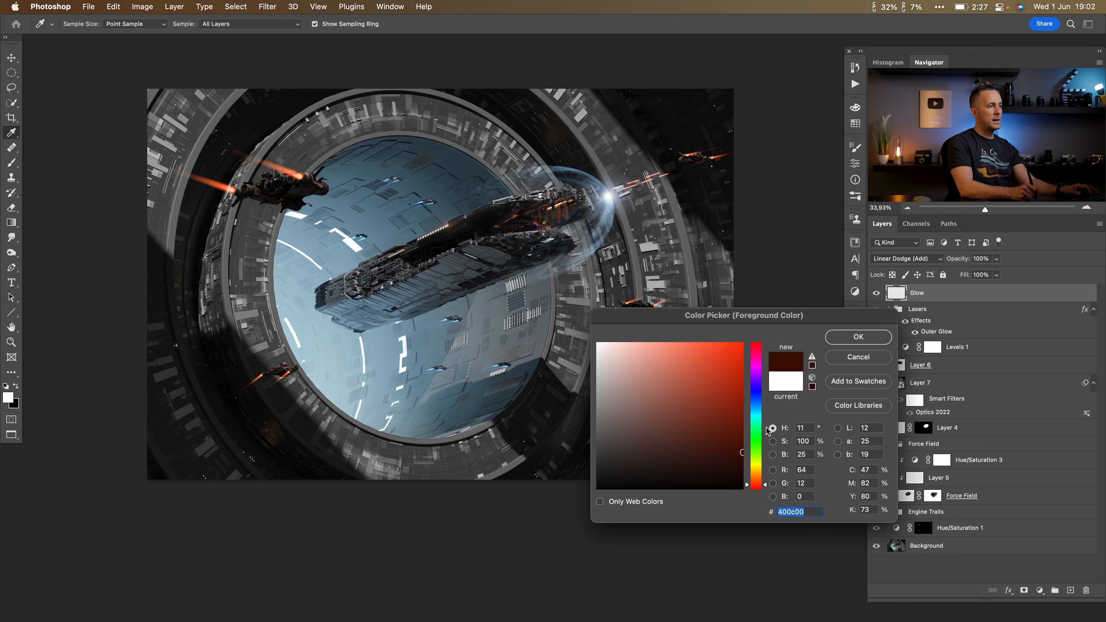
{"action": "left_click", "coordinate": [858, 337]}
Paint a warm red glow over the impact flare on the Glow layer with a 100 px brush
{"action": "scroll", "coordinate": [584, 204], "scroll_direction": "up", "scroll_amount": 6}
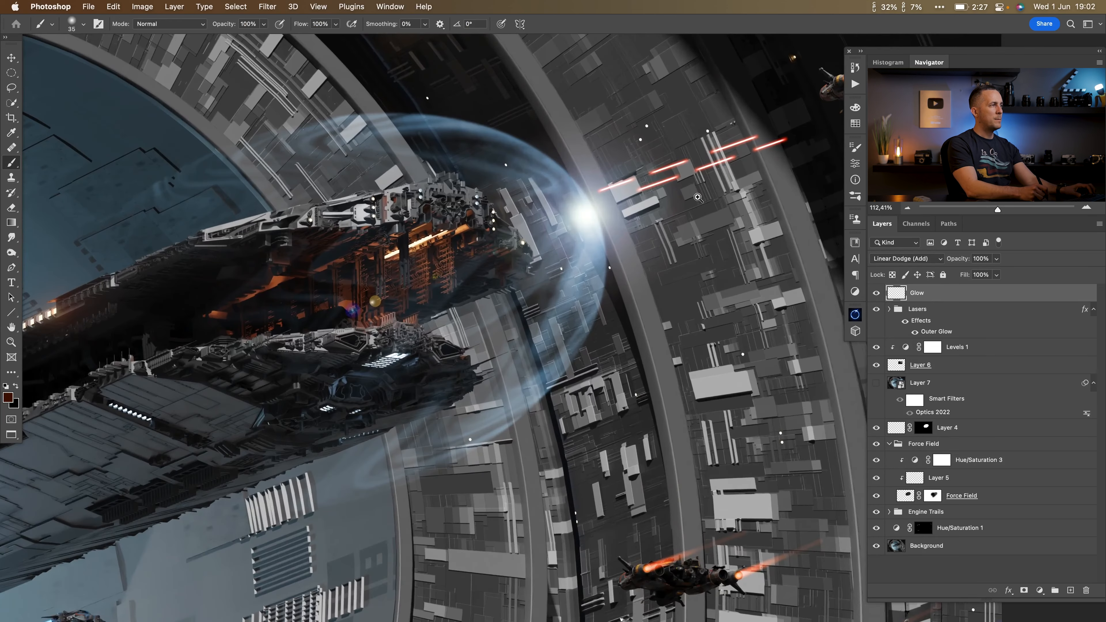
{"action": "key", "text": "bracketright"}
{"action": "key", "text": "bracketright"}
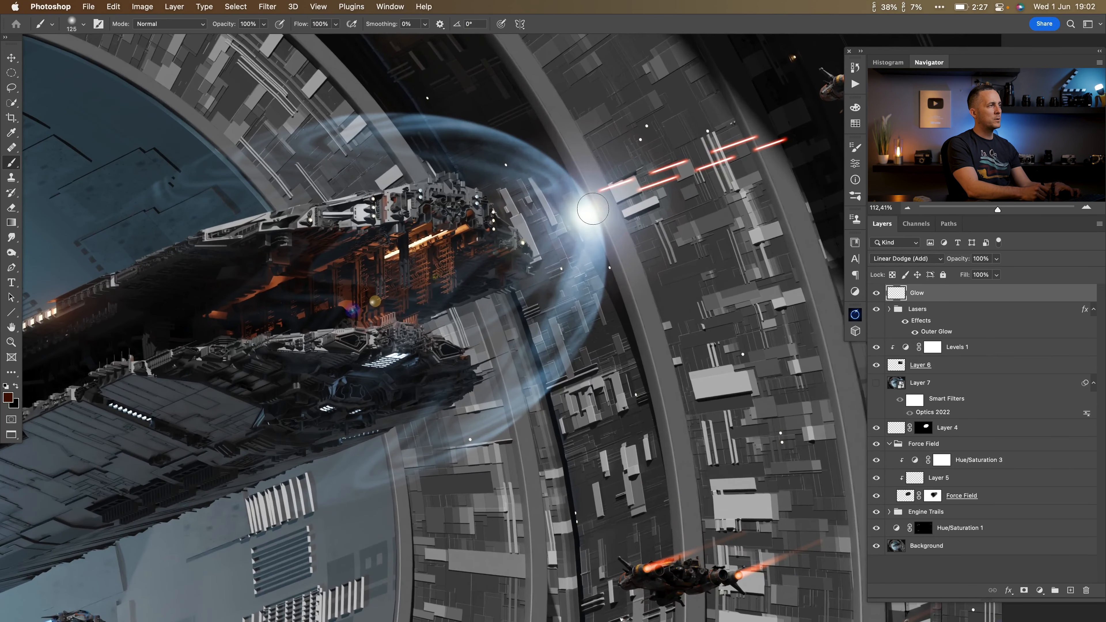
{"action": "key", "text": "bracketleft"}
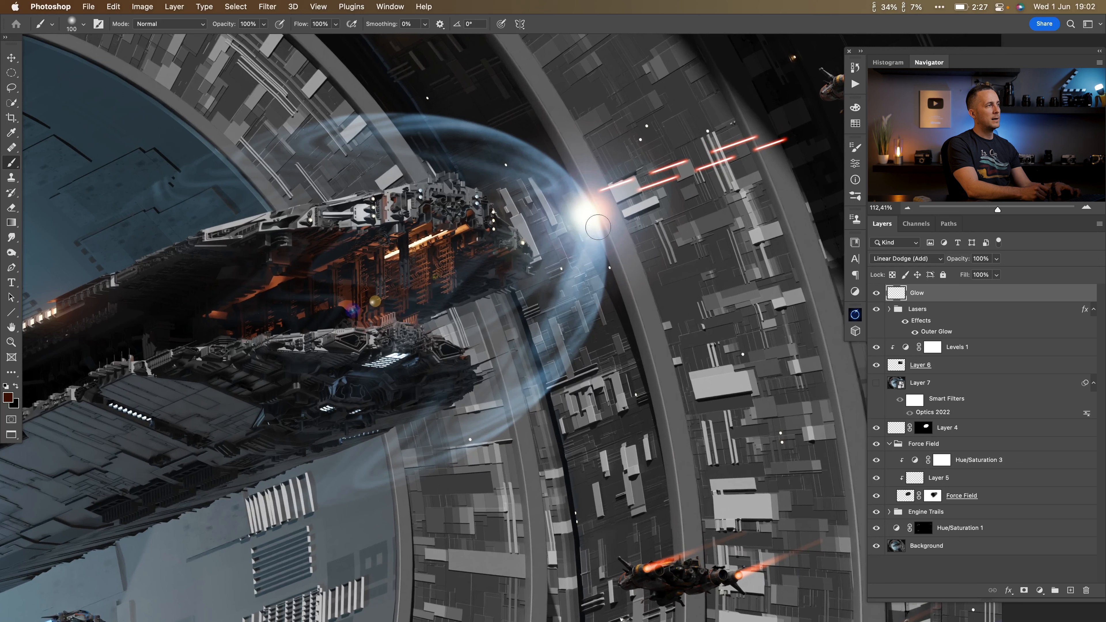
{"action": "left_click", "coordinate": [590, 200]}
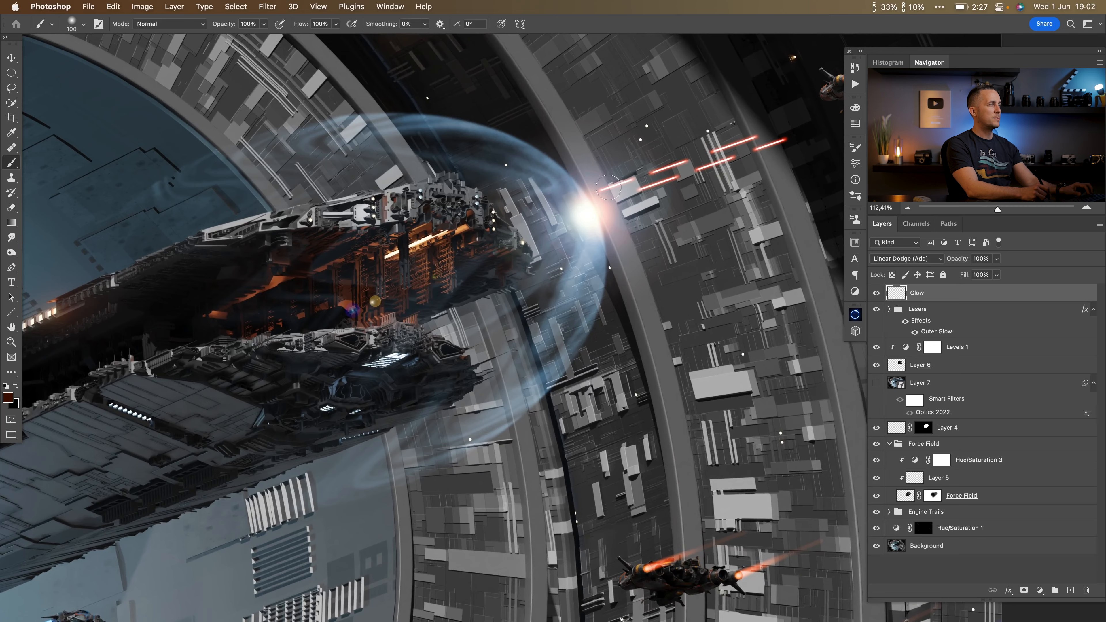
Paint a soft red glow along the laser dashes beside the flare with a 40 px brush
{"action": "mouse_move", "coordinate": [602, 182]}
{"action": "left_mouse_down"}
{"action": "mouse_move", "coordinate": [664, 192]}
{"action": "mouse_move", "coordinate": [522, 250]}
{"action": "left_mouse_up"}
{"action": "key", "text": "bracketleft"}
{"action": "key", "text": "bracketleft"}
{"action": "key", "text": "bracketleft"}
{"action": "key", "text": "bracketleft"}
{"action": "key", "text": "bracketleft"}
{"action": "key", "text": "bracketleft"}
{"action": "key", "text": "bracketleft"}
{"action": "key", "text": "bracketleft"}
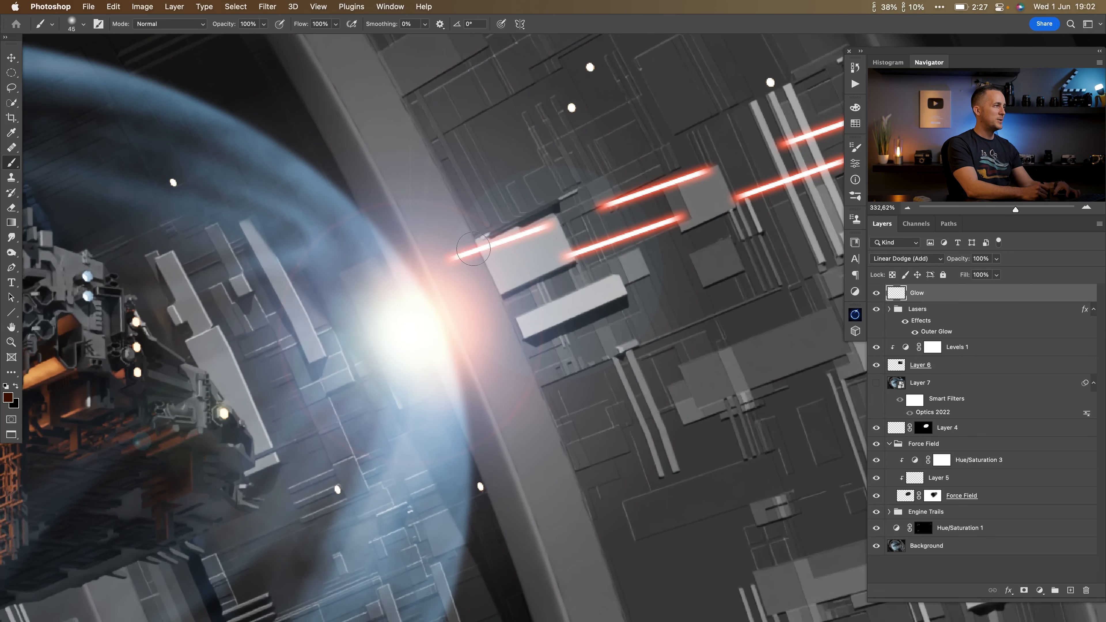
{"action": "key", "text": "bracketright"}
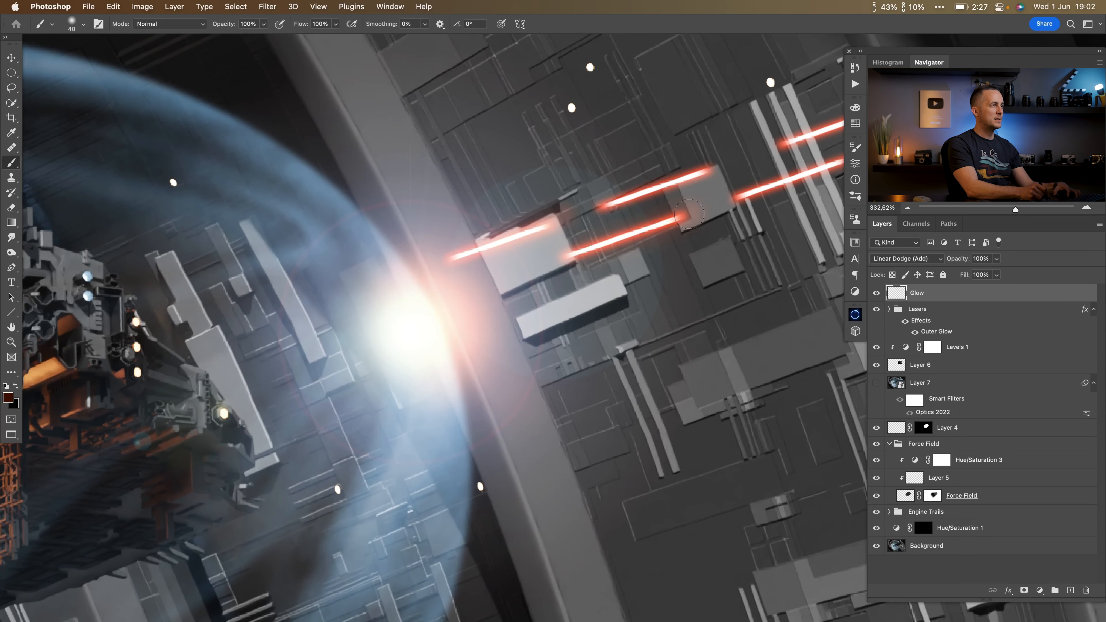
{"action": "mouse_move", "coordinate": [692, 200]}
{"action": "left_mouse_down"}
{"action": "mouse_move", "coordinate": [559, 248]}
{"action": "mouse_move", "coordinate": [585, 250]}
{"action": "left_mouse_up"}
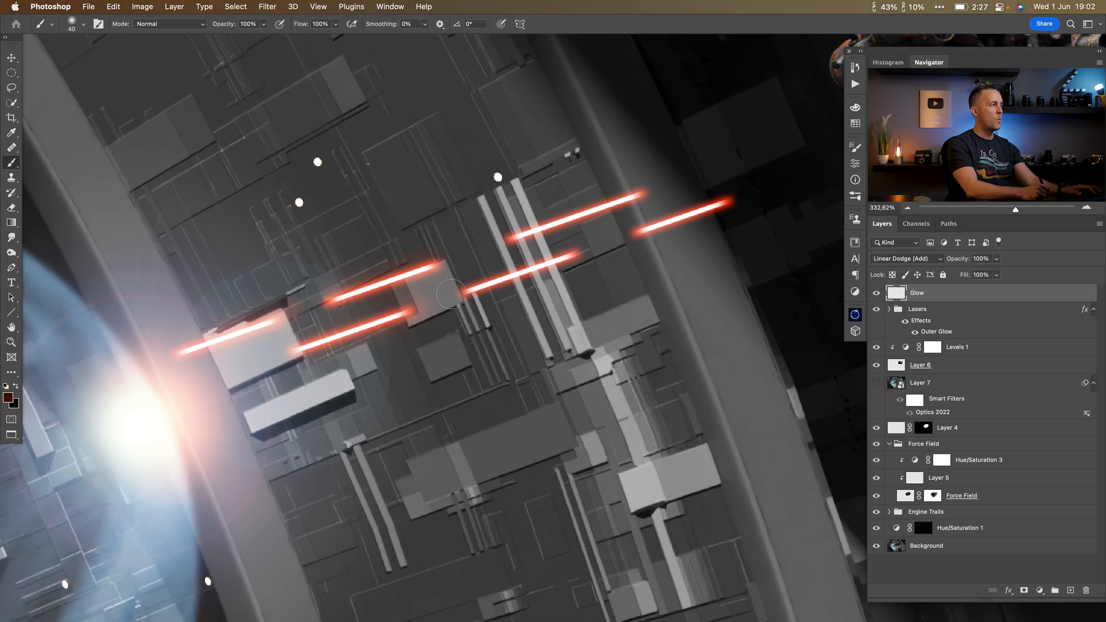
Paint red glow over both engines of the fighter firing the lasers with a 90 px brush
{"action": "left_click_drag", "start_coordinate": [727, 204], "coordinate": [398, 322]}
{"action": "key", "text": "bracketright"}
{"action": "key", "text": "bracketright"}
{"action": "key", "text": "bracketright"}
{"action": "key", "text": "bracketright"}
{"action": "key", "text": "bracketright"}
{"action": "left_click", "coordinate": [240, 301]}
{"action": "left_click", "coordinate": [487, 329]}
{"action": "left_click_drag", "start_coordinate": [488, 330], "coordinate": [580, 304]}
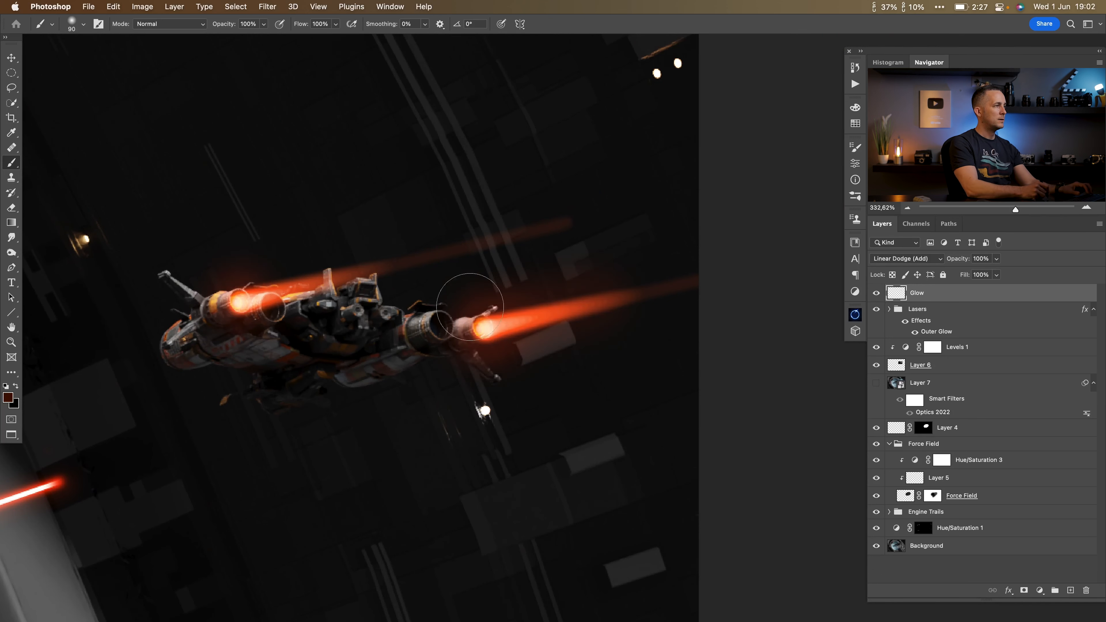
{"action": "left_click", "coordinate": [264, 289]}
{"action": "left_click_drag", "start_coordinate": [263, 326], "coordinate": [245, 350]}
Paint red glow over both engines of the large foreground fighter with a 250 px brush
{"action": "left_click_drag", "start_coordinate": [245, 351], "coordinate": [527, 257]}
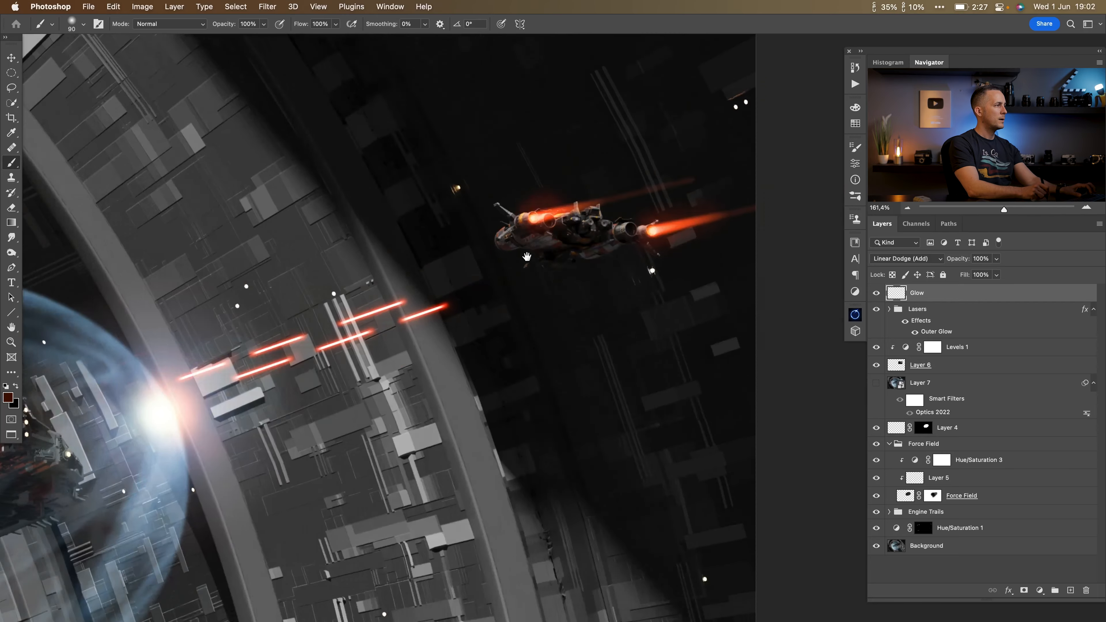
{"action": "left_click_drag", "start_coordinate": [226, 374], "coordinate": [601, 257]}
{"action": "left_click_drag", "start_coordinate": [244, 422], "coordinate": [612, 286]}
{"action": "left_click_drag", "start_coordinate": [218, 261], "coordinate": [588, 270]}
{"action": "left_click_drag", "start_coordinate": [296, 256], "coordinate": [471, 442]}
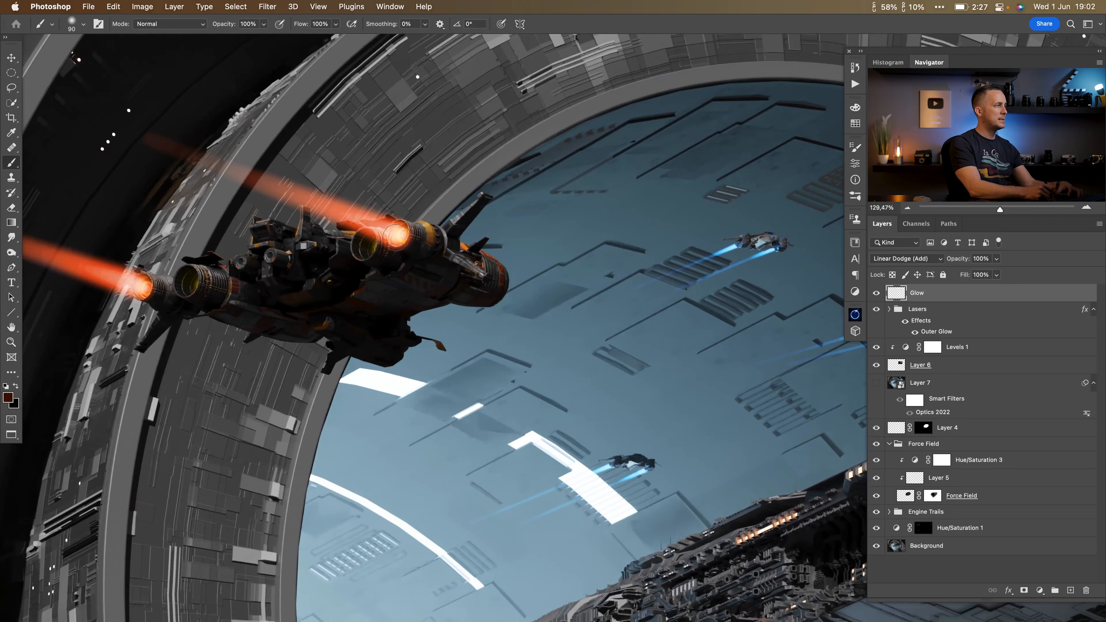
{"action": "key", "text": "bracketright"}
{"action": "key", "text": "bracketright"}
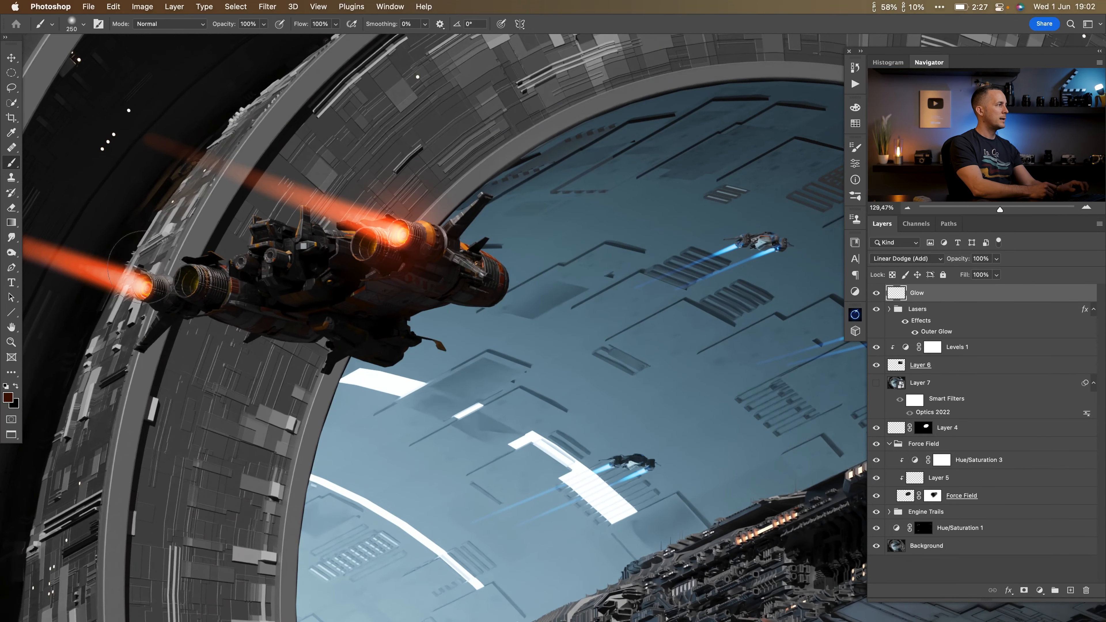
{"action": "left_click", "coordinate": [144, 284]}
{"action": "left_click_drag", "start_coordinate": [427, 309], "coordinate": [257, 307]}
Add red glow to the engines of the small fighter at the image's lower left with a 100 px brush
{"action": "left_click_drag", "start_coordinate": [453, 522], "coordinate": [316, 210]}
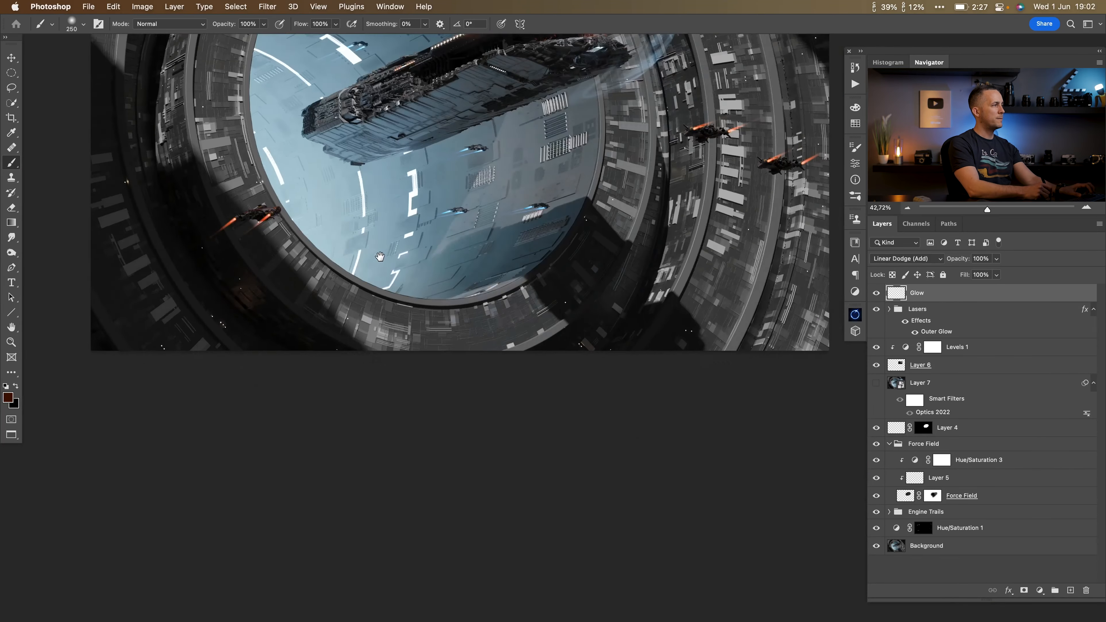
{"action": "left_click_drag", "start_coordinate": [227, 220], "coordinate": [261, 219]}
{"action": "key", "text": "bracketleft"}
{"action": "key", "text": "bracketleft"}
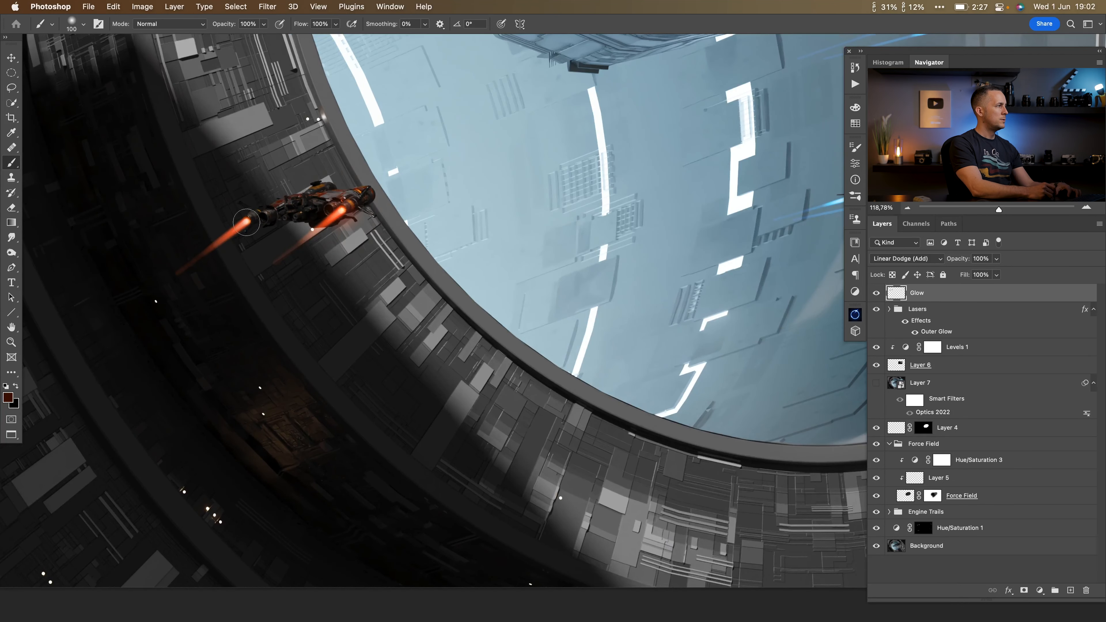
{"action": "left_click_drag", "start_coordinate": [494, 252], "coordinate": [431, 266]}
{"action": "left_click_drag", "start_coordinate": [777, 153], "coordinate": [550, 298]}
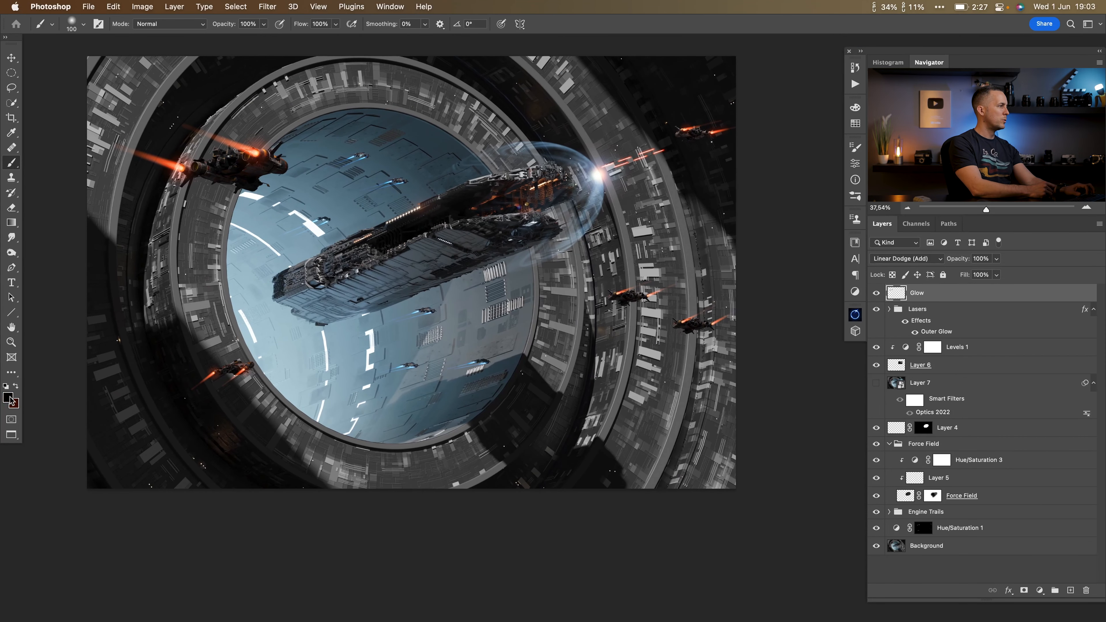
Swap the foreground and background colors and set the new foreground to dark blue 002848
{"action": "left_click", "coordinate": [9, 397]}
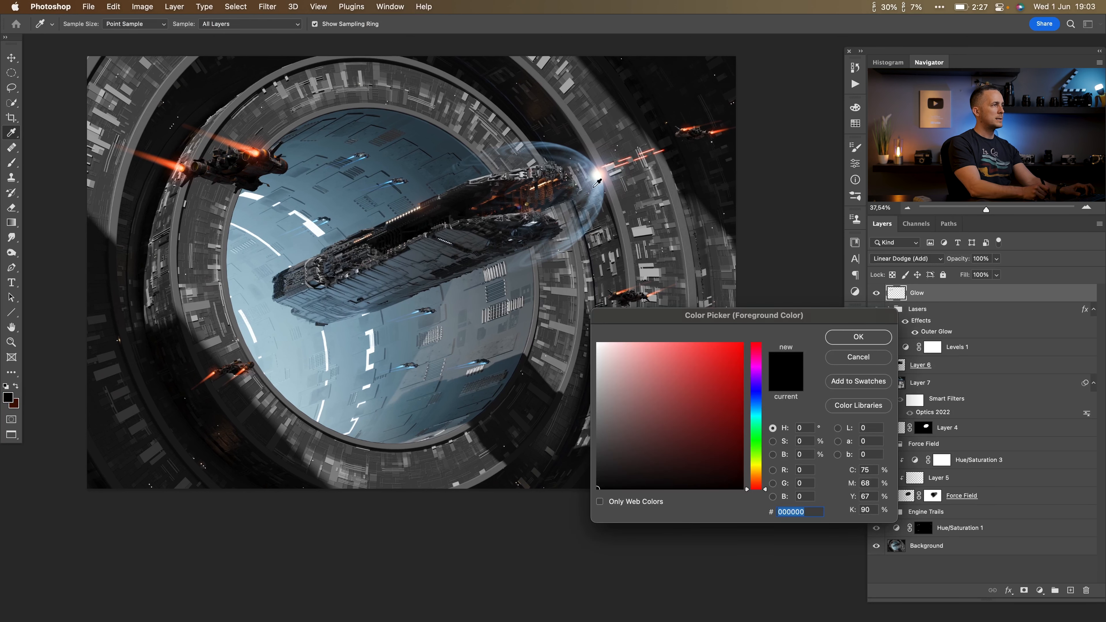
{"action": "left_click", "coordinate": [605, 206]}
{"action": "left_click", "coordinate": [744, 445]}
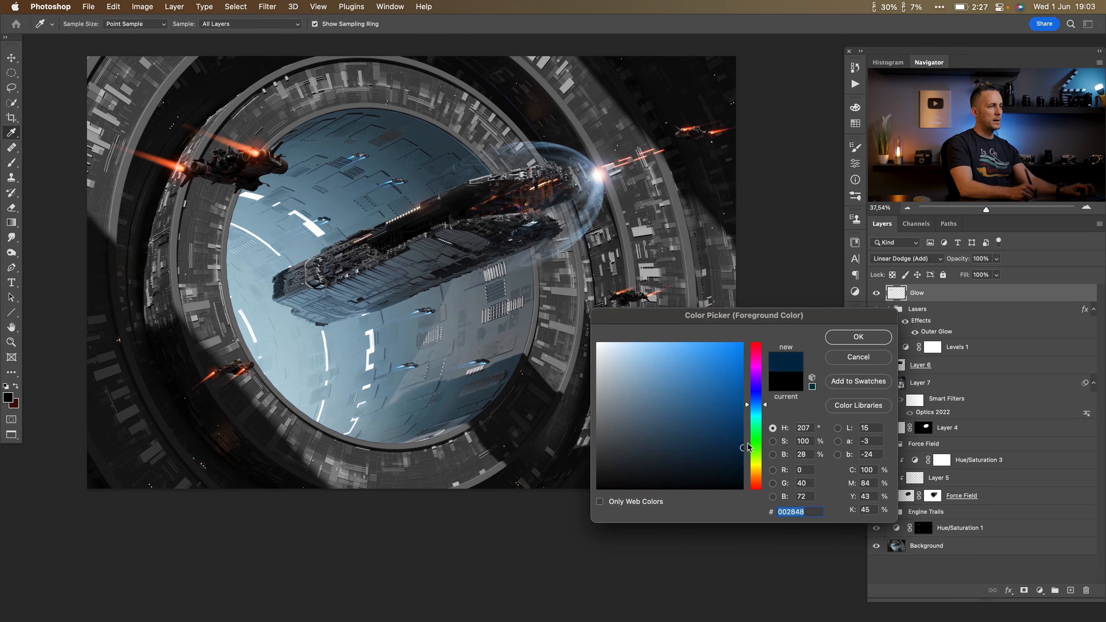
{"action": "left_click", "coordinate": [853, 342]}
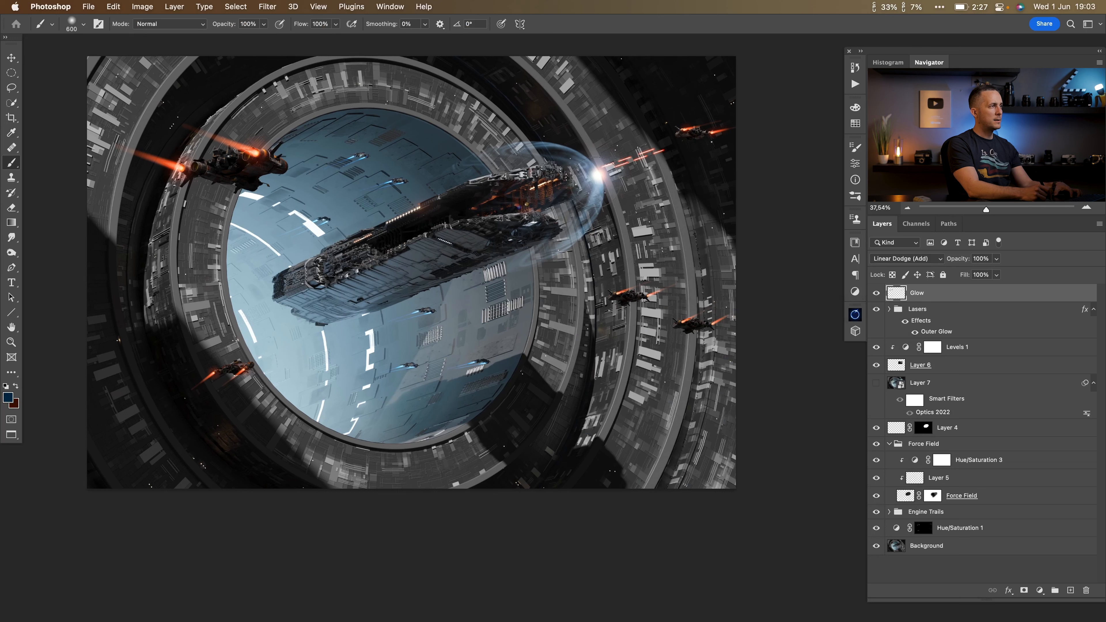
Paint a broad blue glow around the impact flare and force field, starting with a 600 px brush
{"action": "left_click_drag", "start_coordinate": [595, 182], "coordinate": [575, 209]}
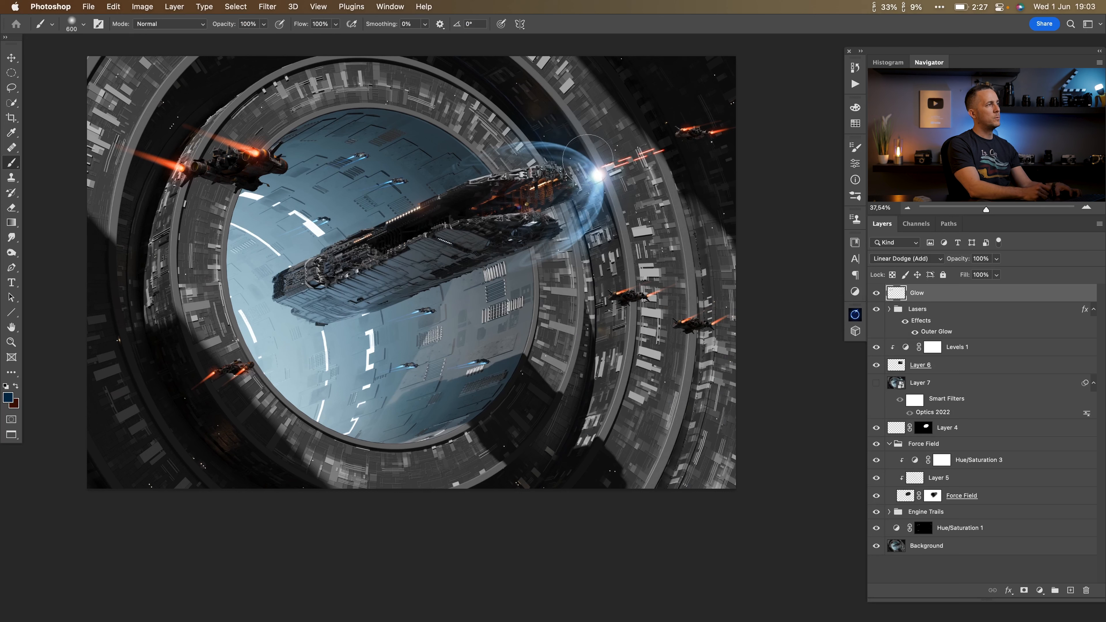
{"action": "key", "text": "bracketleft"}
{"action": "key", "text": "bracketleft"}
{"action": "key", "text": "bracketleft"}
{"action": "key", "text": "bracketleft"}
{"action": "key", "text": "bracketleft"}
{"action": "key", "text": "bracketleft"}
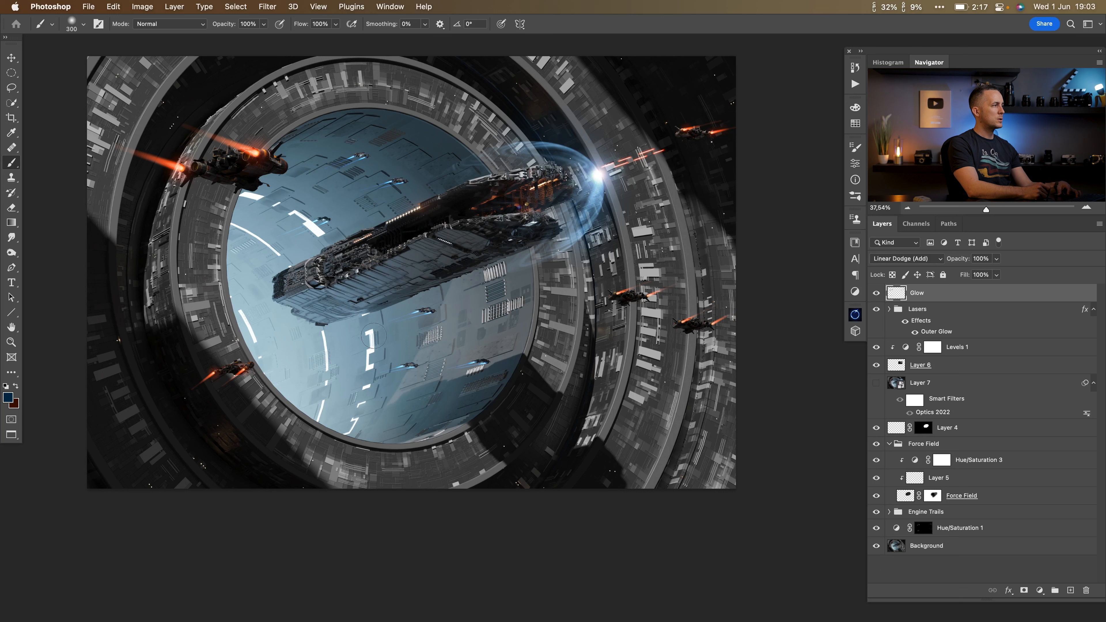
{"action": "key", "text": "bracketright"}
{"action": "key", "text": "bracketright"}
{"action": "left_click_drag", "start_coordinate": [373, 335], "coordinate": [362, 383]}
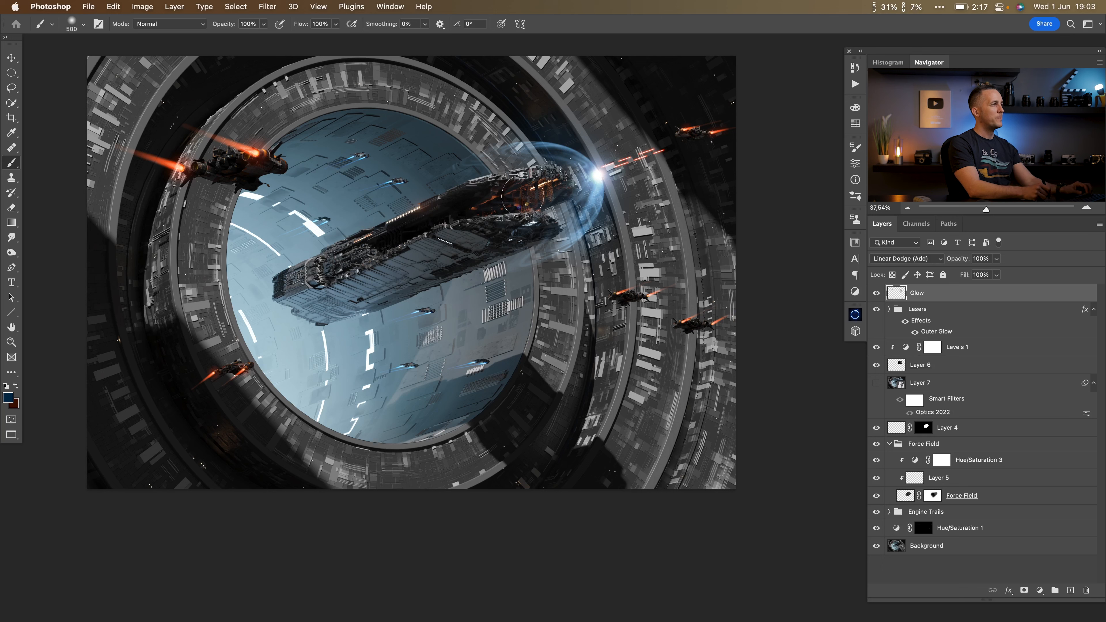
Paint small blue glows over the white window lights on the big ship's lower hull, using a brush of about 70 px
{"action": "scroll", "coordinate": [531, 230], "scroll_direction": "up", "scroll_amount": 6}
{"action": "key", "text": "bracketleft"}
{"action": "key", "text": "bracketleft"}
{"action": "key", "text": "bracketleft"}
{"action": "key", "text": "bracketleft"}
{"action": "key", "text": "bracketleft"}
{"action": "key", "text": "bracketleft"}
{"action": "key", "text": "bracketleft"}
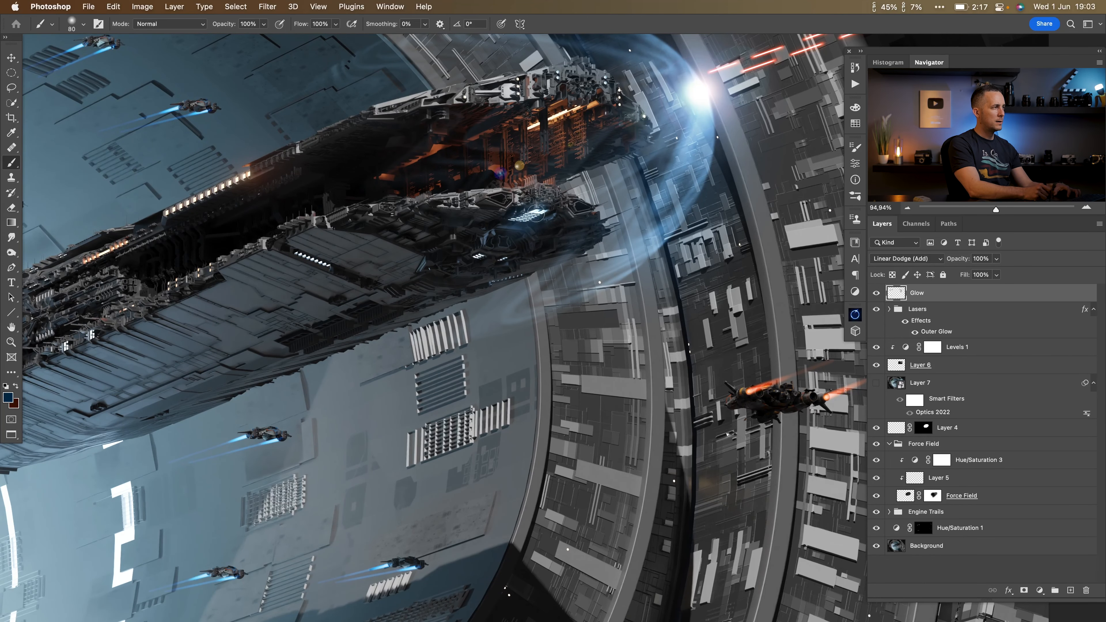
{"action": "key", "text": "bracketleft"}
{"action": "key", "text": "bracketleft"}
{"action": "key", "text": "bracketleft"}
{"action": "key", "text": "bracketleft"}
{"action": "mouse_move", "coordinate": [307, 257]}
{"action": "left_mouse_down"}
{"action": "mouse_move", "coordinate": [331, 268]}
{"action": "mouse_move", "coordinate": [279, 250]}
{"action": "left_mouse_up"}
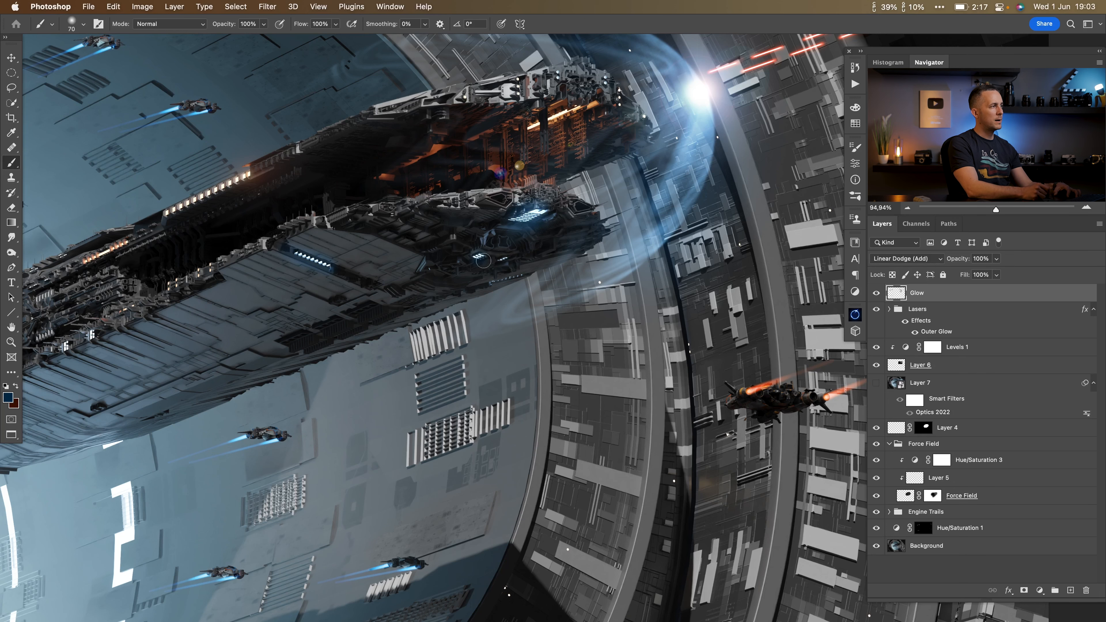
Switch back to dark red and paint glow over the big ship's orange interior and the light rows along its upper deck
{"action": "left_click_drag", "start_coordinate": [522, 154], "coordinate": [505, 315]}
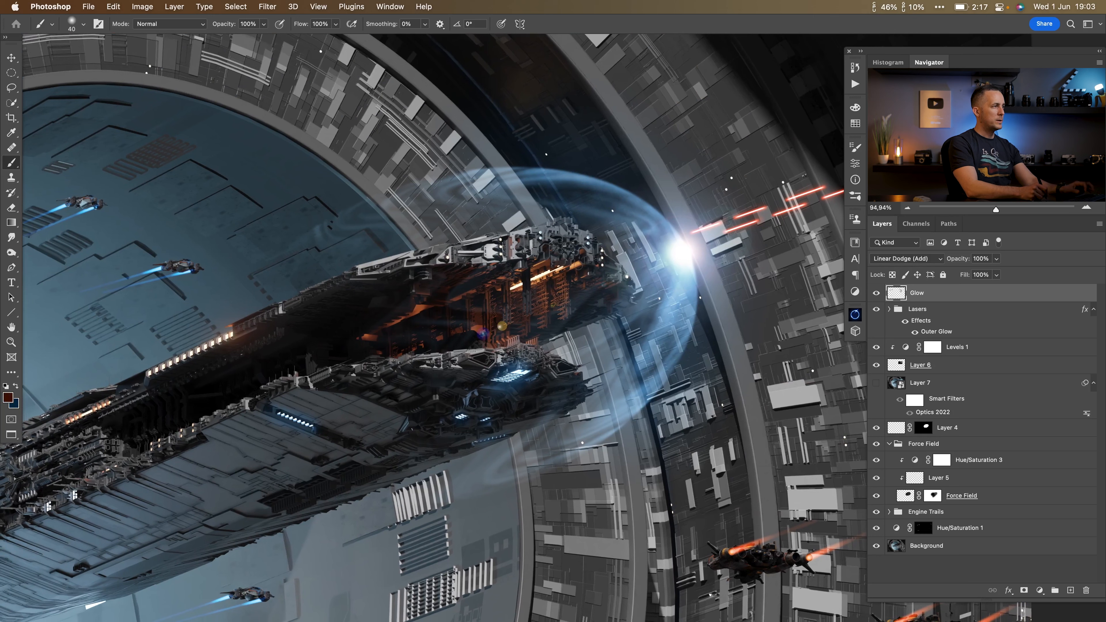
{"action": "key", "text": "bracketright"}
{"action": "key", "text": "bracketright"}
{"action": "key", "text": "bracketright"}
{"action": "key", "text": "bracketright"}
{"action": "key", "text": "bracketright"}
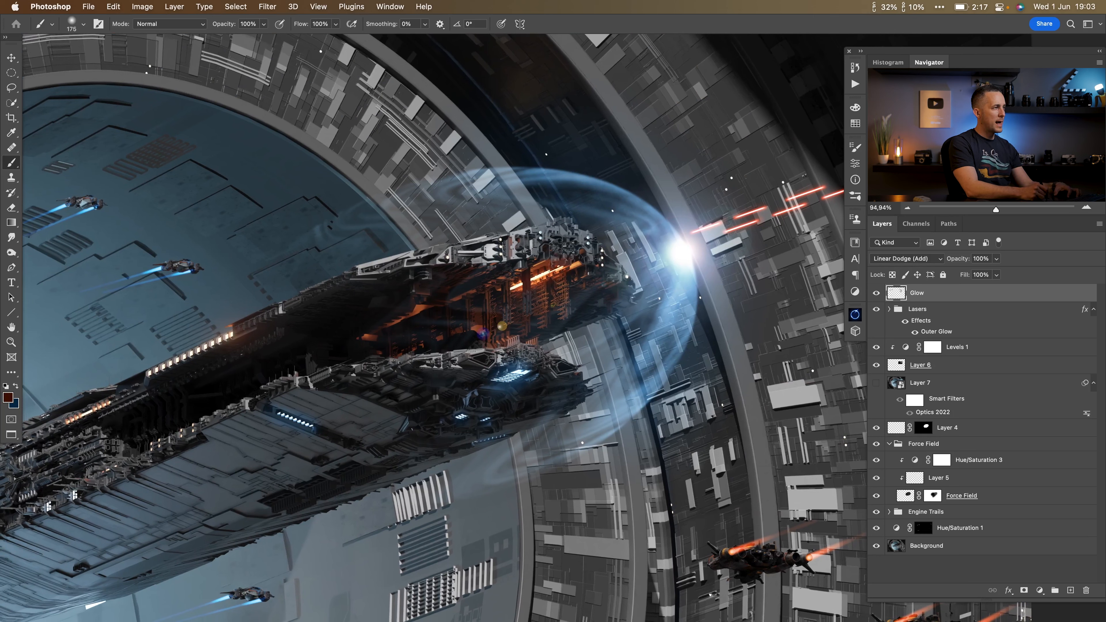
{"action": "mouse_move", "coordinate": [214, 346]}
{"action": "left_mouse_down"}
{"action": "mouse_move", "coordinate": [621, 273]}
{"action": "mouse_move", "coordinate": [596, 282]}
{"action": "left_mouse_up"}
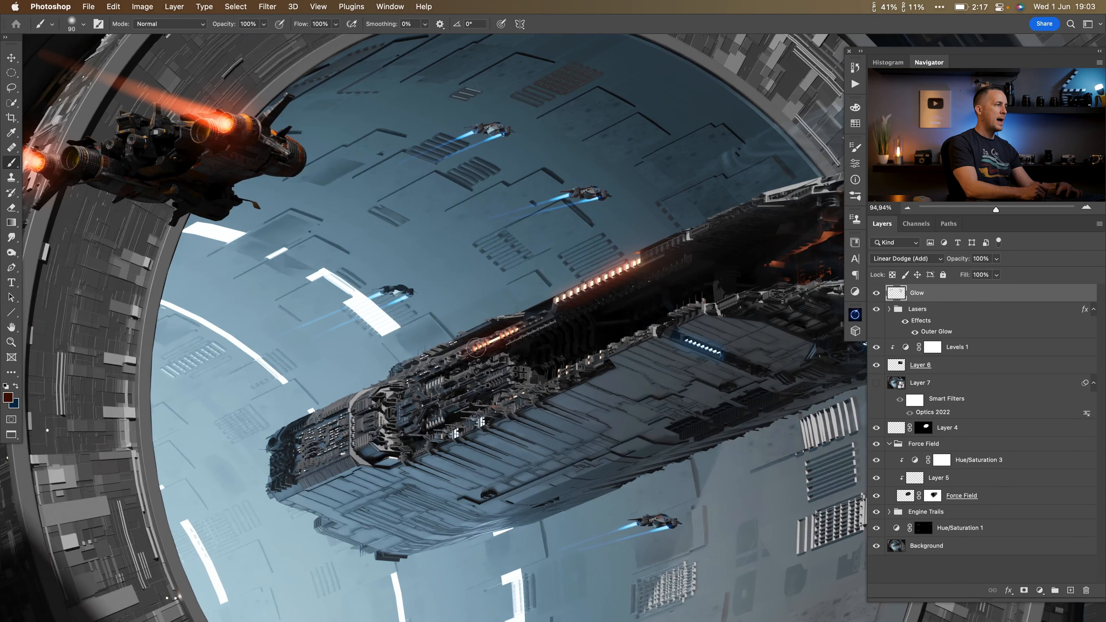
{"action": "left_click_drag", "start_coordinate": [552, 326], "coordinate": [419, 289]}
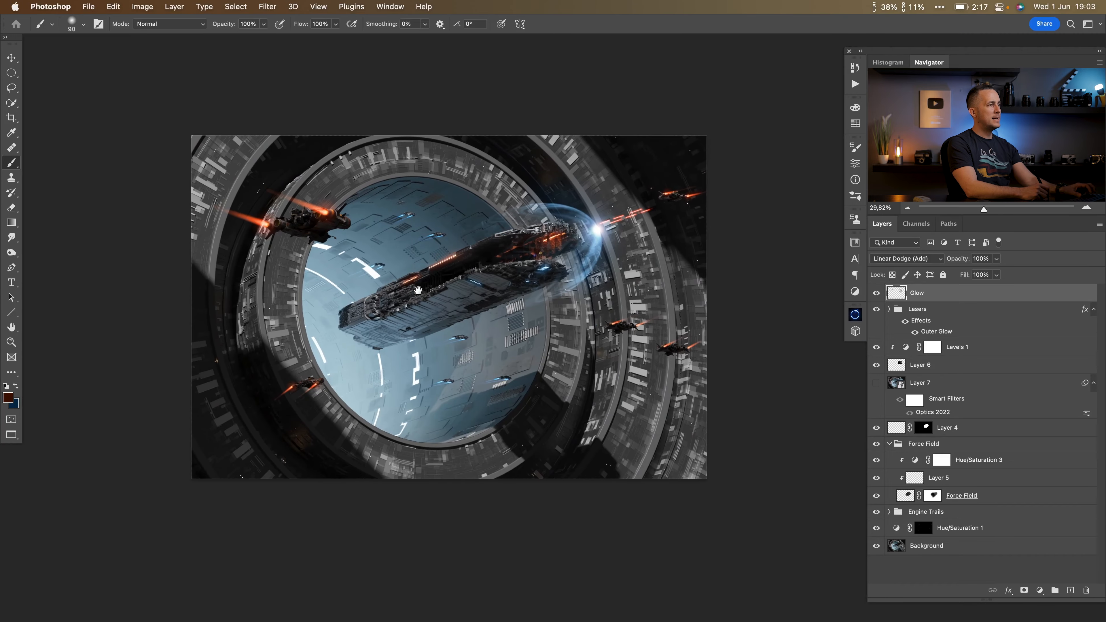
Set the foreground color to a dark neutral gray for painting white light glow on the Glow layer
{"action": "mouse_move", "coordinate": [500, 303]}
{"action": "left_mouse_down"}
{"action": "mouse_move", "coordinate": [479, 319]}
{"action": "mouse_move", "coordinate": [492, 321]}
{"action": "left_mouse_up"}
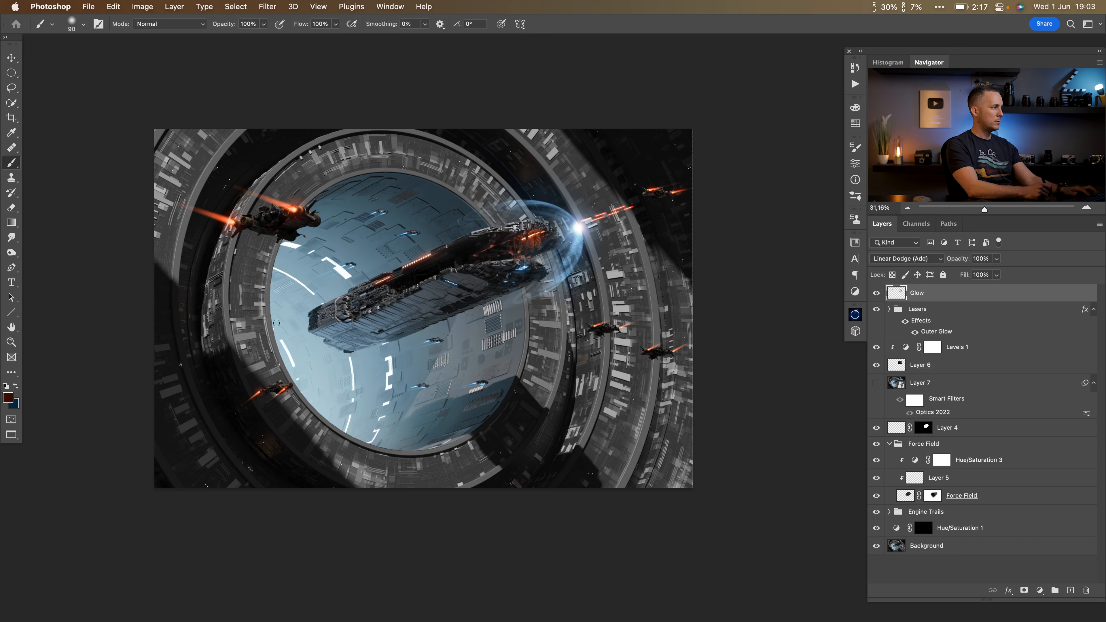
{"action": "left_click", "coordinate": [8, 397]}
{"action": "left_click_drag", "start_coordinate": [740, 454], "coordinate": [596, 442]}
{"action": "left_click", "coordinate": [834, 333]}
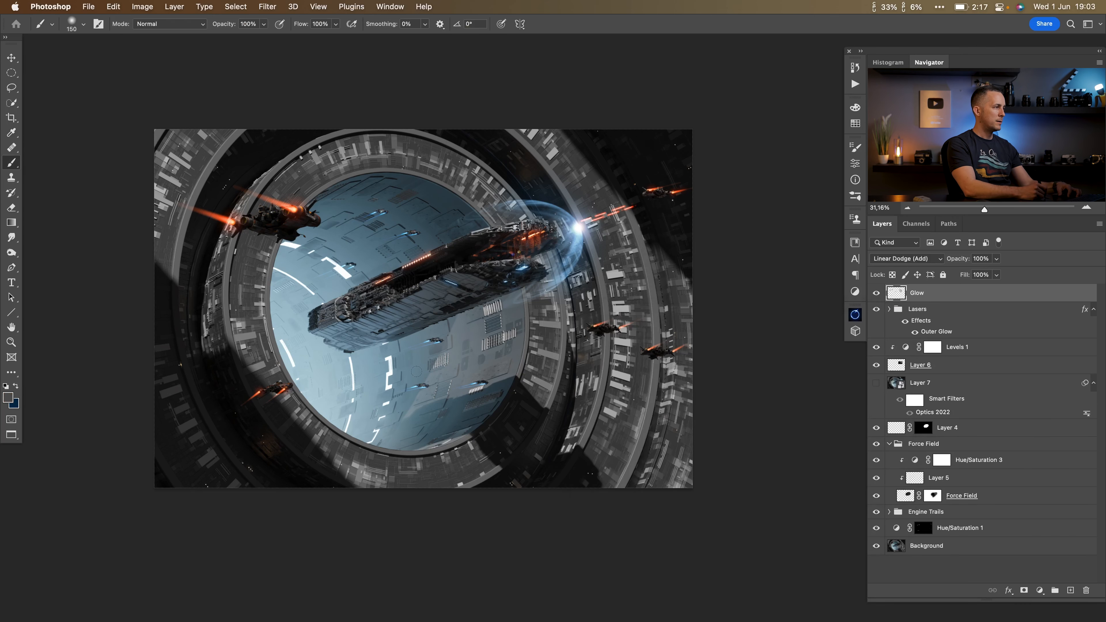
{"action": "key", "text": "bracketleft"}
{"action": "key", "text": "bracketleft"}
{"action": "left_click", "coordinate": [389, 370]}
{"action": "key", "text": "super+z"}
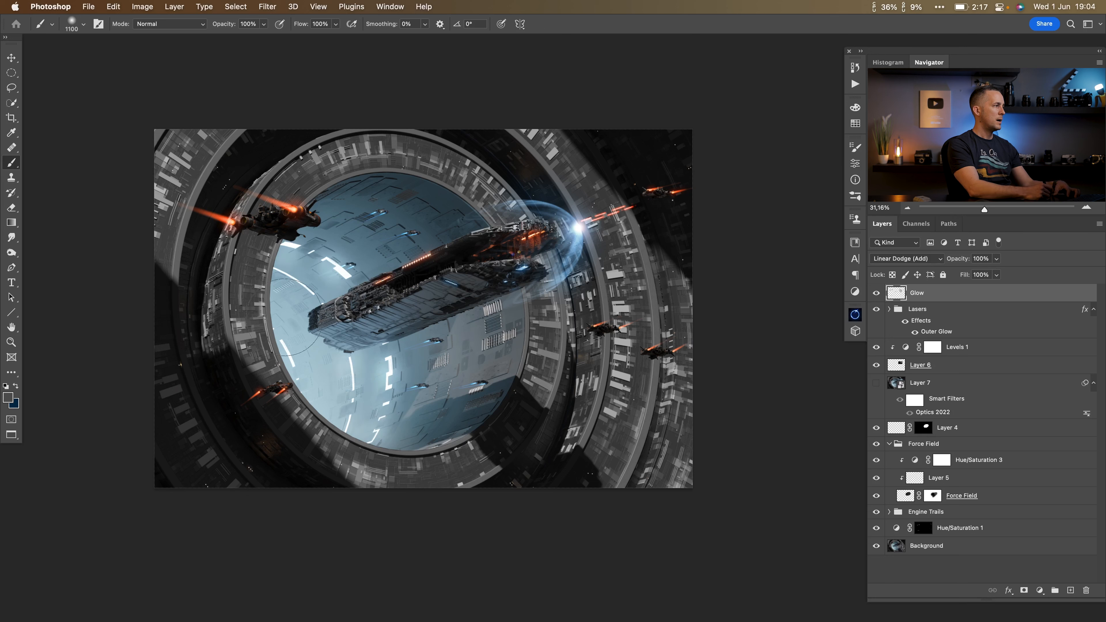
Paint a broad, soft white haze over the lower part of the round opening behind the big ship, using brushes between 1100 and 500 px
{"action": "key", "text": "bracketright"}
{"action": "key", "text": "bracketright"}
{"action": "key", "text": "bracketright"}
{"action": "key", "text": "bracketright"}
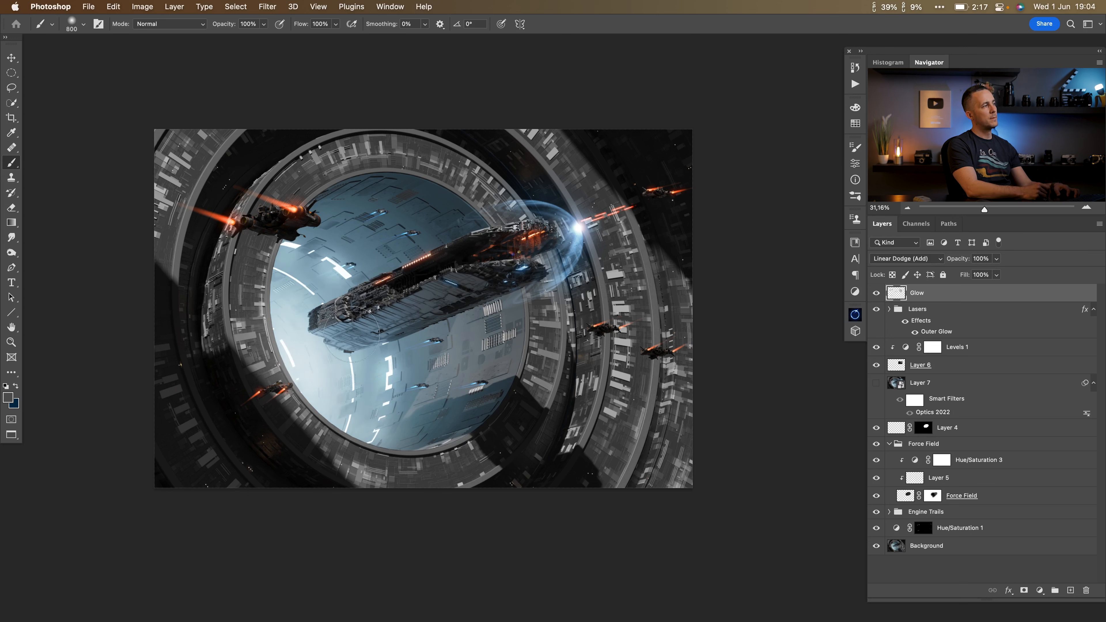
{"action": "left_click_drag", "start_coordinate": [449, 345], "coordinate": [431, 348]}
{"action": "mouse_move", "coordinate": [476, 349]}
{"action": "left_mouse_down"}
{"action": "mouse_move", "coordinate": [463, 355]}
{"action": "mouse_move", "coordinate": [486, 356]}
{"action": "left_mouse_up"}
{"action": "left_click_drag", "start_coordinate": [486, 356], "coordinate": [533, 367]}
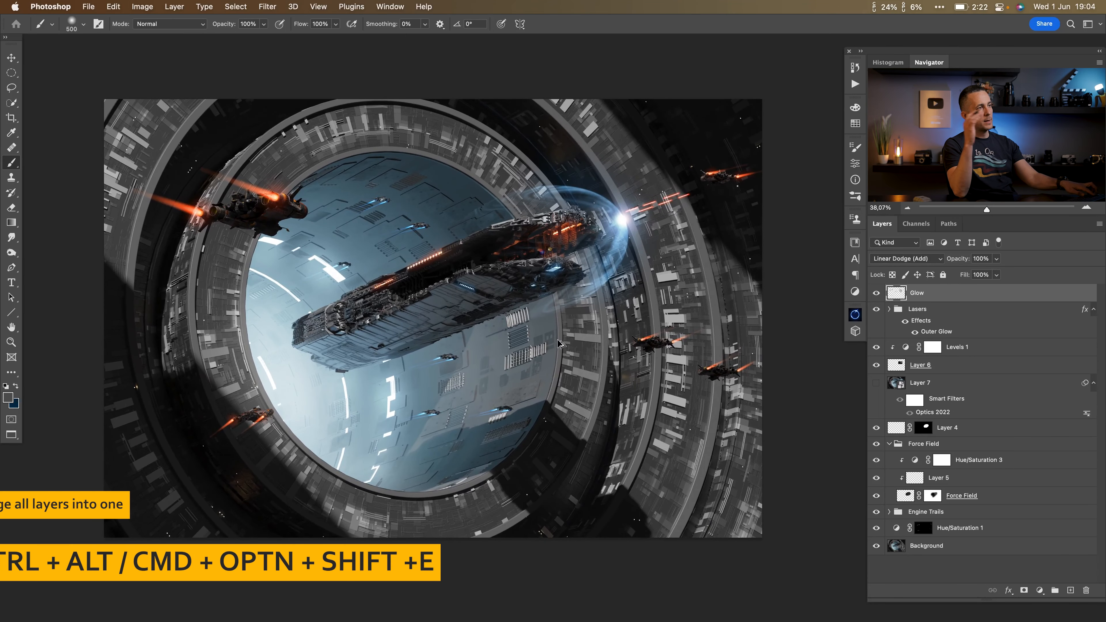
Stamp all visible layers into a new merged layer above the Glow layer
{"action": "key", "text": "super+alt+shift+e"}
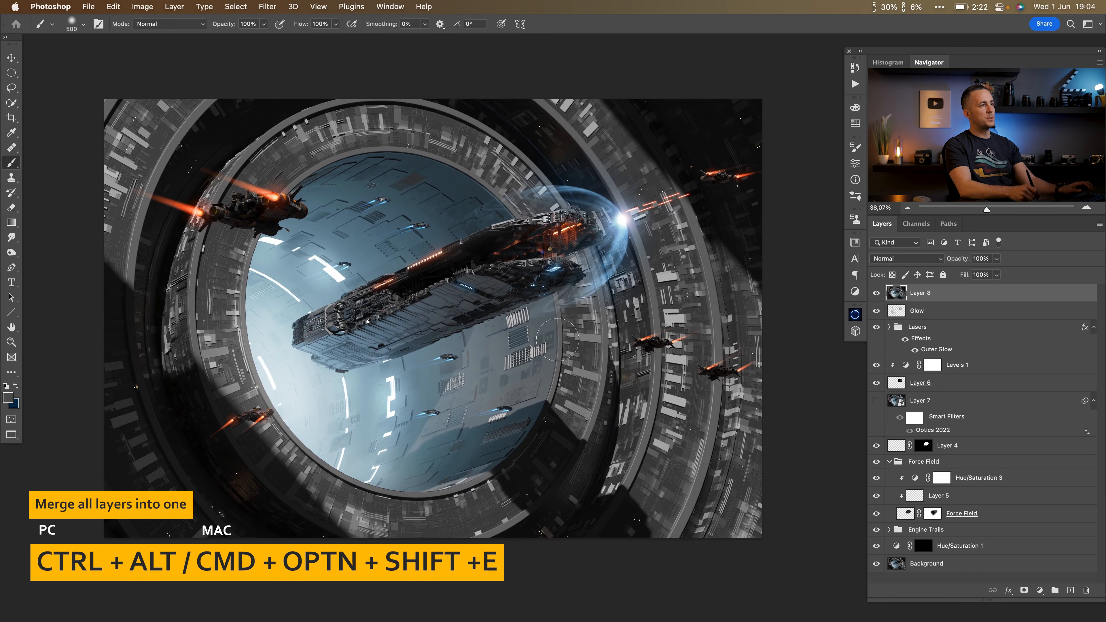